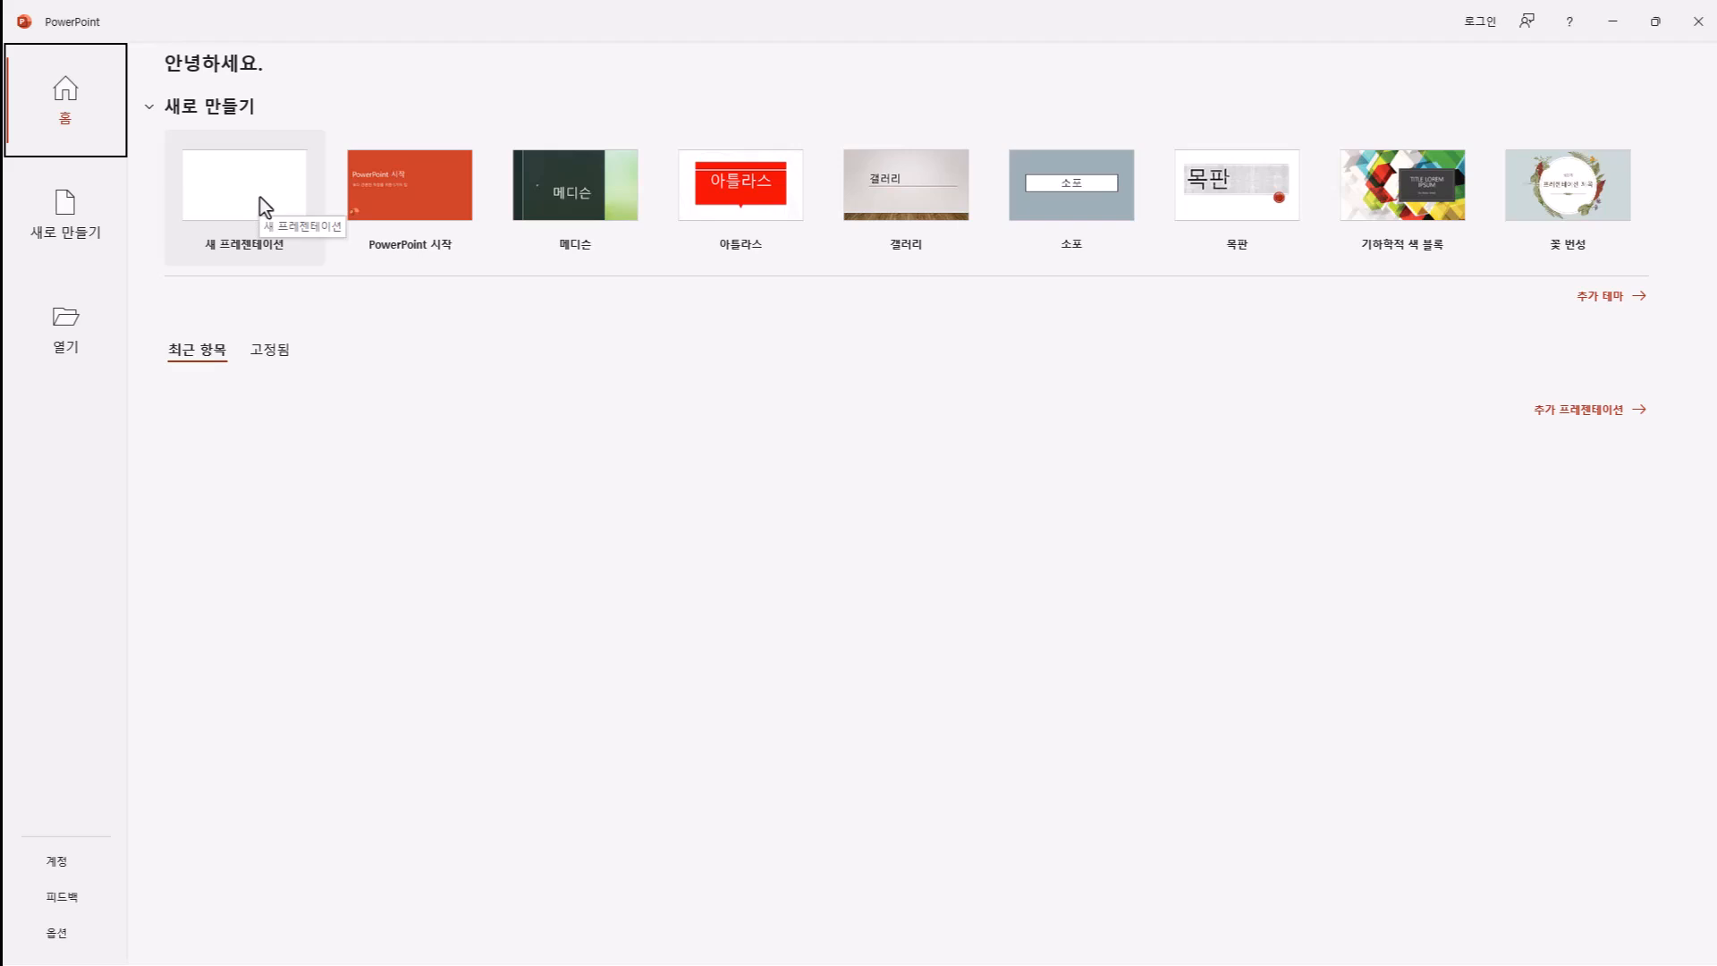
# - Create a blank presentation and enlarge the slide editing area by narrowing the thumbnails and collapsing the notes
pyautogui.click(263, 207)
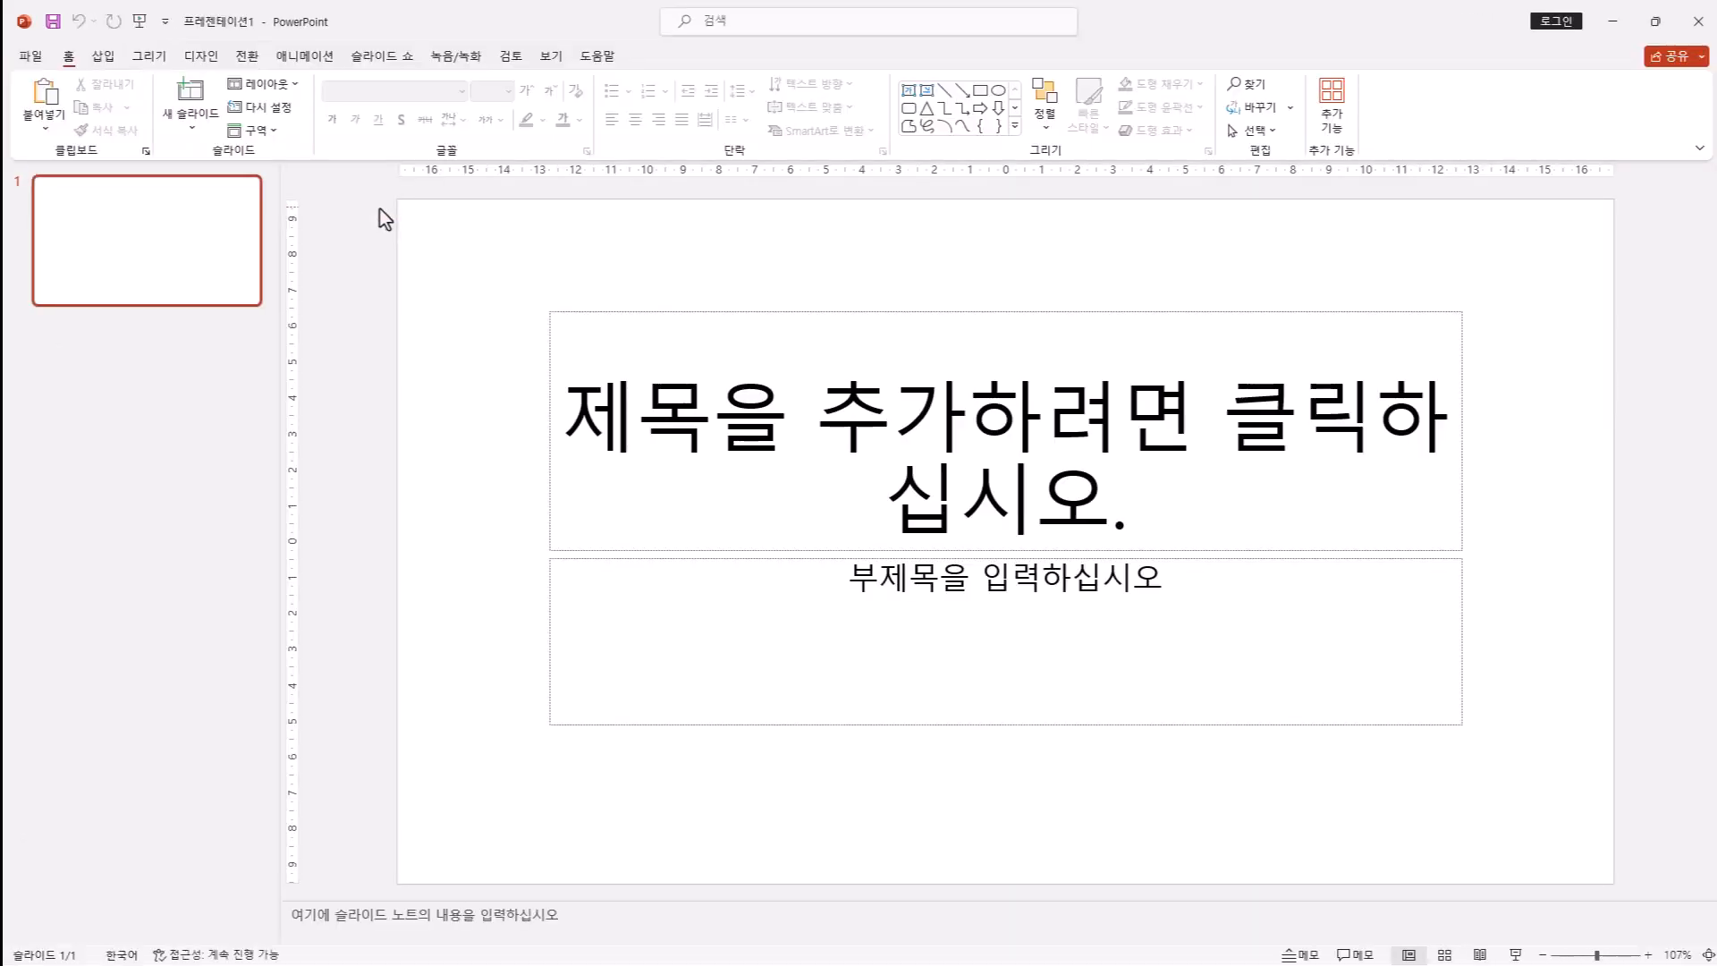
pyautogui.moveTo(298, 284); pyautogui.dragTo(179, 269)
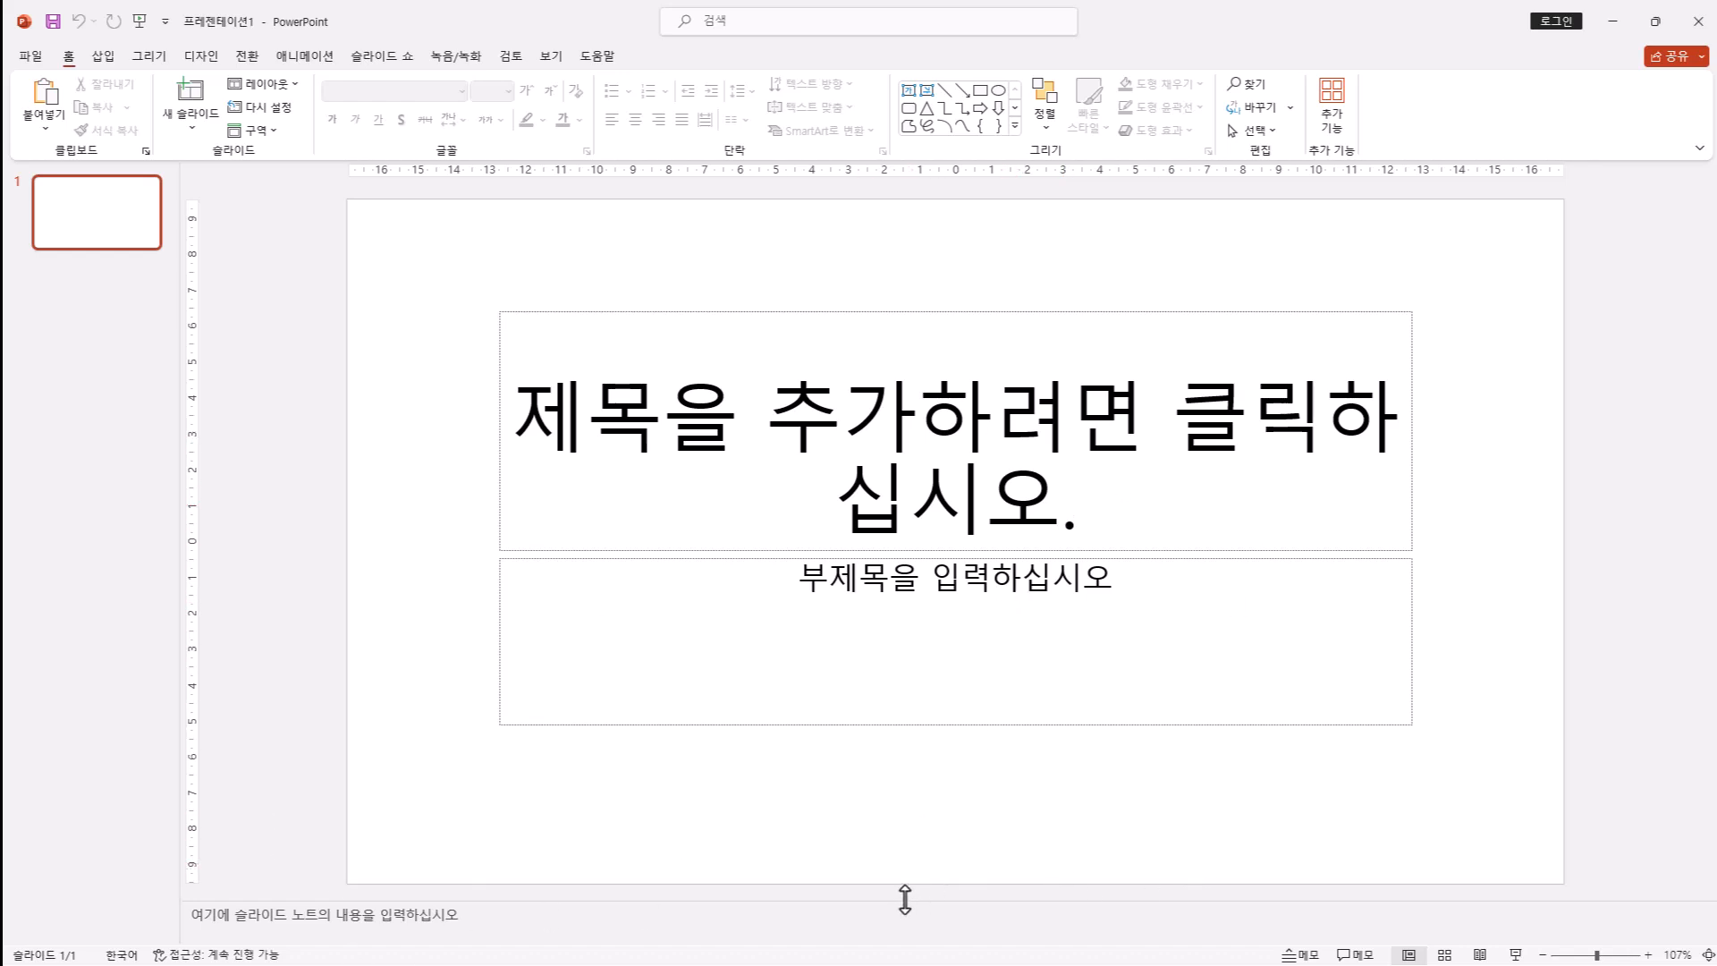
pyautogui.moveTo(904, 898); pyautogui.dragTo(893, 946)
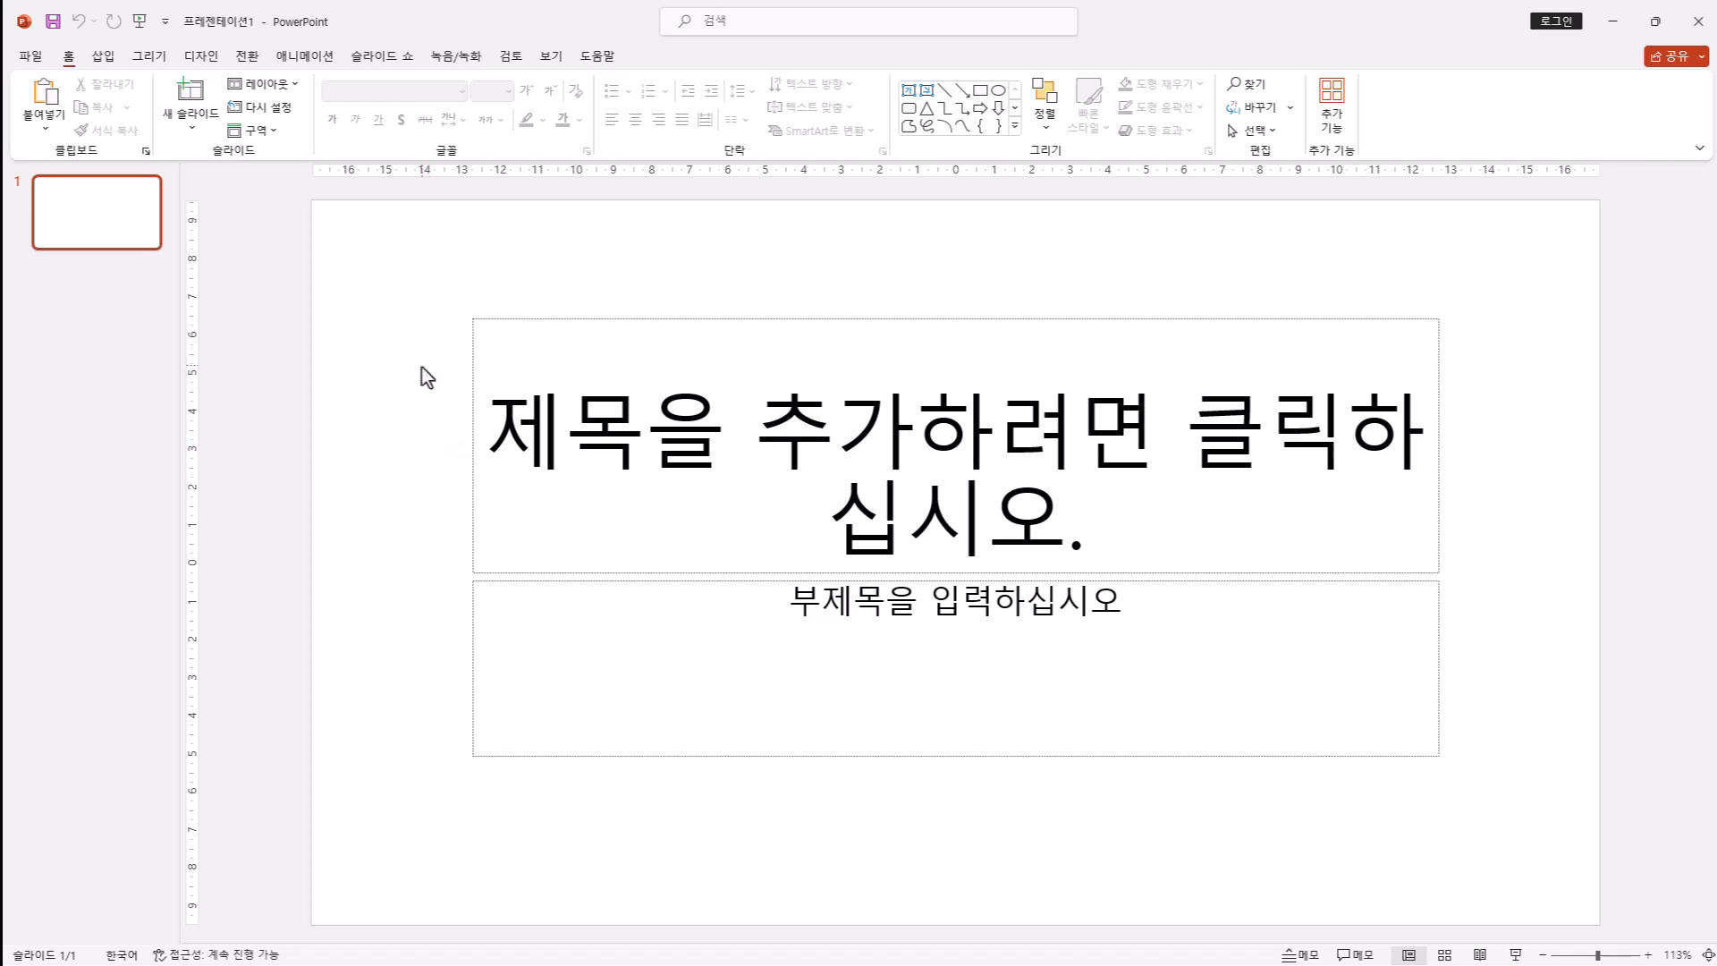
# - Save the presentation in the ITQ folder under Documents, named with the examinee number and full name separated by a hyphen
pyautogui.click(54, 22)
pyautogui.click(277, 287)
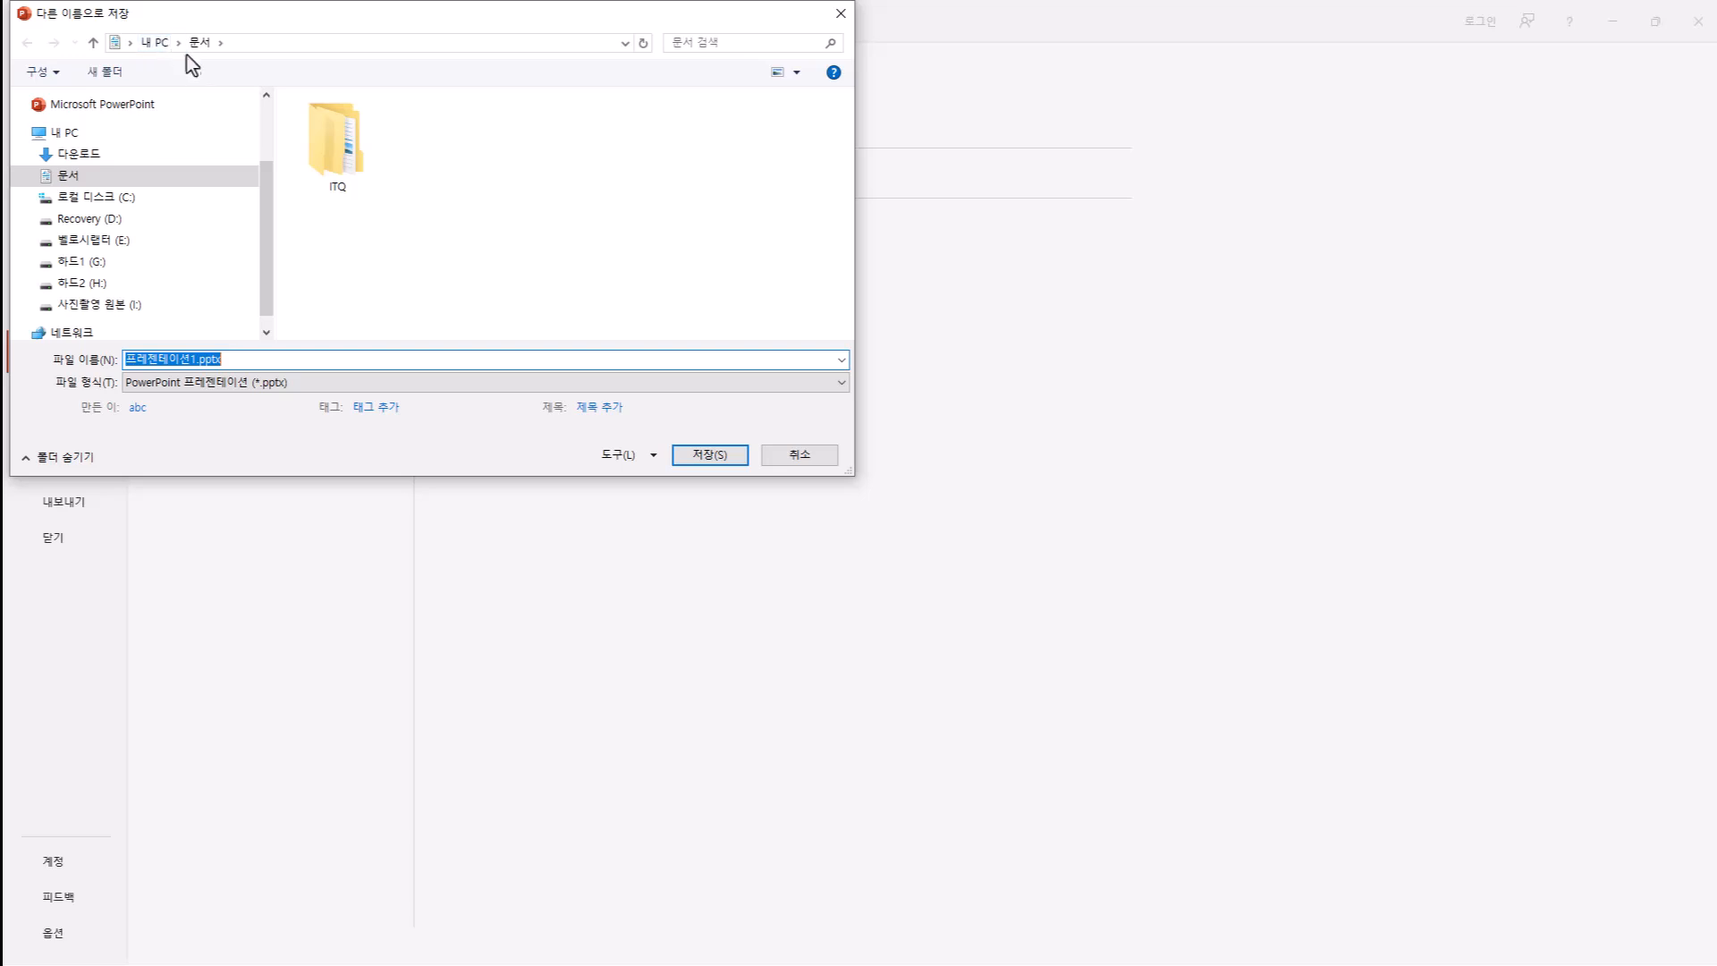
pyautogui.doubleClick(346, 191)
pyautogui.click(331, 361)
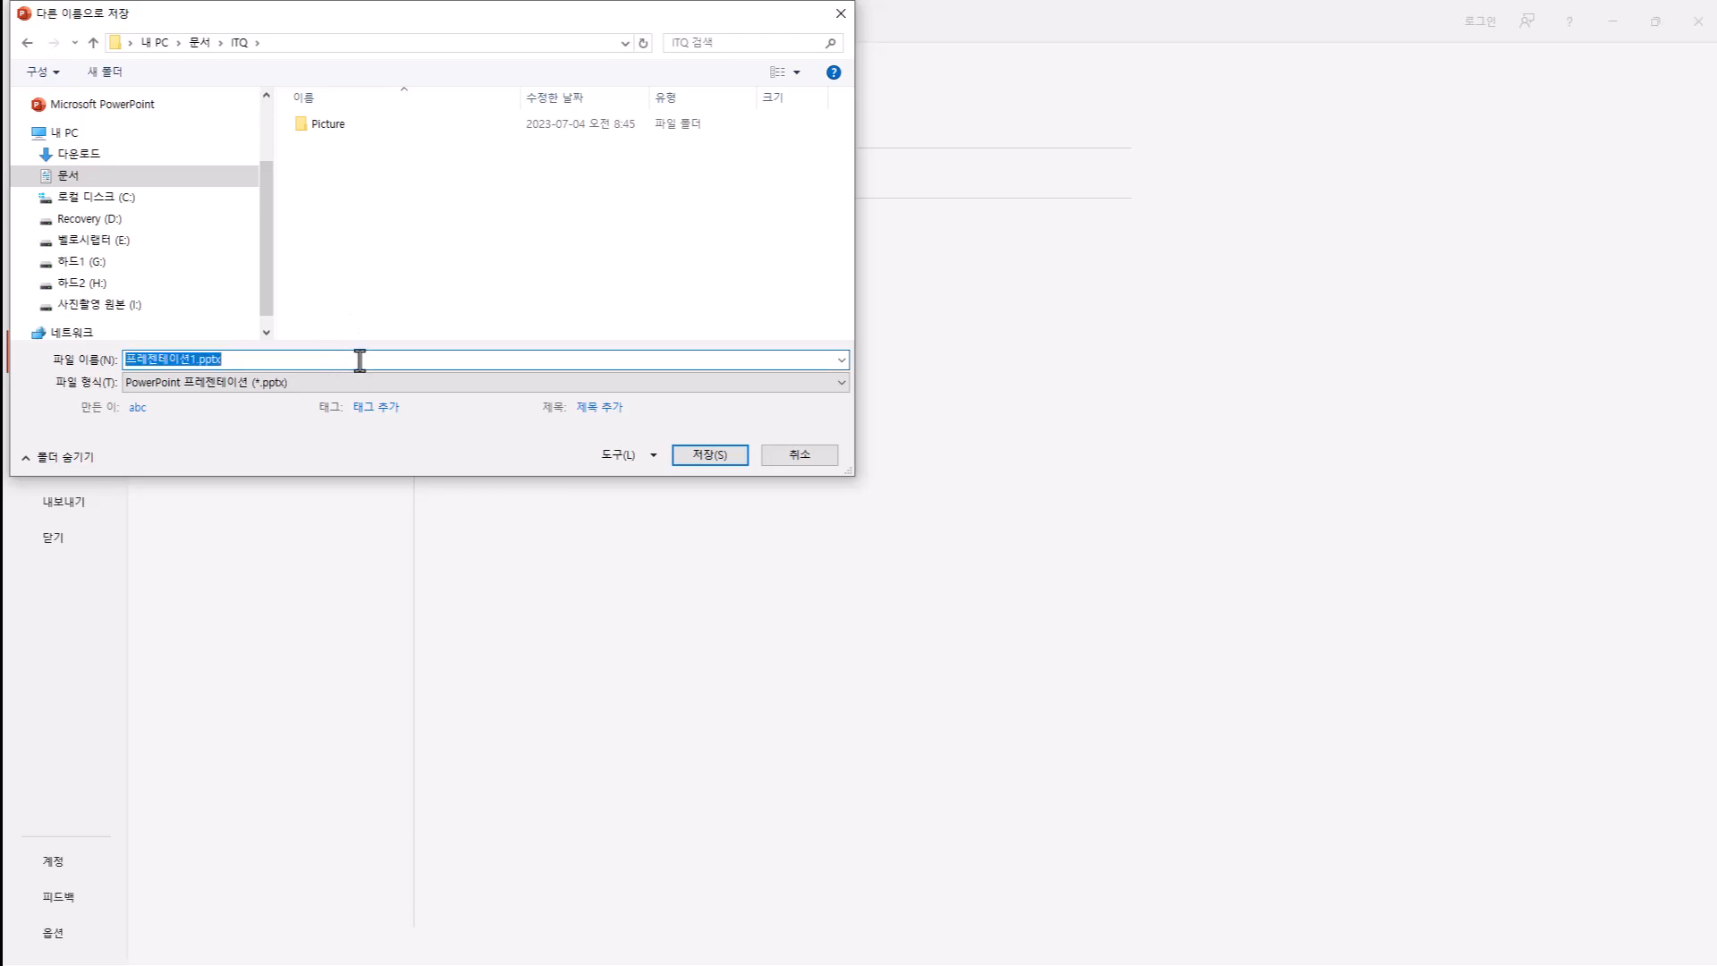
pyautogui.write('12345678-홍길동')
pyautogui.moveTo(176, 359); pyautogui.dragTo(98, 367)
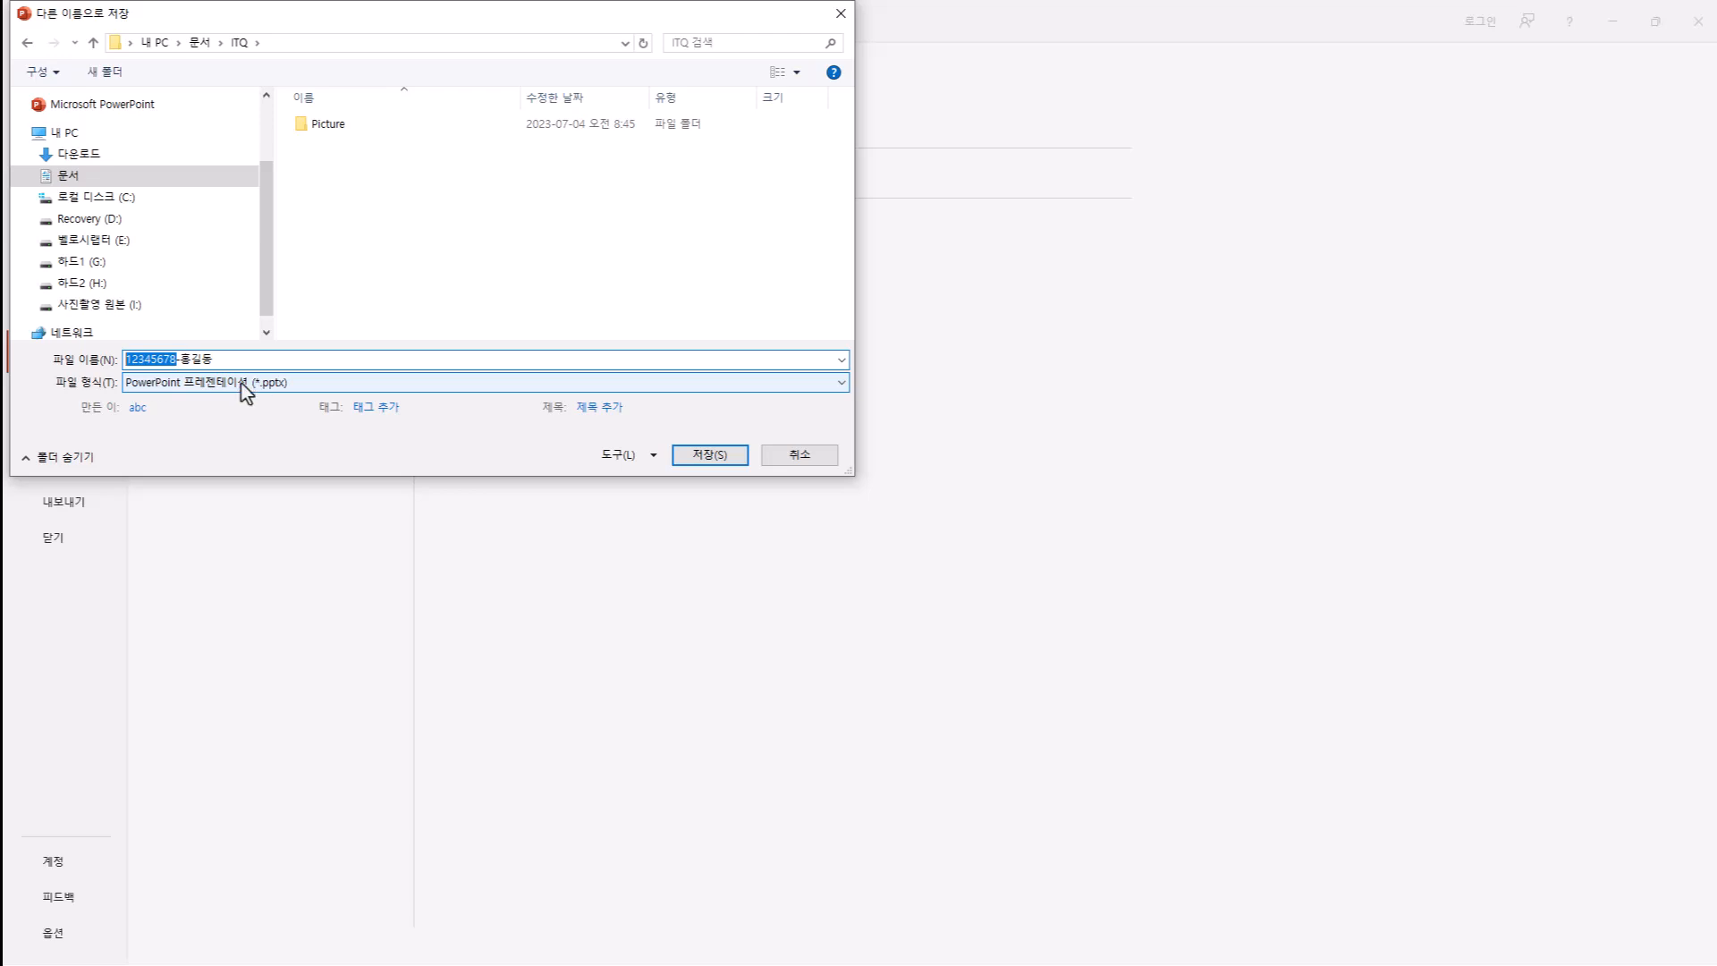
pyautogui.click(739, 466)
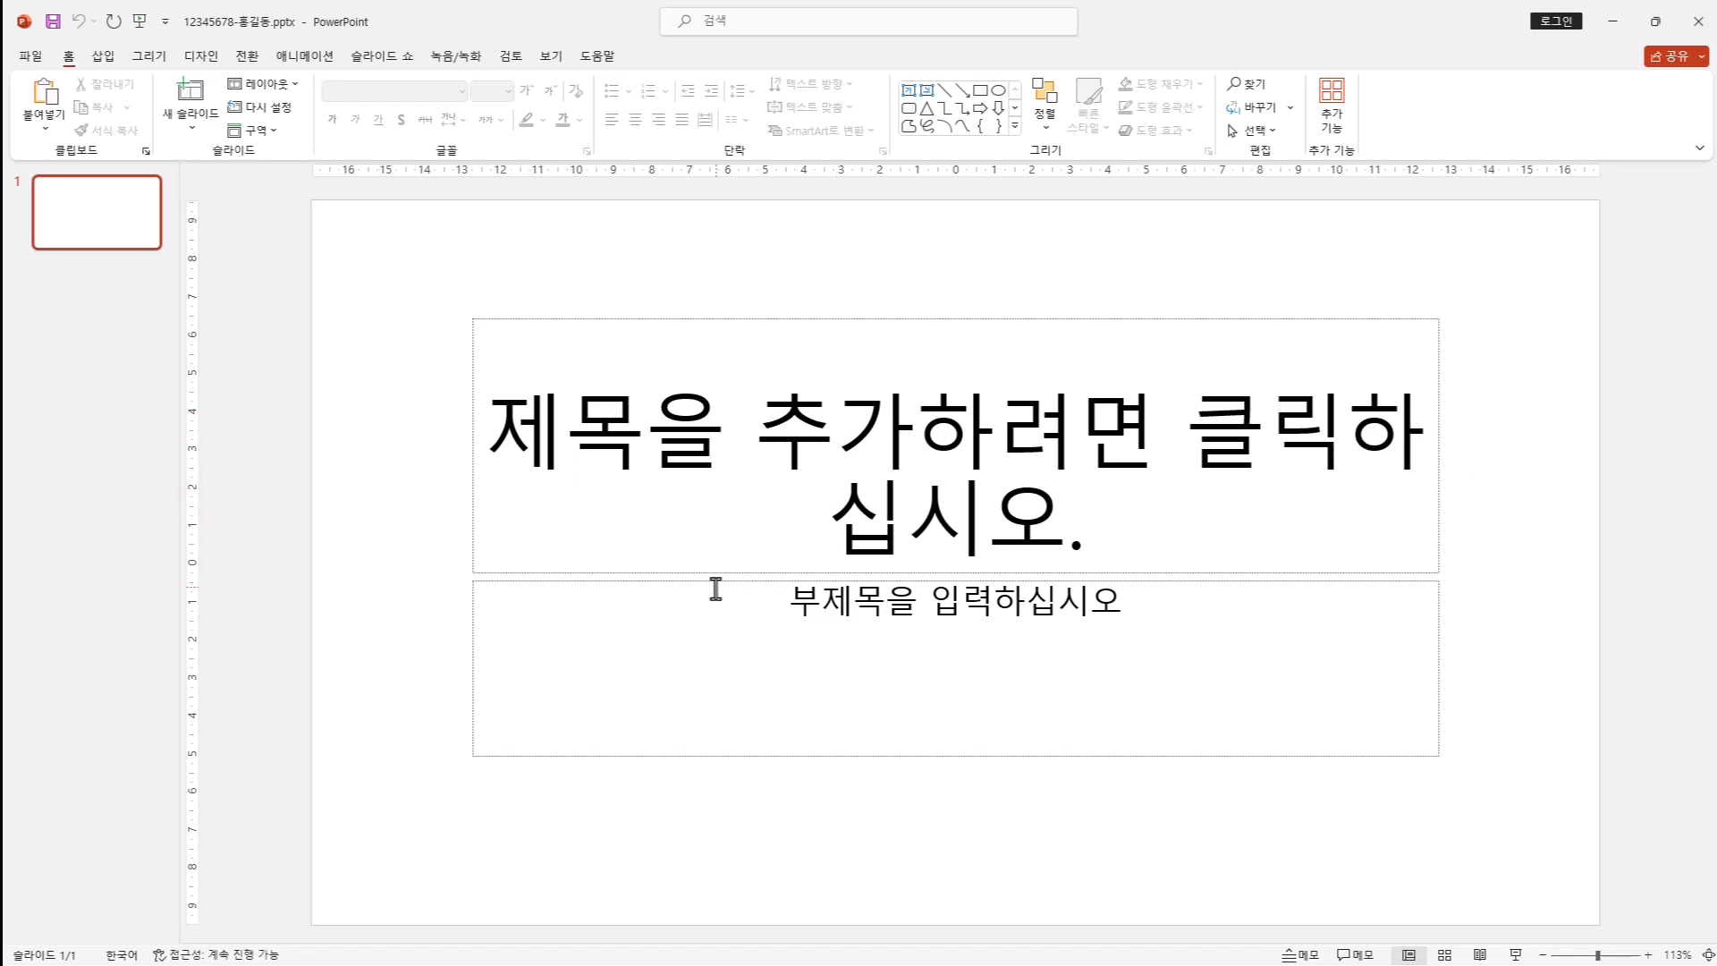
# - Set the slide size to A4 용지(210x297mm) and scale the content with 맞춤 확인
pyautogui.click(212, 61)
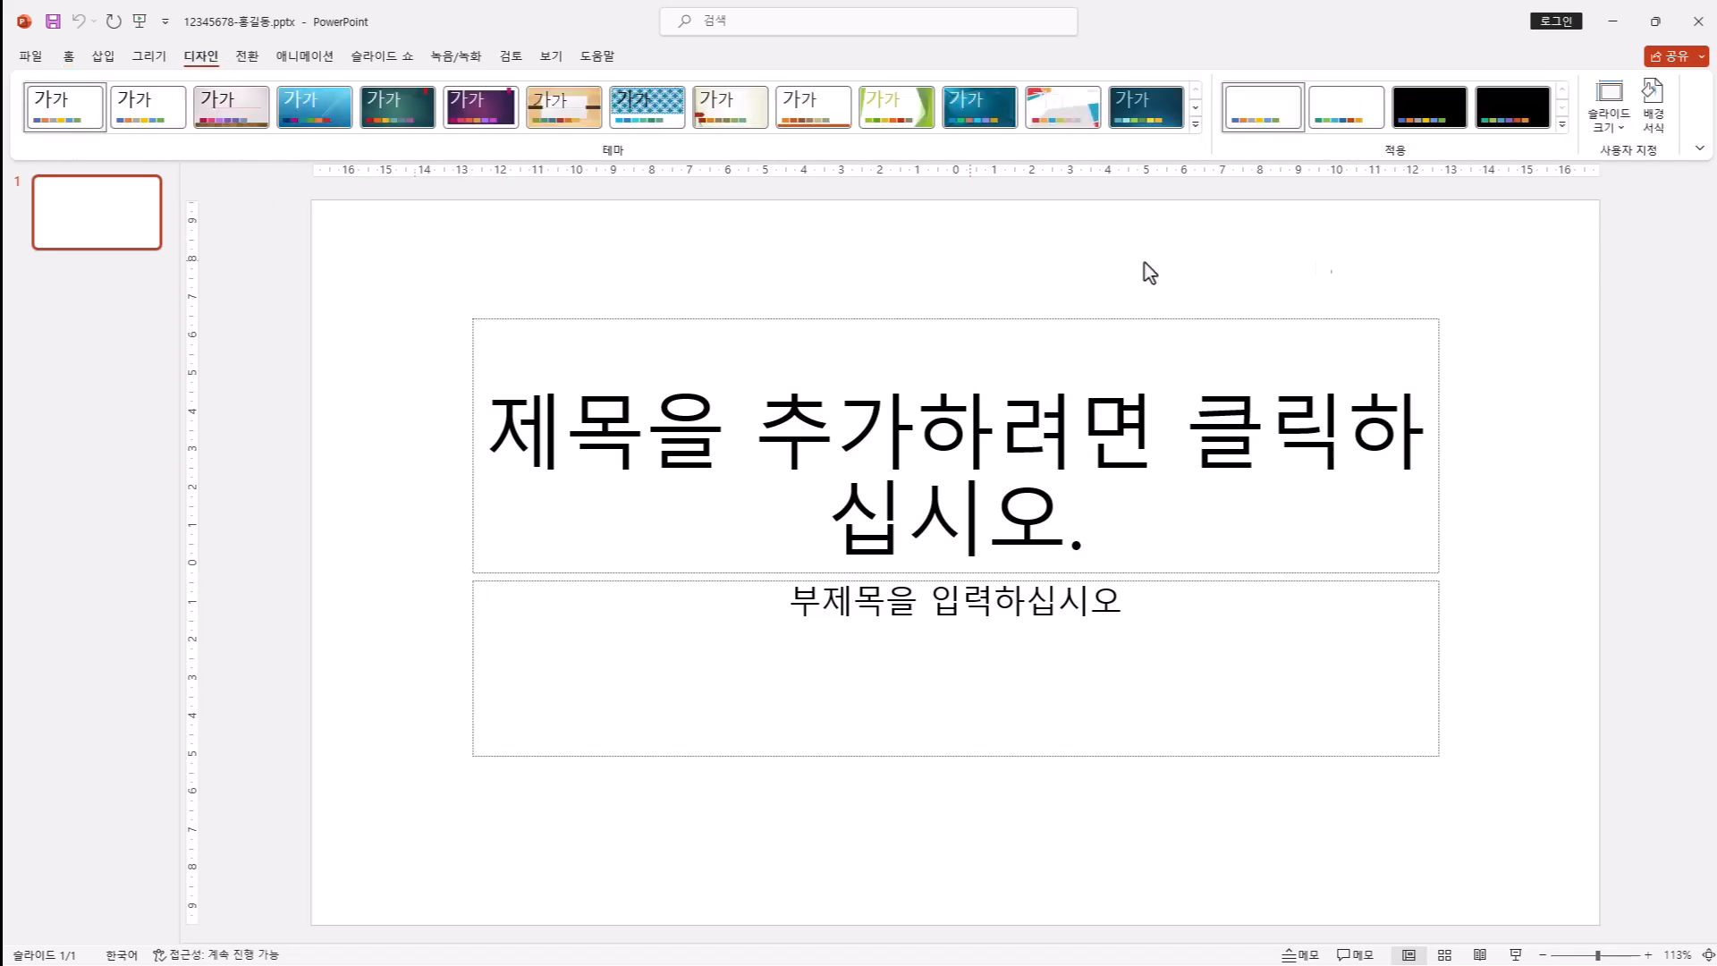
pyautogui.click(1622, 133)
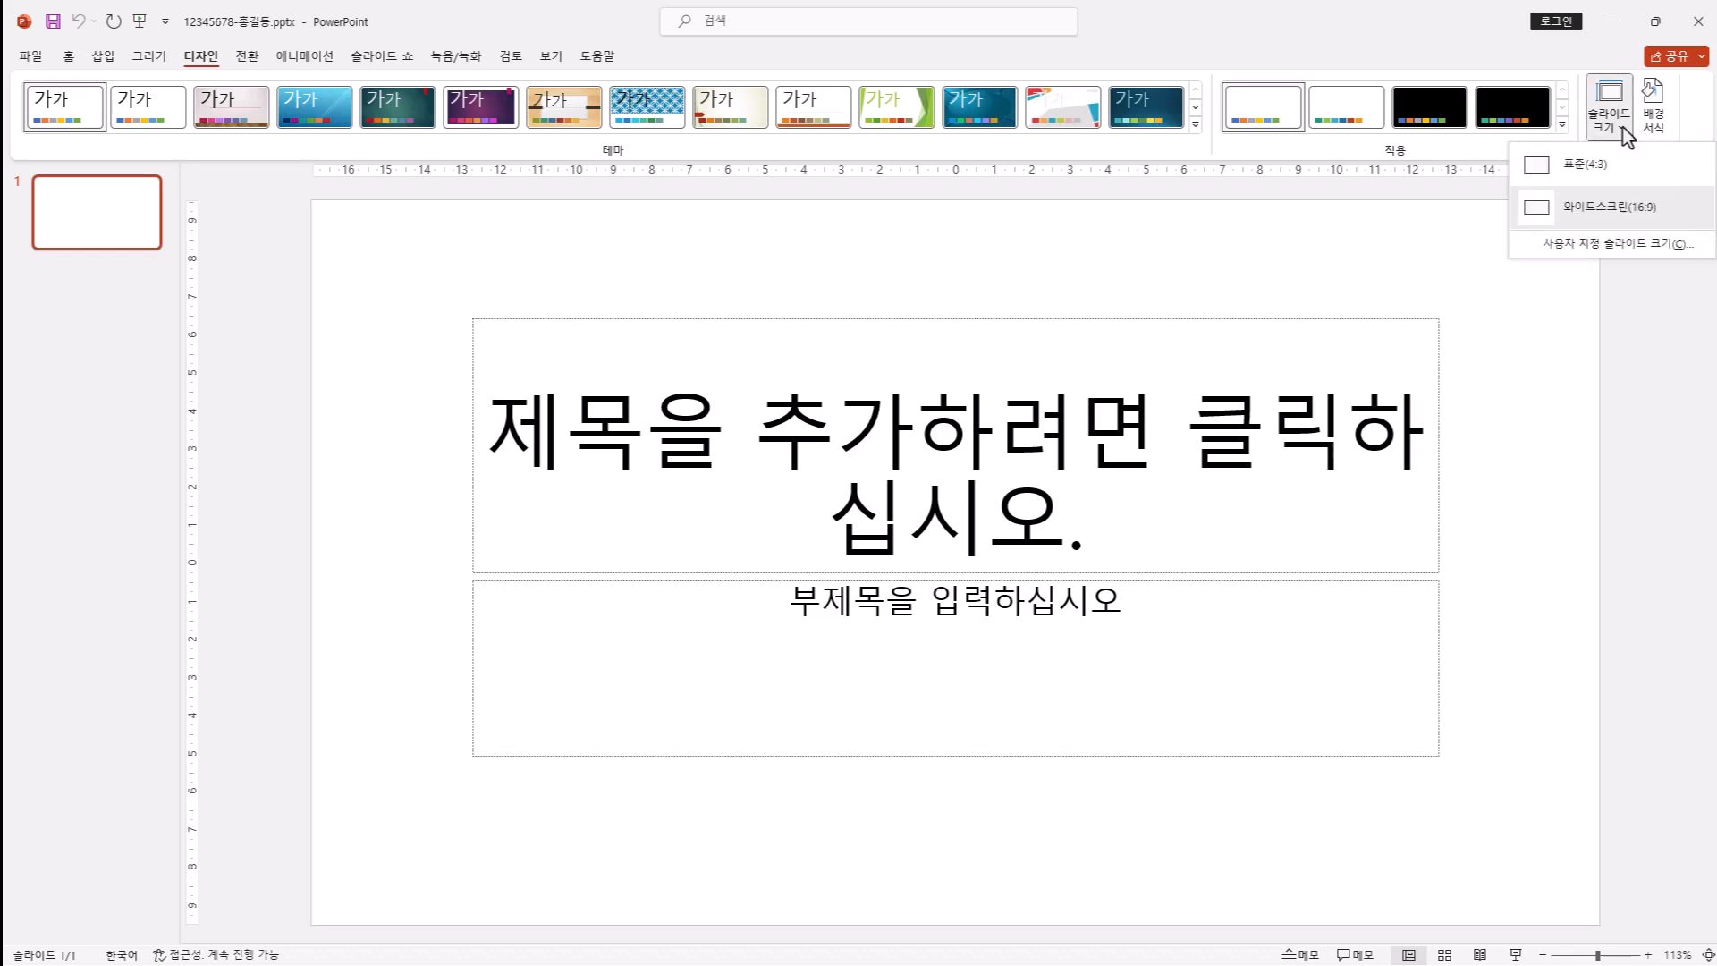
pyautogui.click(1596, 248)
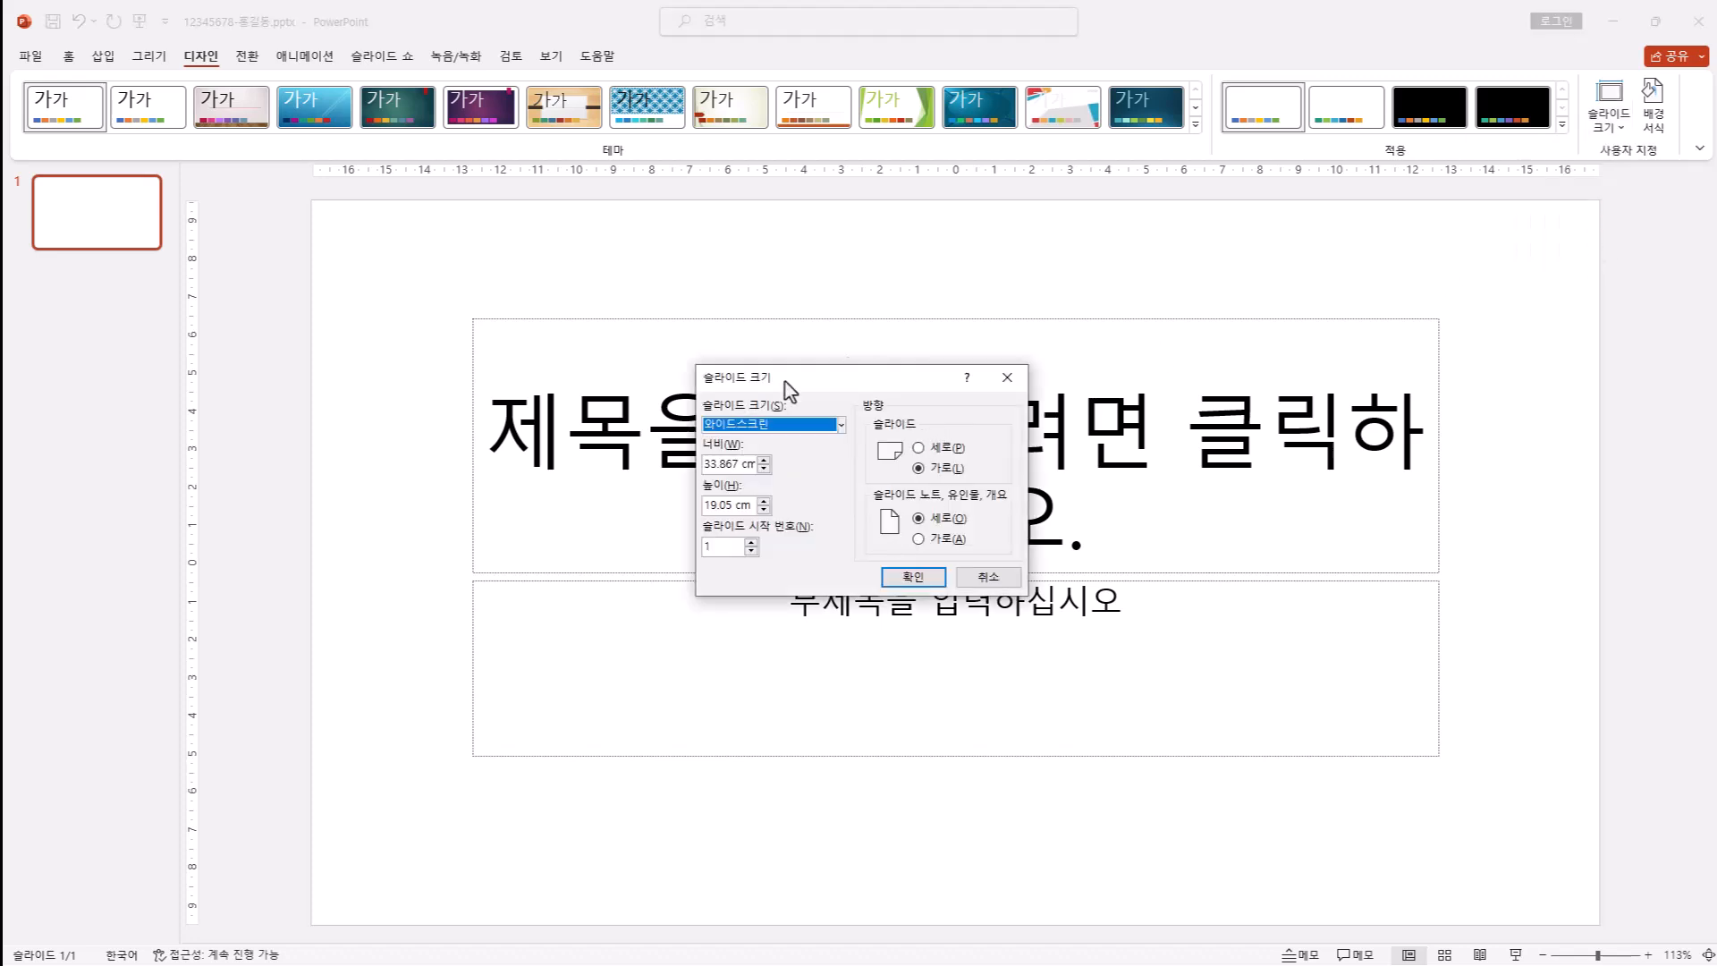
pyautogui.click(812, 425)
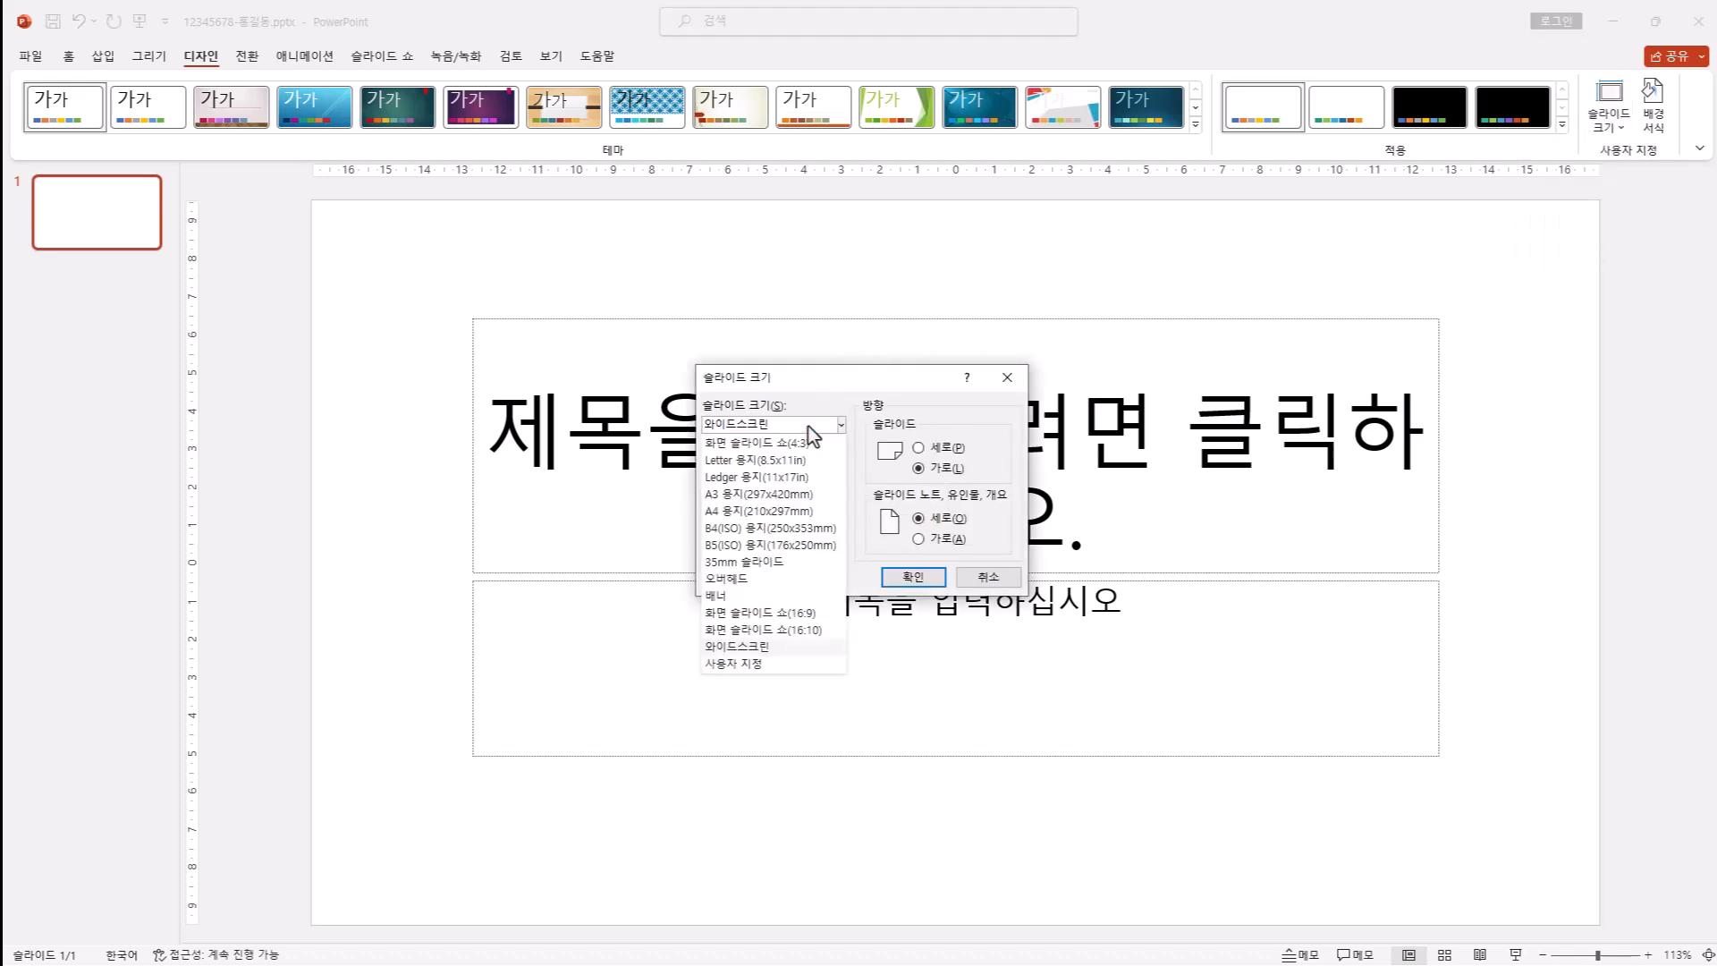
pyautogui.click(783, 512)
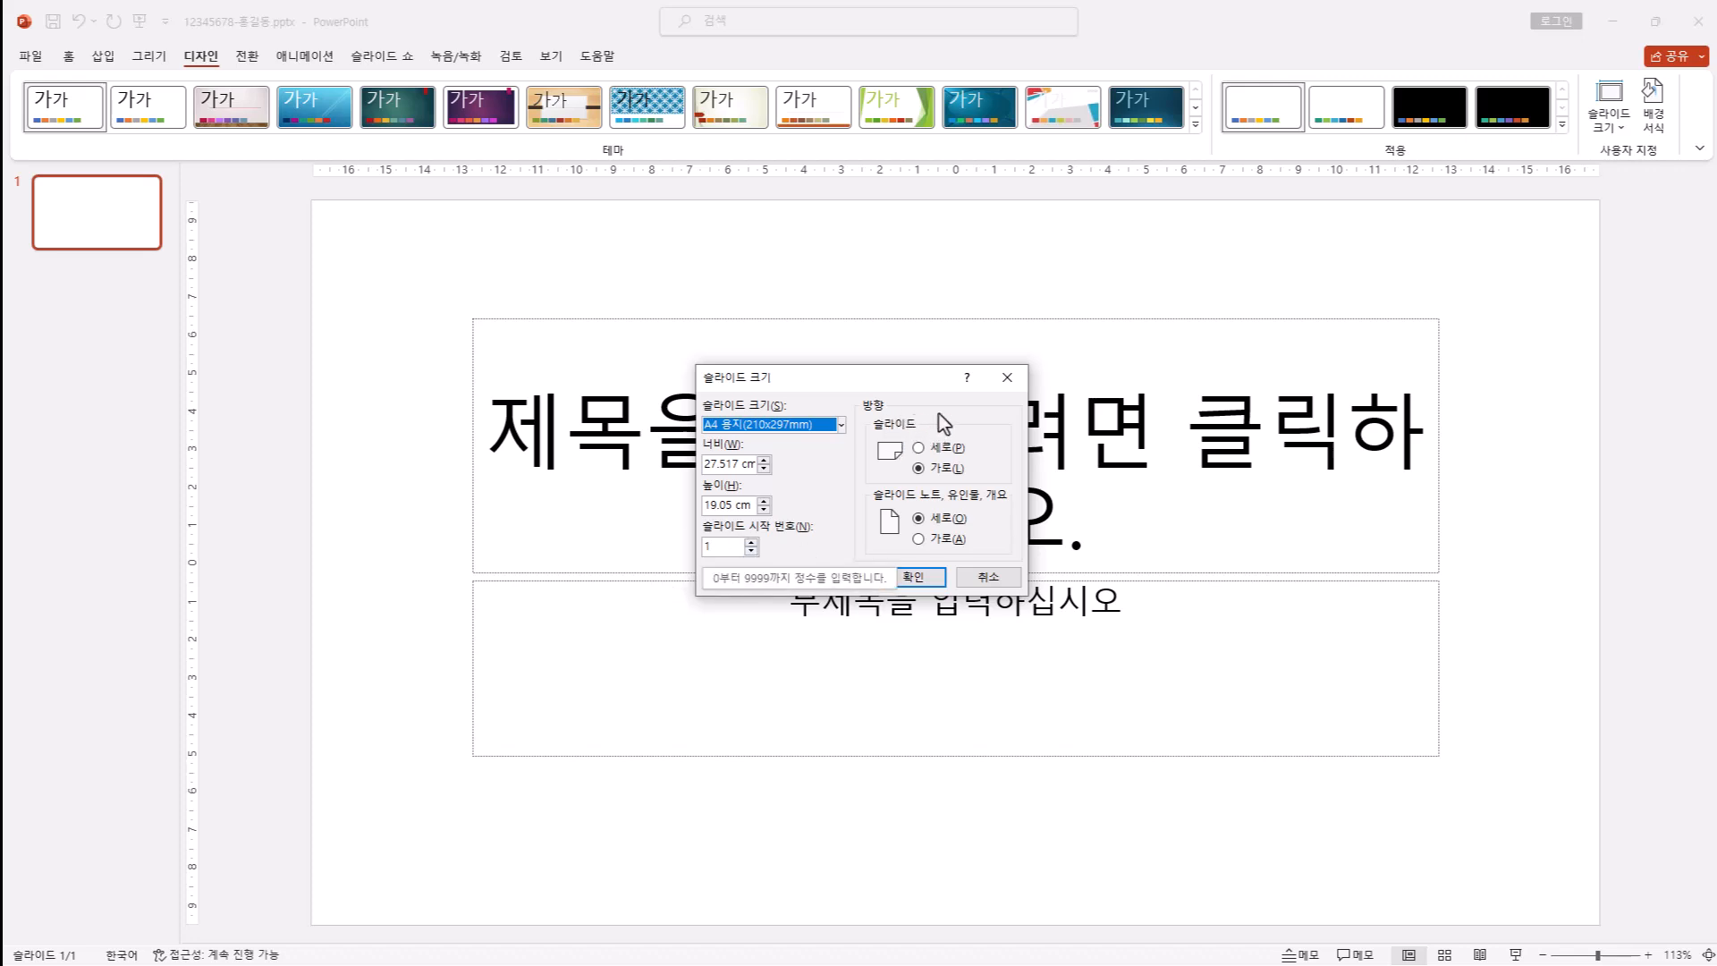
pyautogui.click(924, 588)
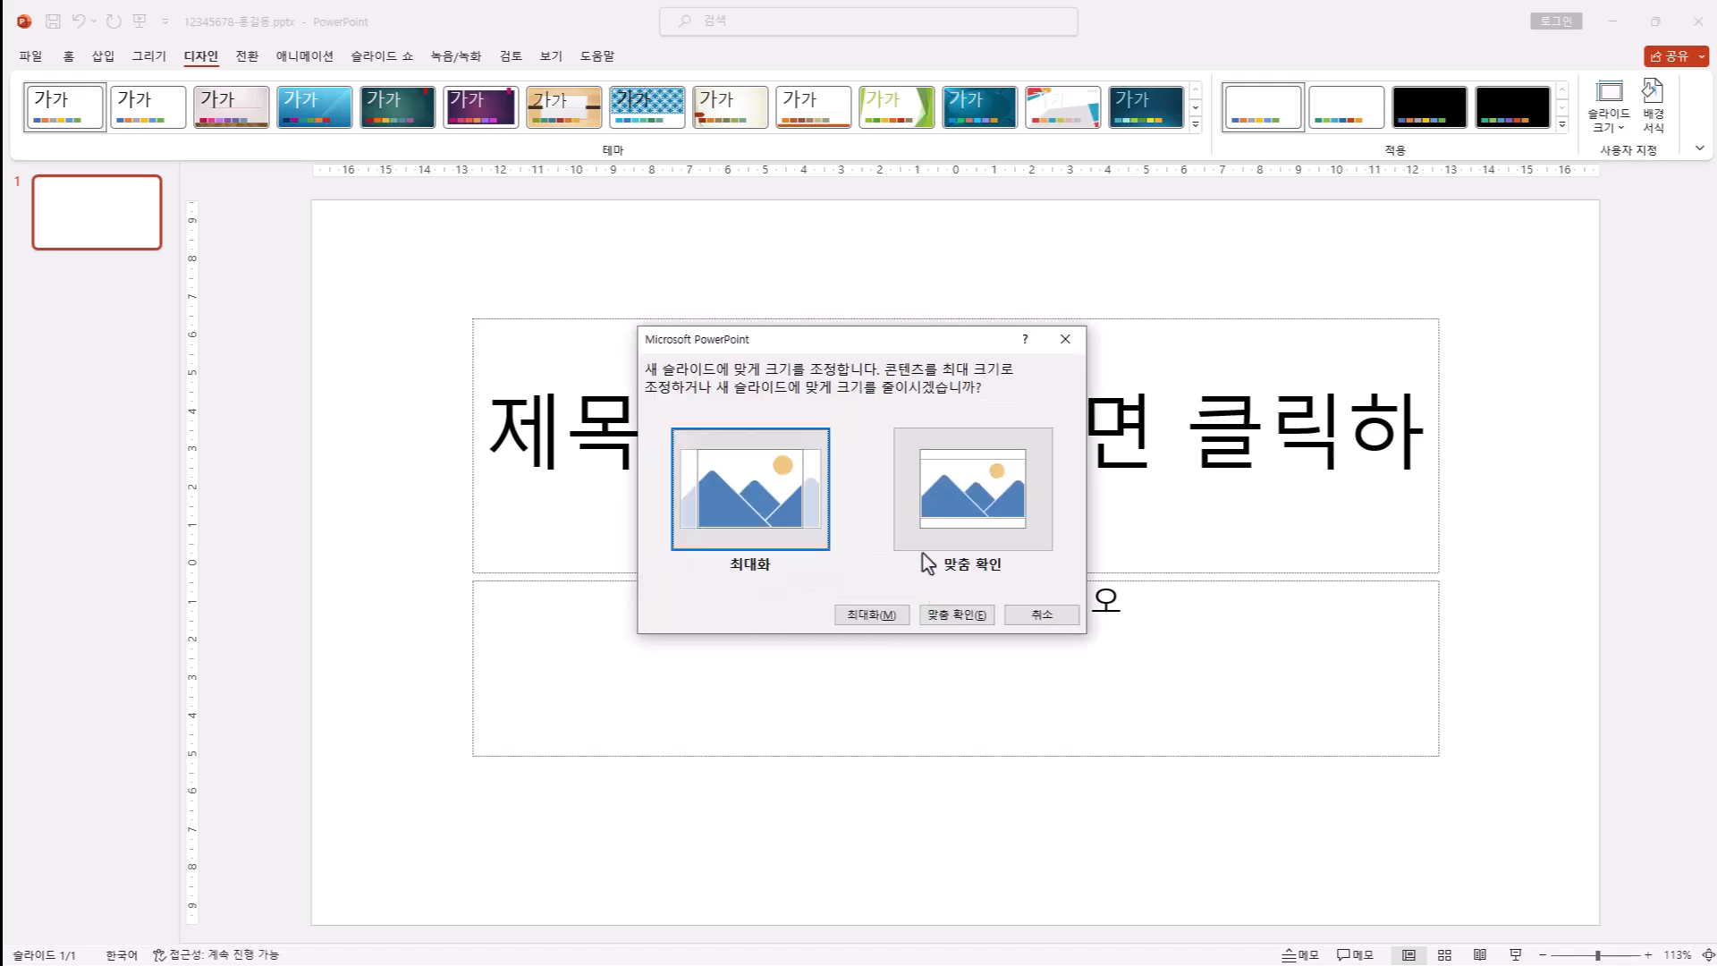
pyautogui.click(1001, 504)
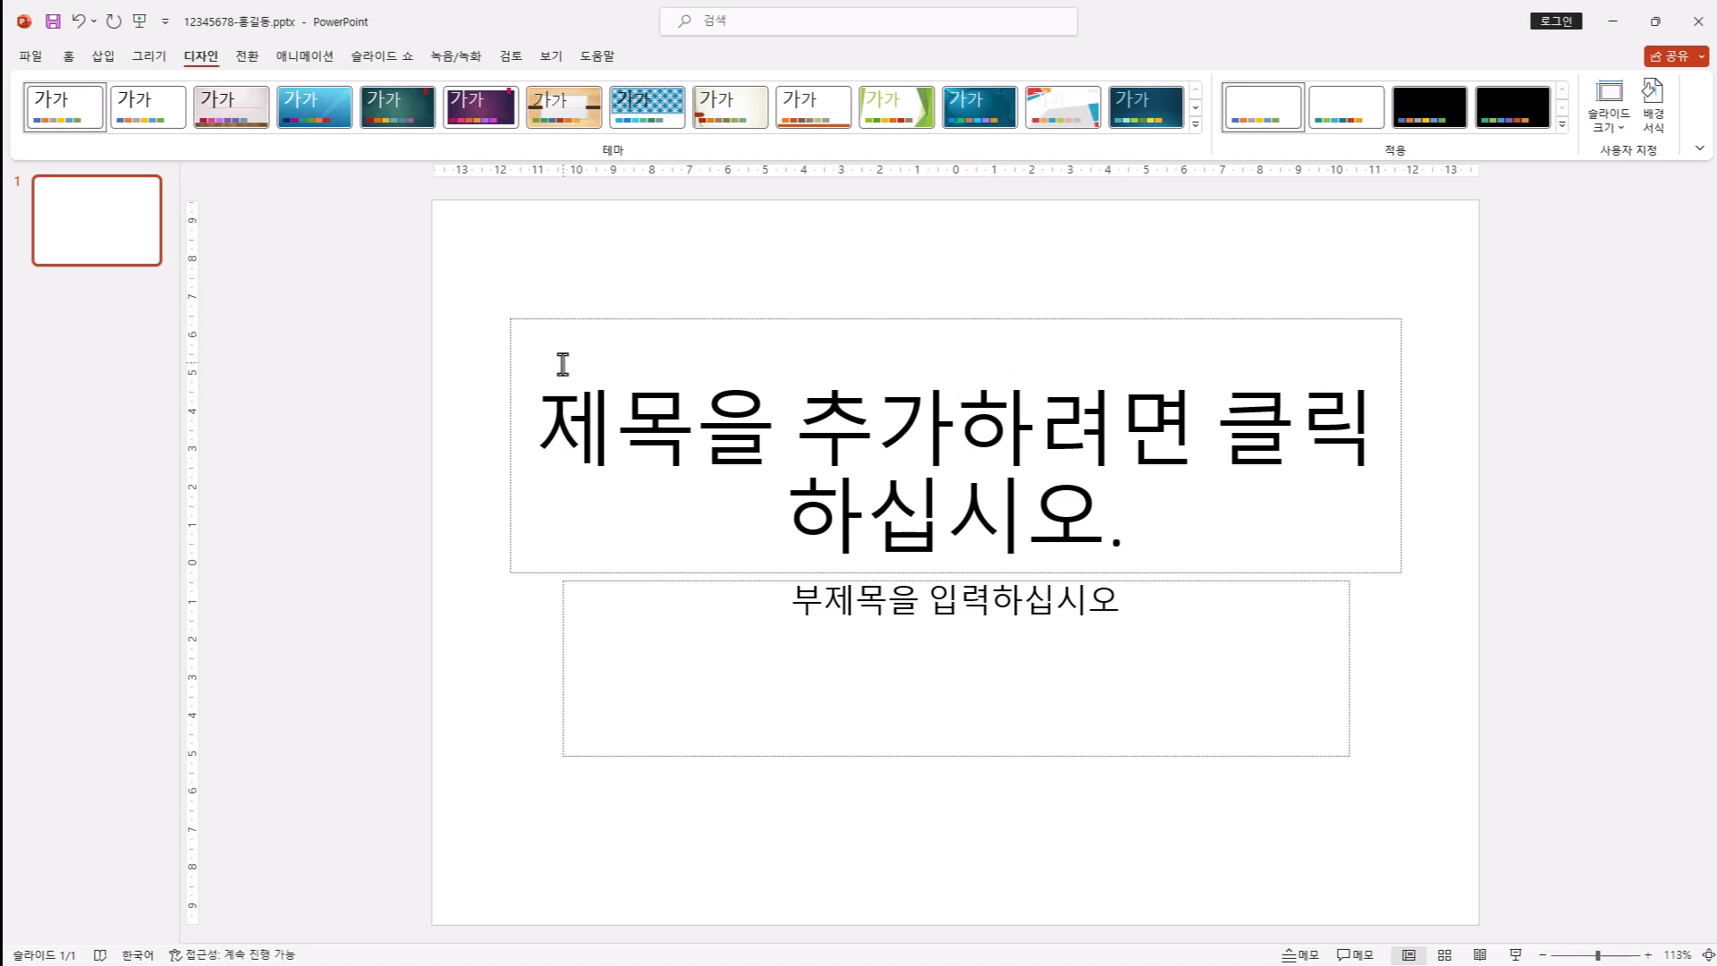
# - Switch to slide master view and select the layout with a title and bulleted content, directly below the title slide layout
pyautogui.click(552, 57)
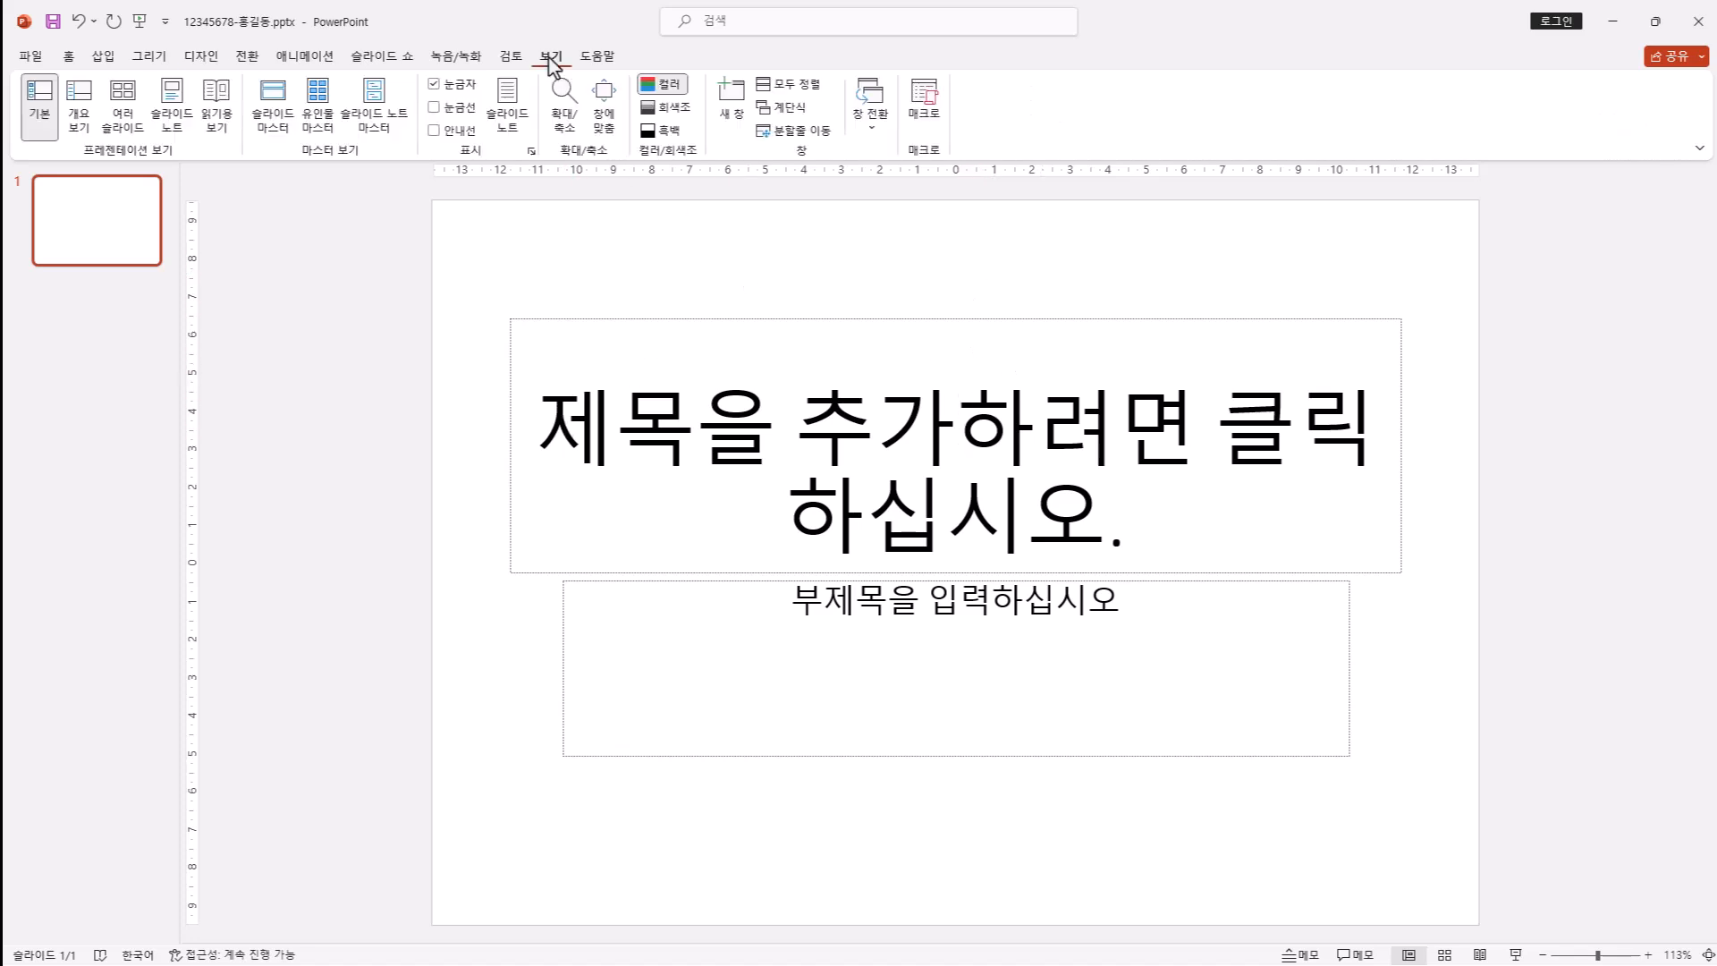
pyautogui.click(291, 130)
pyautogui.moveTo(168, 270); pyautogui.dragTo(211, 57)
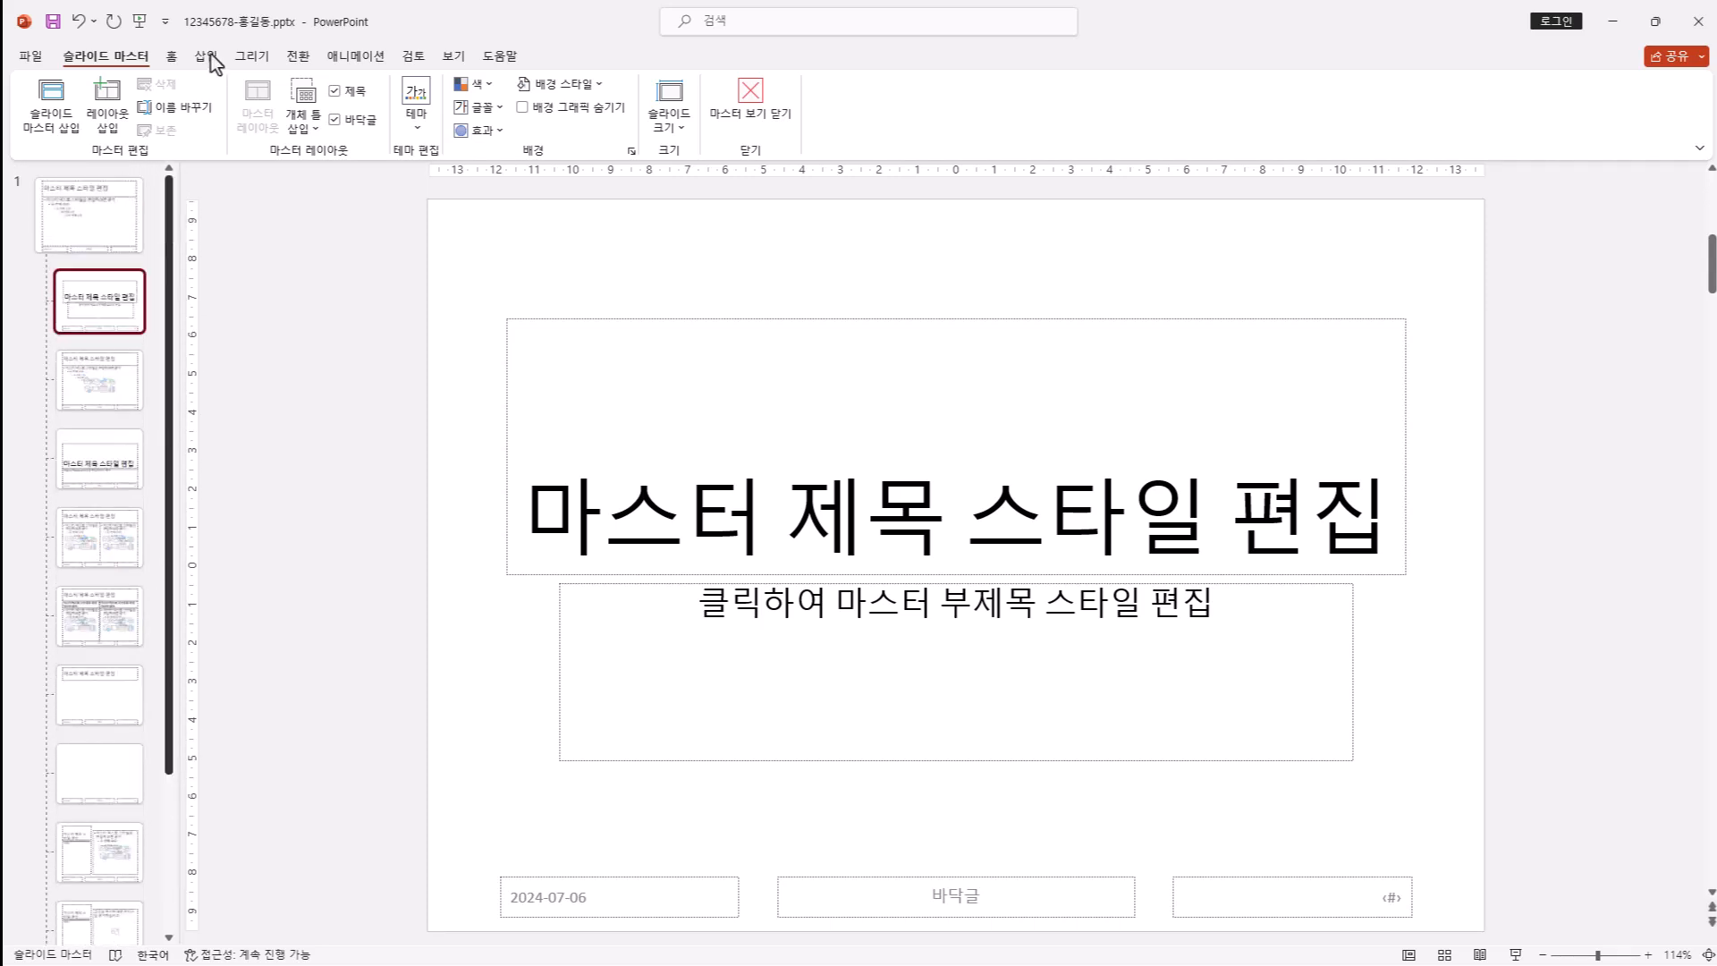
pyautogui.click(114, 240)
pyautogui.click(126, 318)
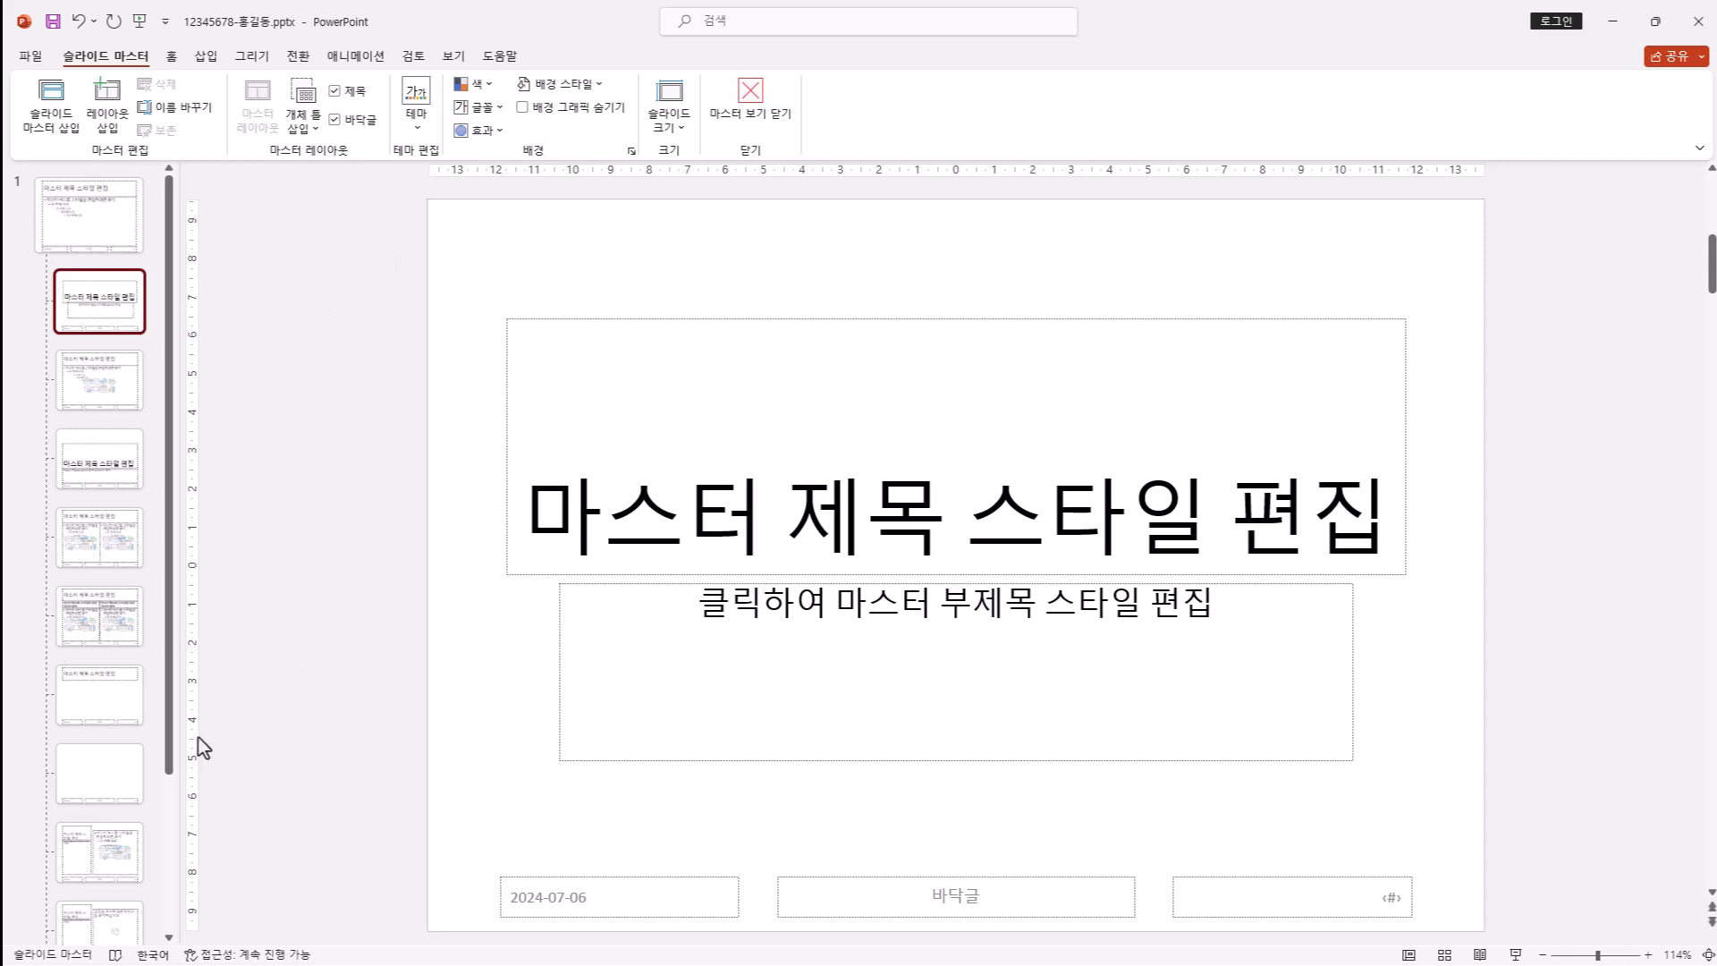
pyautogui.click(125, 715)
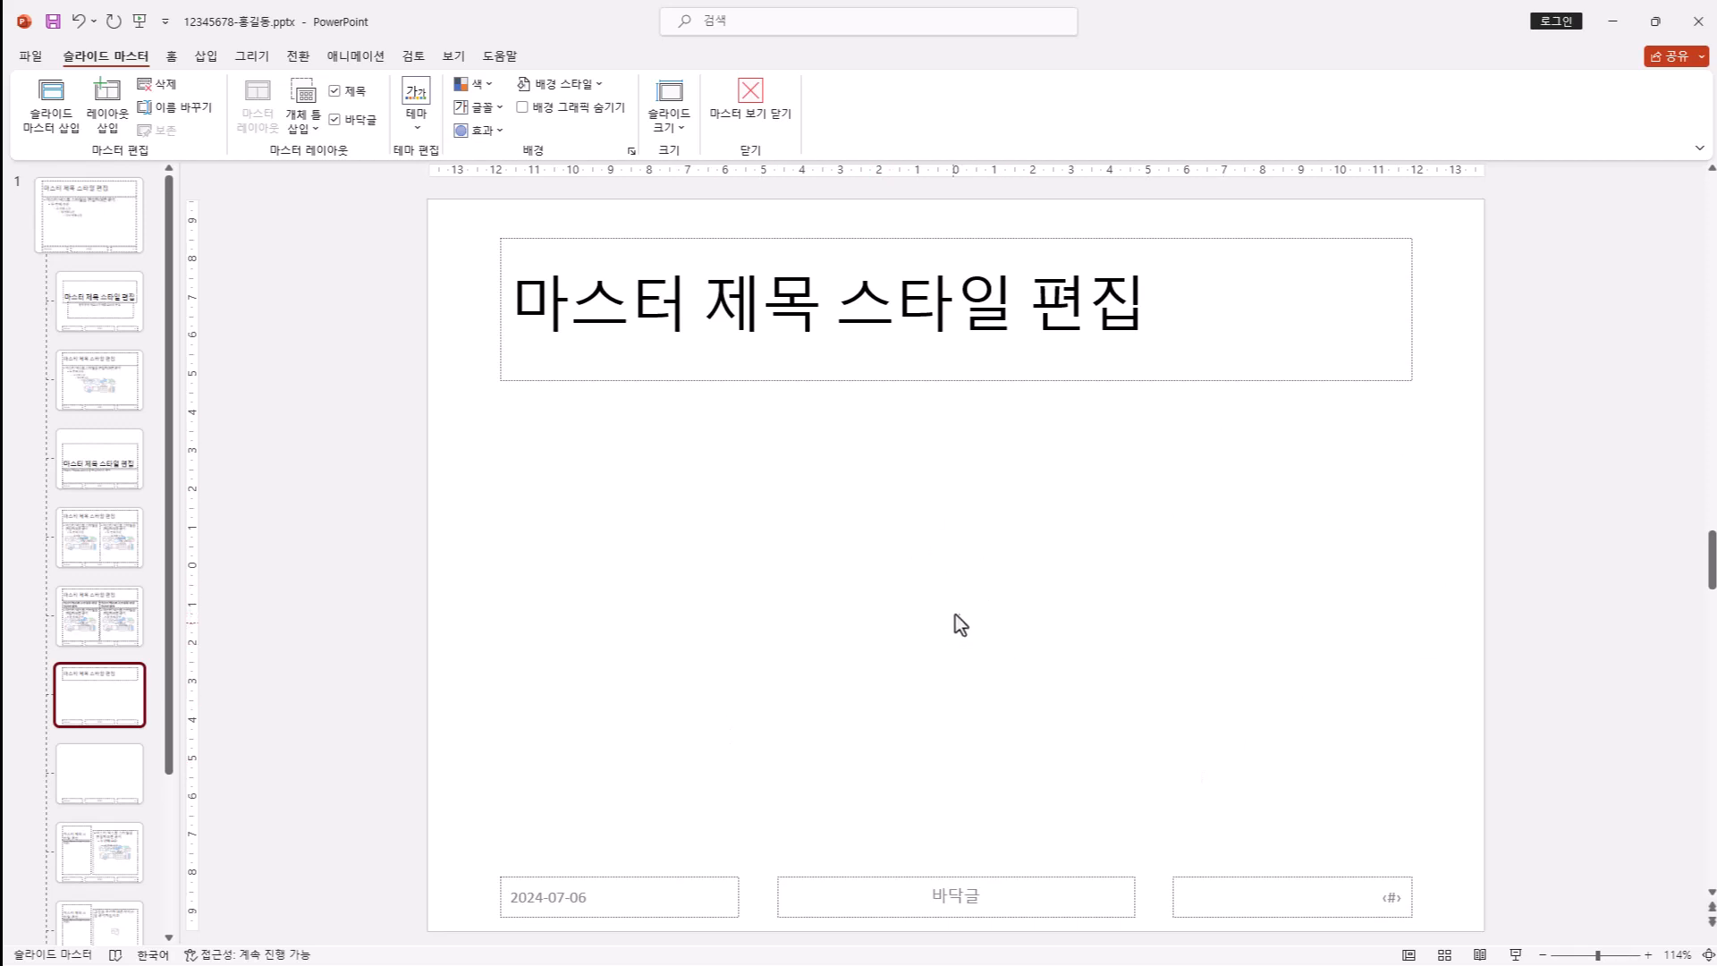
pyautogui.click(134, 392)
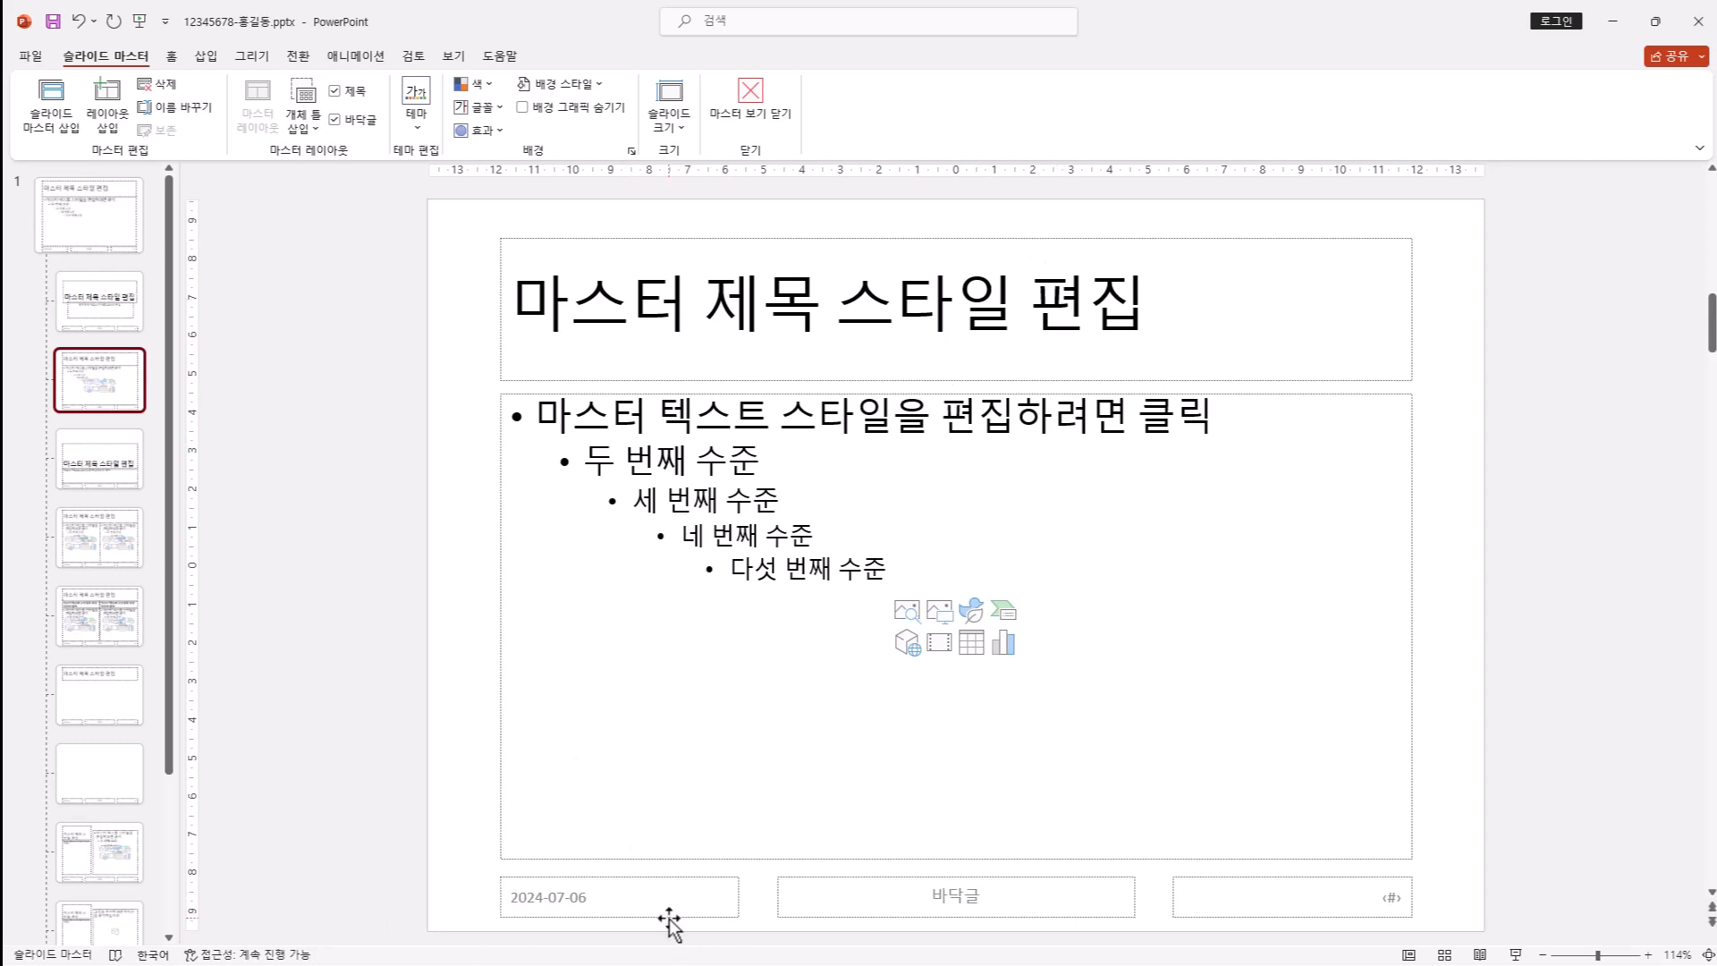
# - Set the font size of the layout's slide number placeholder to 16
pyautogui.click(1399, 916)
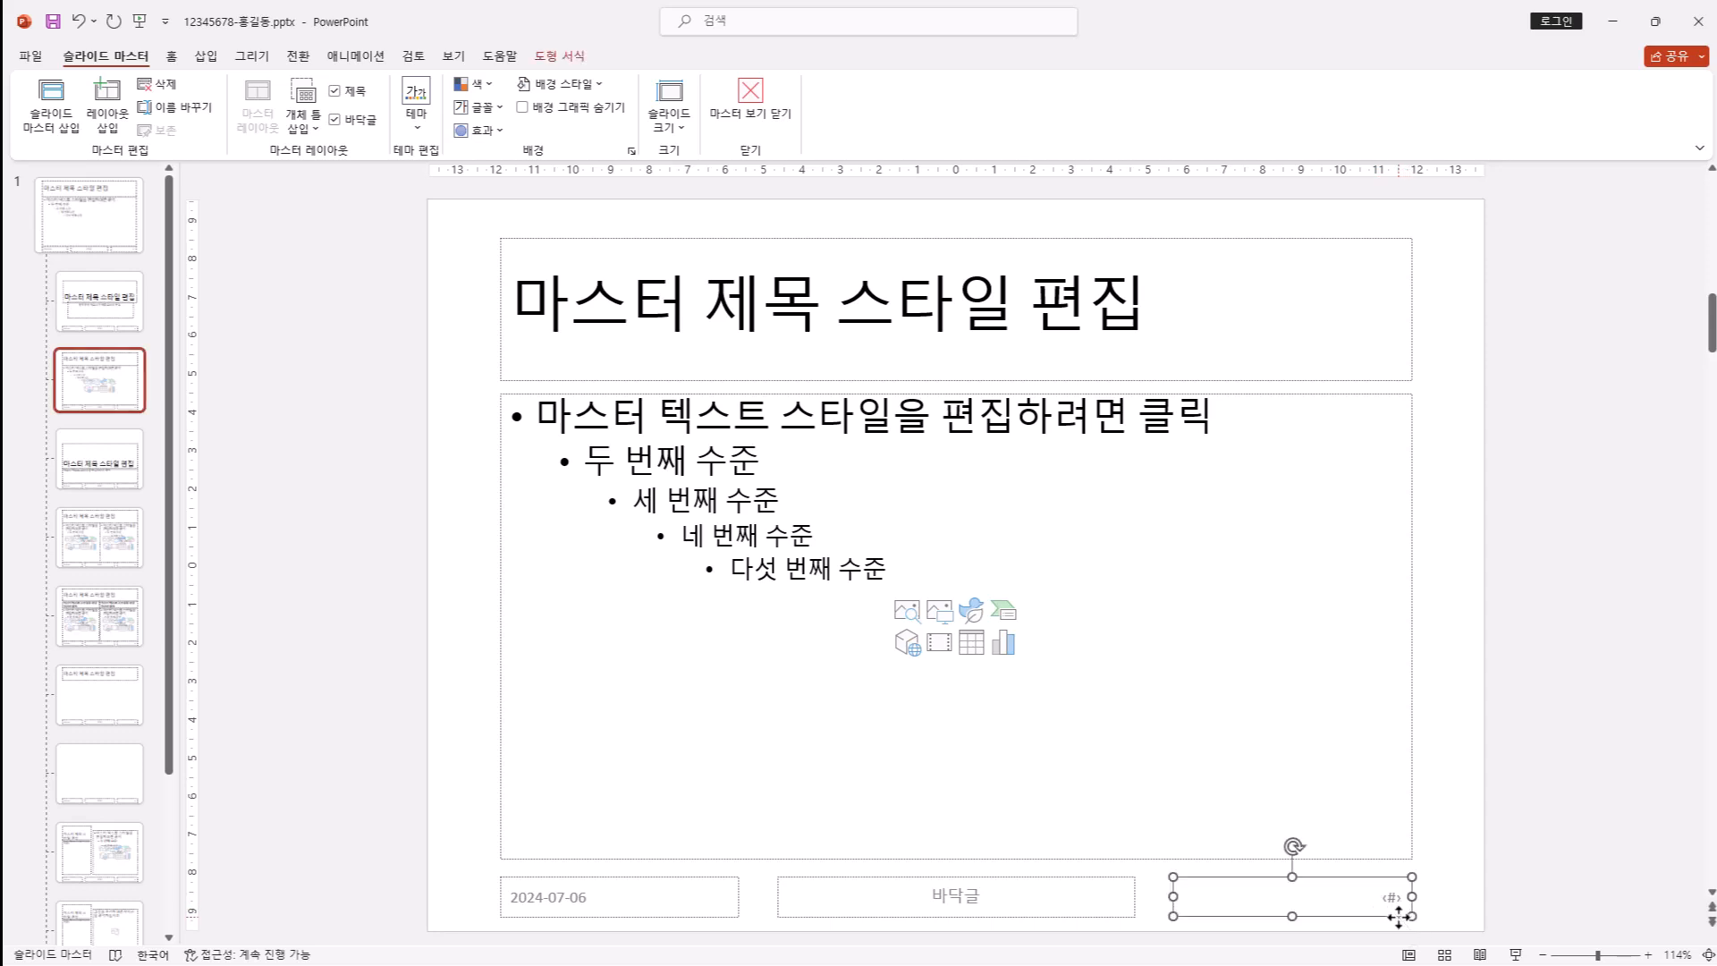
pyautogui.click(172, 59)
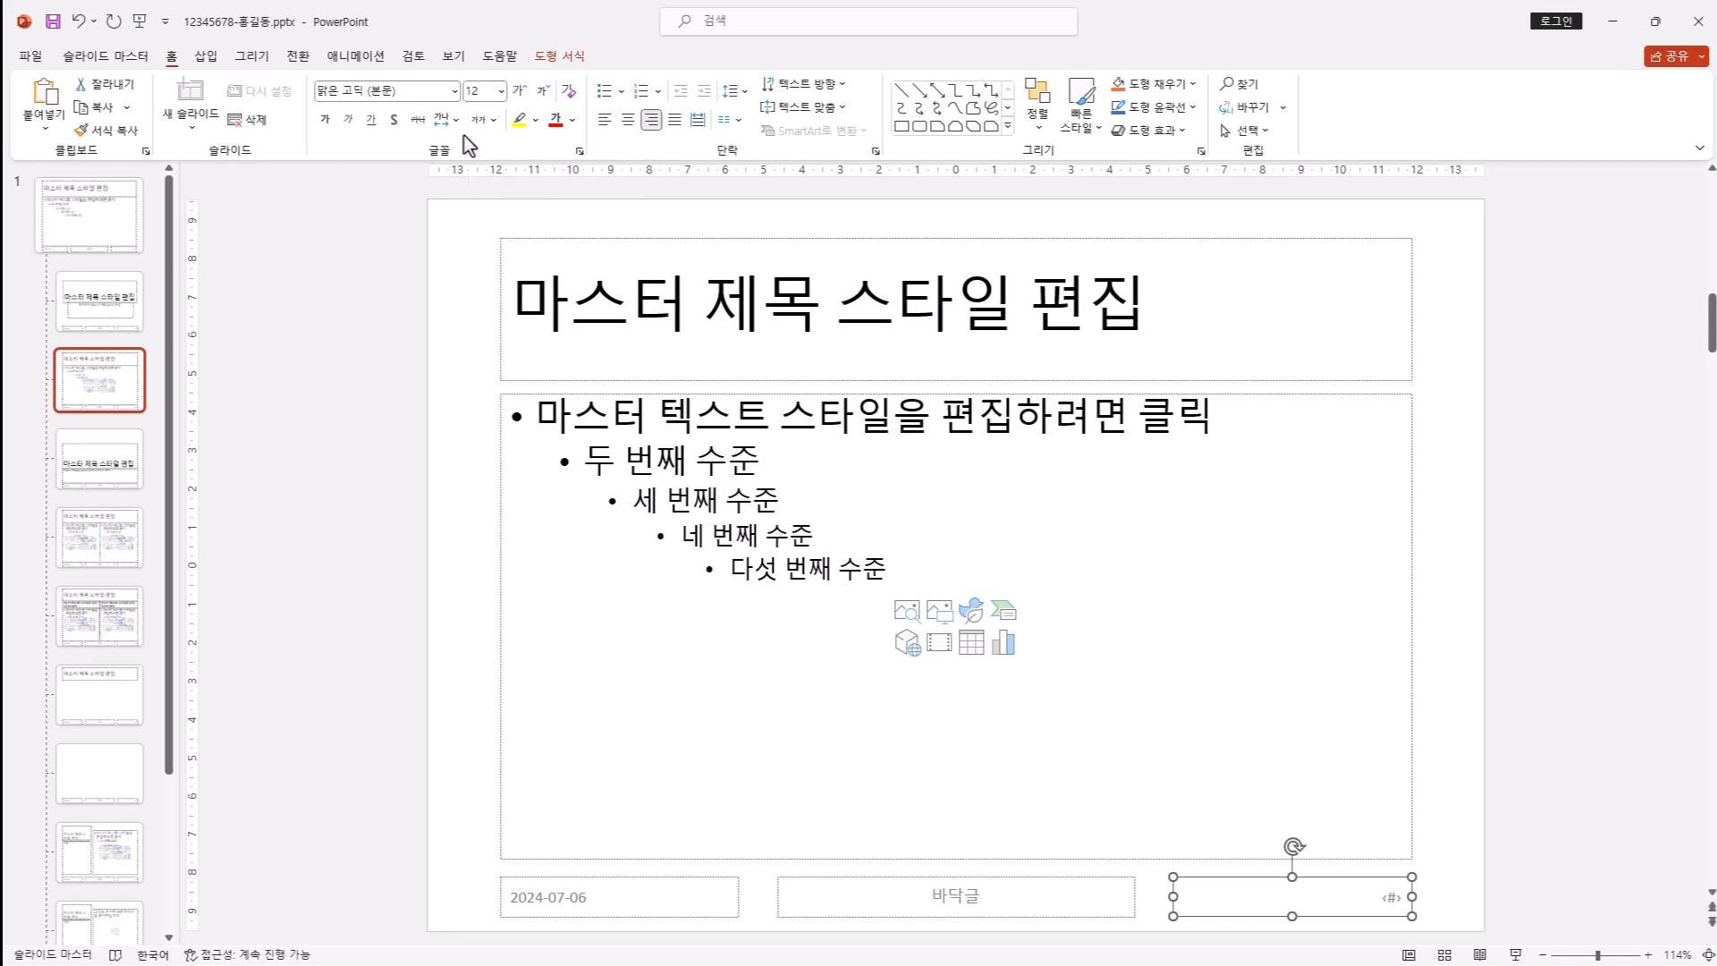
pyautogui.click(519, 91)
pyautogui.click(519, 90)
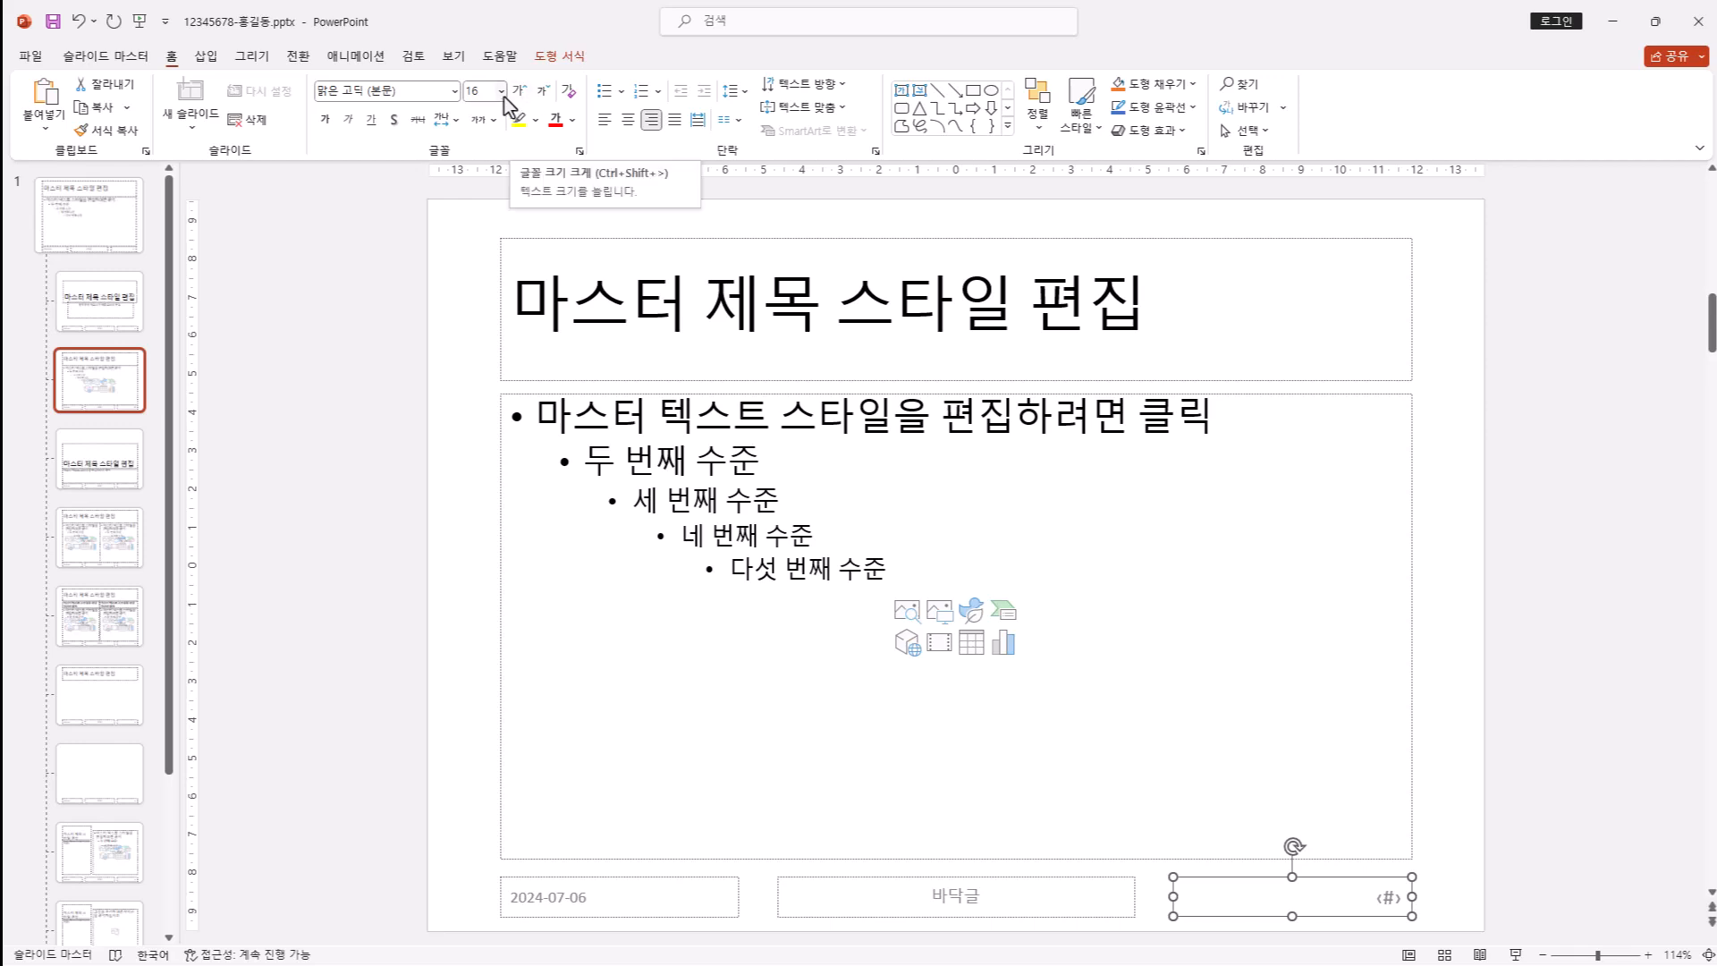
pyautogui.click(502, 90)
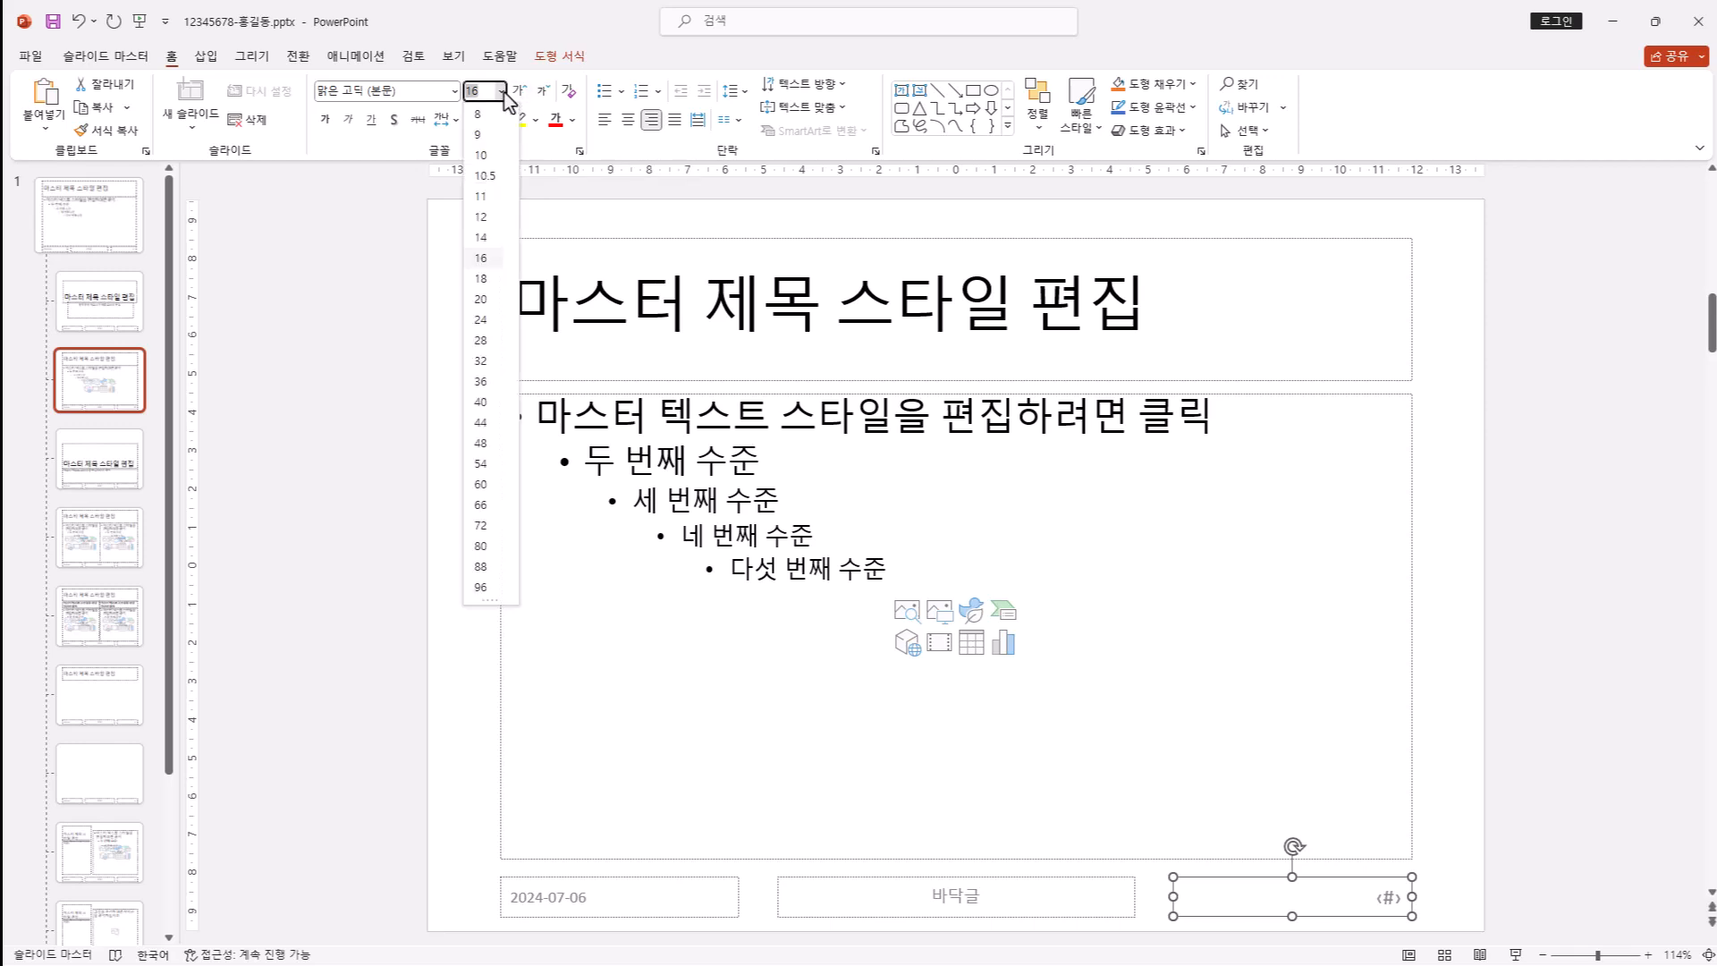
pyautogui.click(502, 259)
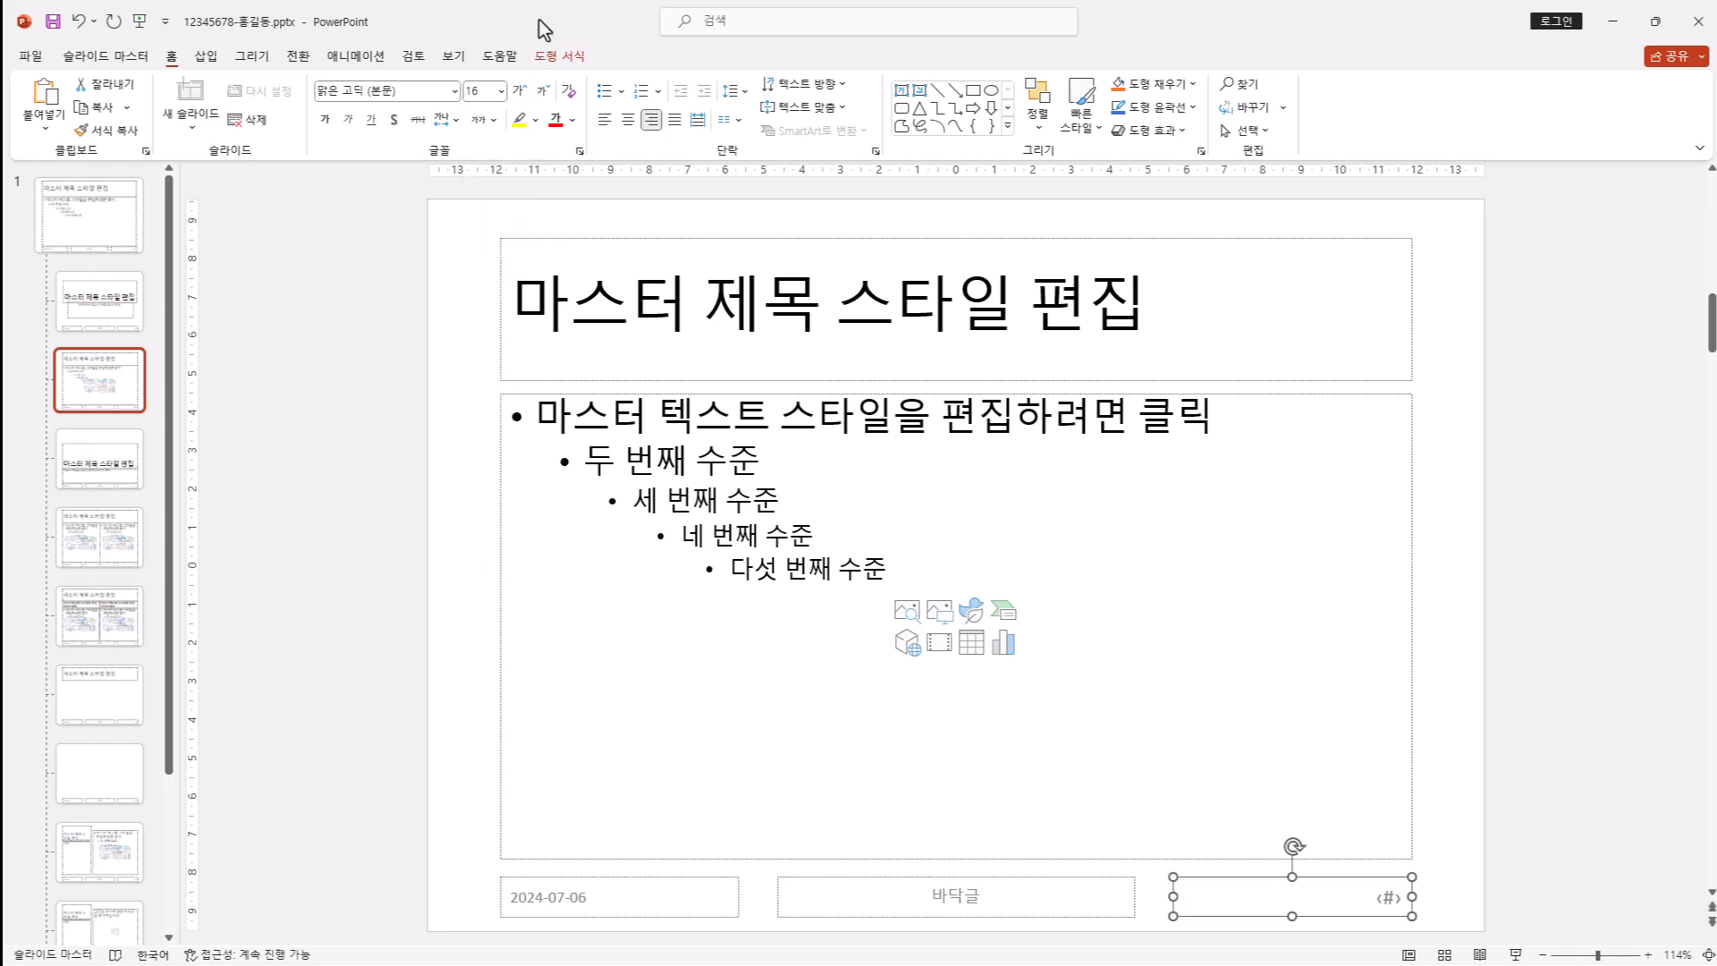
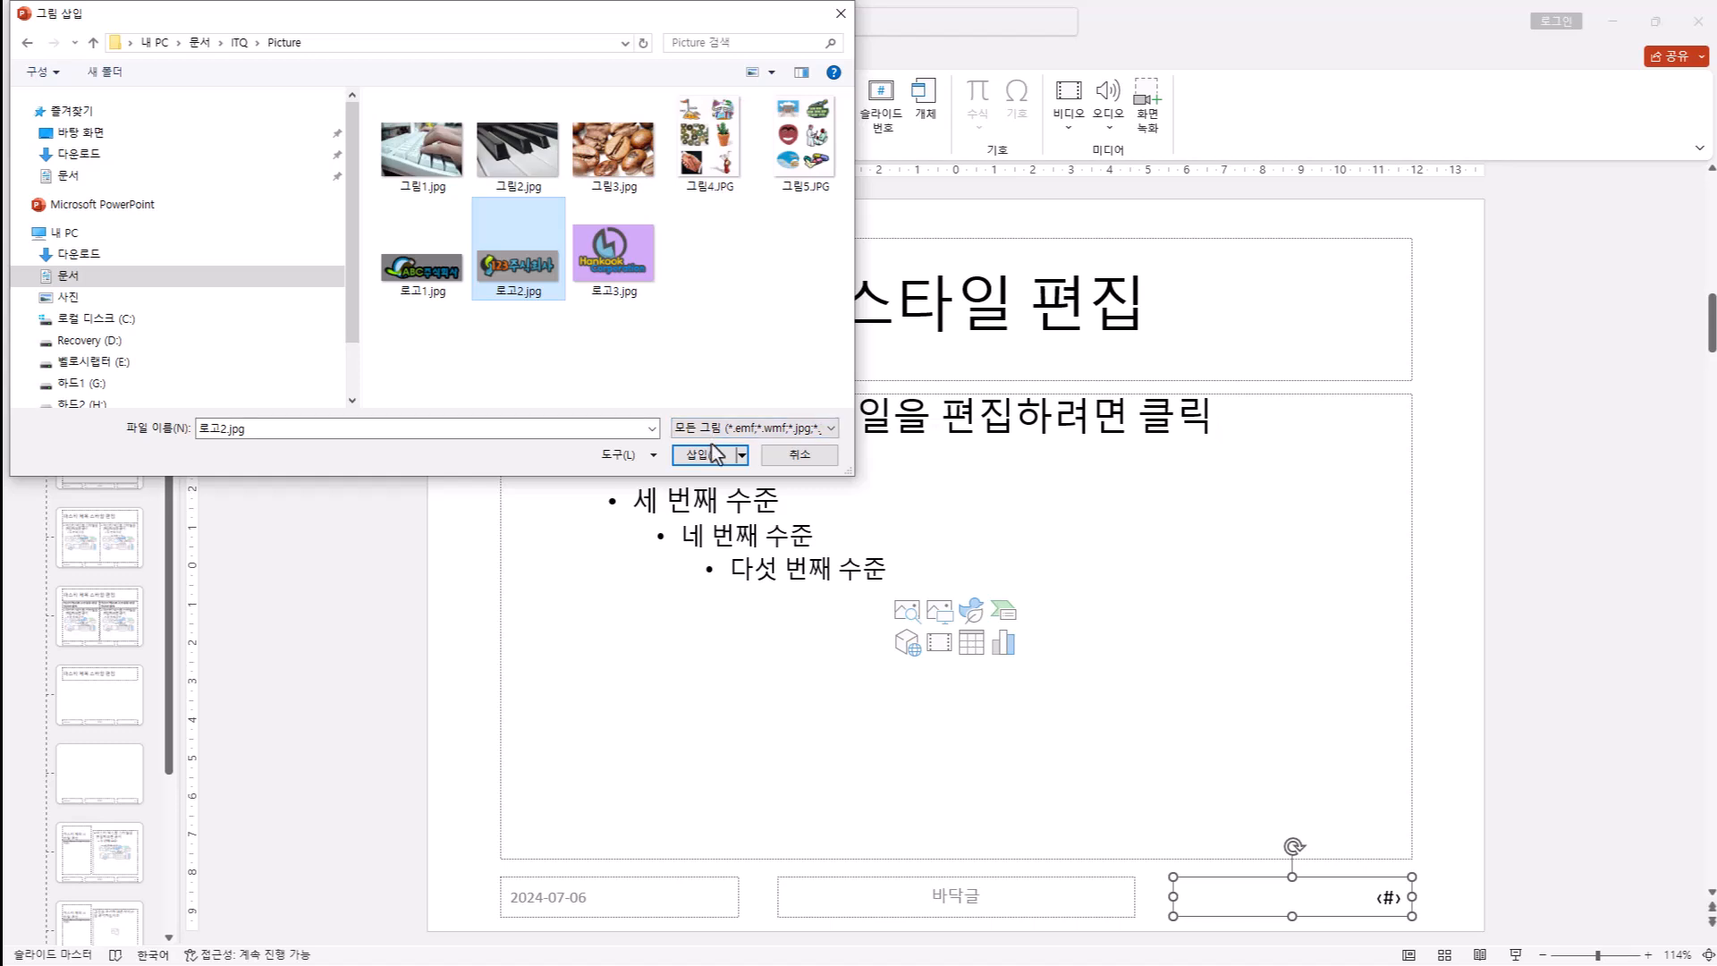
# - Insert 로고2.jpg from the Picture folder into the layout and make its gray background transparent
pyautogui.doubleClick(526, 277)
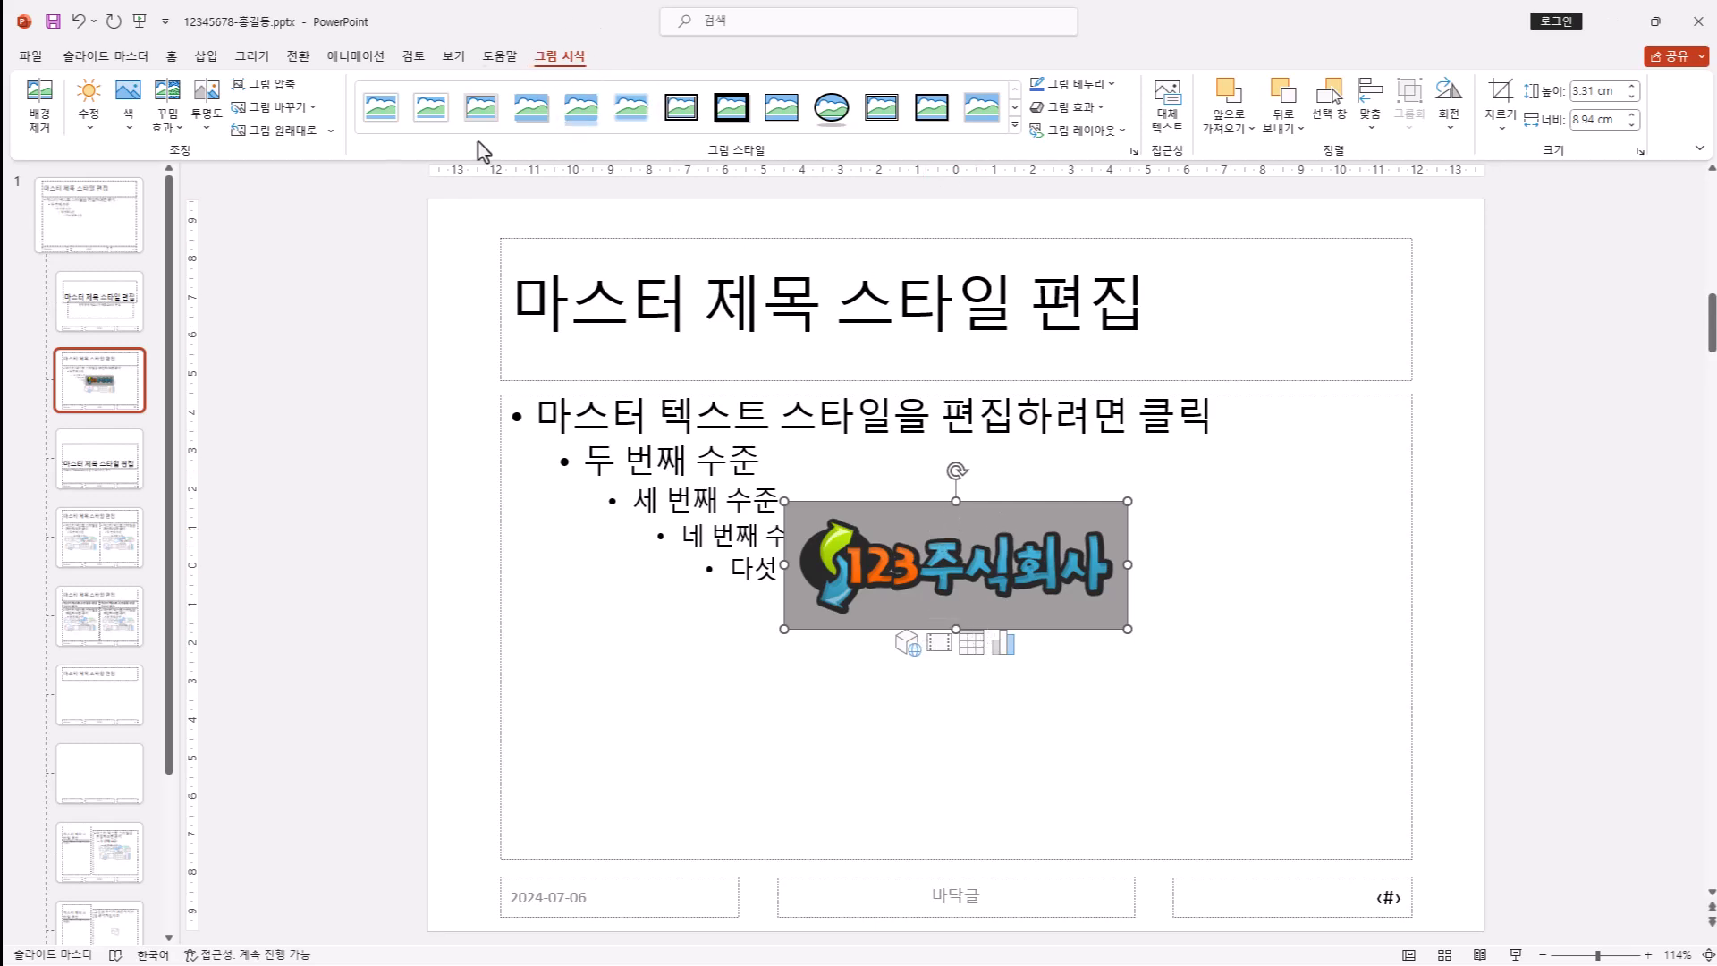
pyautogui.click(133, 127)
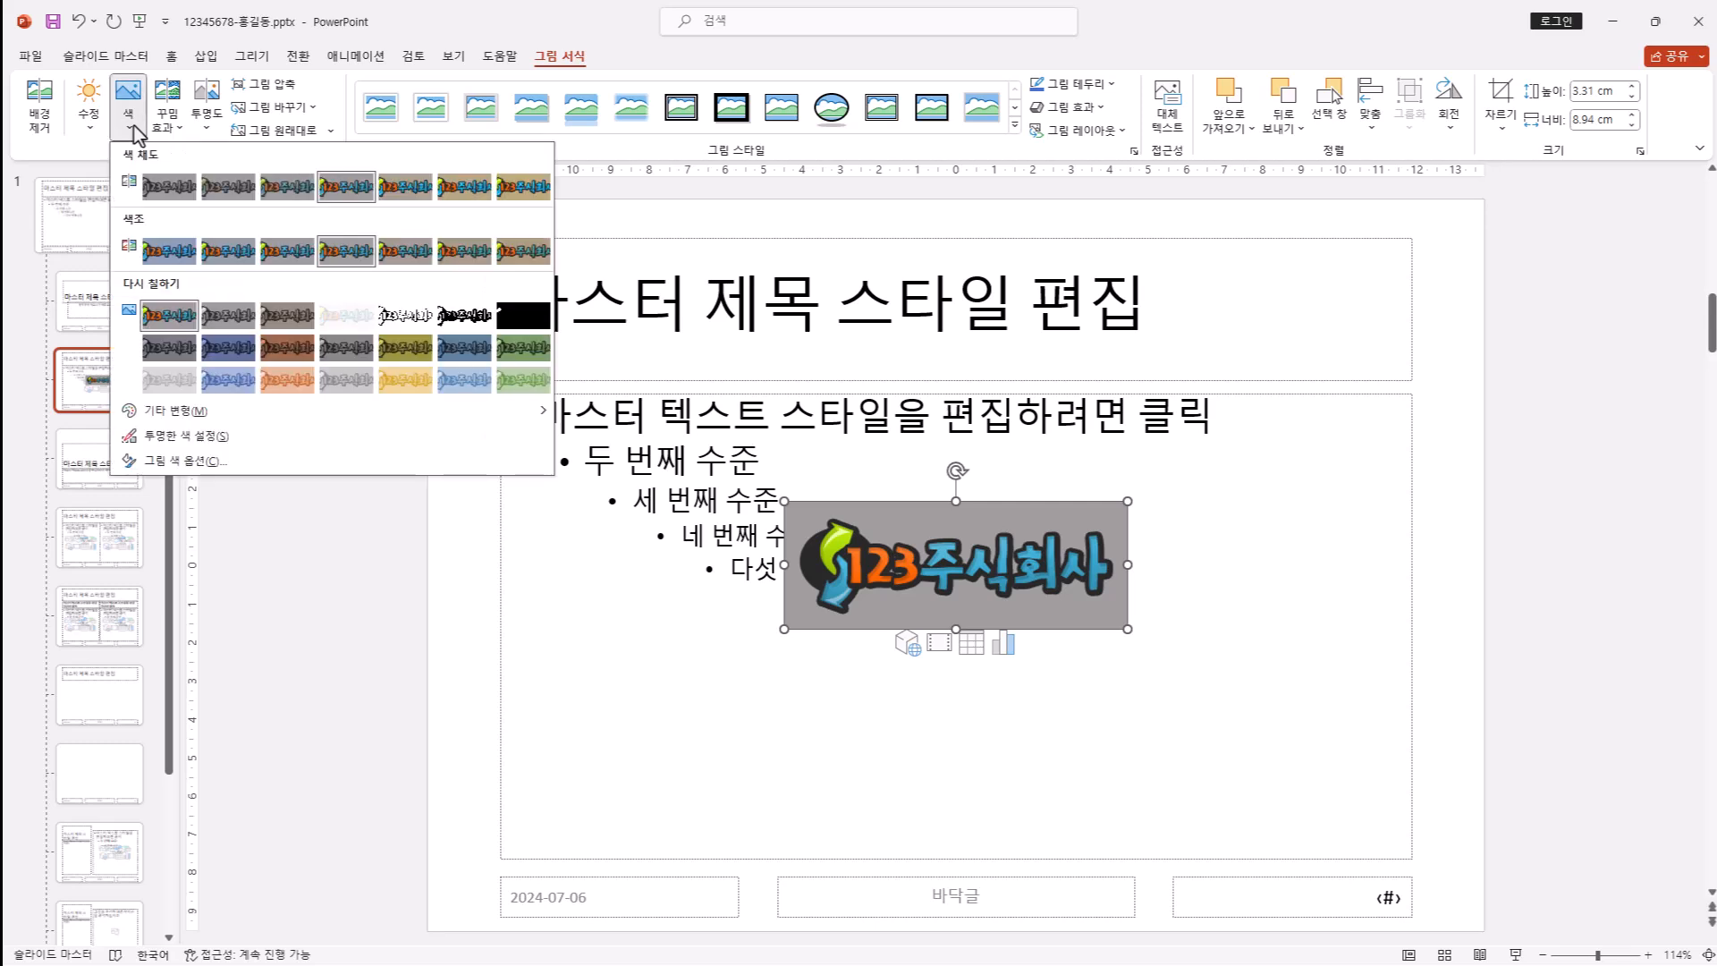
pyautogui.click(197, 438)
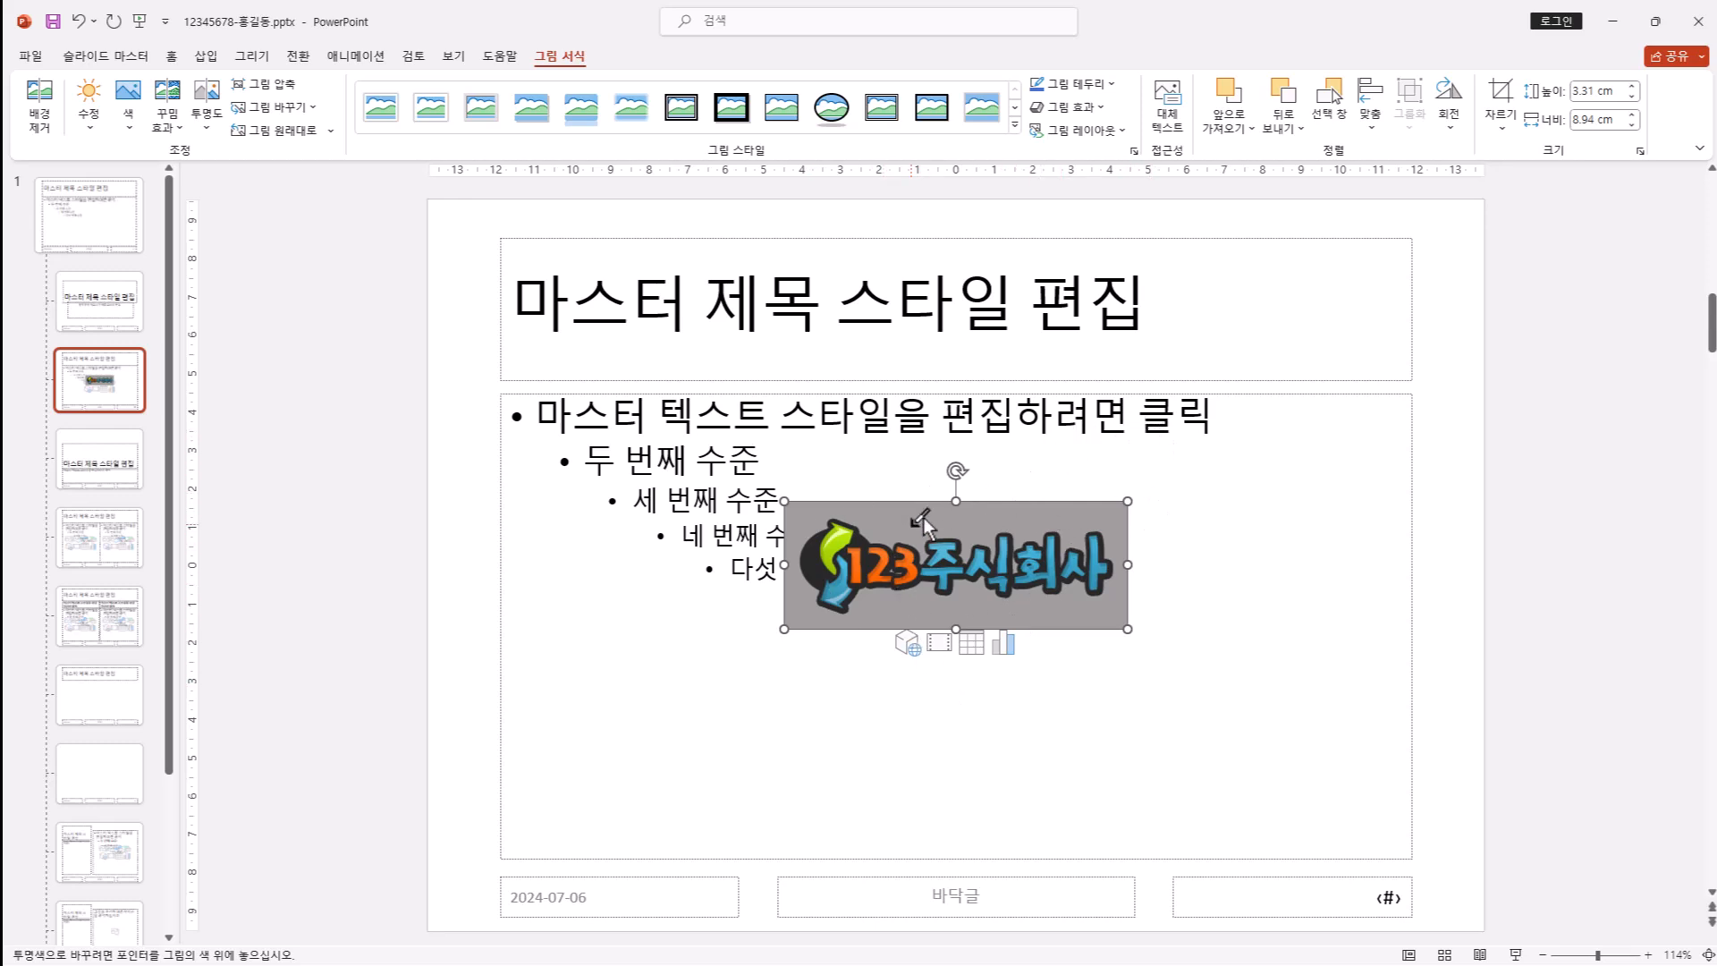
pyautogui.click(986, 611)
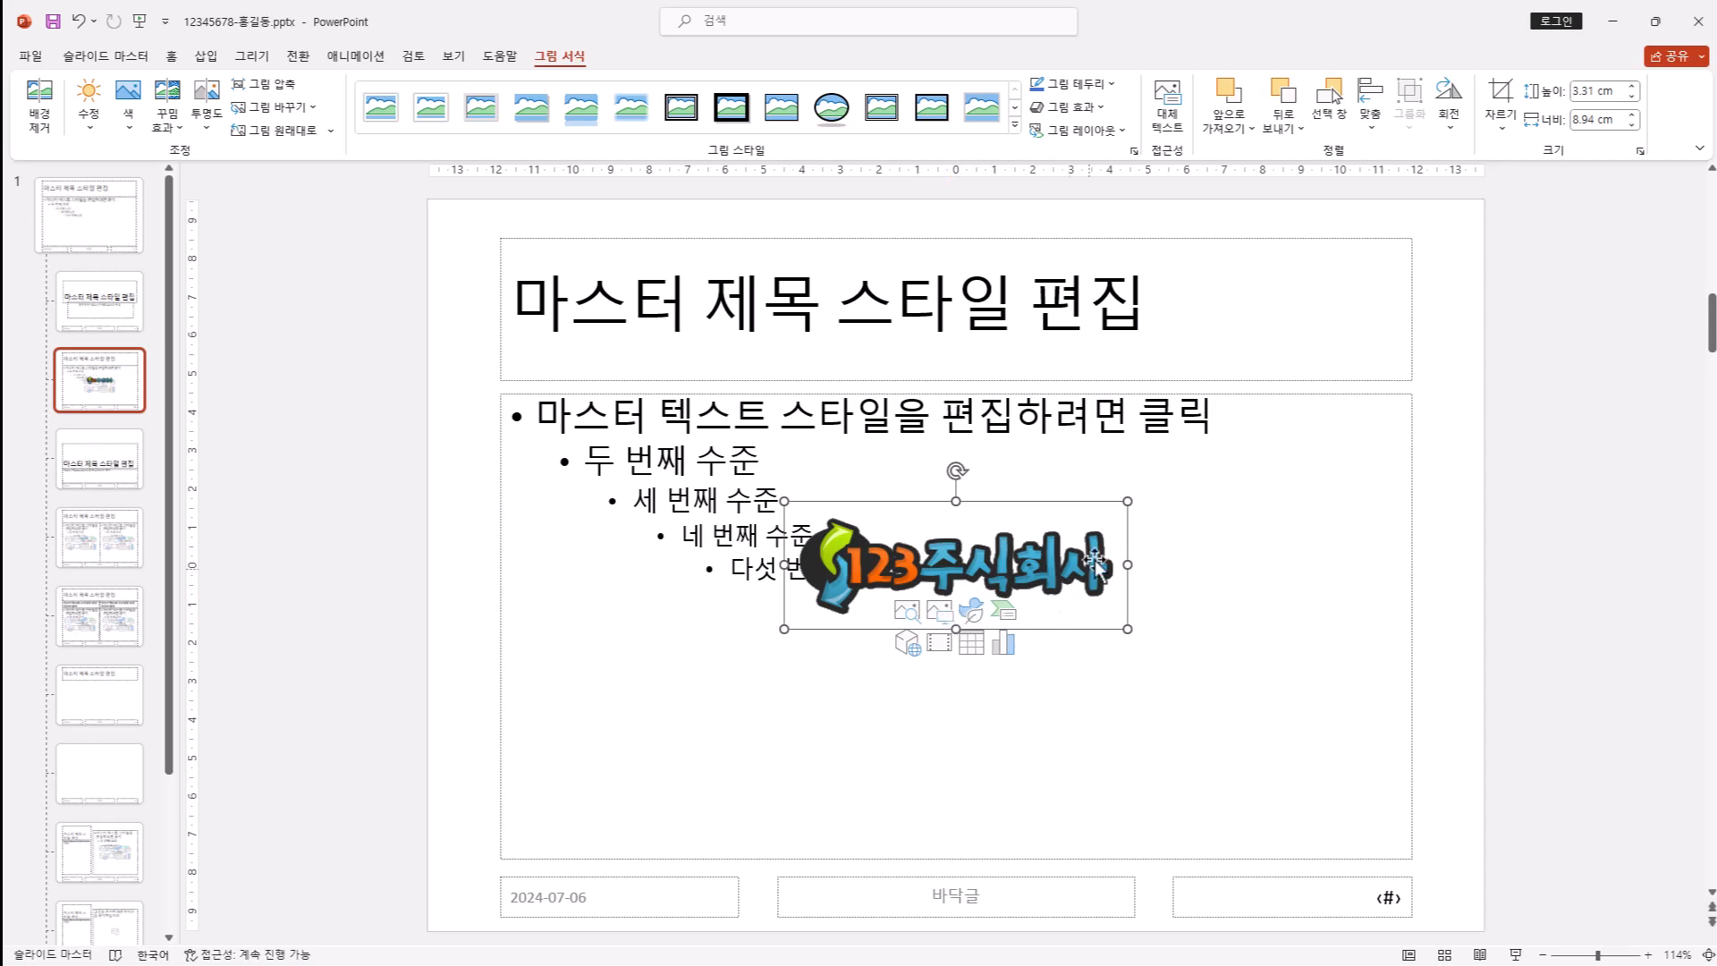
# - Shrink the logo to about 1.52 cm high by 4.11 cm wide and place it in the slide's lower-left corner
pyautogui.moveTo(1129, 501); pyautogui.dragTo(663, 753)
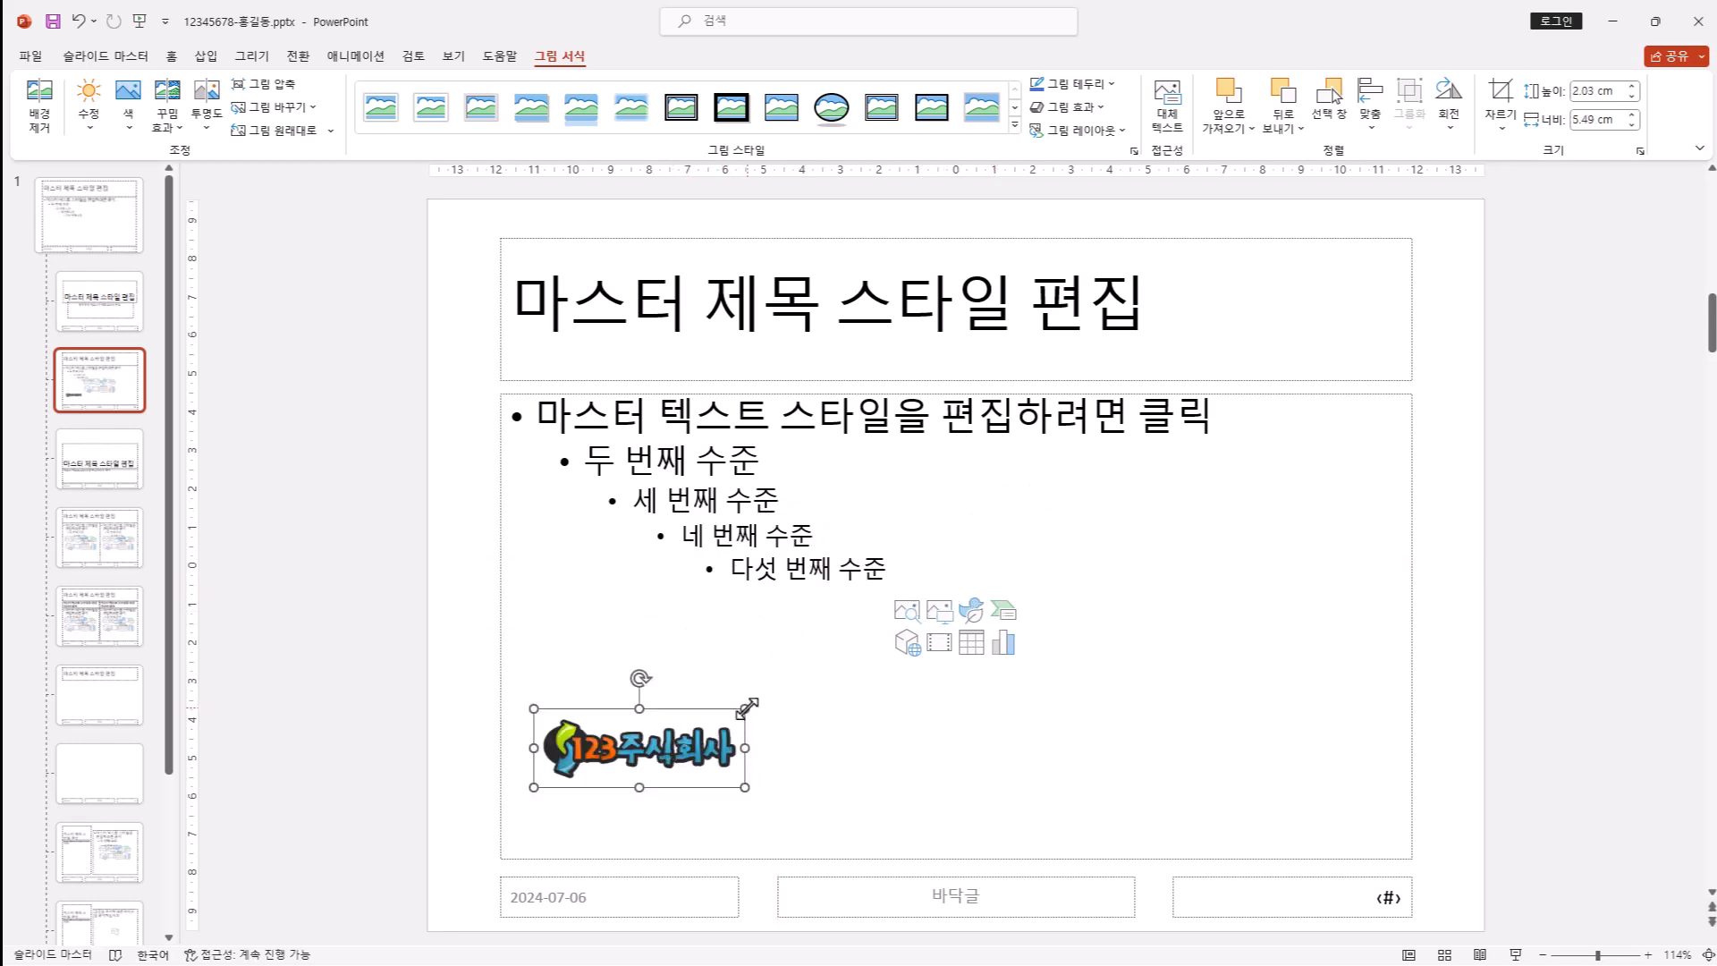
pyautogui.moveTo(745, 708); pyautogui.dragTo(702, 732)
pyautogui.moveTo(626, 756); pyautogui.dragTo(544, 900)
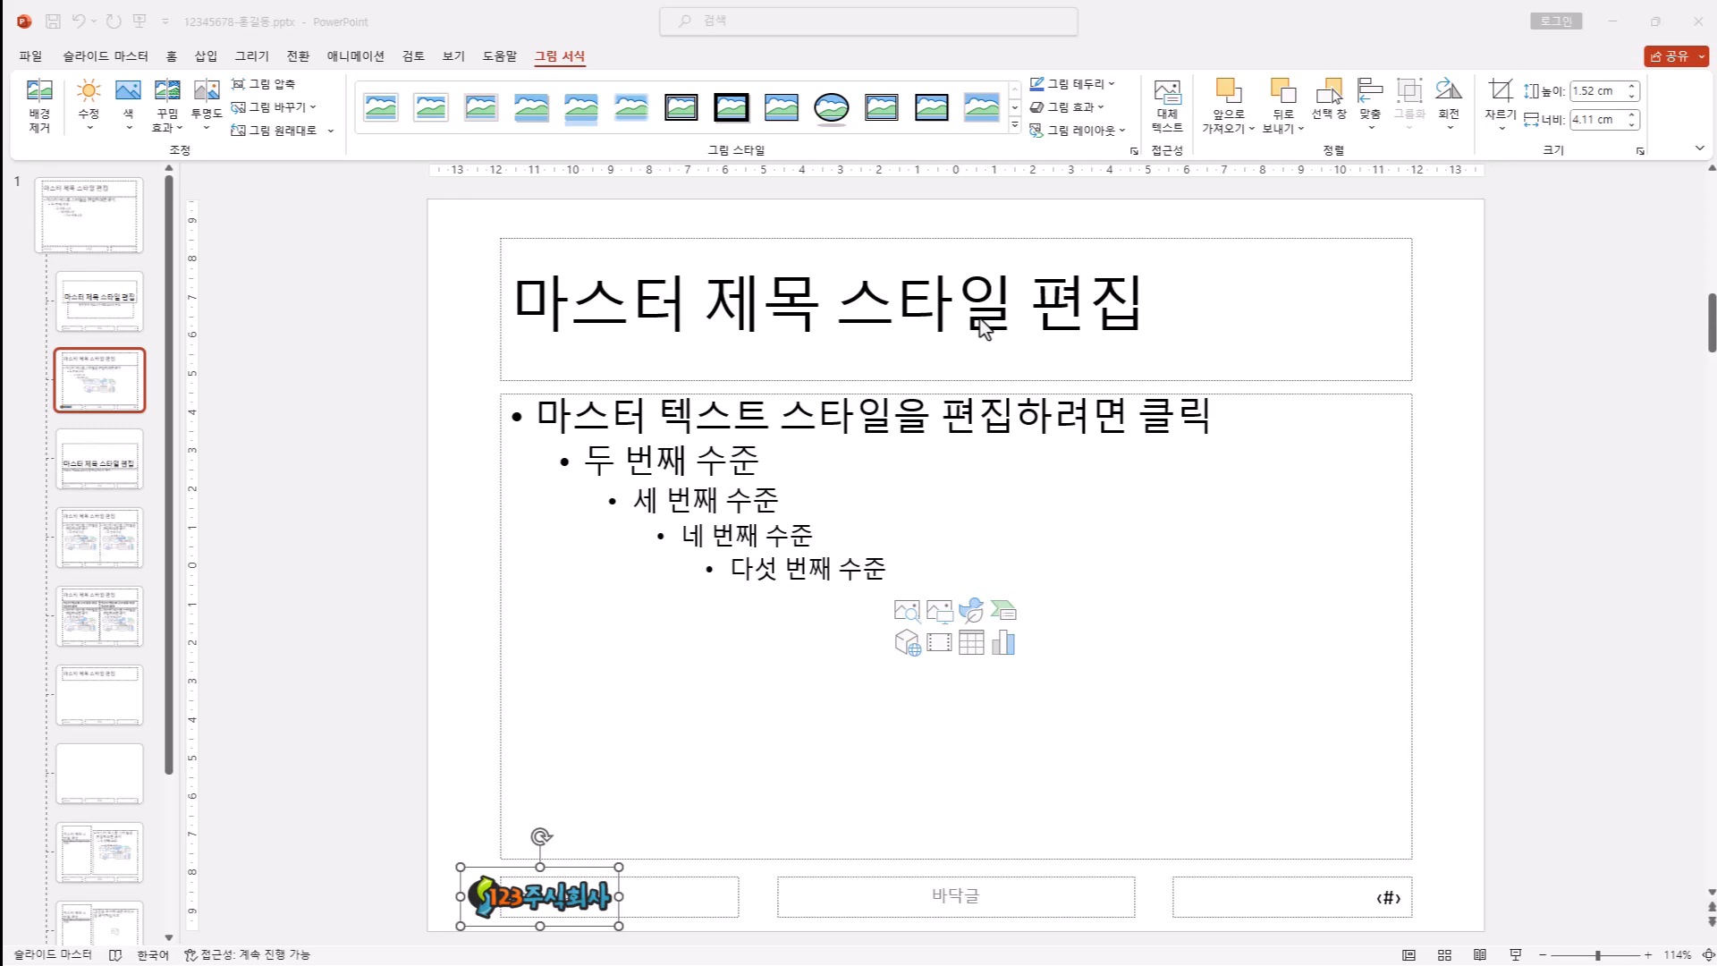
pyautogui.click(172, 56)
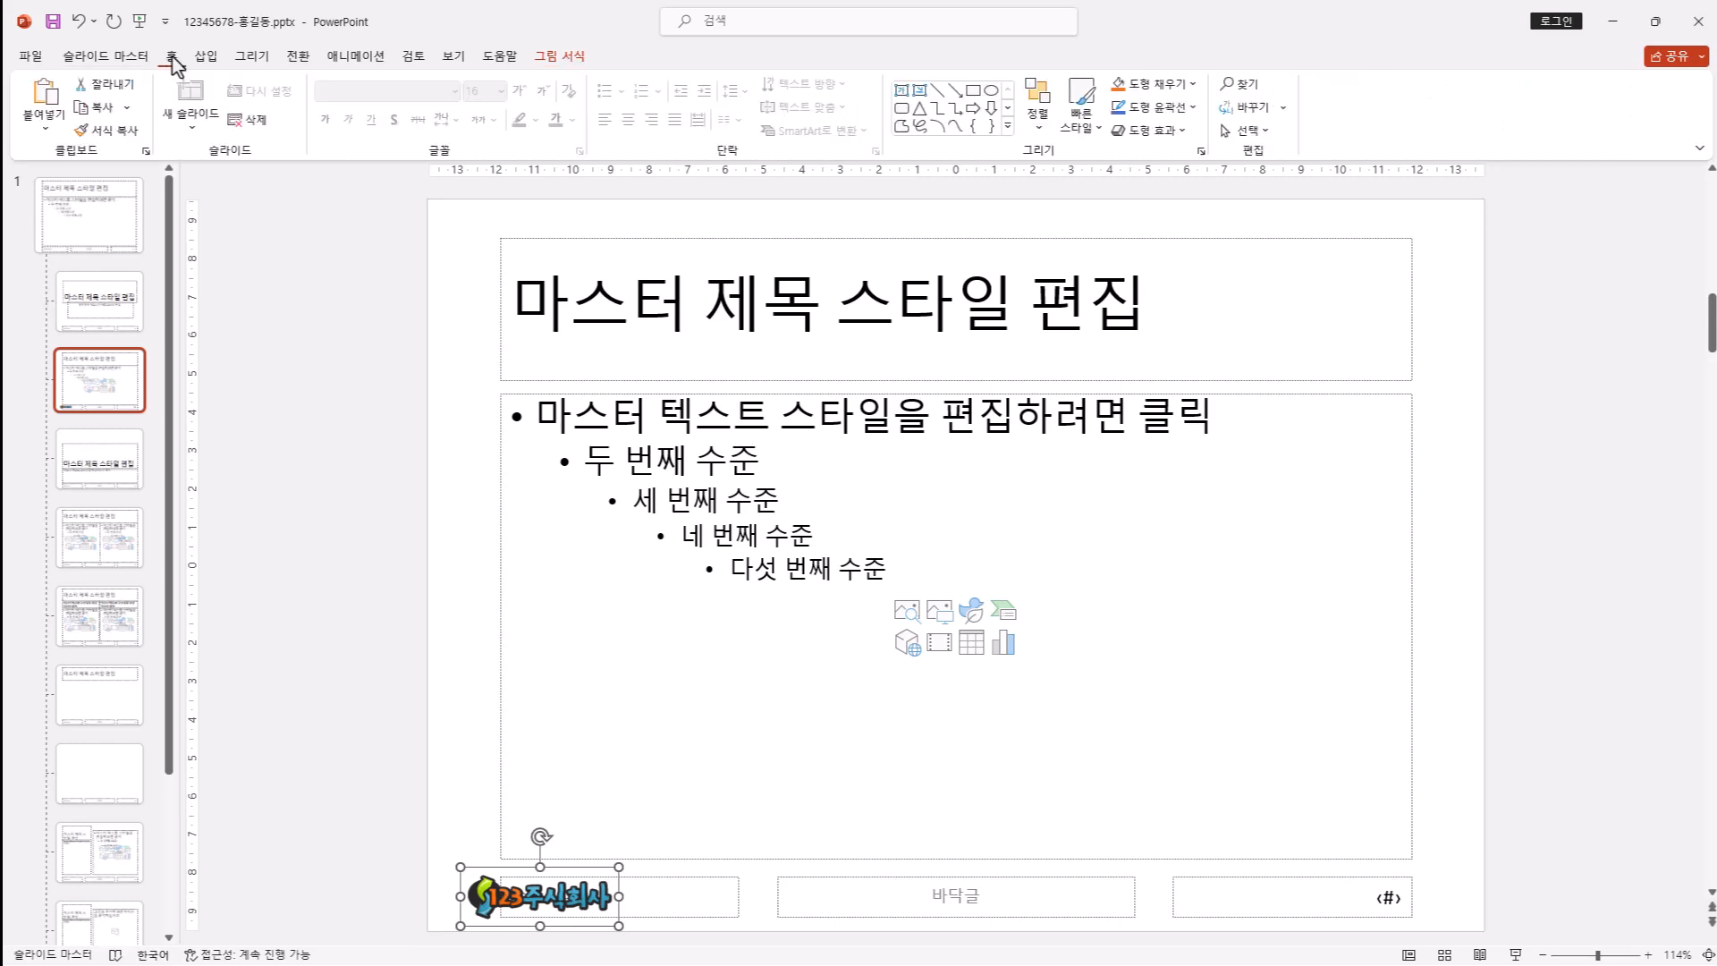
pyautogui.click(1008, 126)
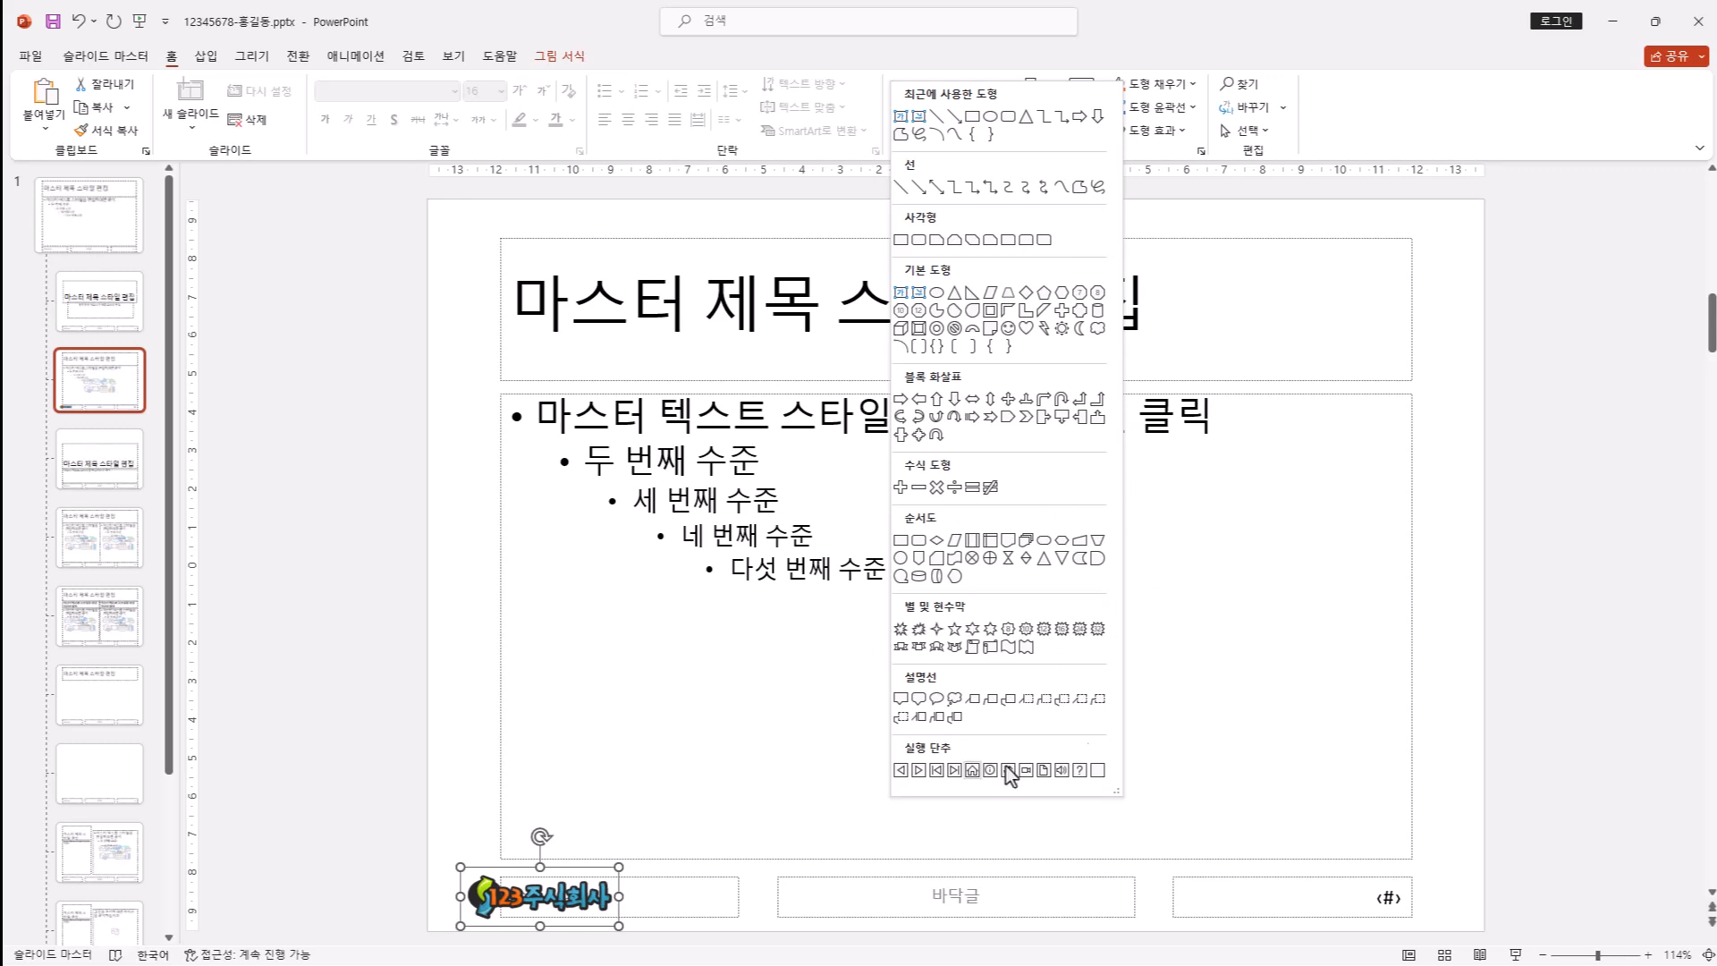
pyautogui.click(206, 55)
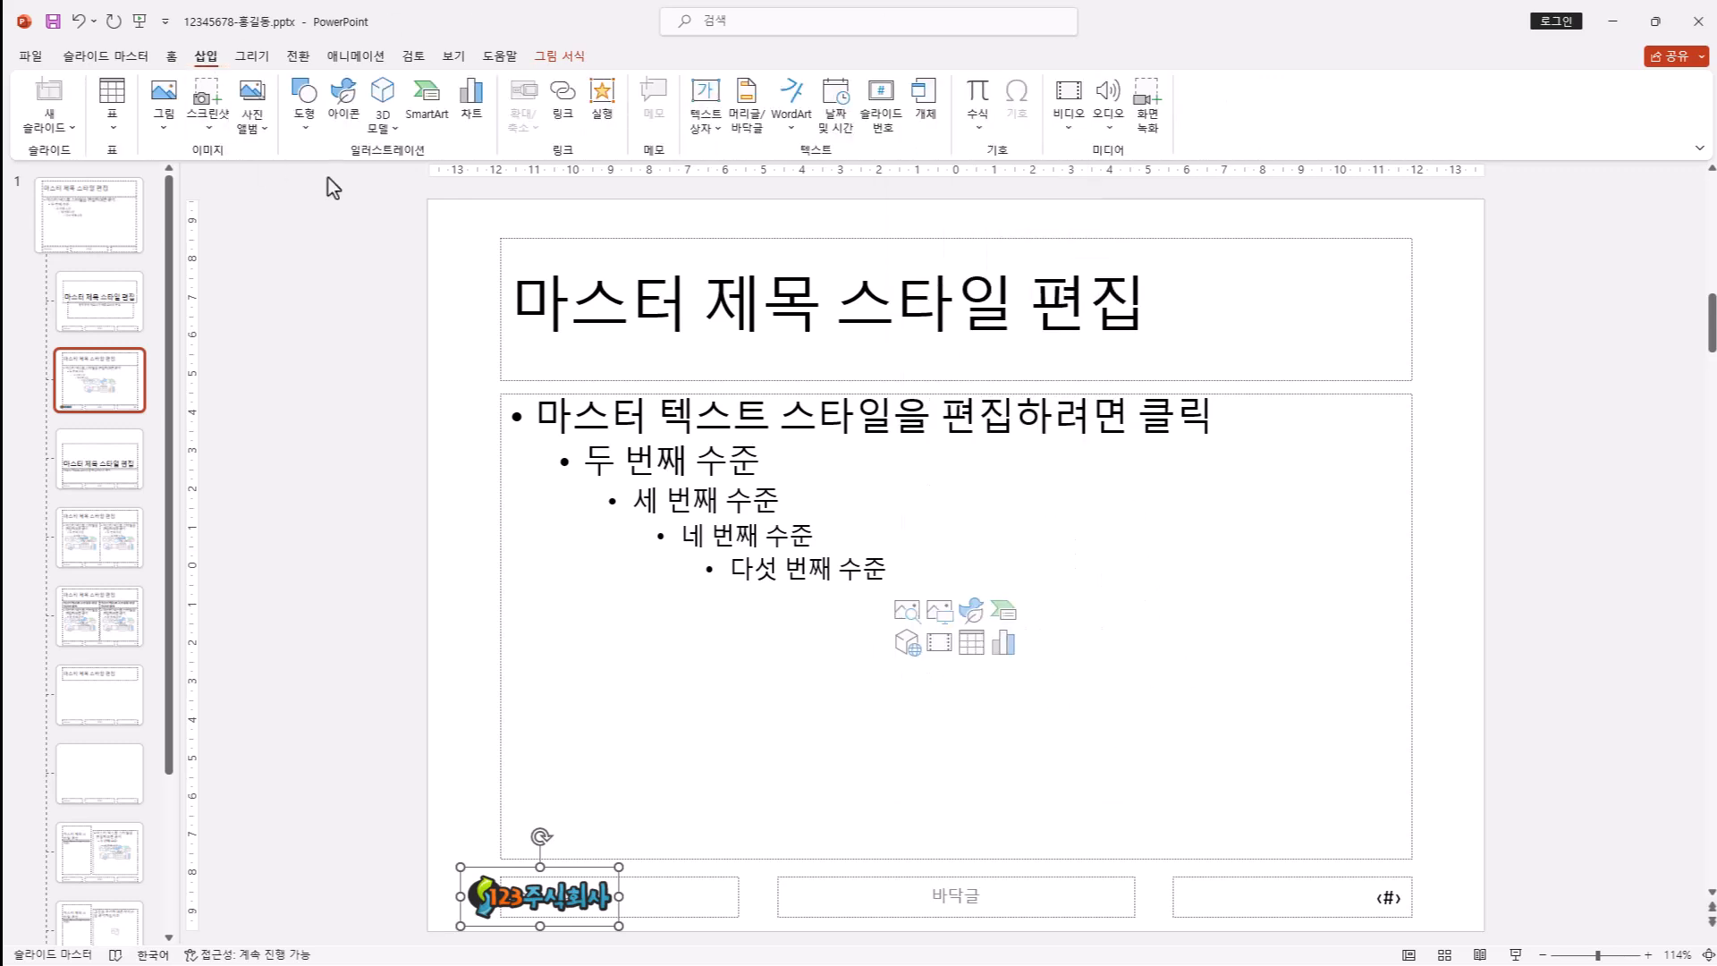
pyautogui.click(308, 134)
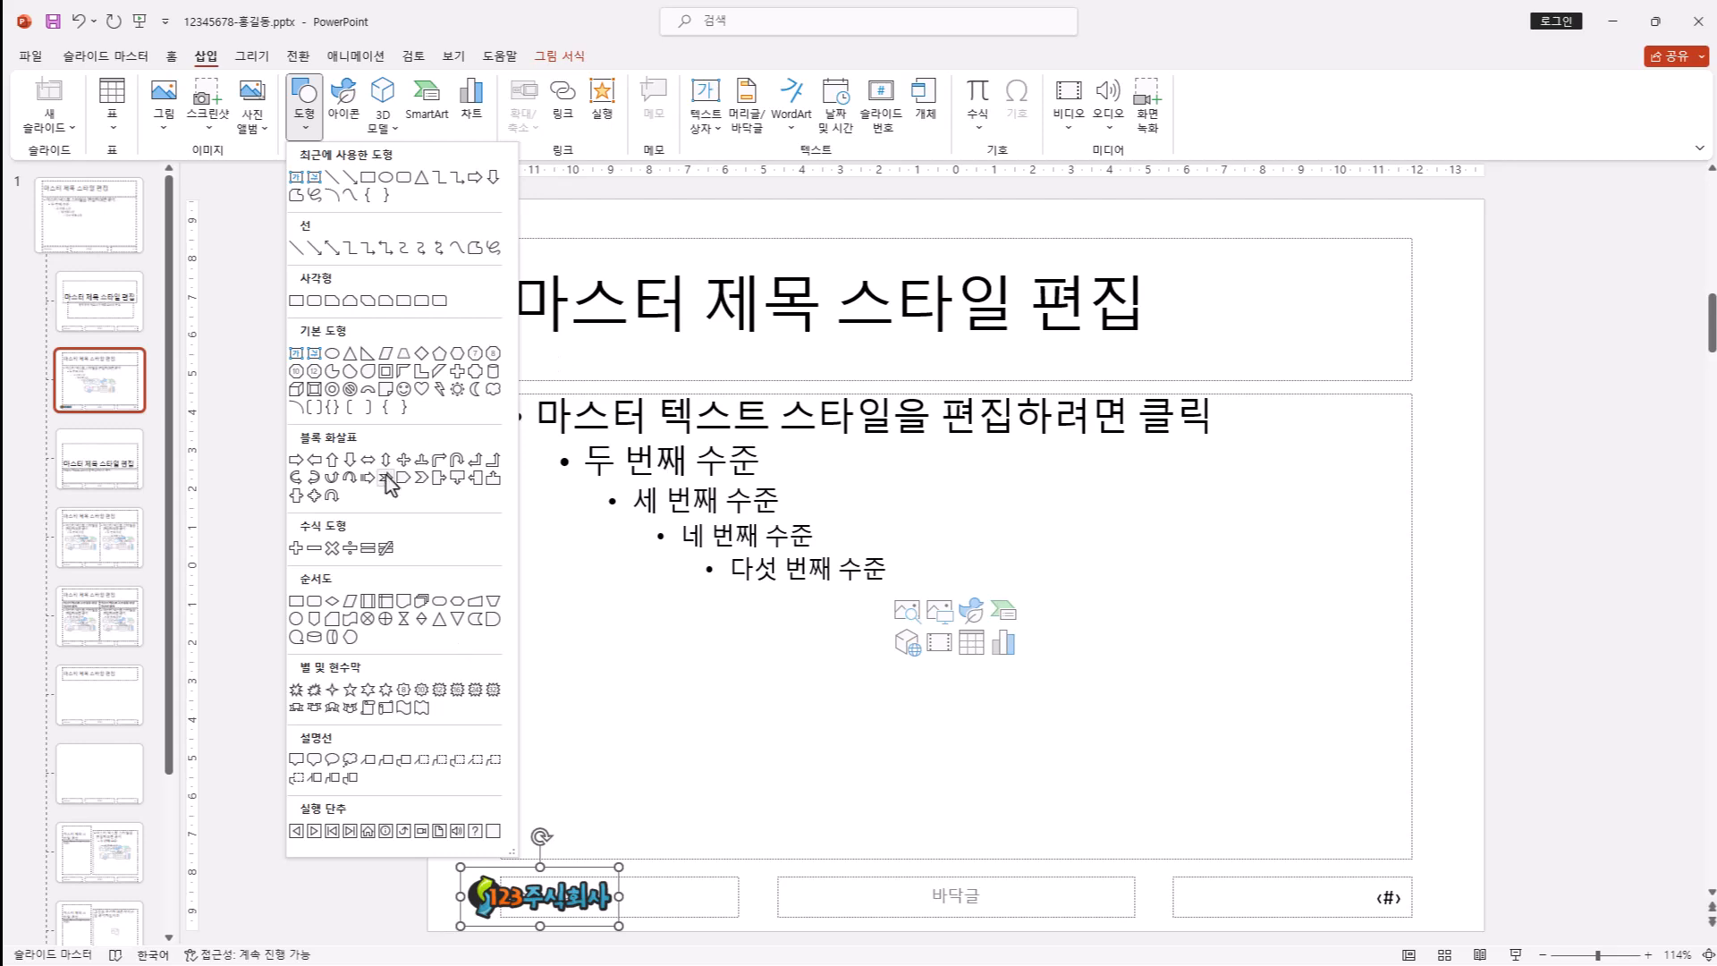
pyautogui.click(531, 23)
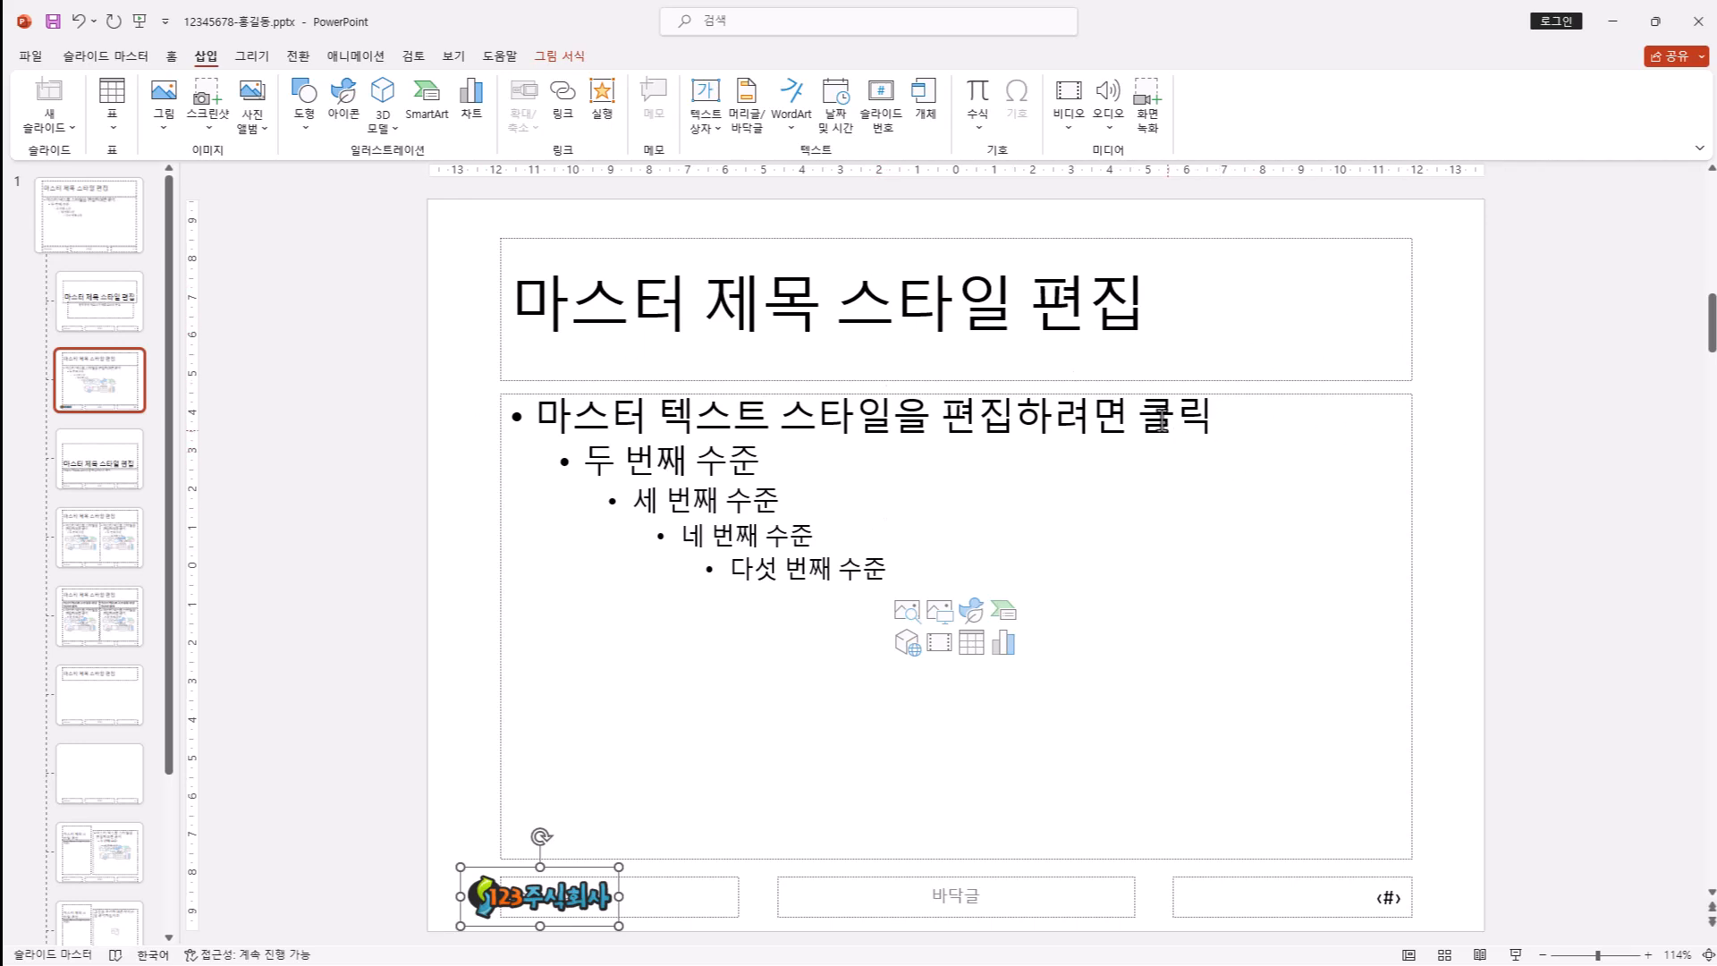
# - Draw a thin pentagon block arrow about 0.53 cm high across the slide's full width through the title area and flip it horizontally
pyautogui.click(304, 116)
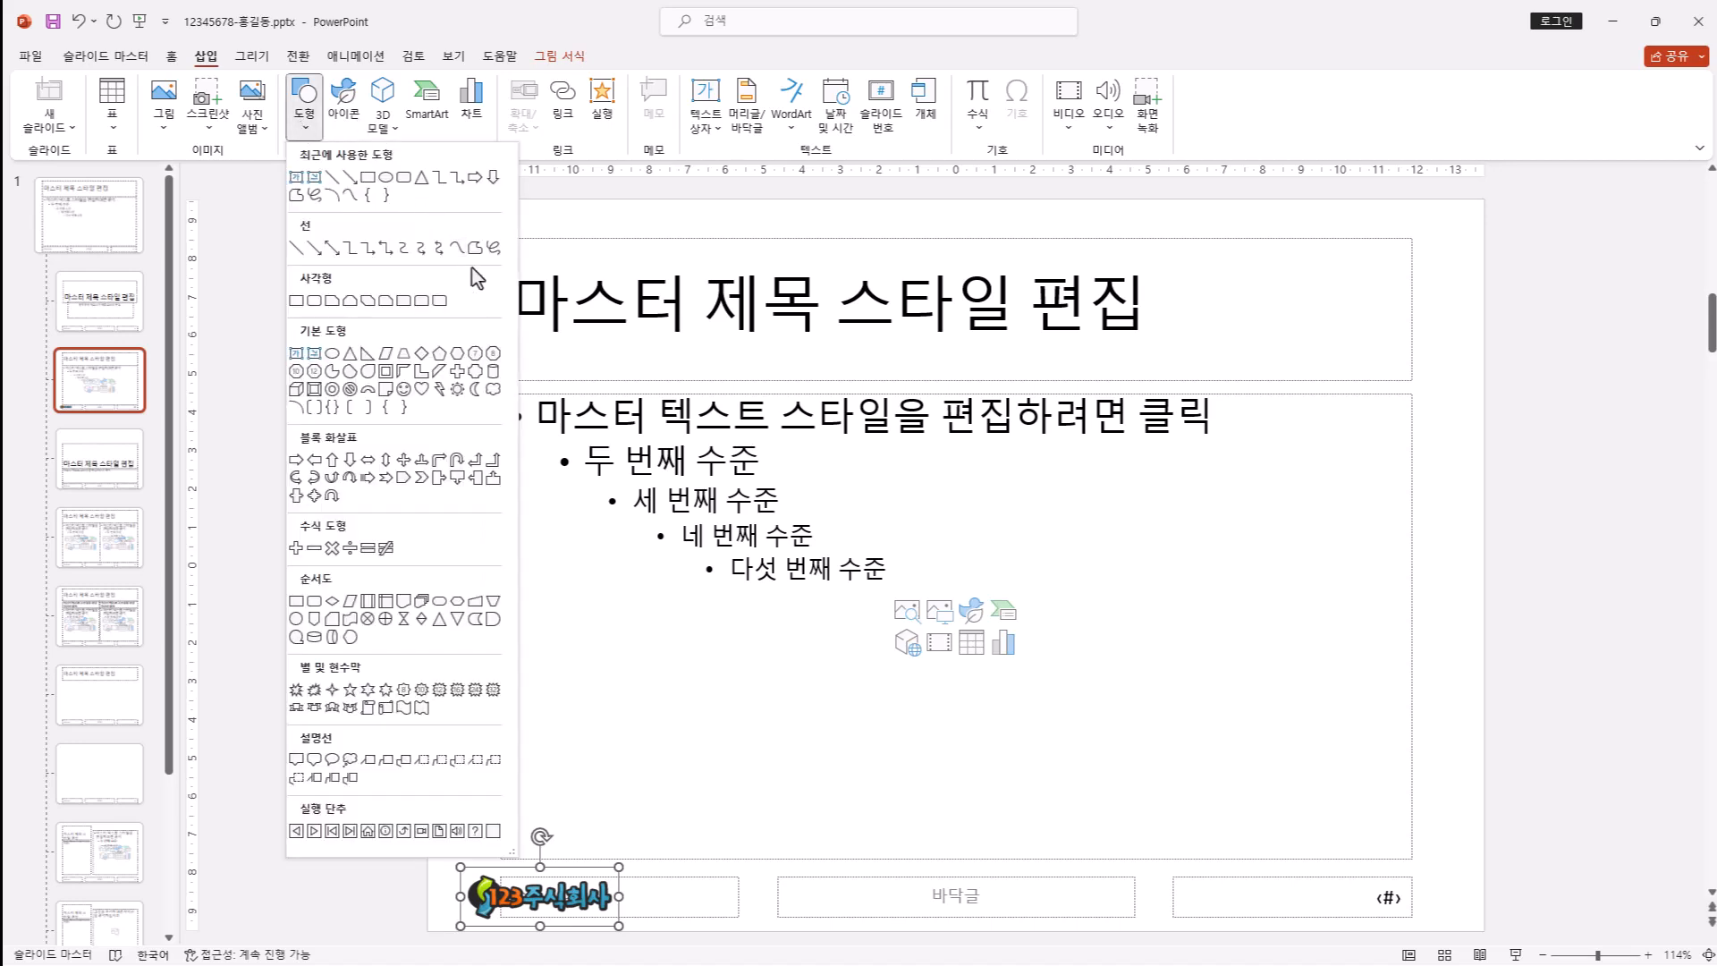
pyautogui.click(404, 479)
pyautogui.moveTo(426, 297); pyautogui.dragTo(1484, 319)
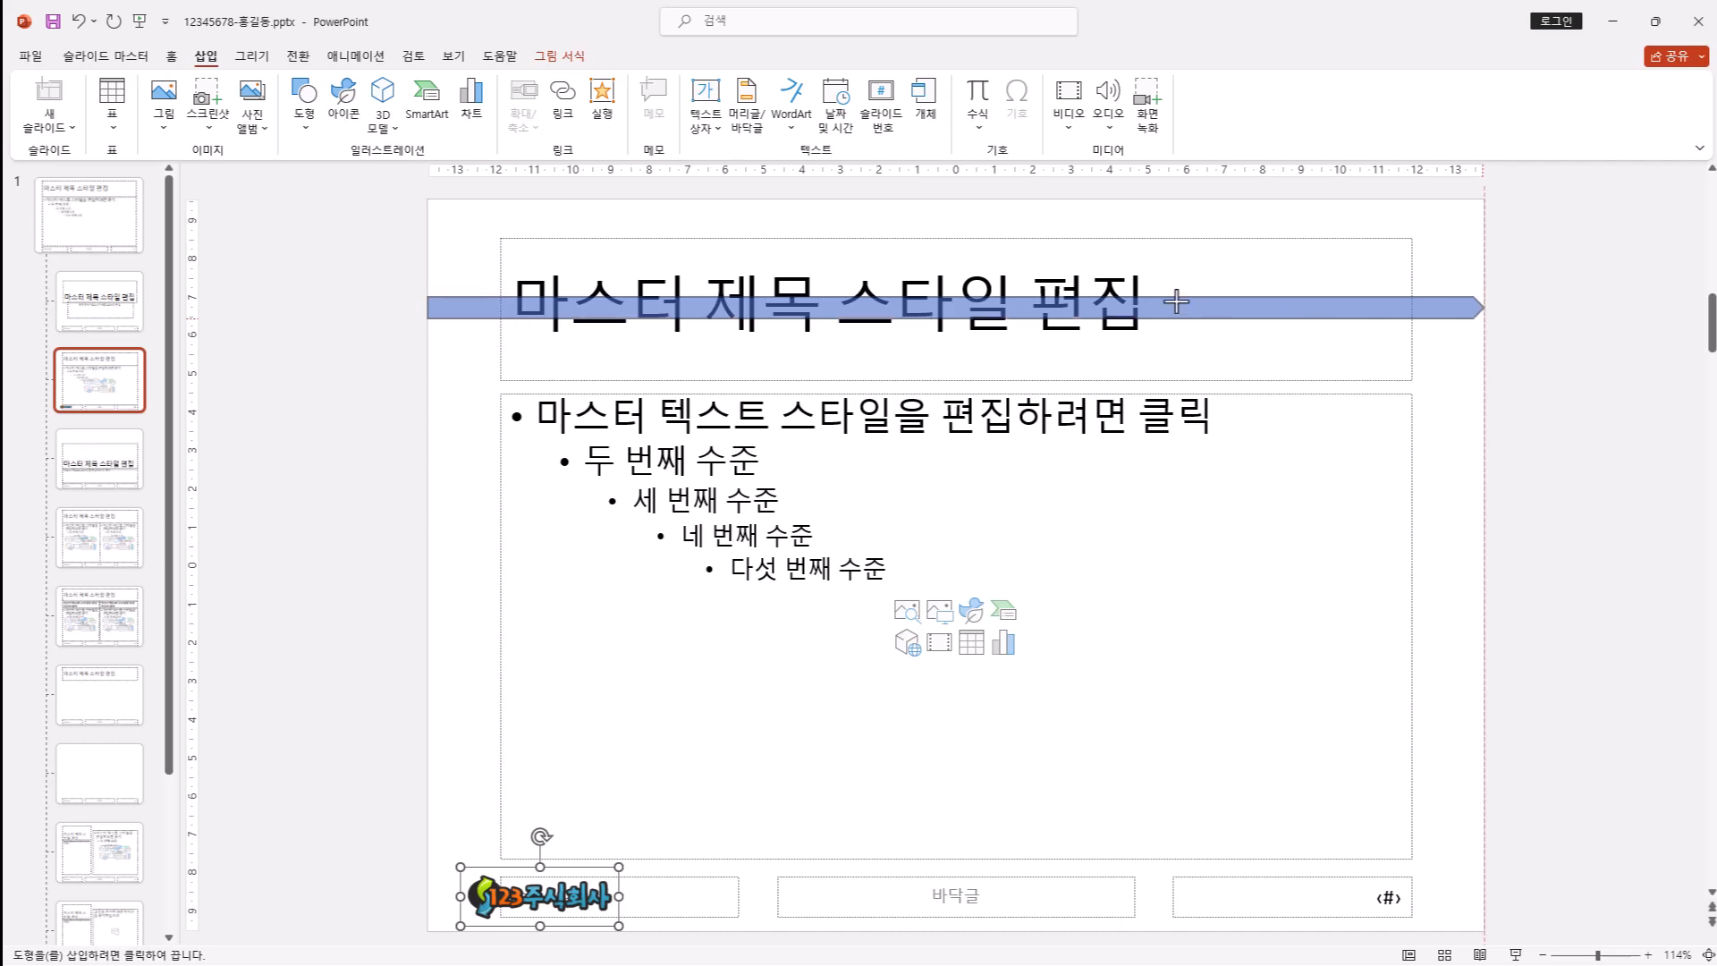
pyautogui.moveTo(1219, 304); pyautogui.dragTo(1220, 304)
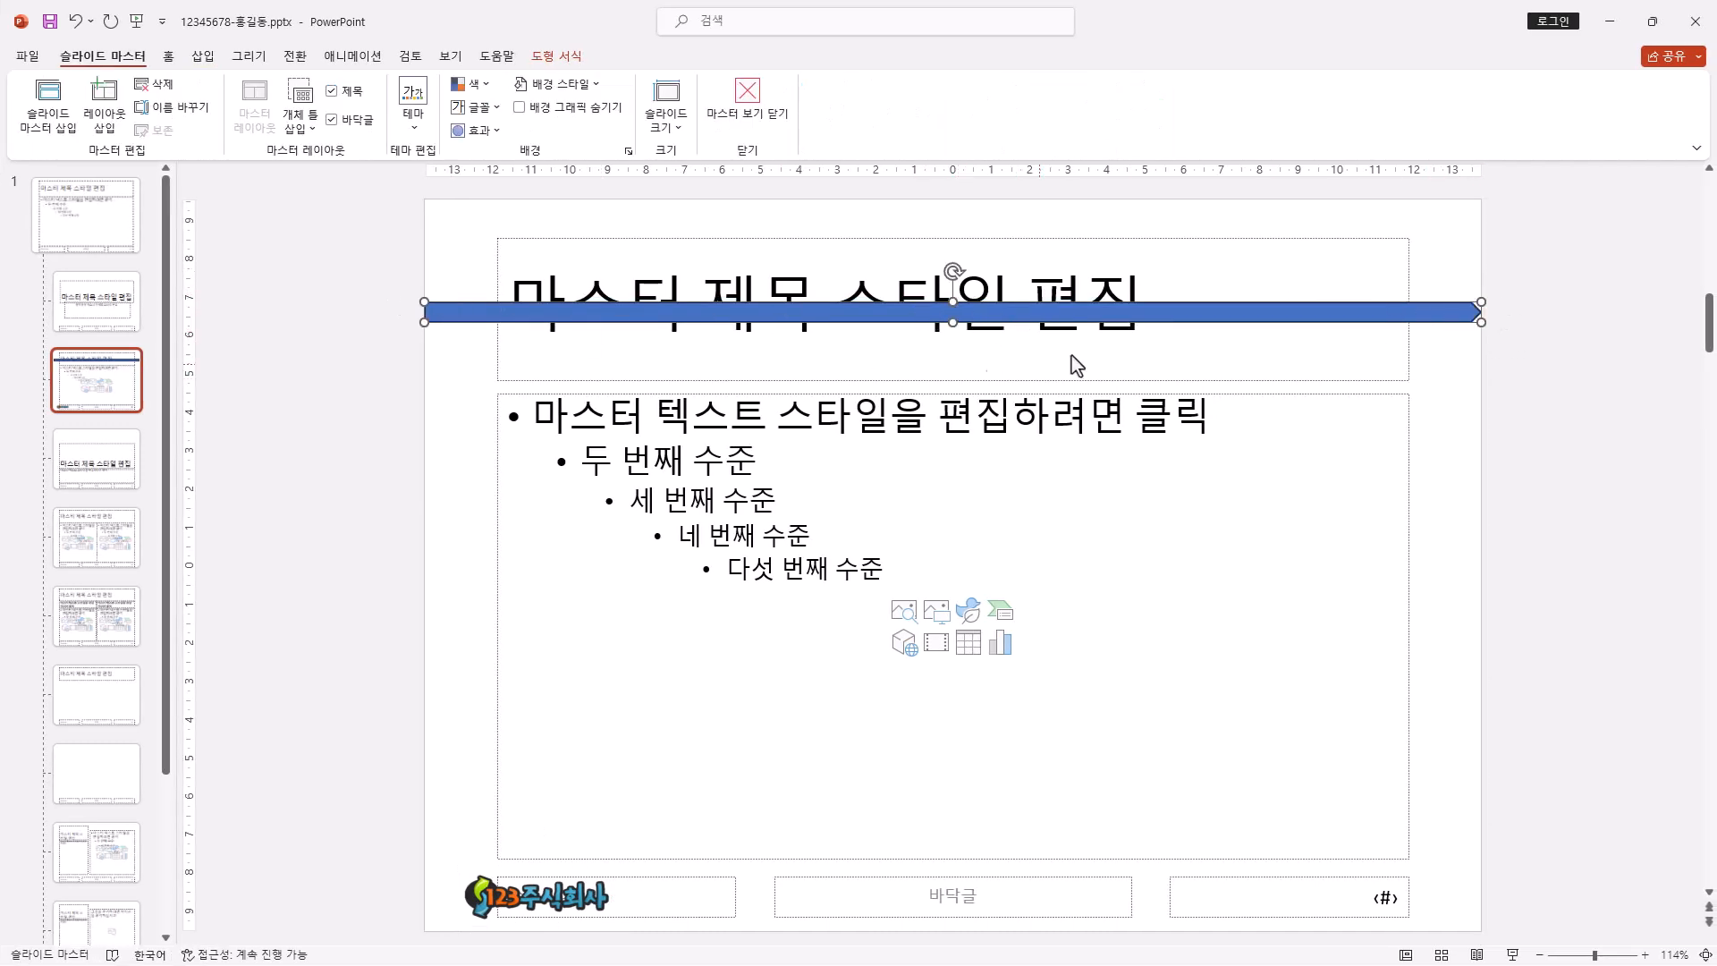
pyautogui.click(554, 56)
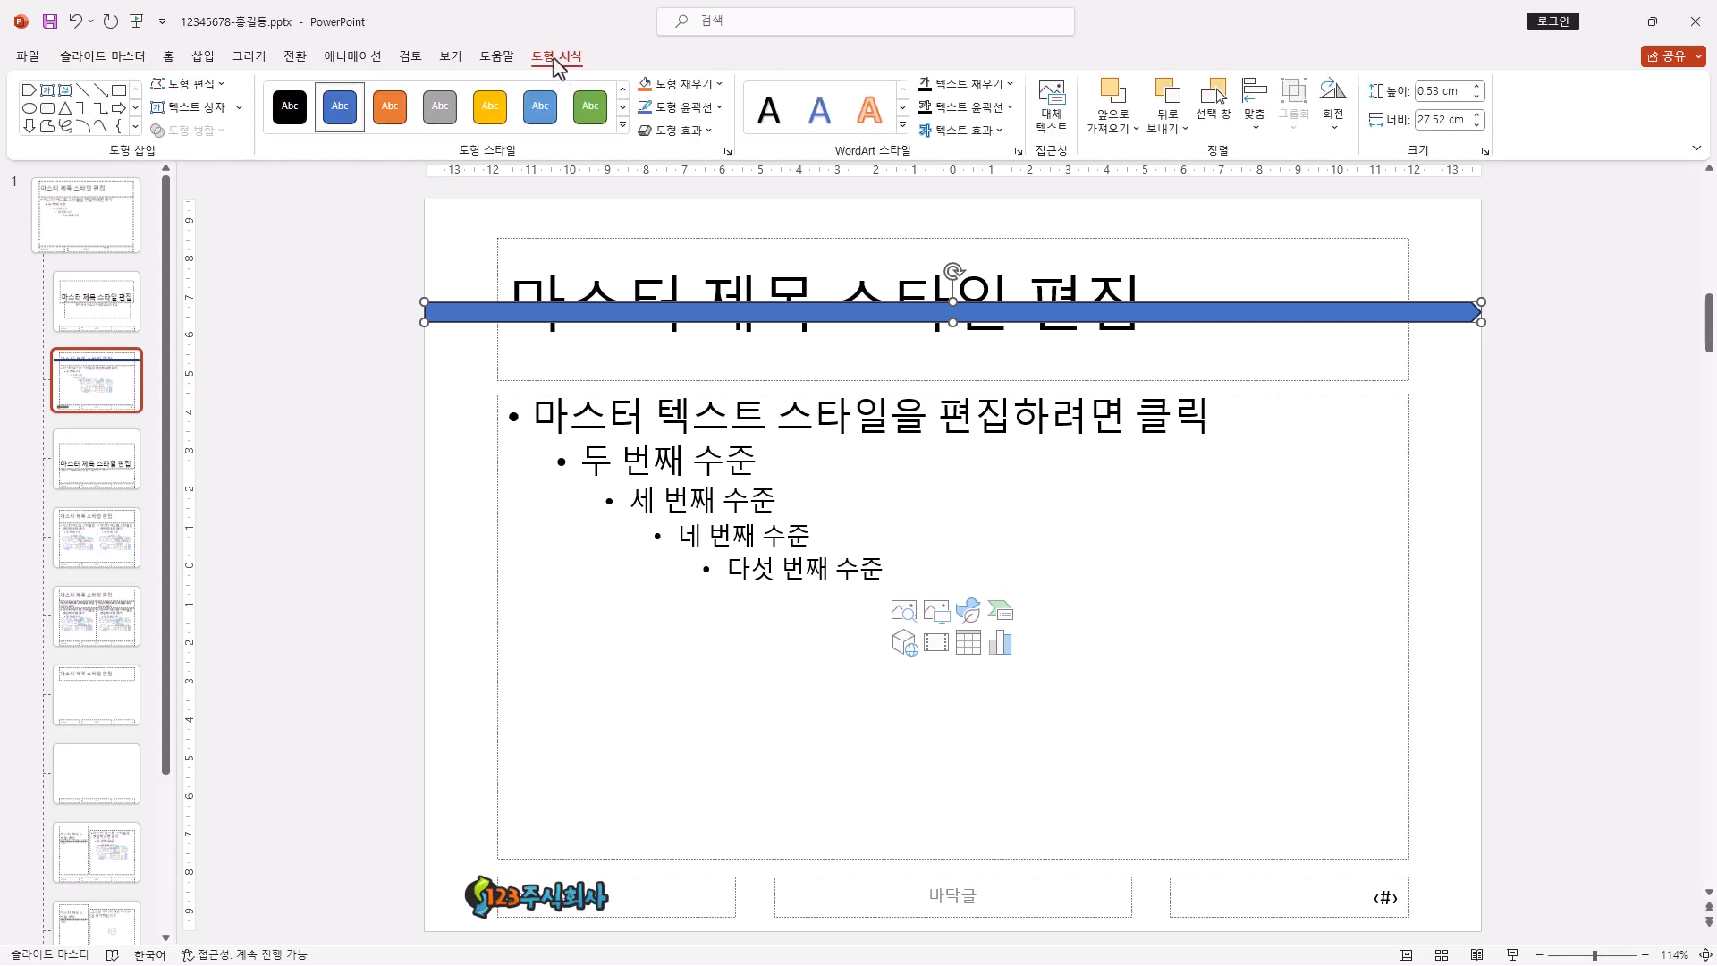
pyautogui.click(1333, 100)
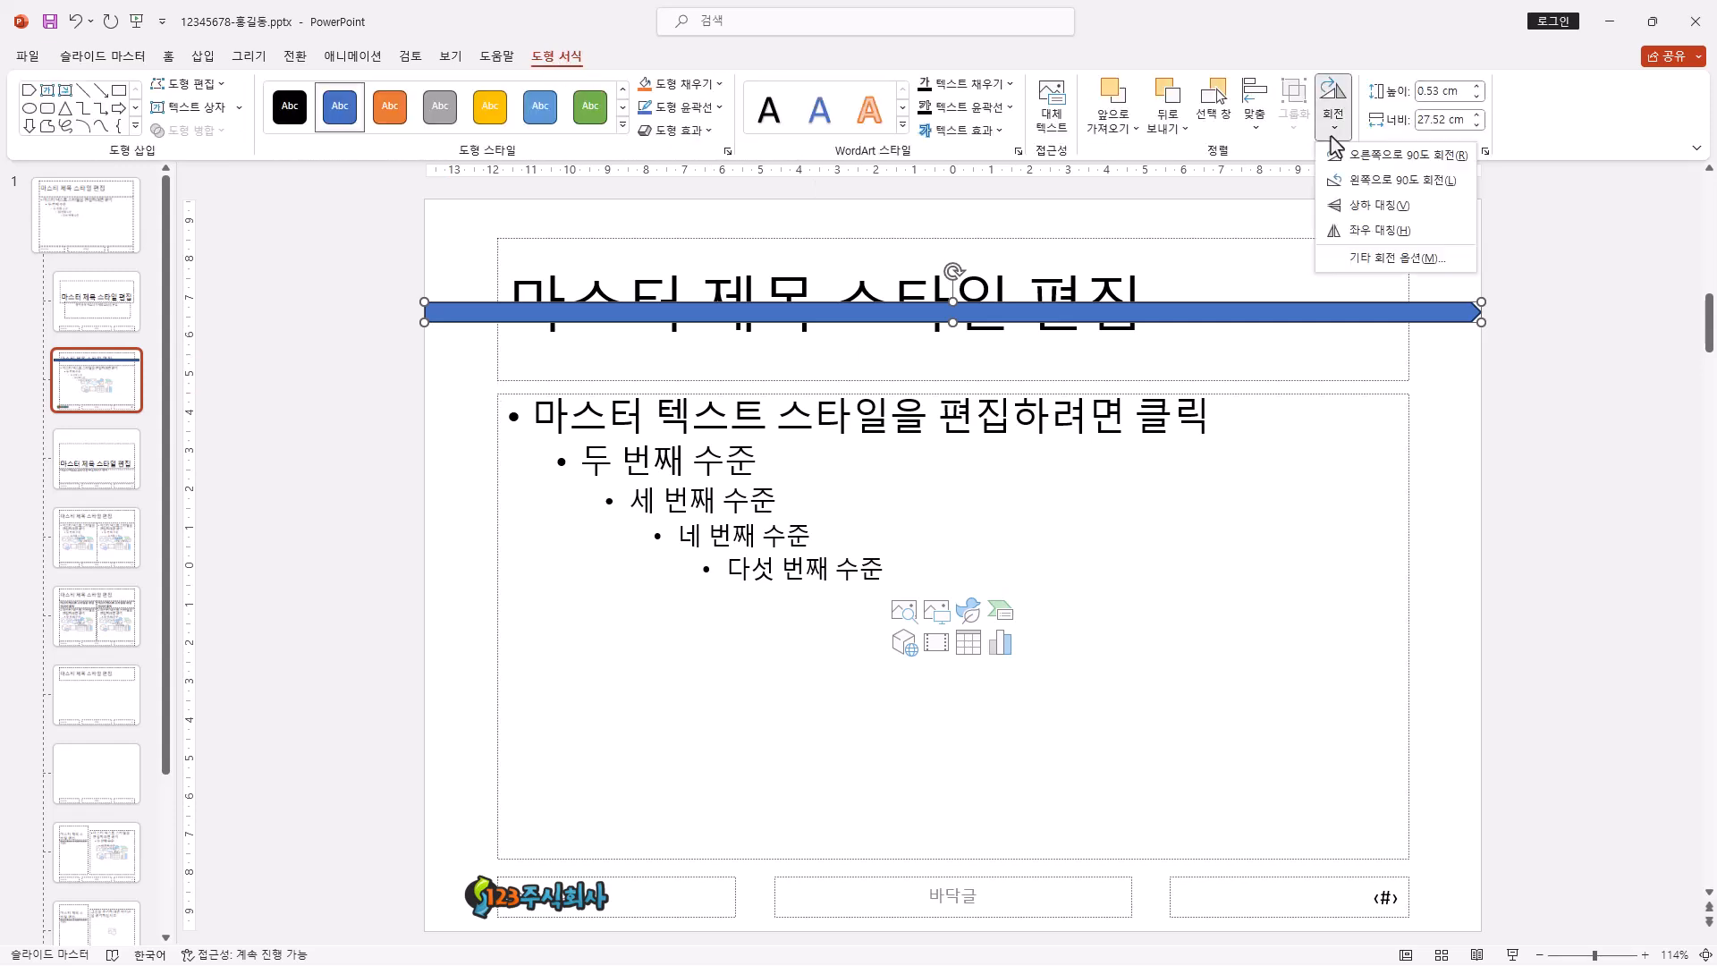
pyautogui.click(1364, 235)
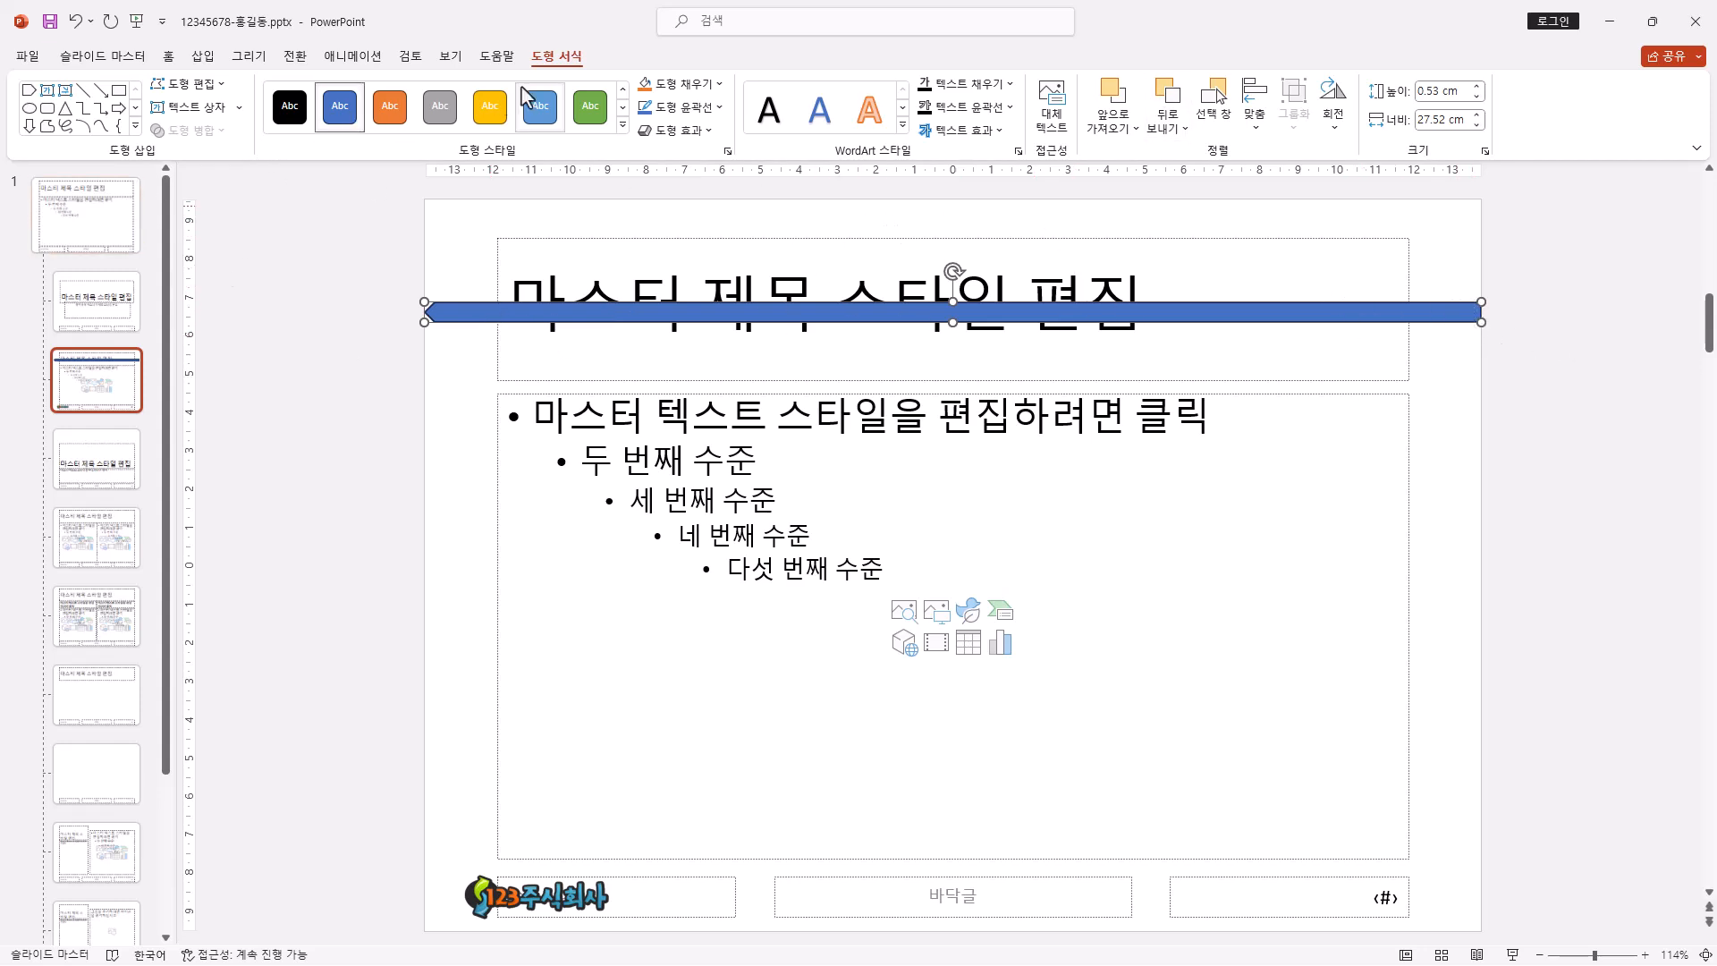
# - Draw a rectangle with diagonal snipped corners, about 3.19 by 24.39 cm, over the arrow from the slide's upper edge and fill it dark blue
pyautogui.click(135, 127)
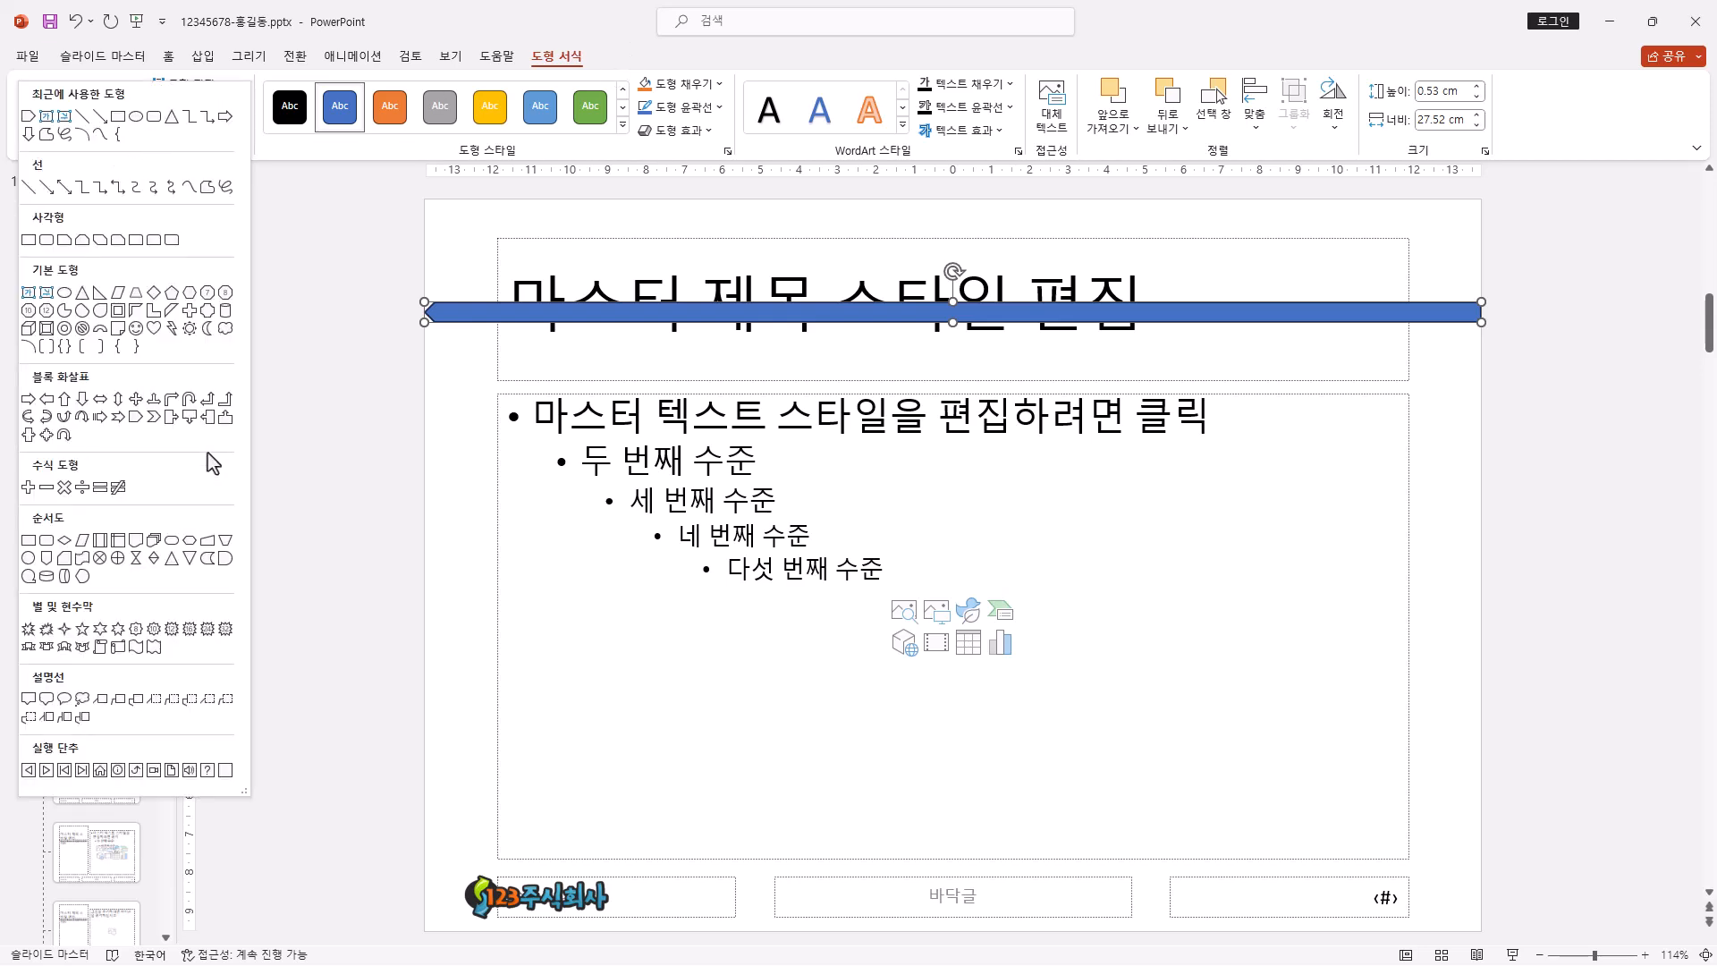
pyautogui.click(102, 238)
pyautogui.moveTo(487, 200); pyautogui.dragTo(1422, 325)
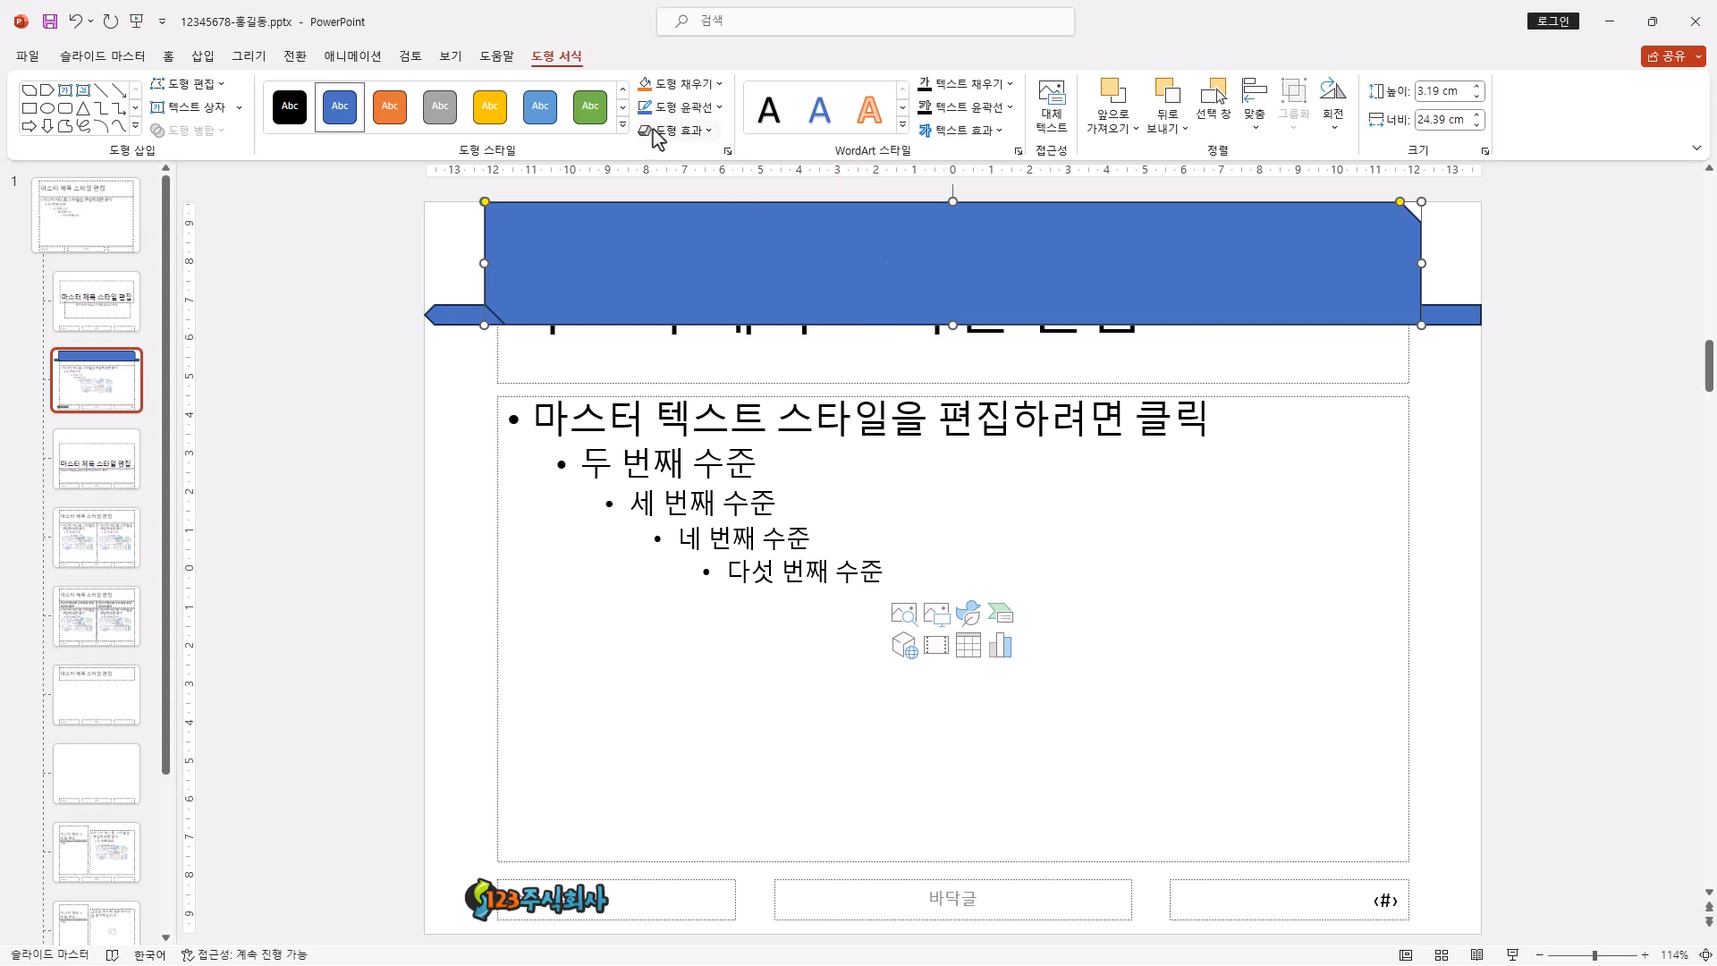
pyautogui.click(720, 84)
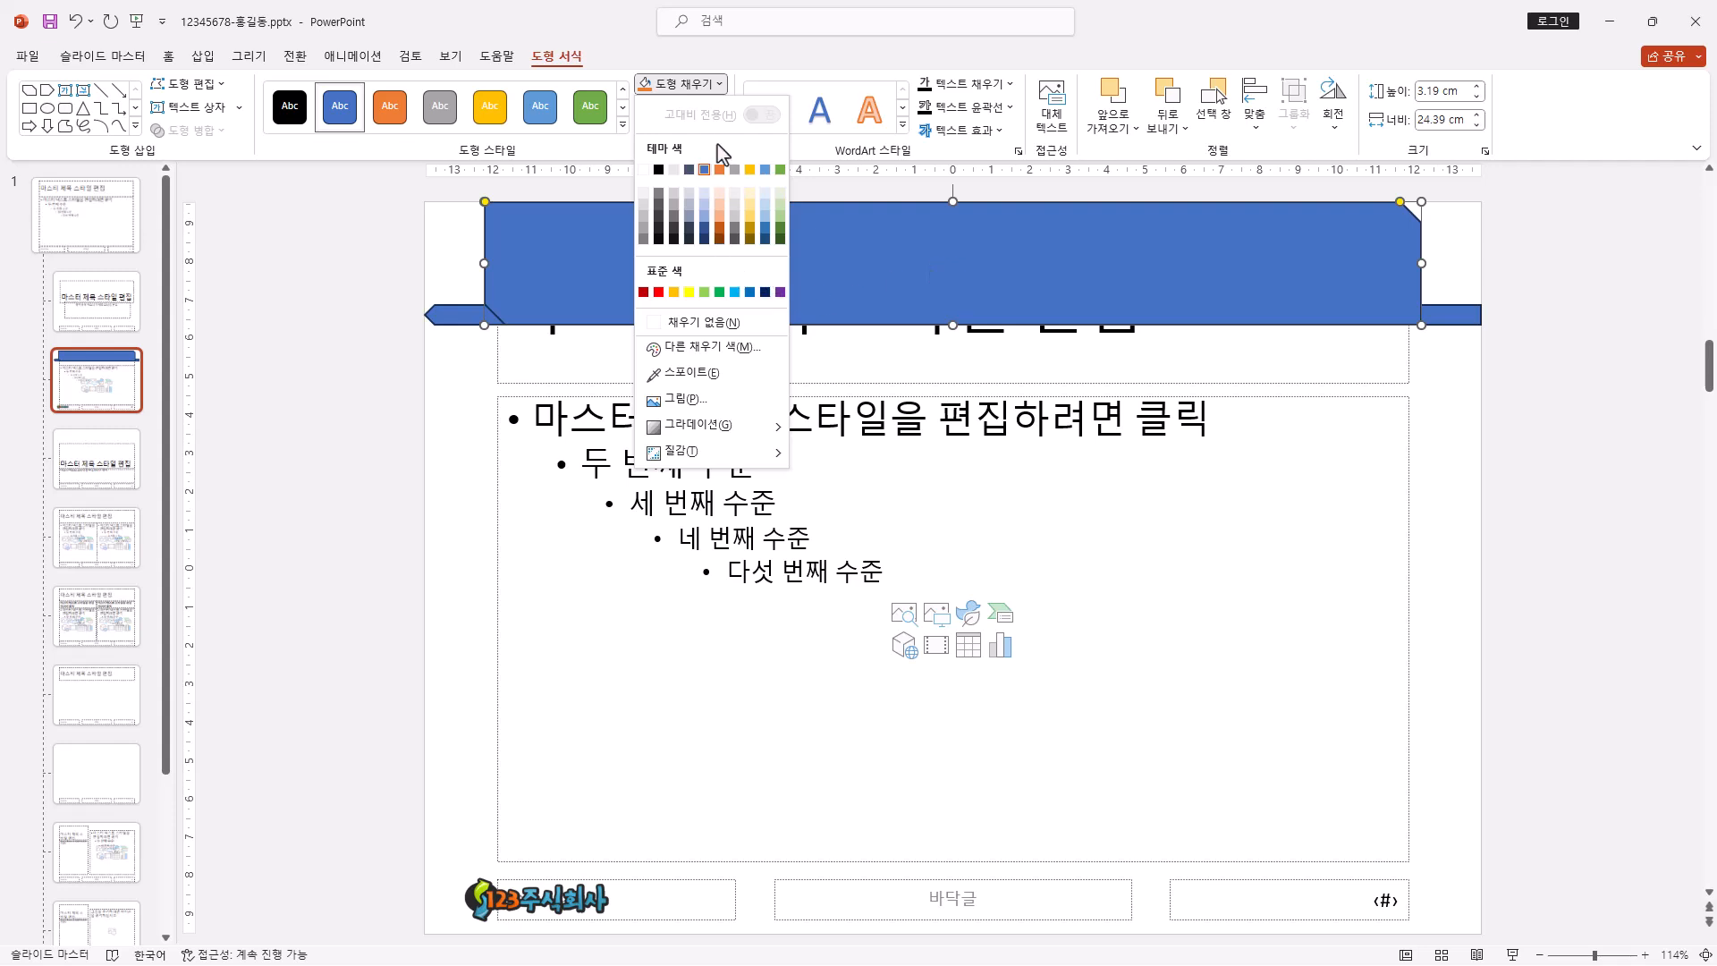
pyautogui.click(706, 239)
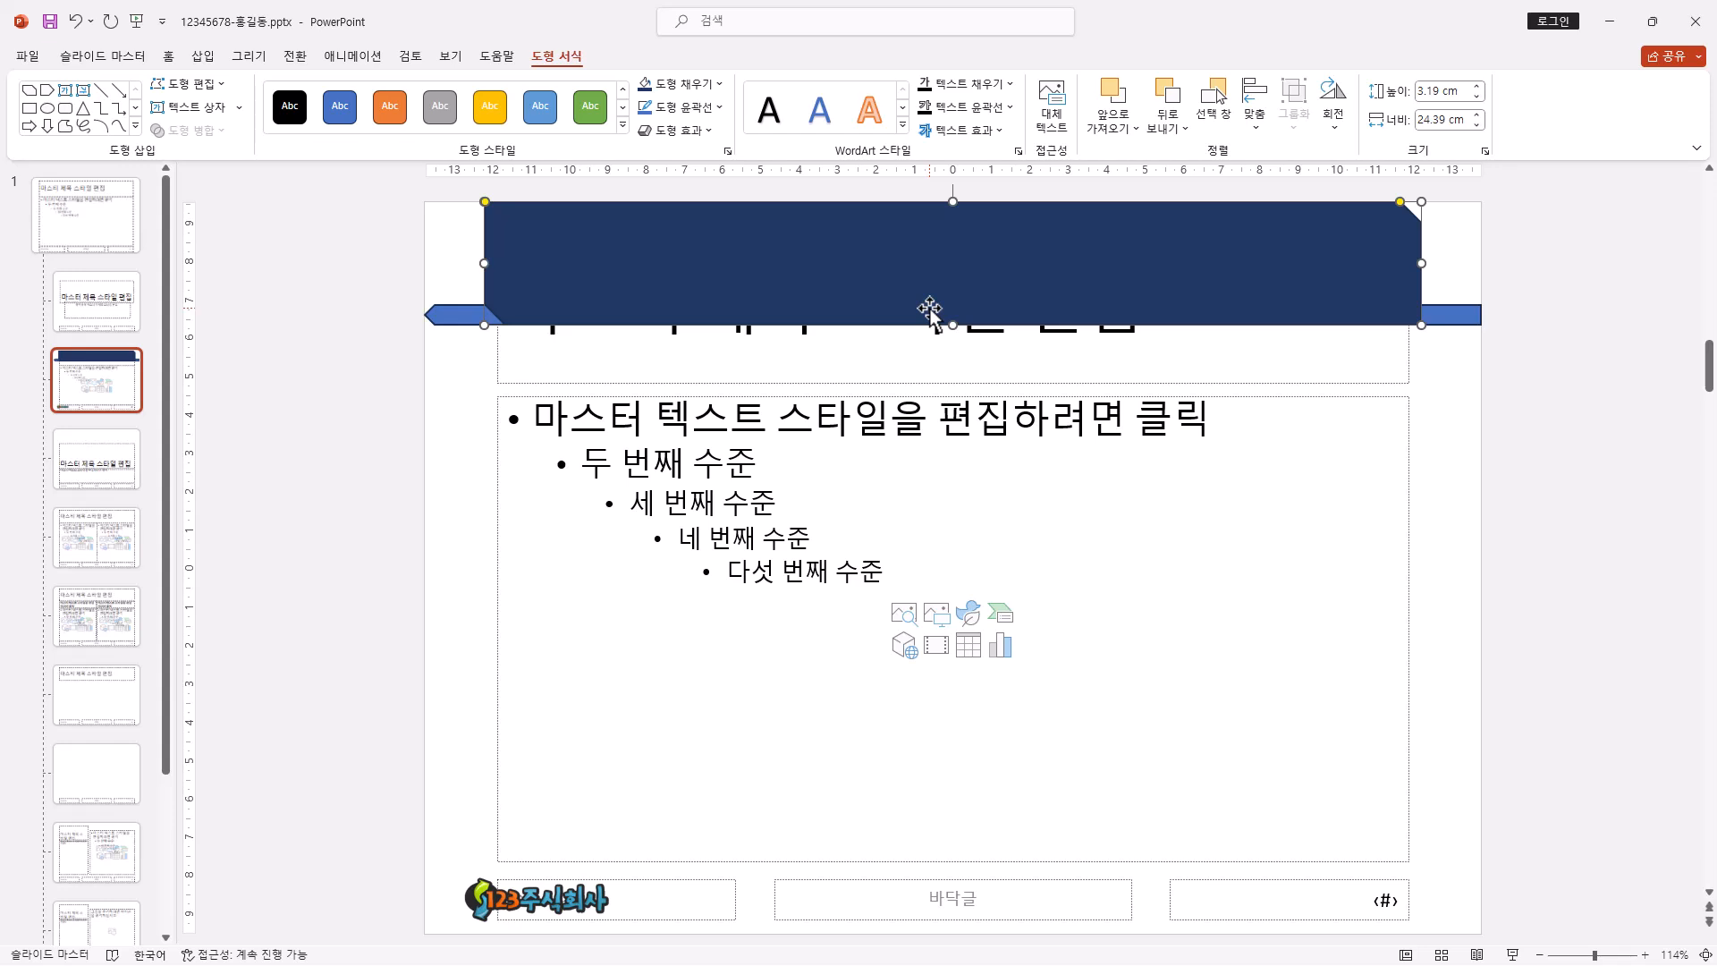
pyautogui.click(680, 83)
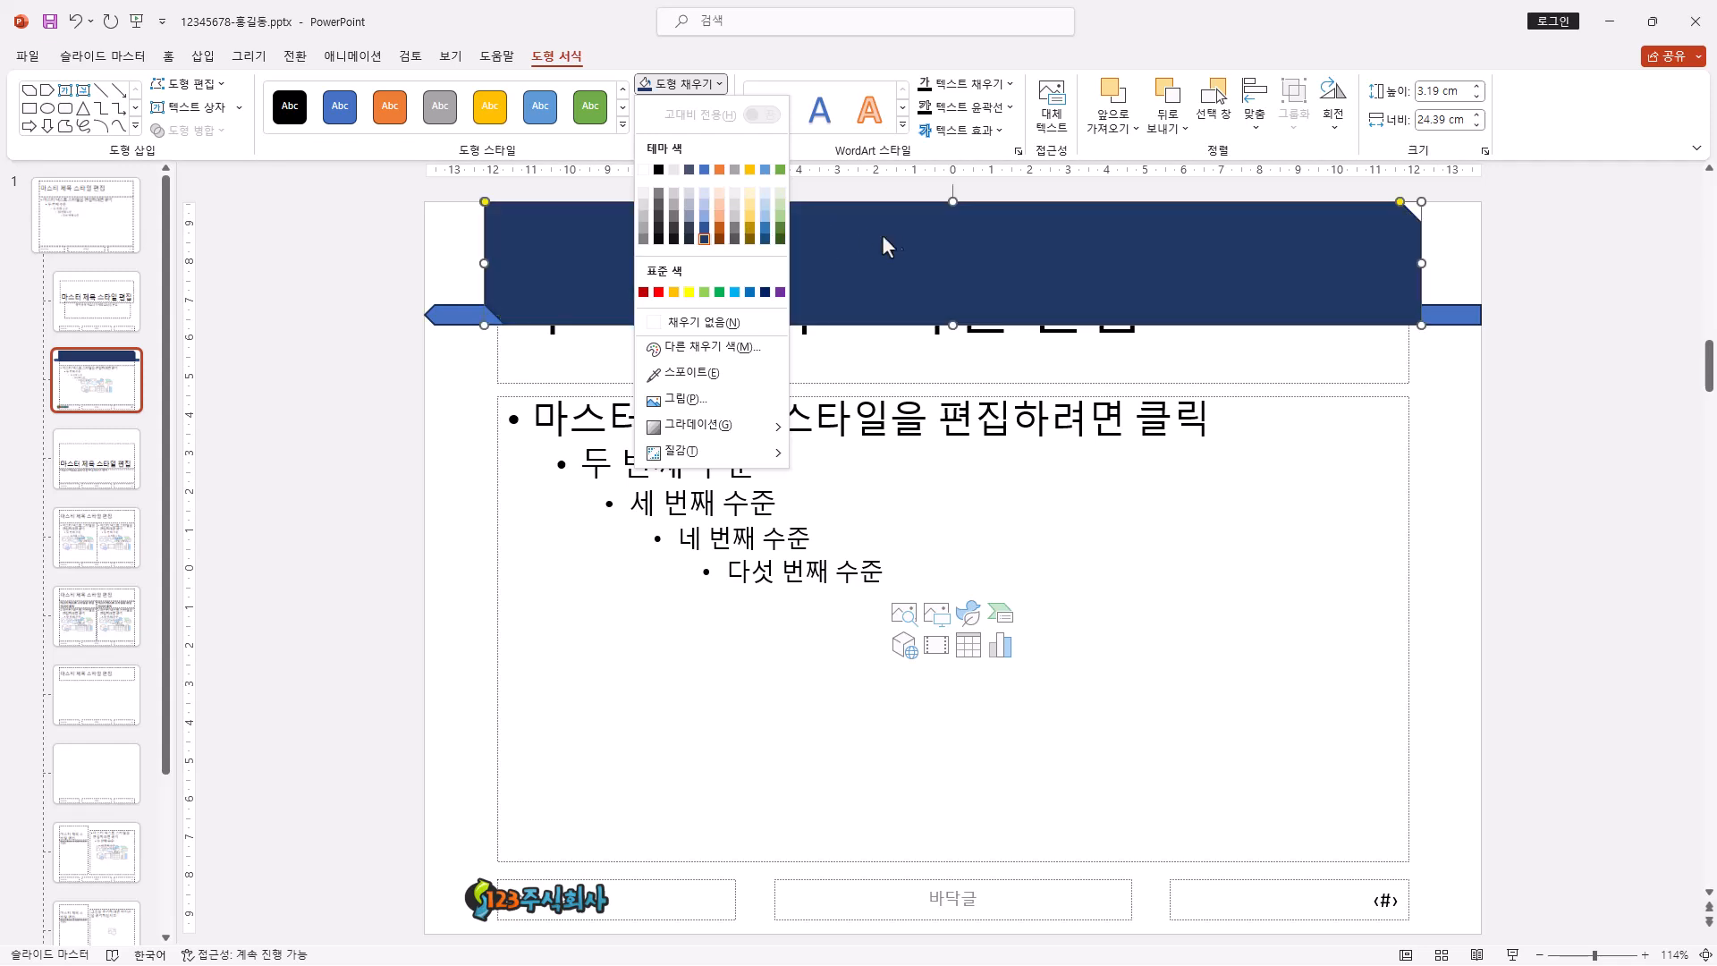
pyautogui.click(981, 277)
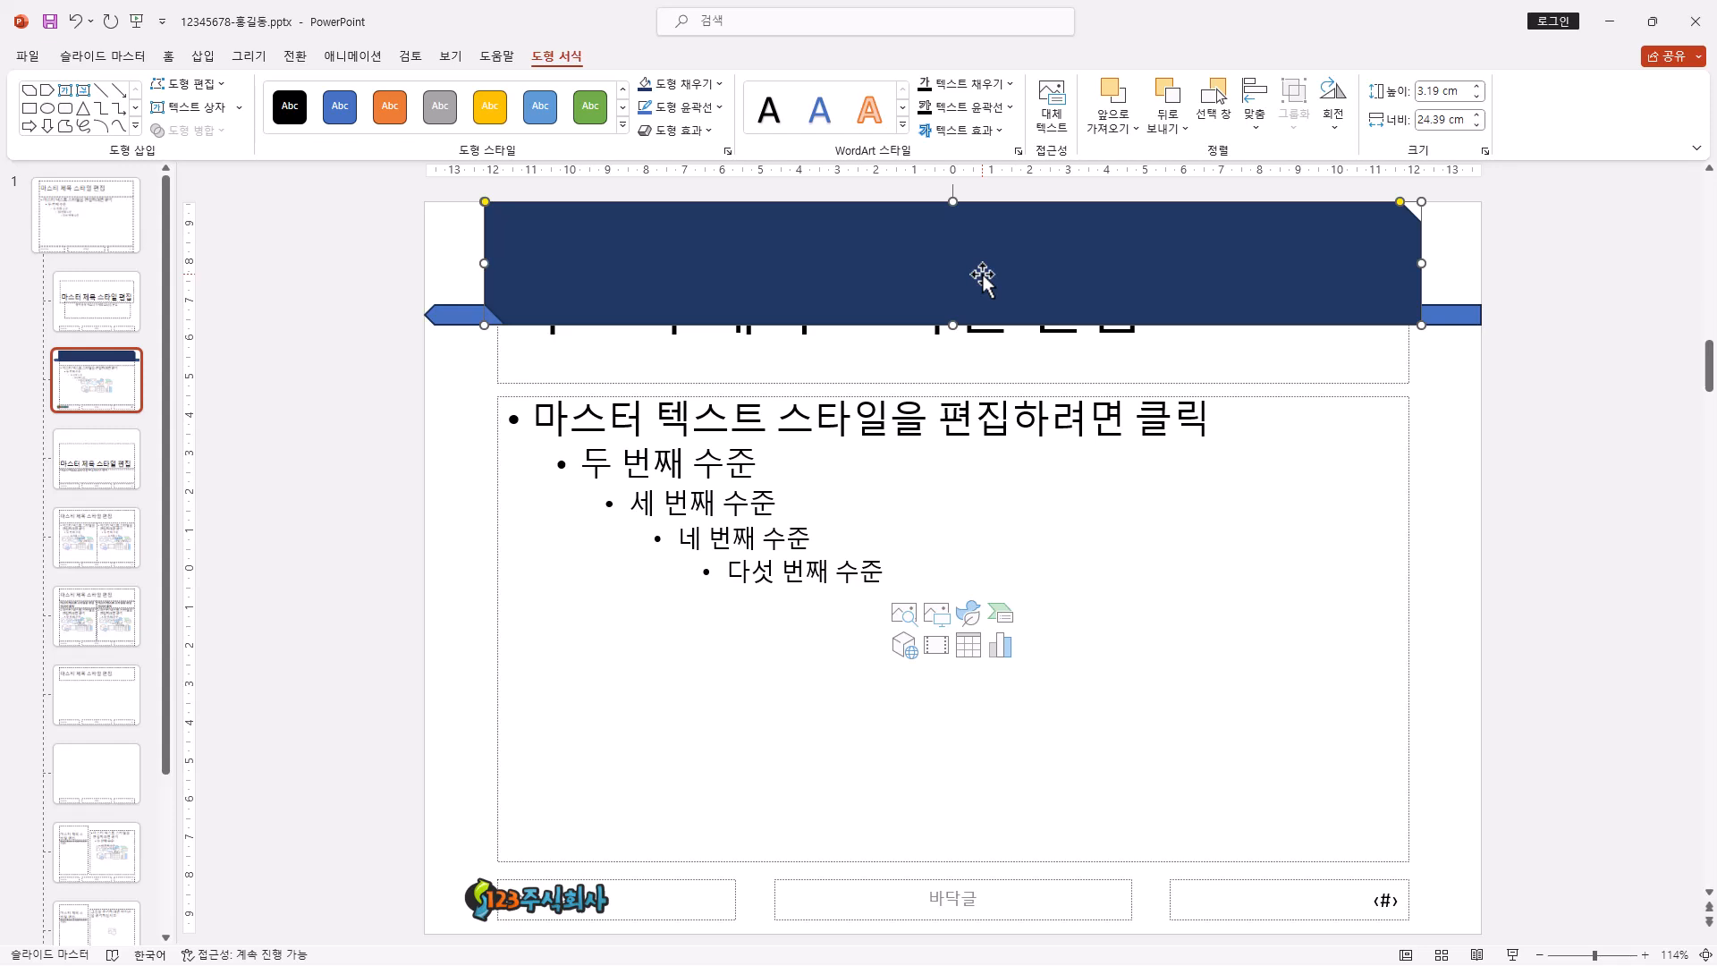
# - Fill the thin pentagon arrow behind the dark blue rectangle with light green
pyautogui.click(471, 319)
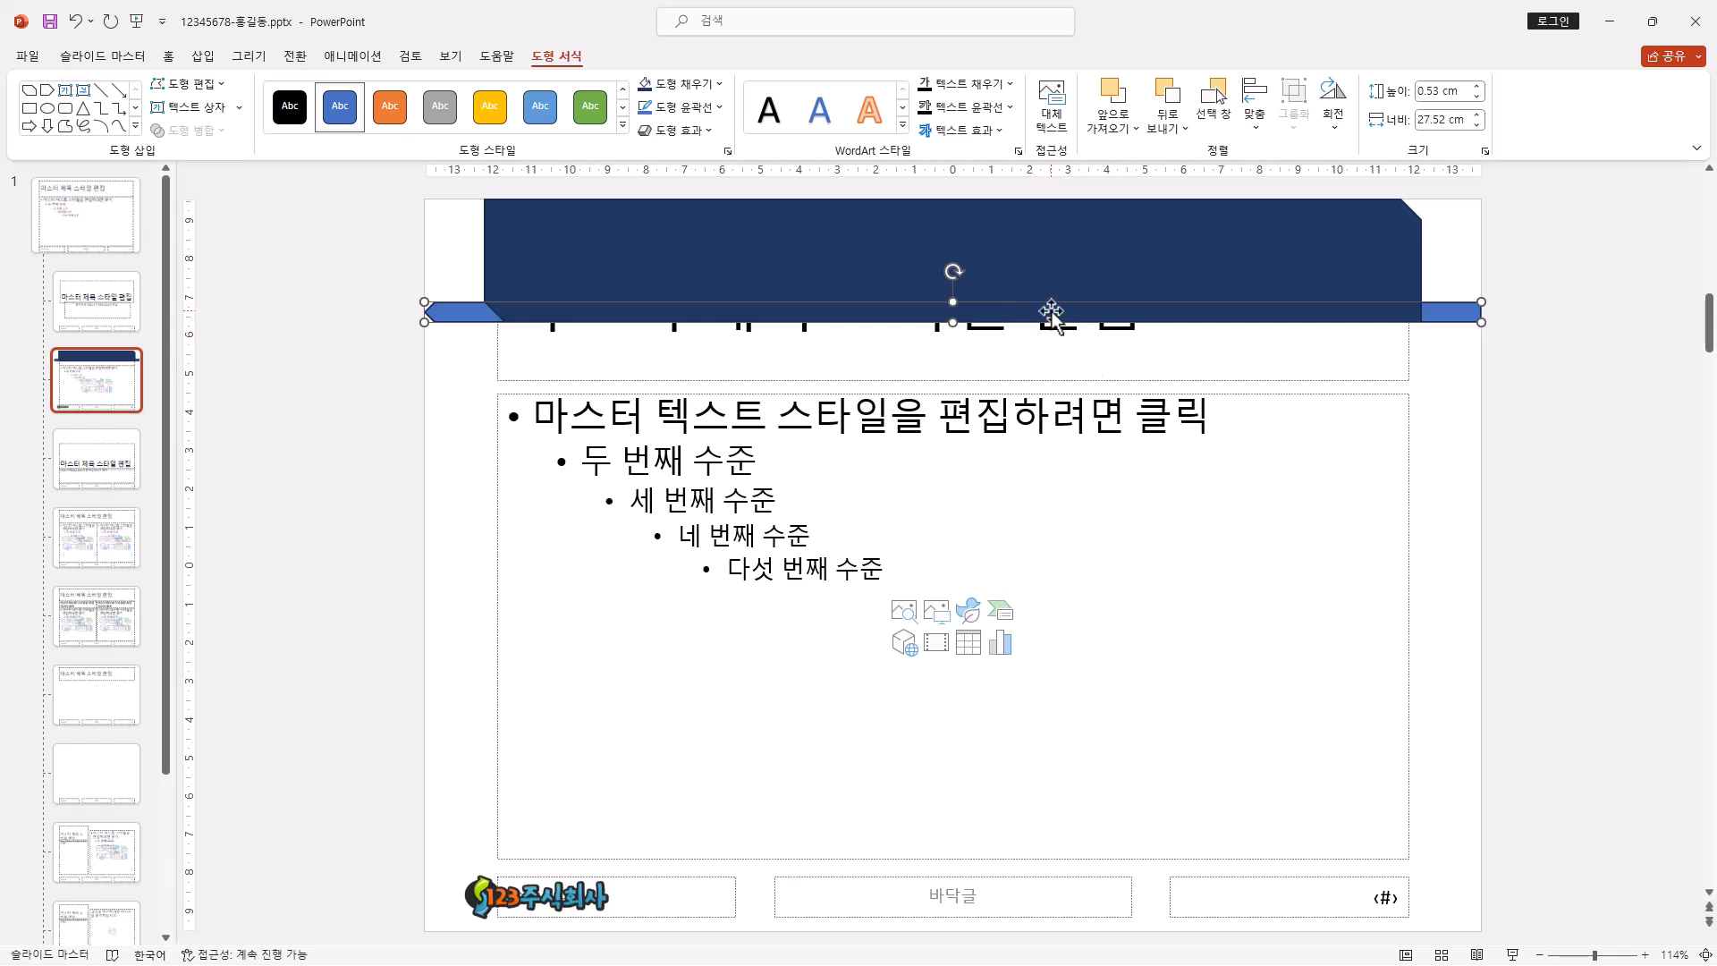
pyautogui.click(720, 85)
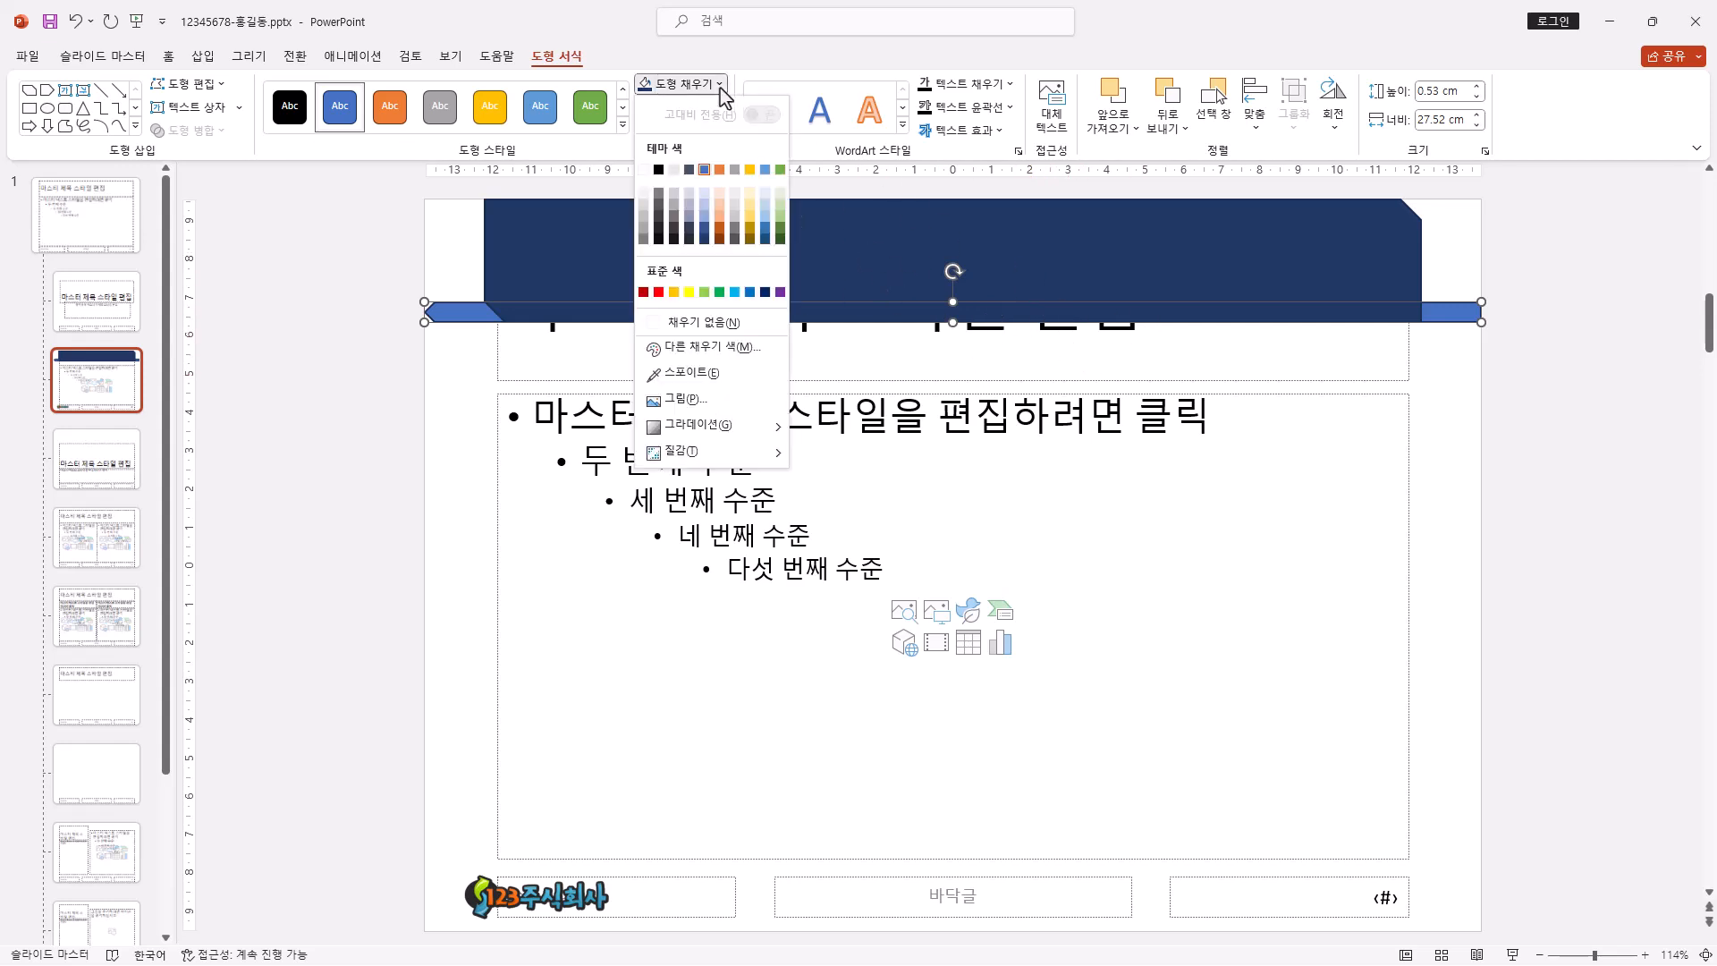
pyautogui.click(778, 217)
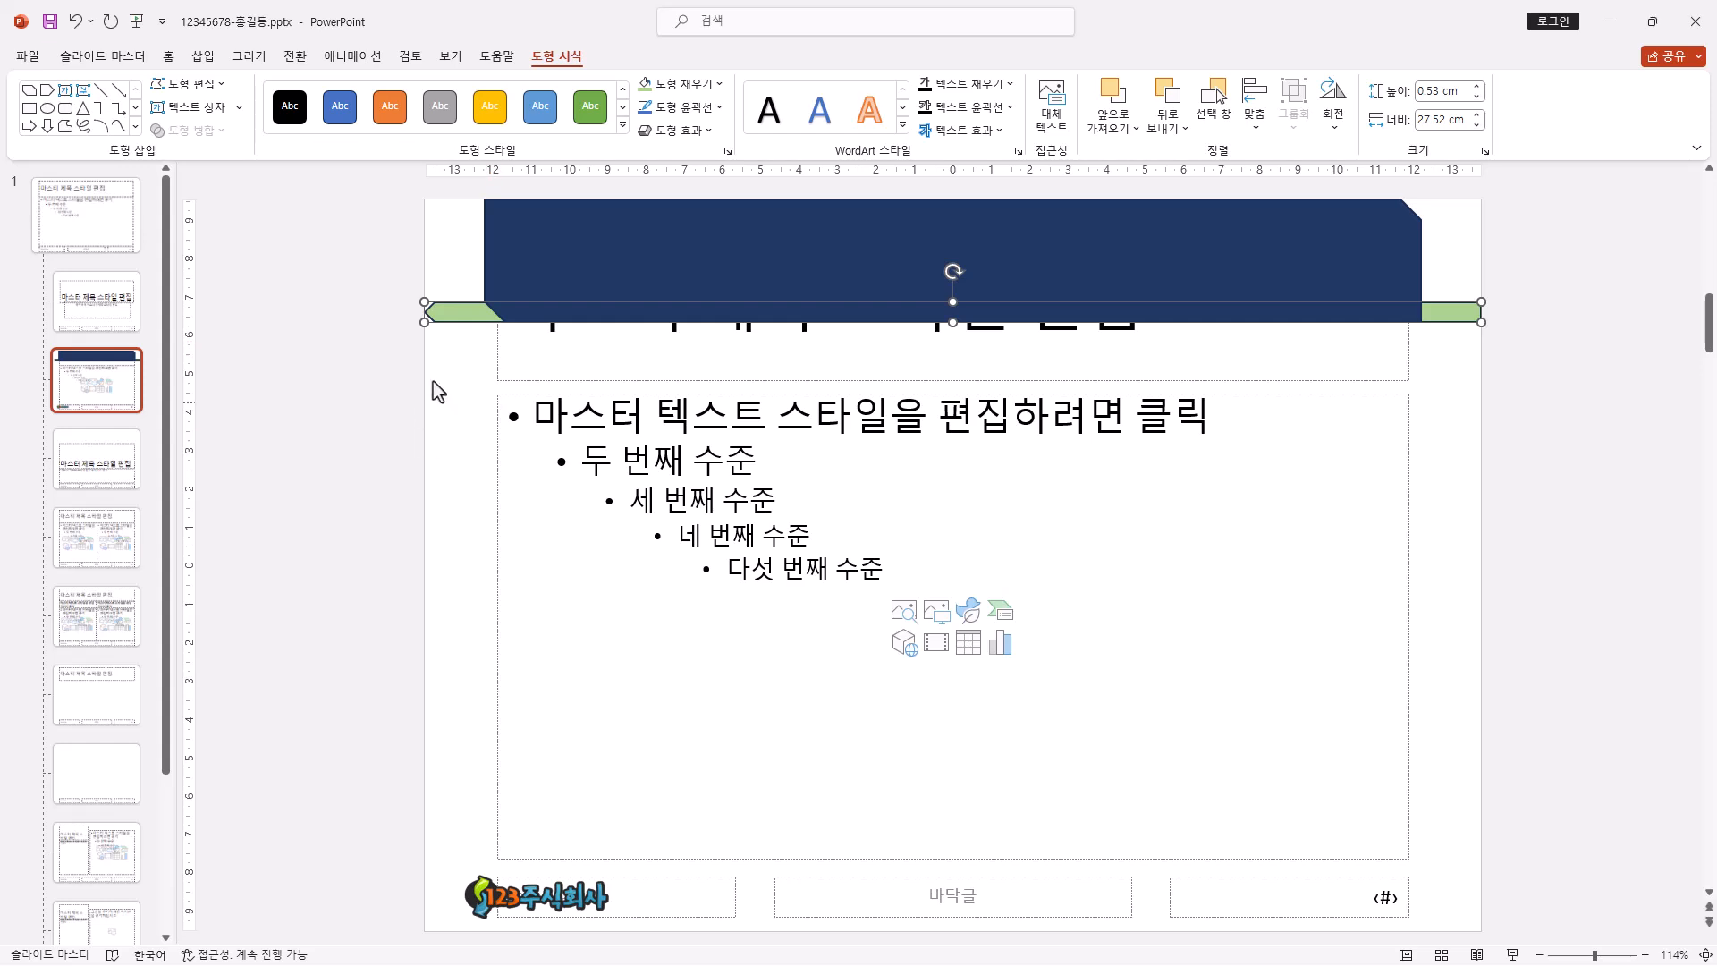
# - Remove the outlines of both title shapes and fit the title placeholder in front of the dark blue rectangle, about 3.22 by 24.39 cm
pyautogui.click(577, 264)
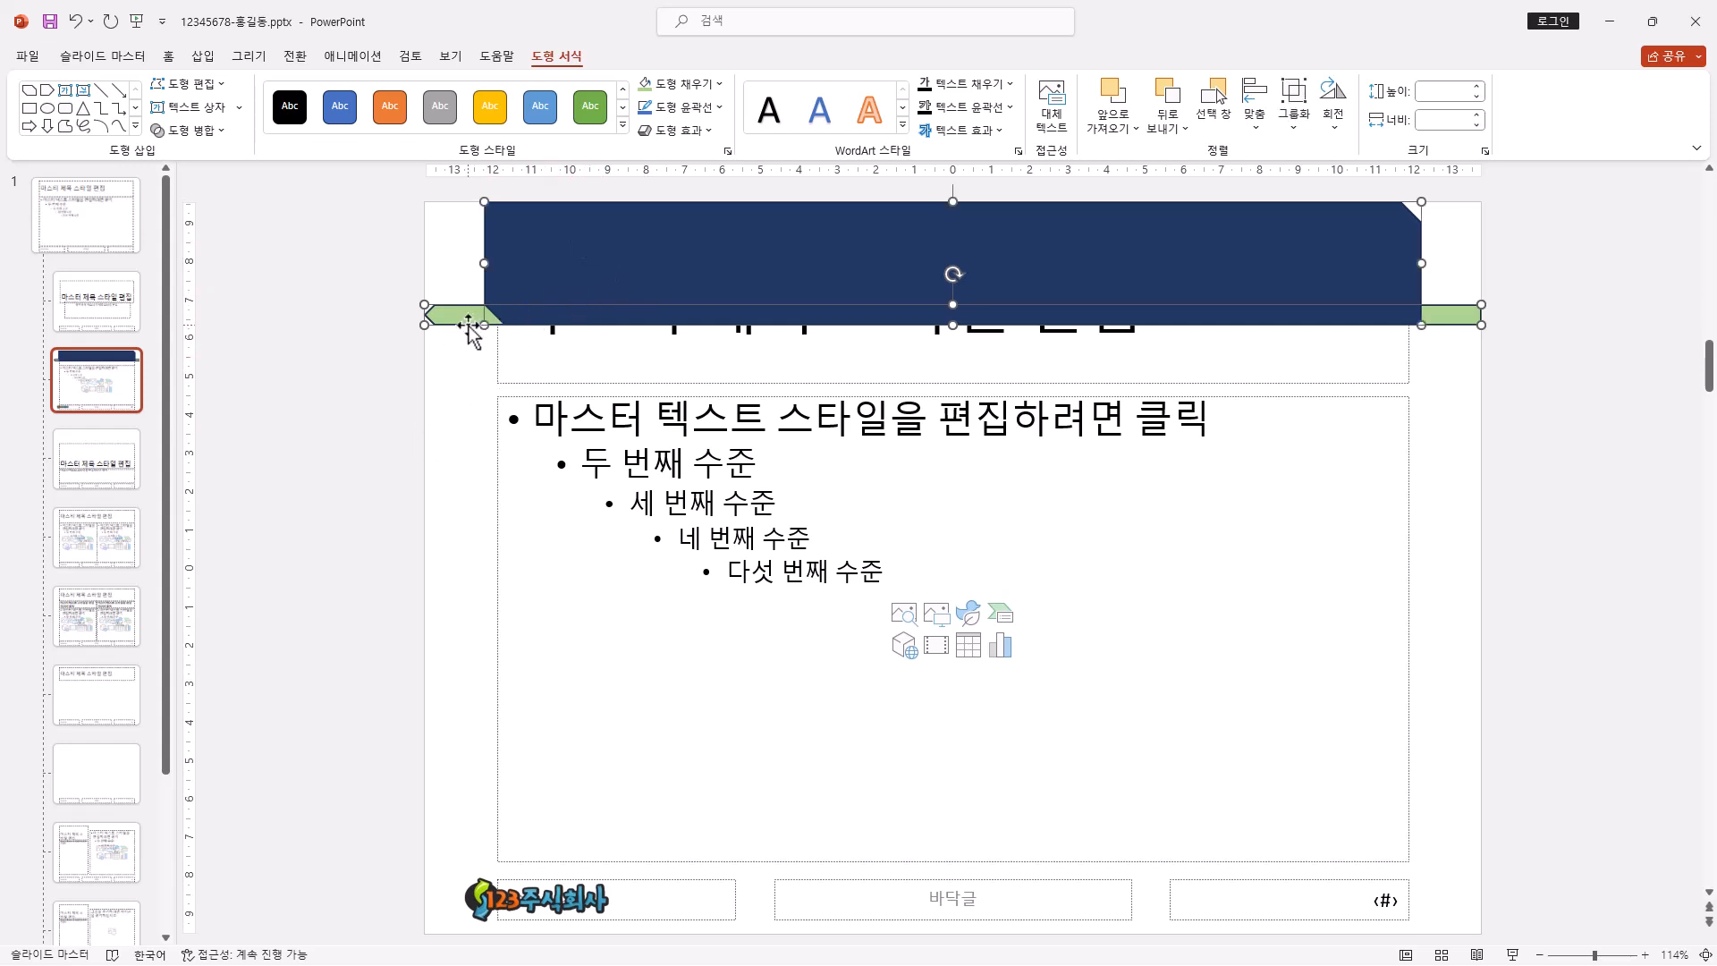
pyautogui.click(720, 108)
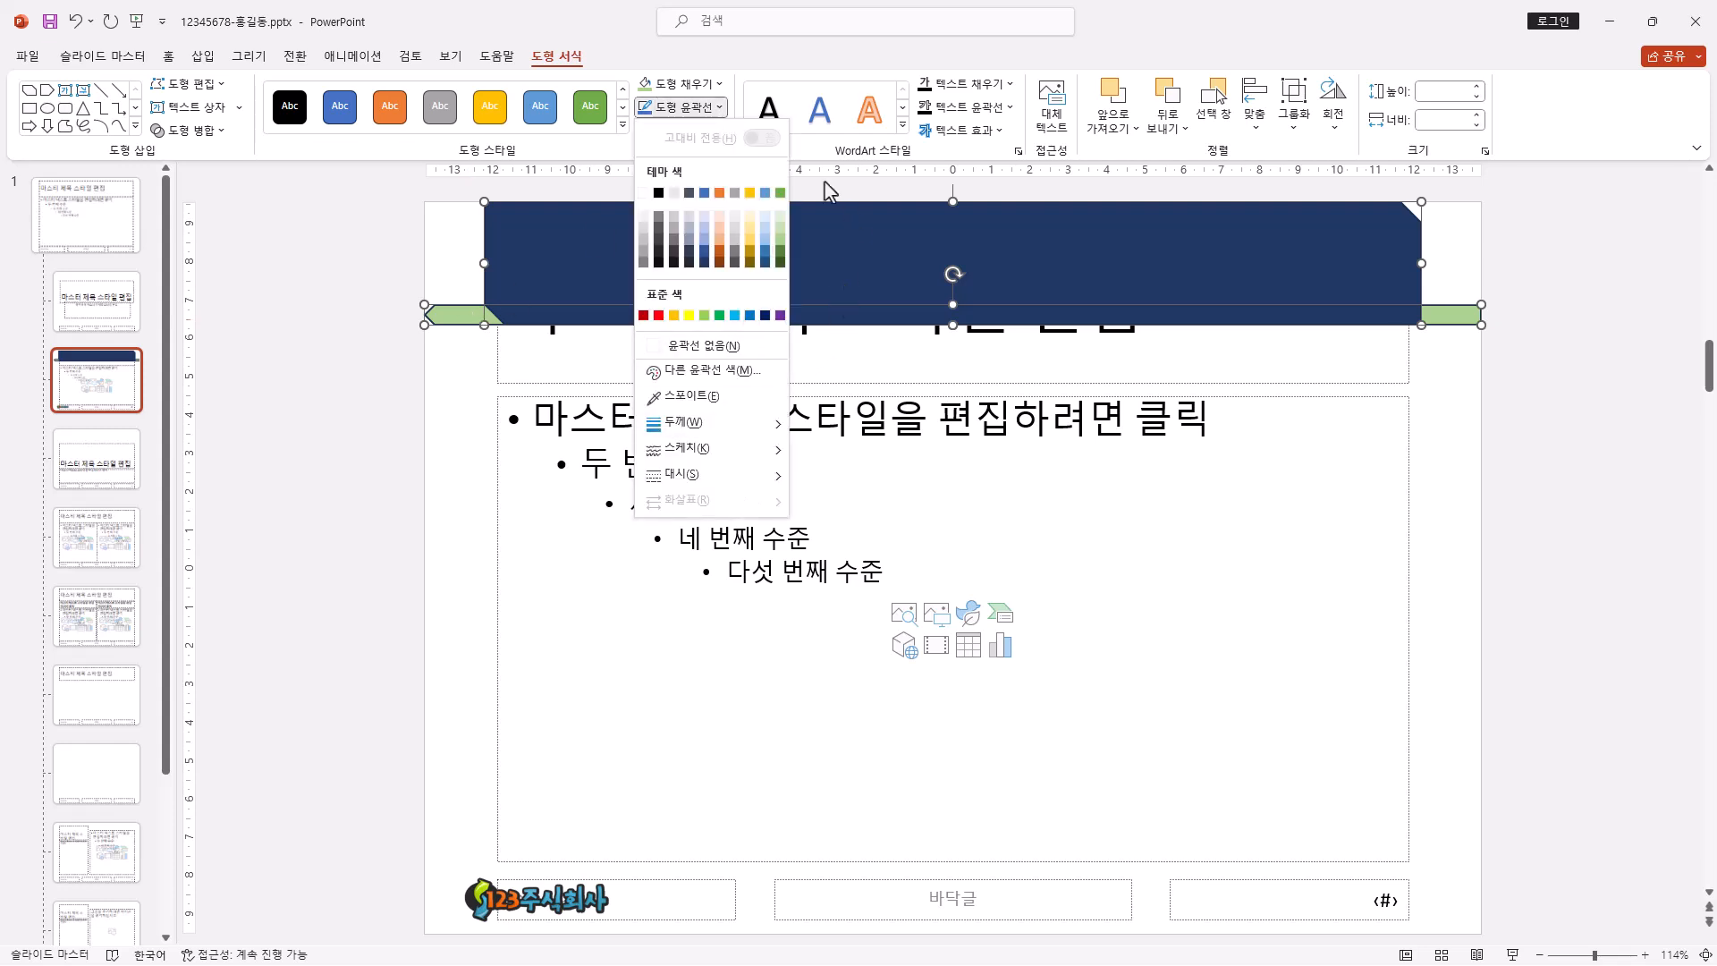
pyautogui.click(745, 354)
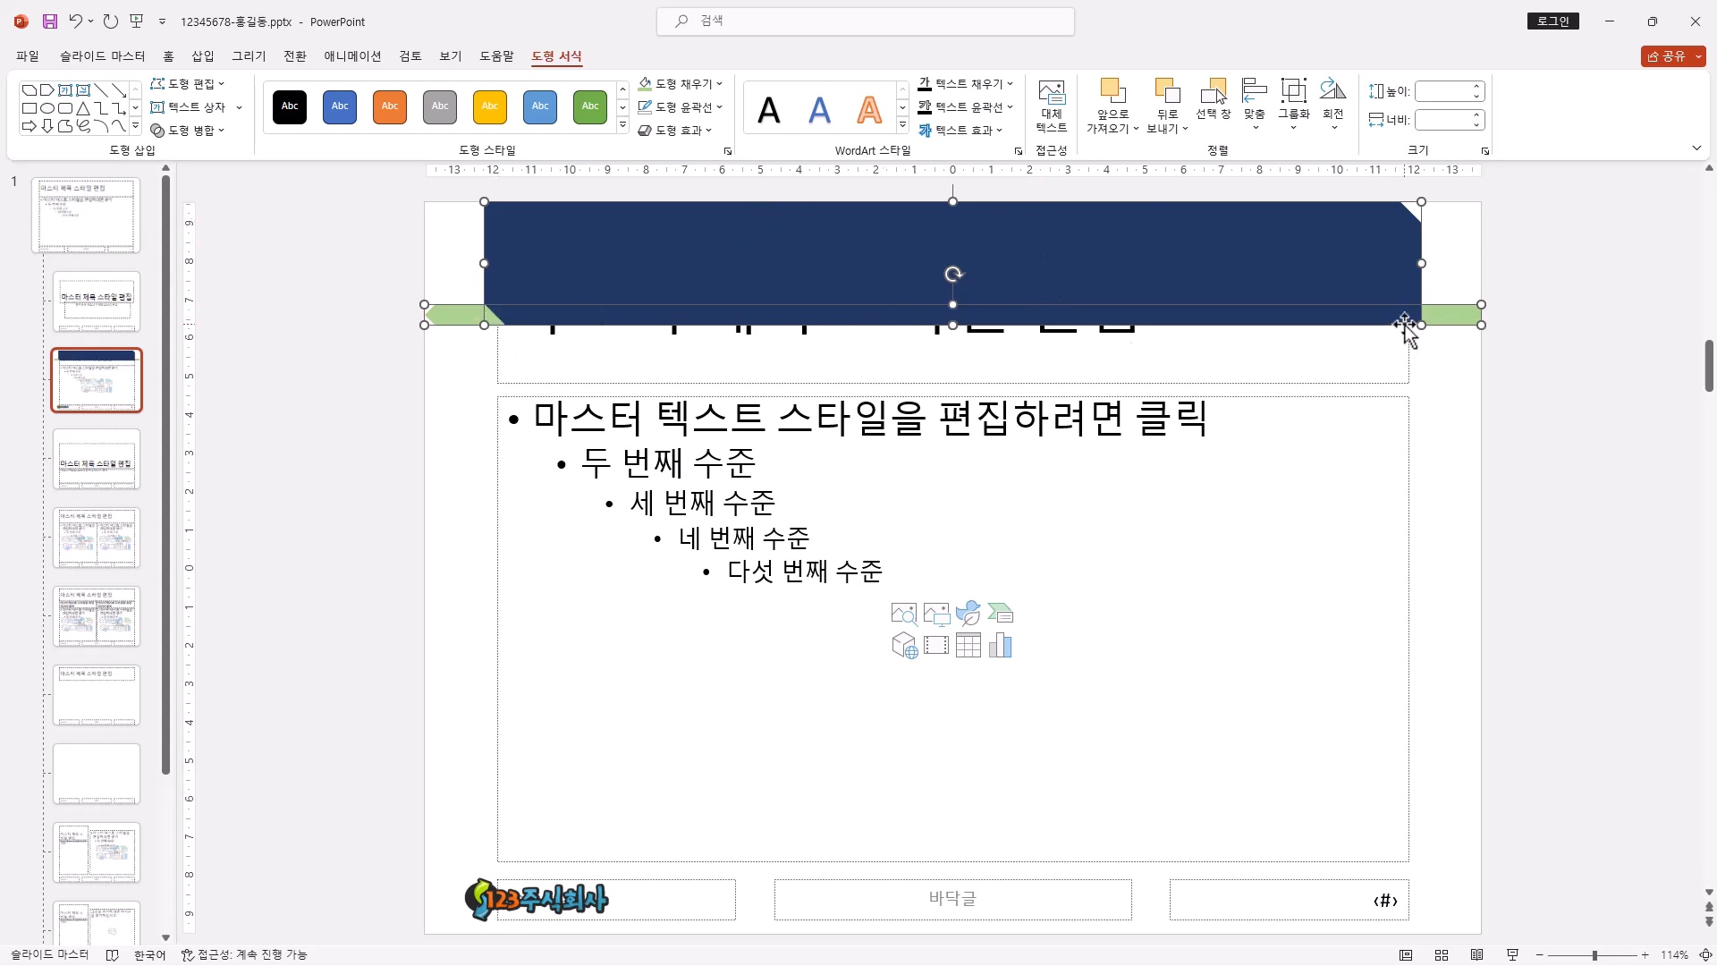
pyautogui.hotkey('ctrl', 'z')
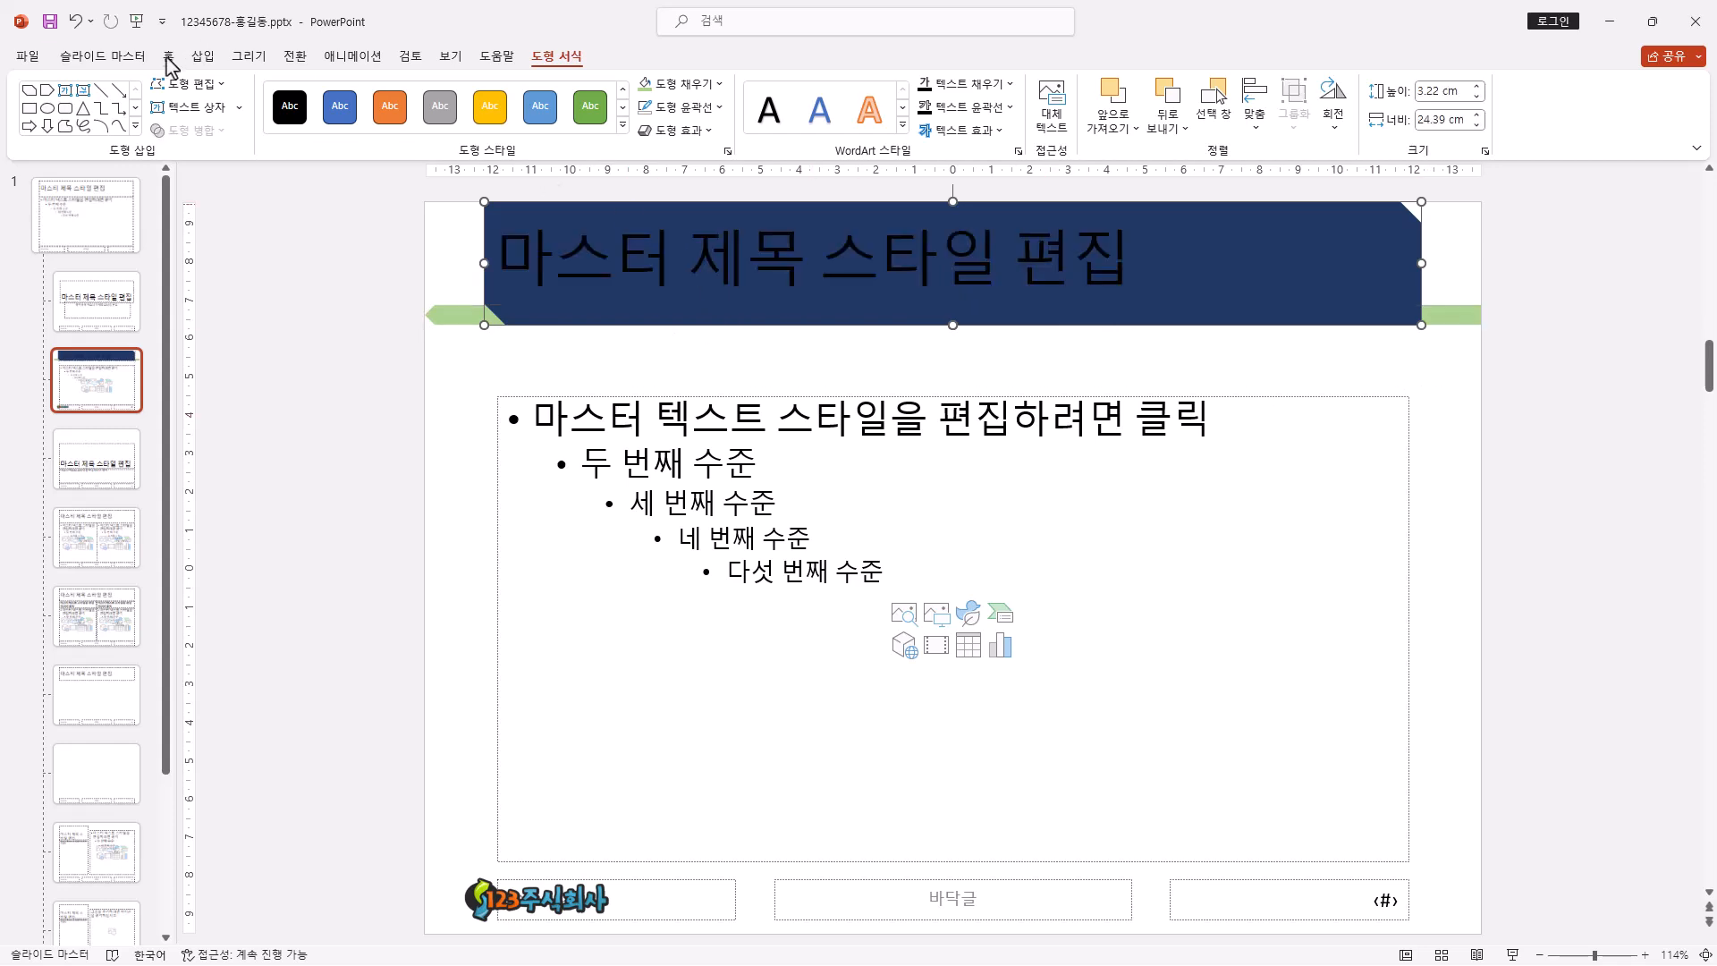
# - Set the title placeholder's font to 돋움
pyautogui.click(170, 56)
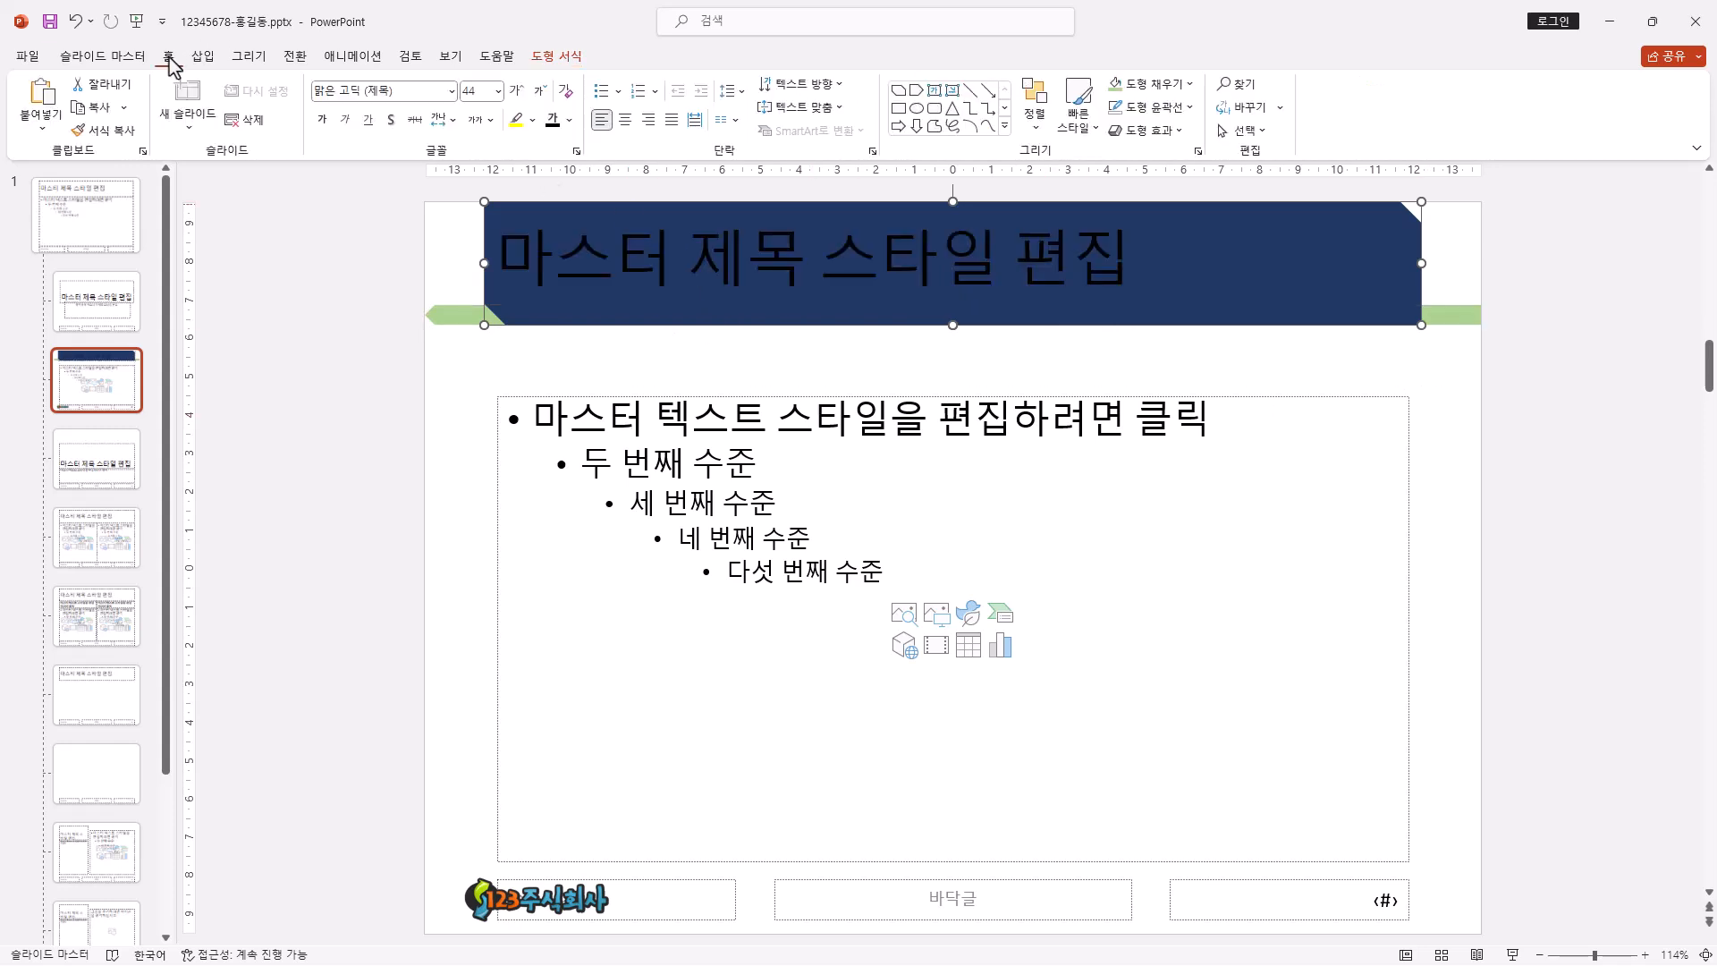
pyautogui.click(453, 91)
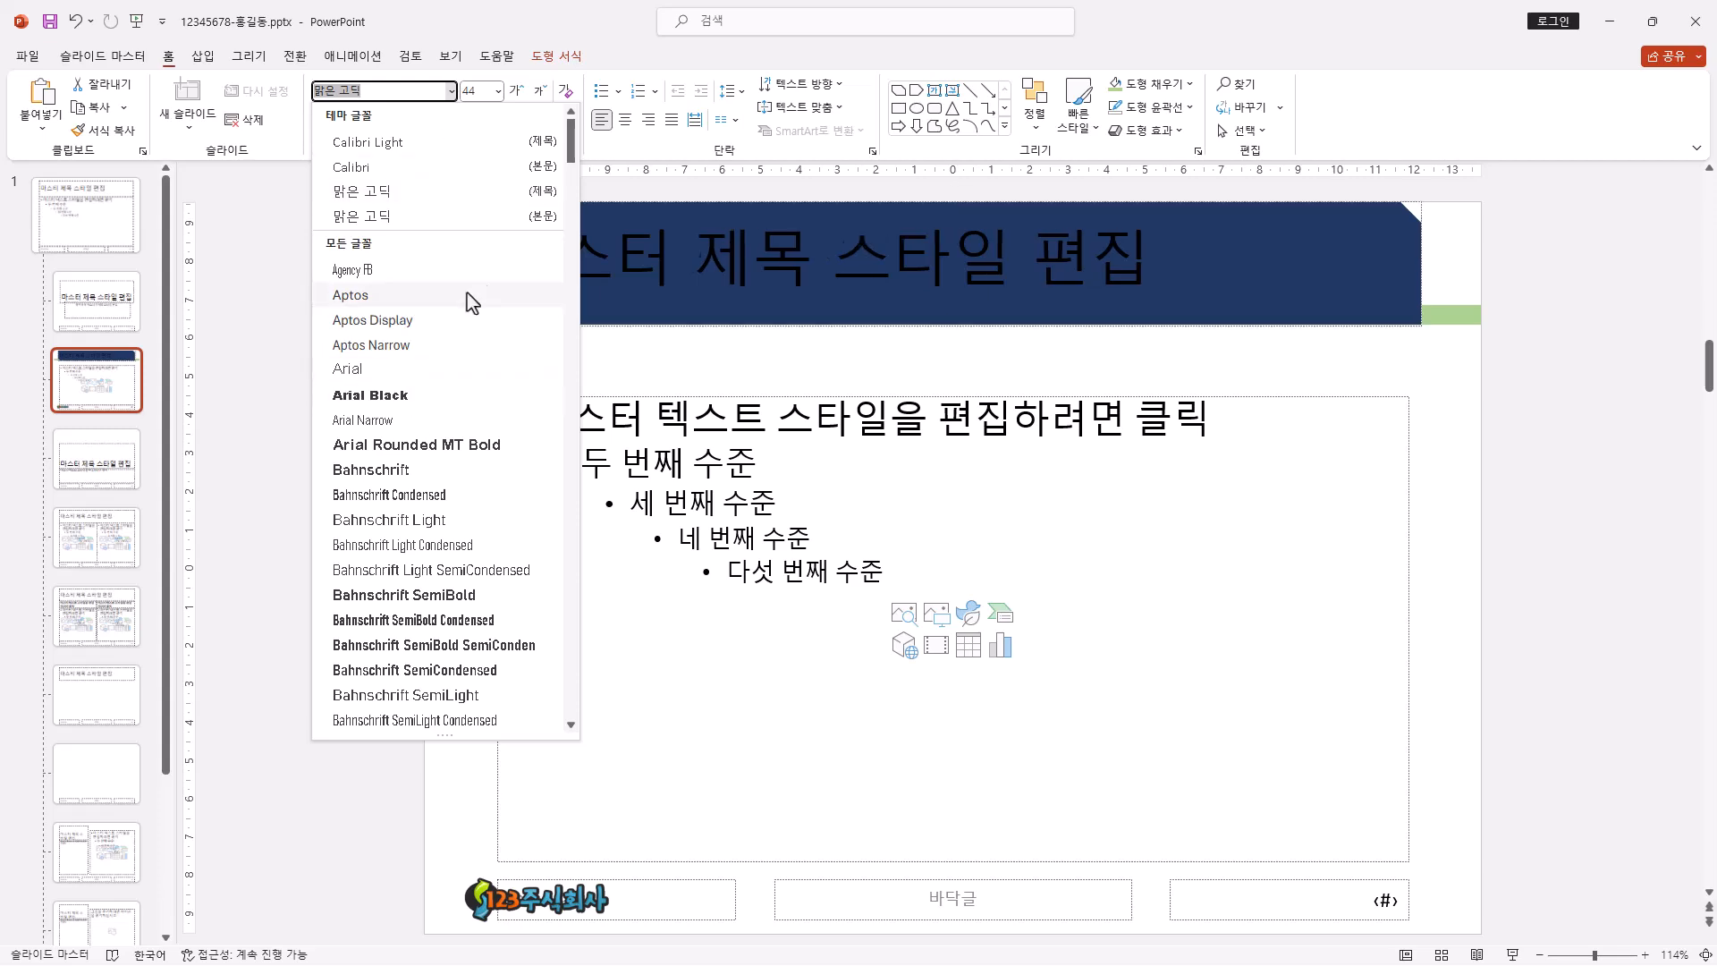
pyautogui.moveTo(570, 134); pyautogui.dragTo(597, 98)
pyautogui.press('Escape')
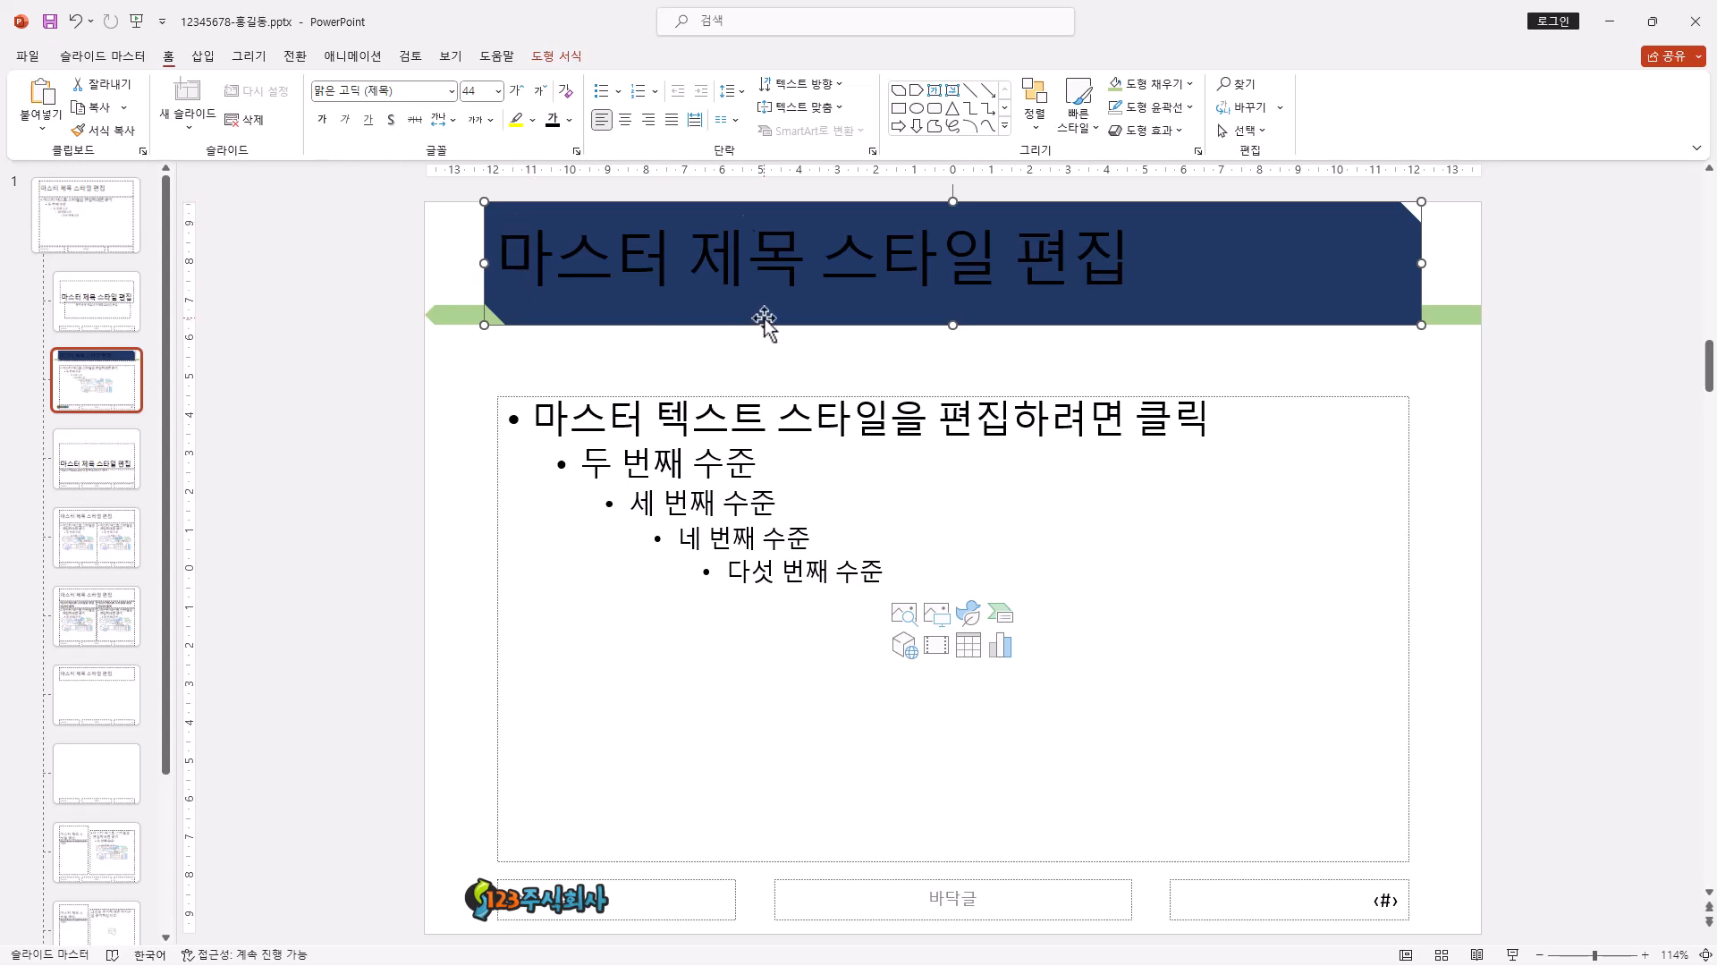
pyautogui.click(400, 94)
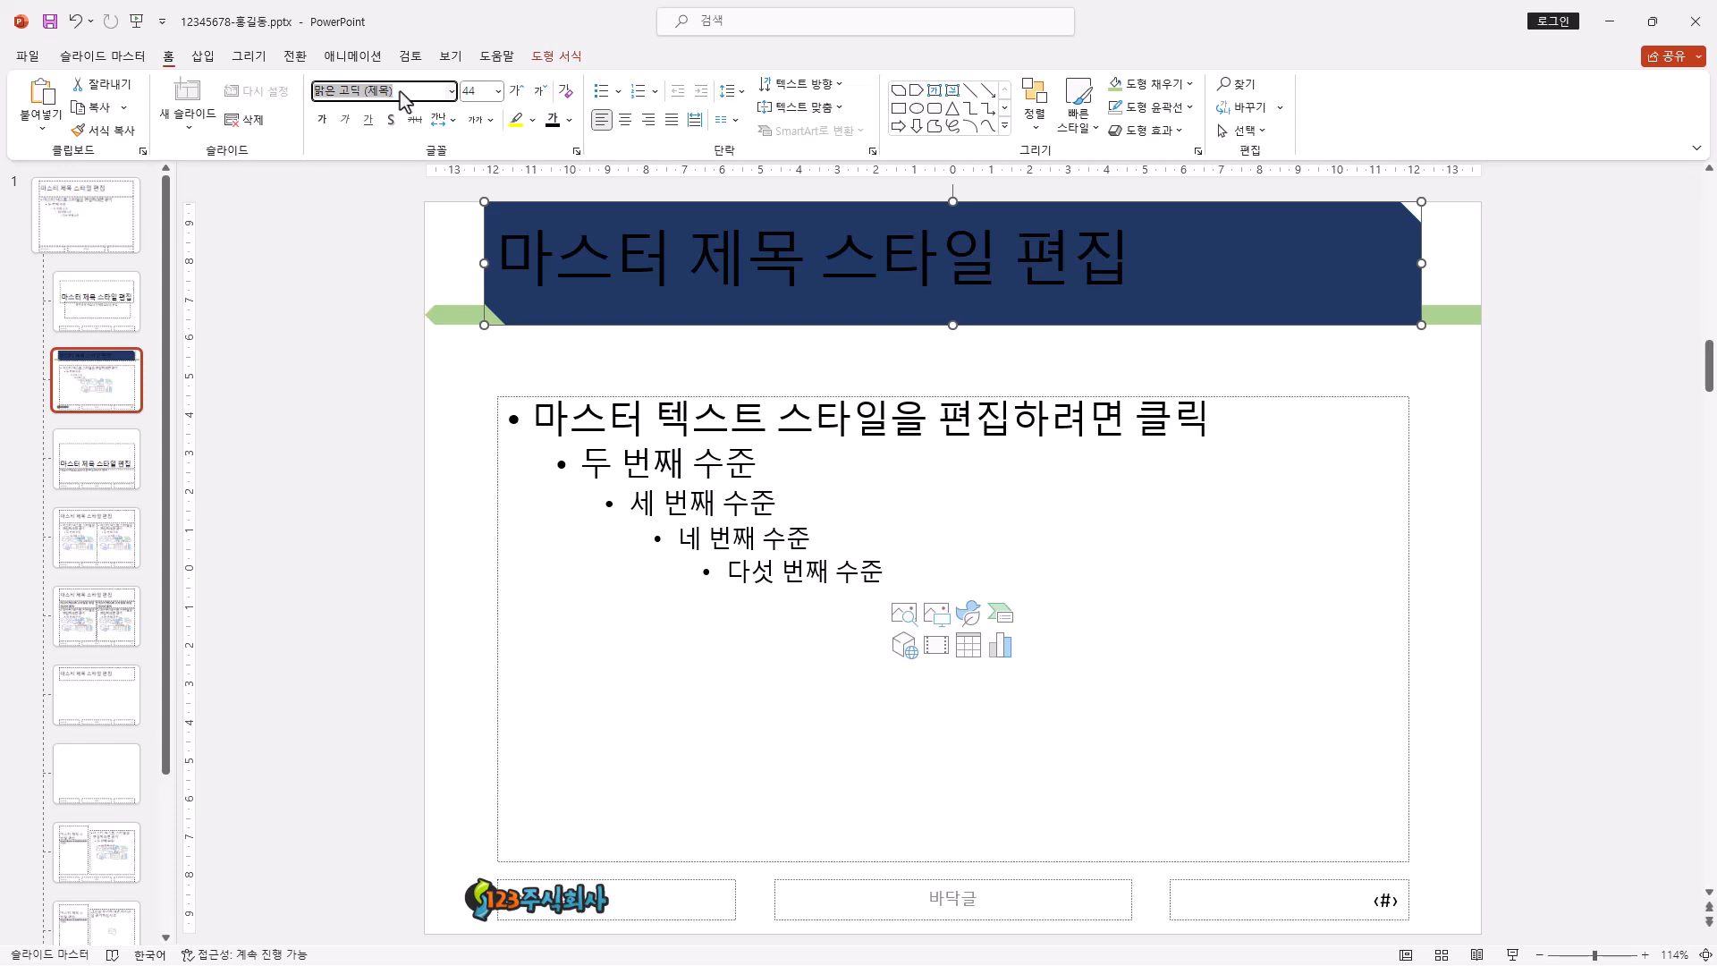
pyautogui.write('ㄷ')
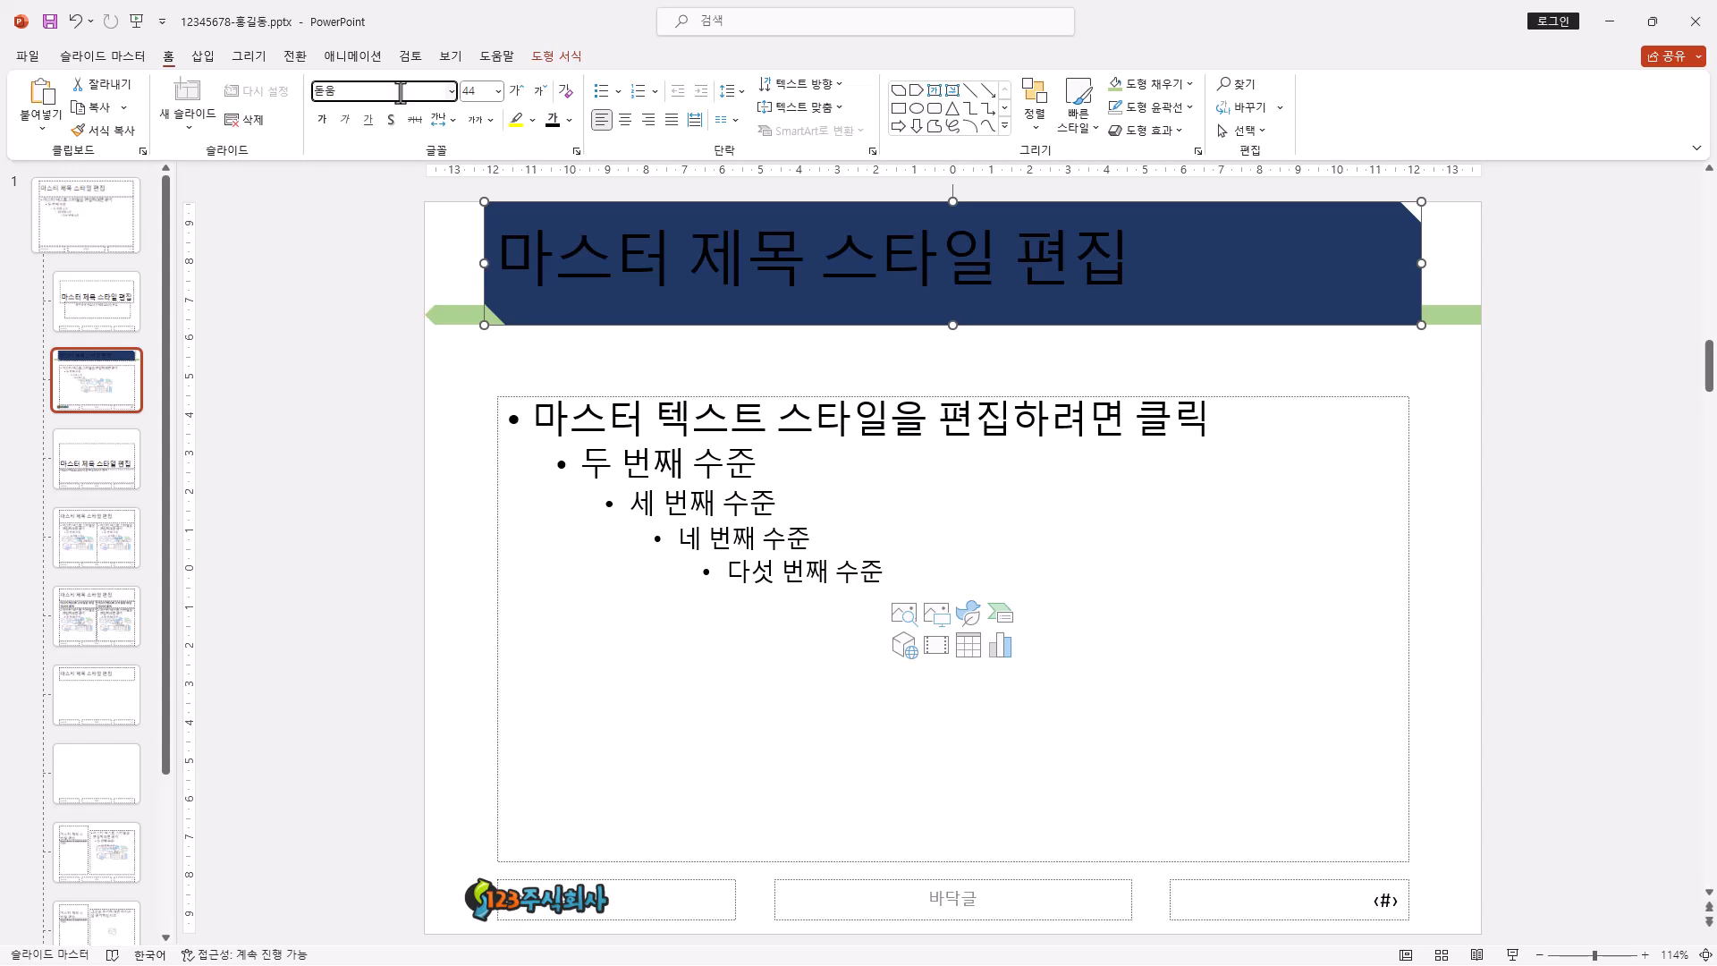
pyautogui.press('Return')
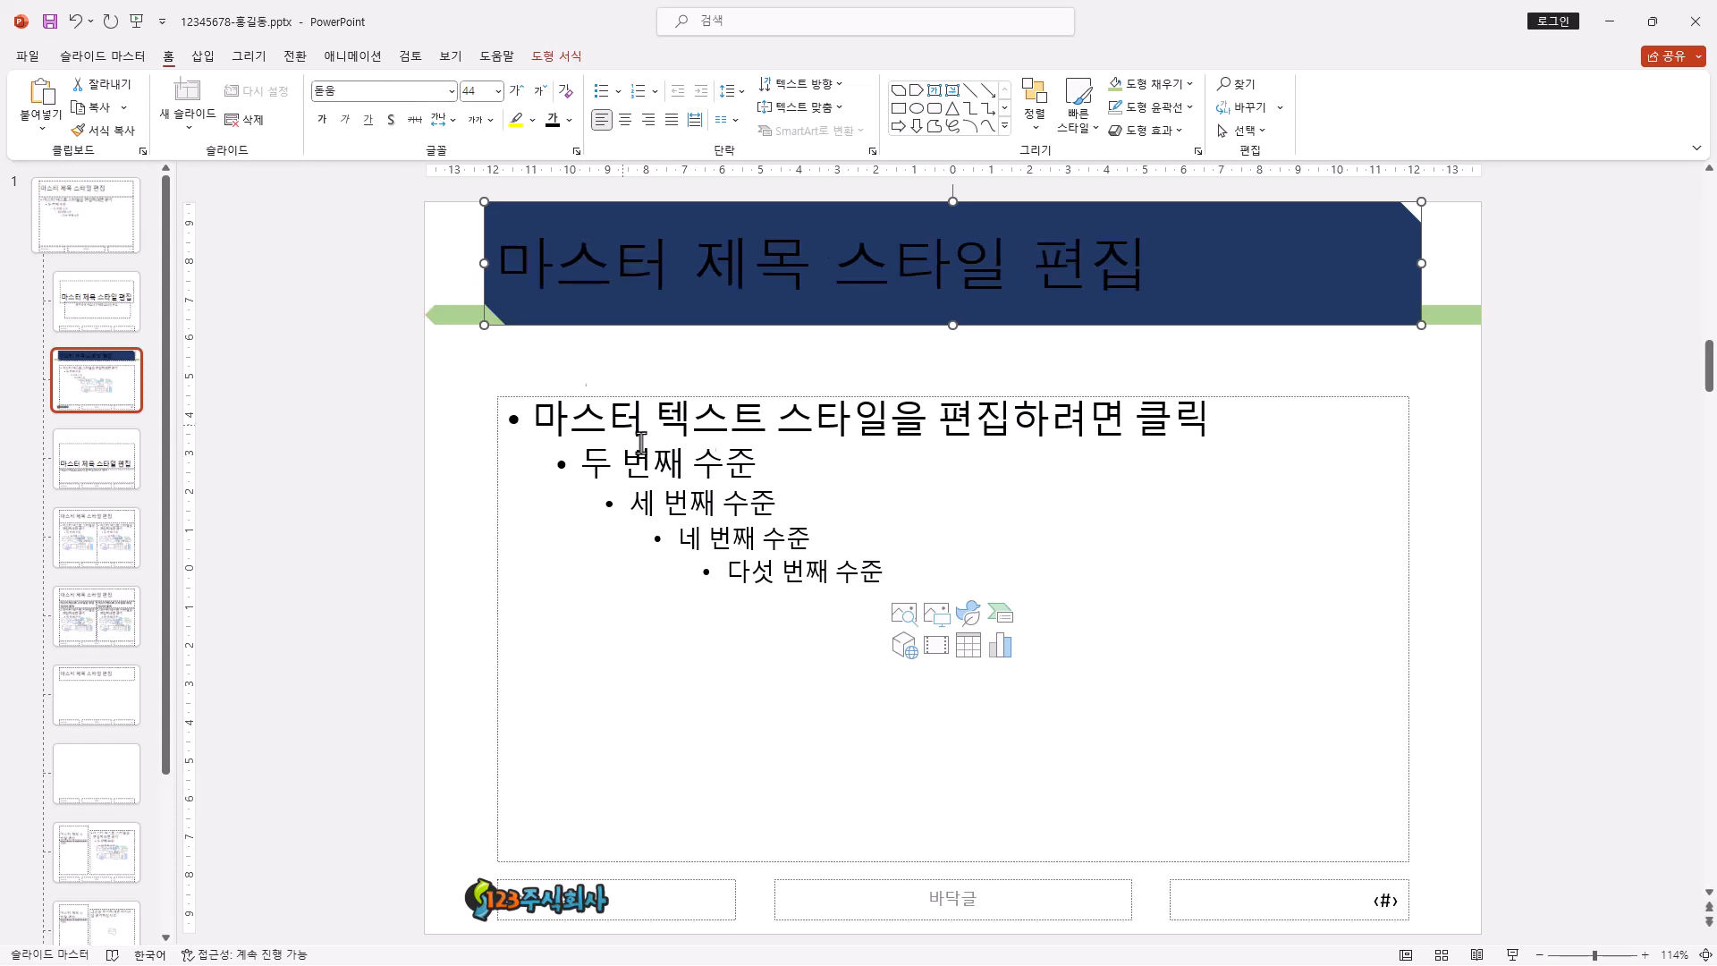
# - Change the title placeholder's font to 굴림
pyautogui.click(452, 91)
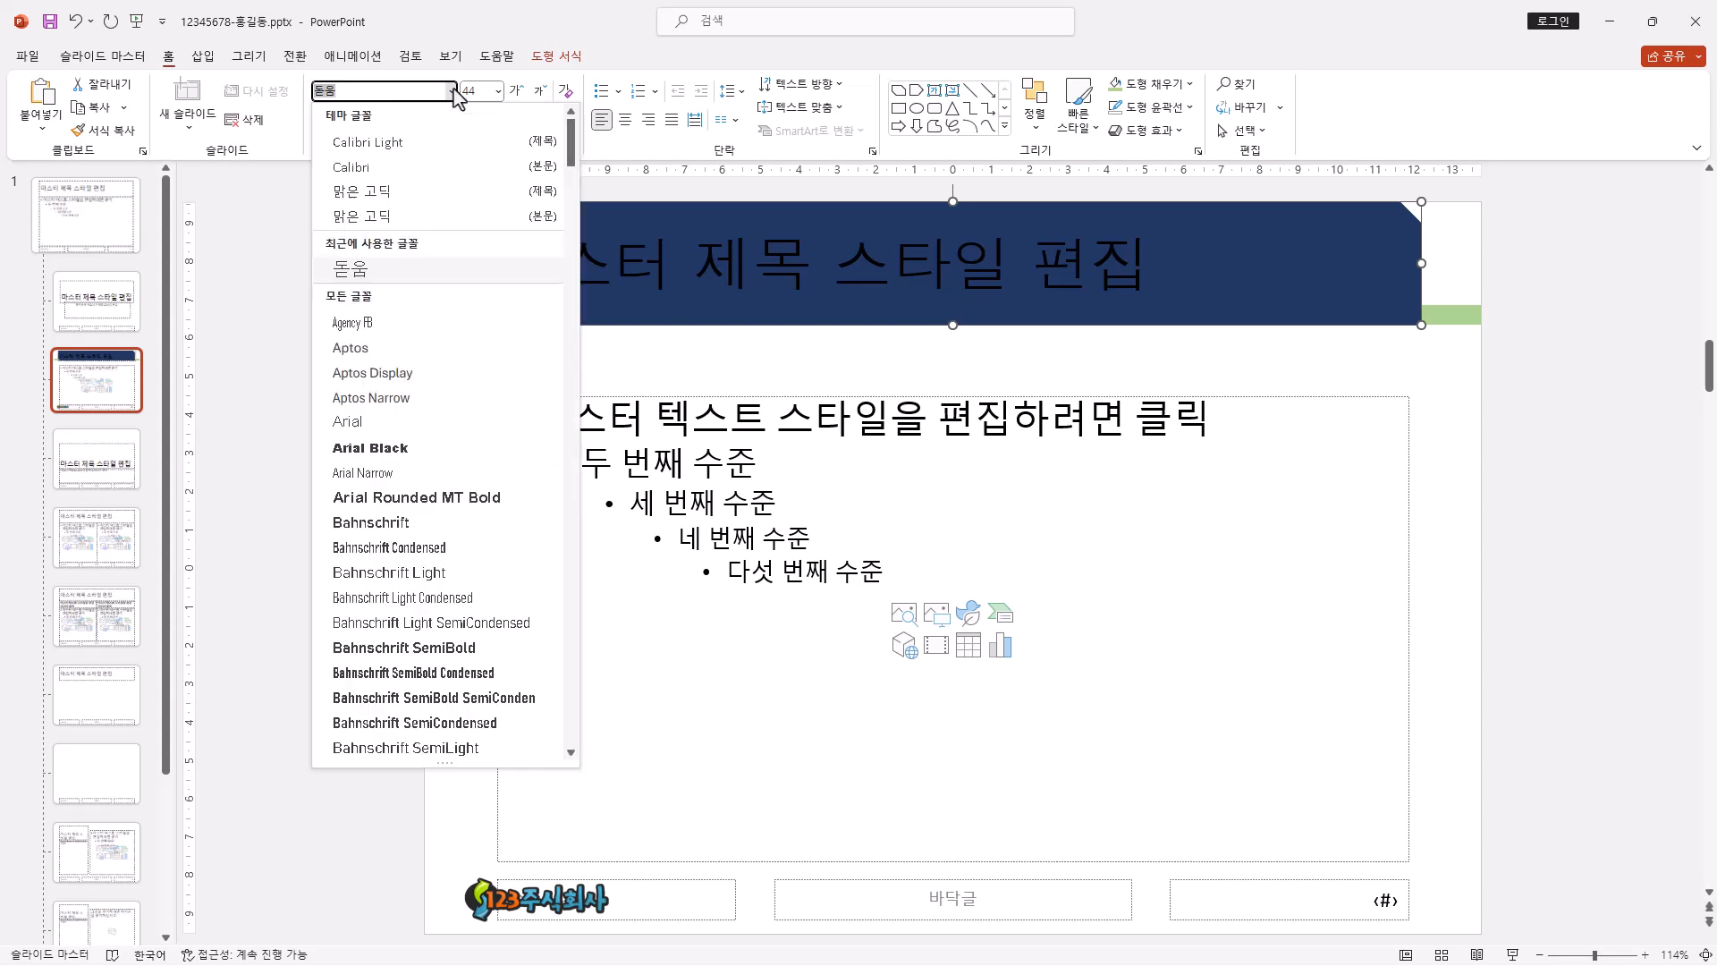
pyautogui.click(537, 13)
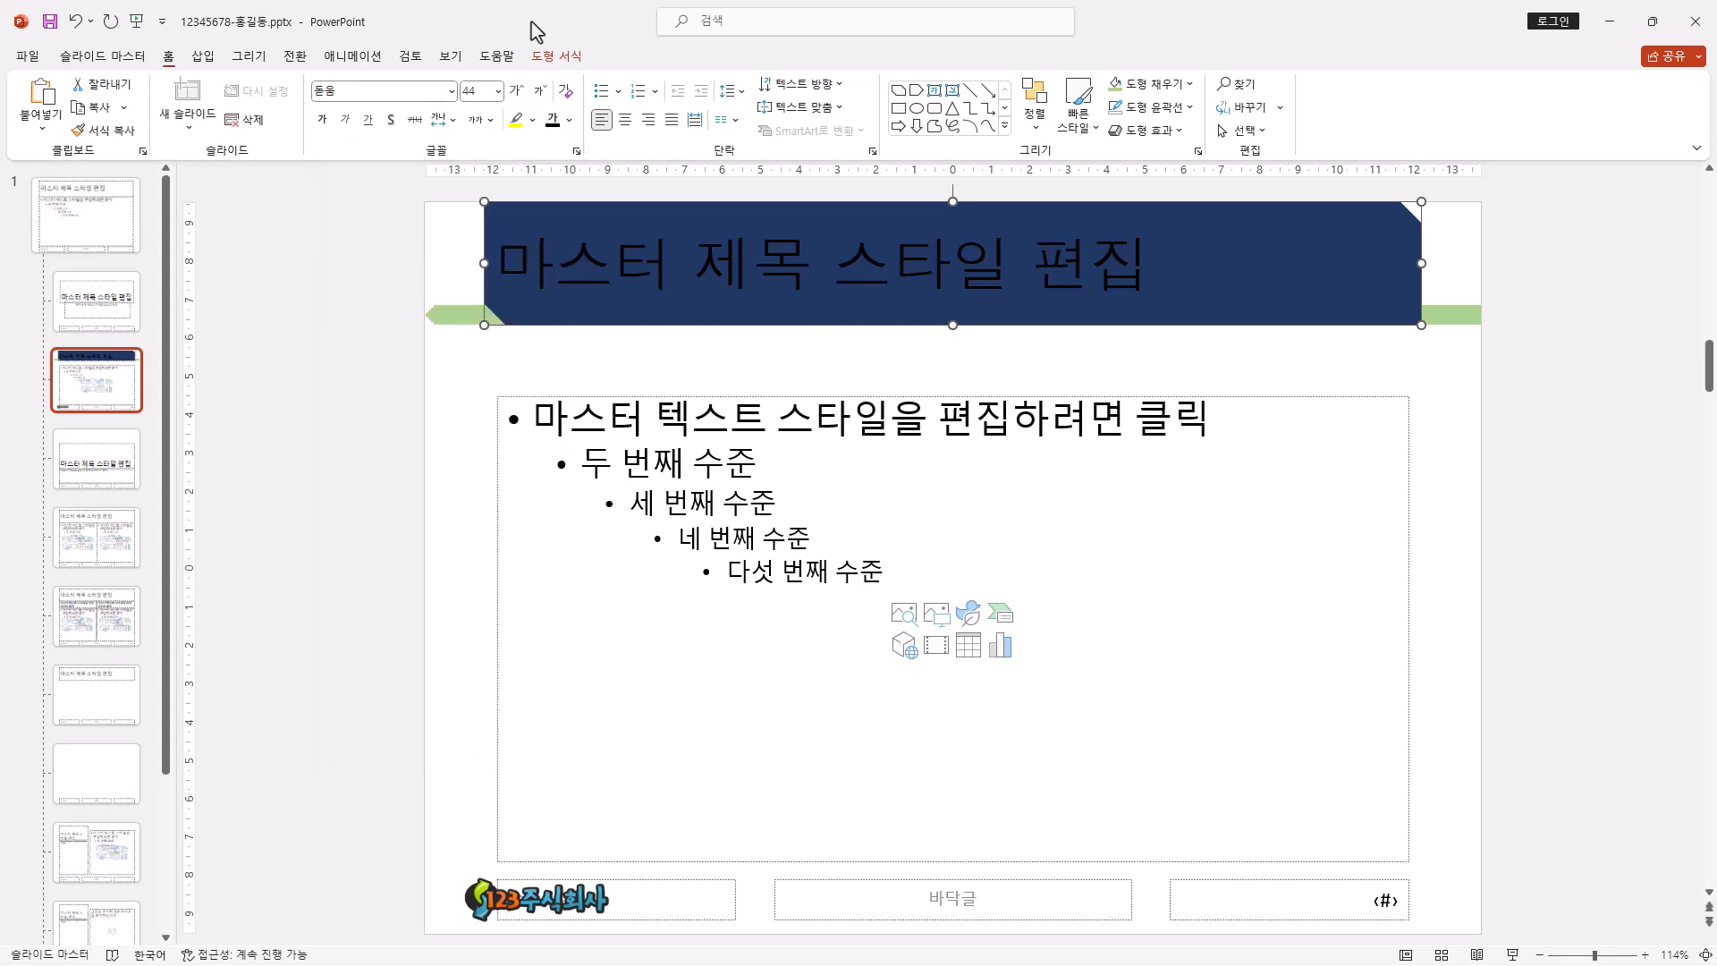
pyautogui.click(451, 91)
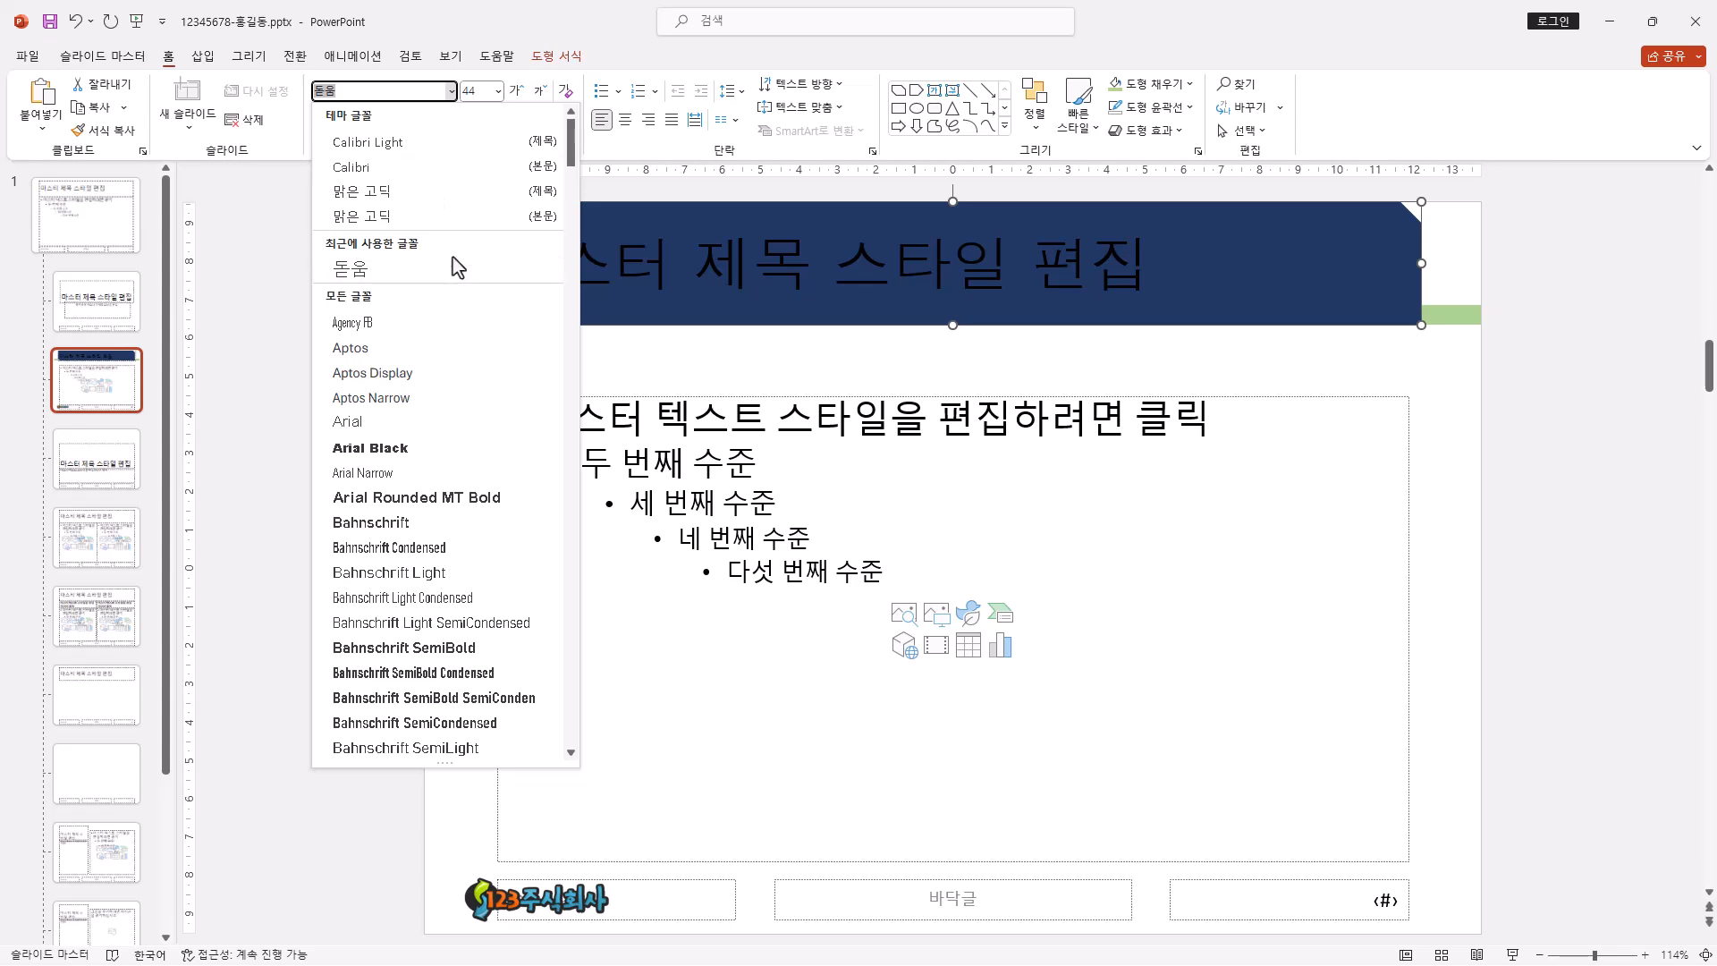
pyautogui.click(497, 27)
pyautogui.click(434, 91)
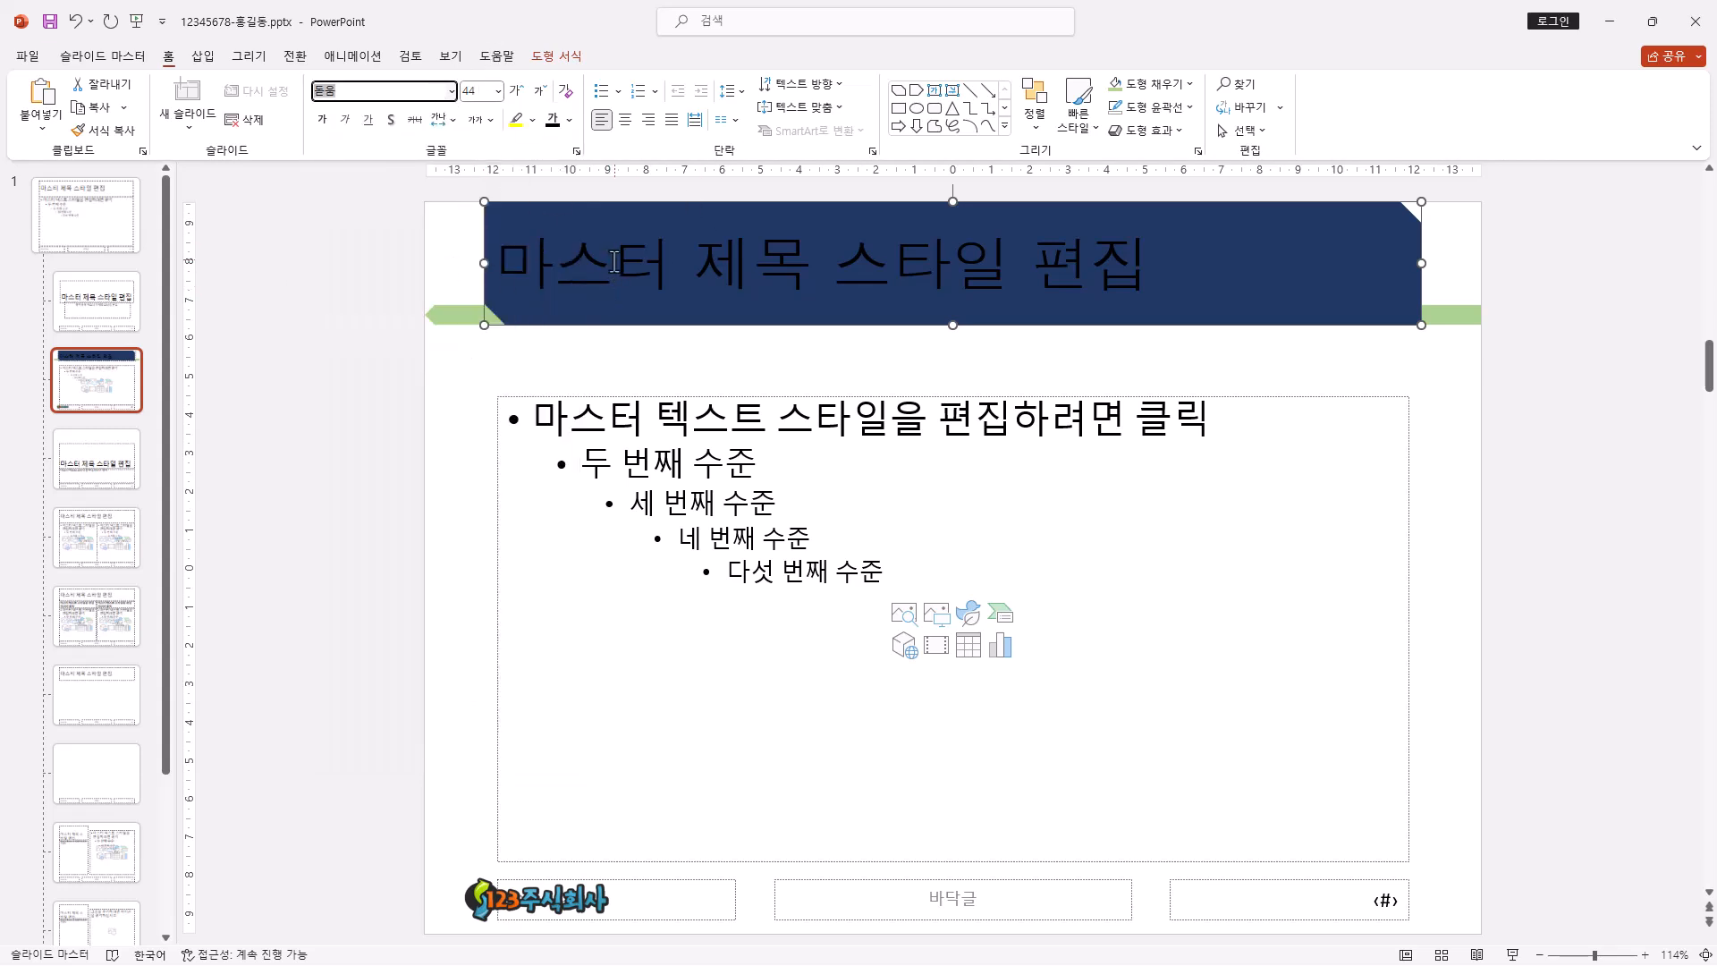
pyautogui.write('굴림')
pyautogui.press('Return')
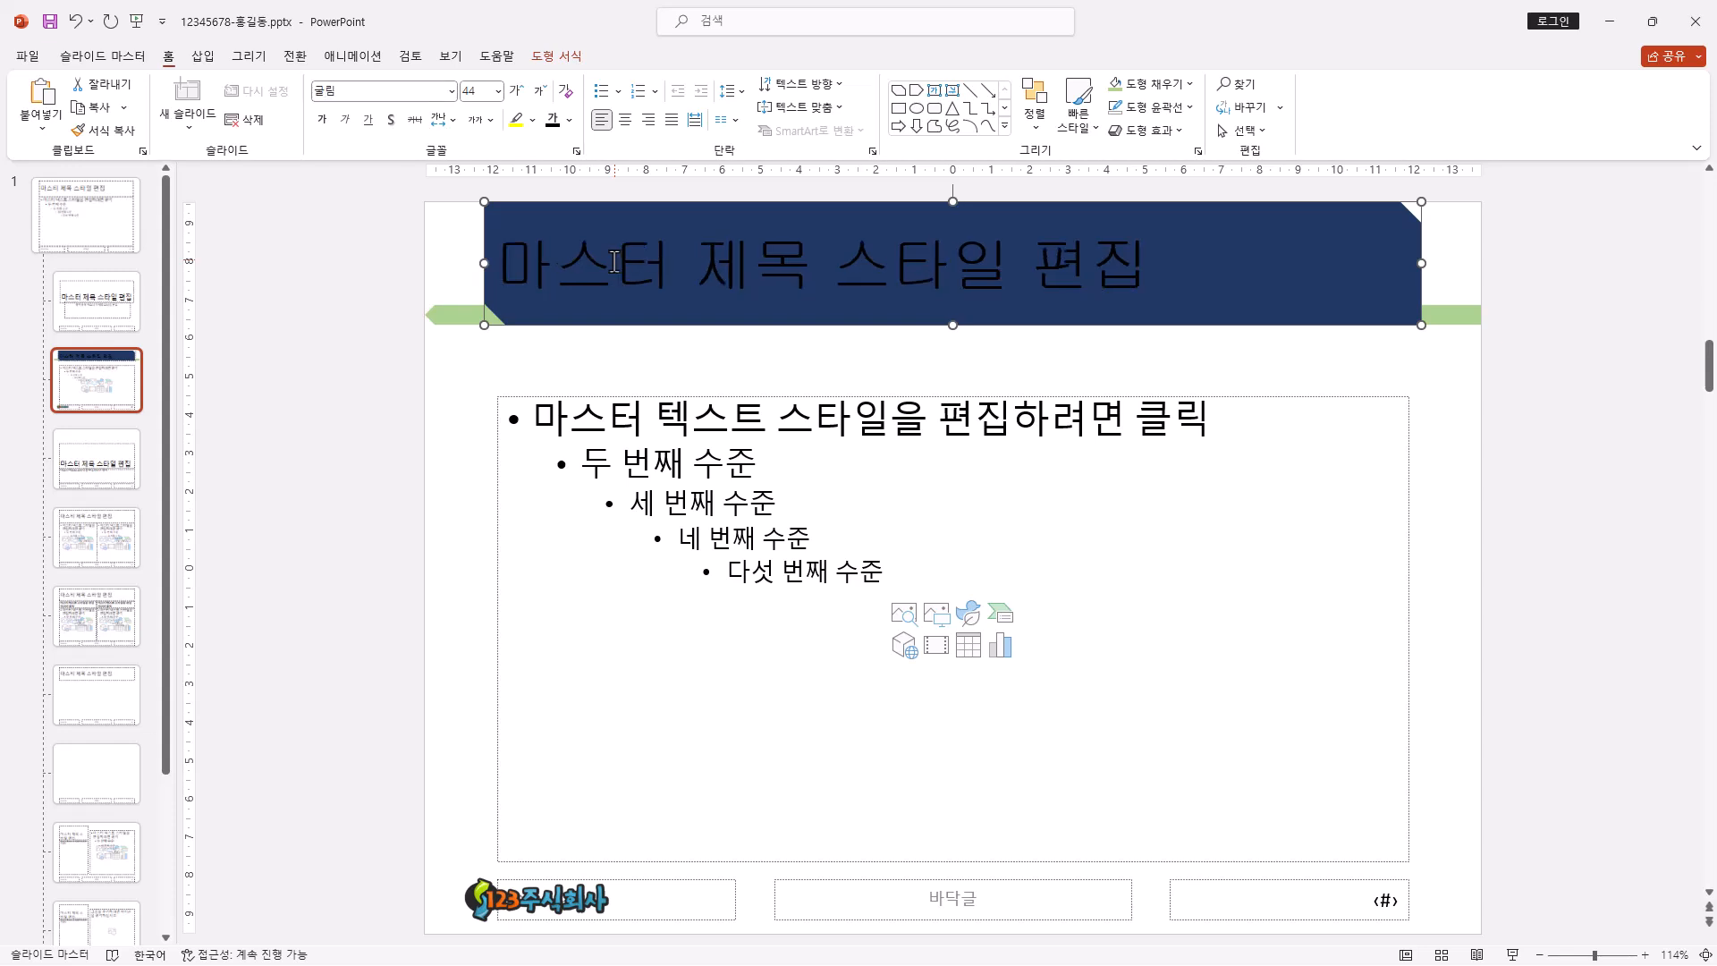
# - Change the title placeholder's font to 궁서
pyautogui.click(382, 93)
pyautogui.write('궁서')
pyautogui.press('Return')
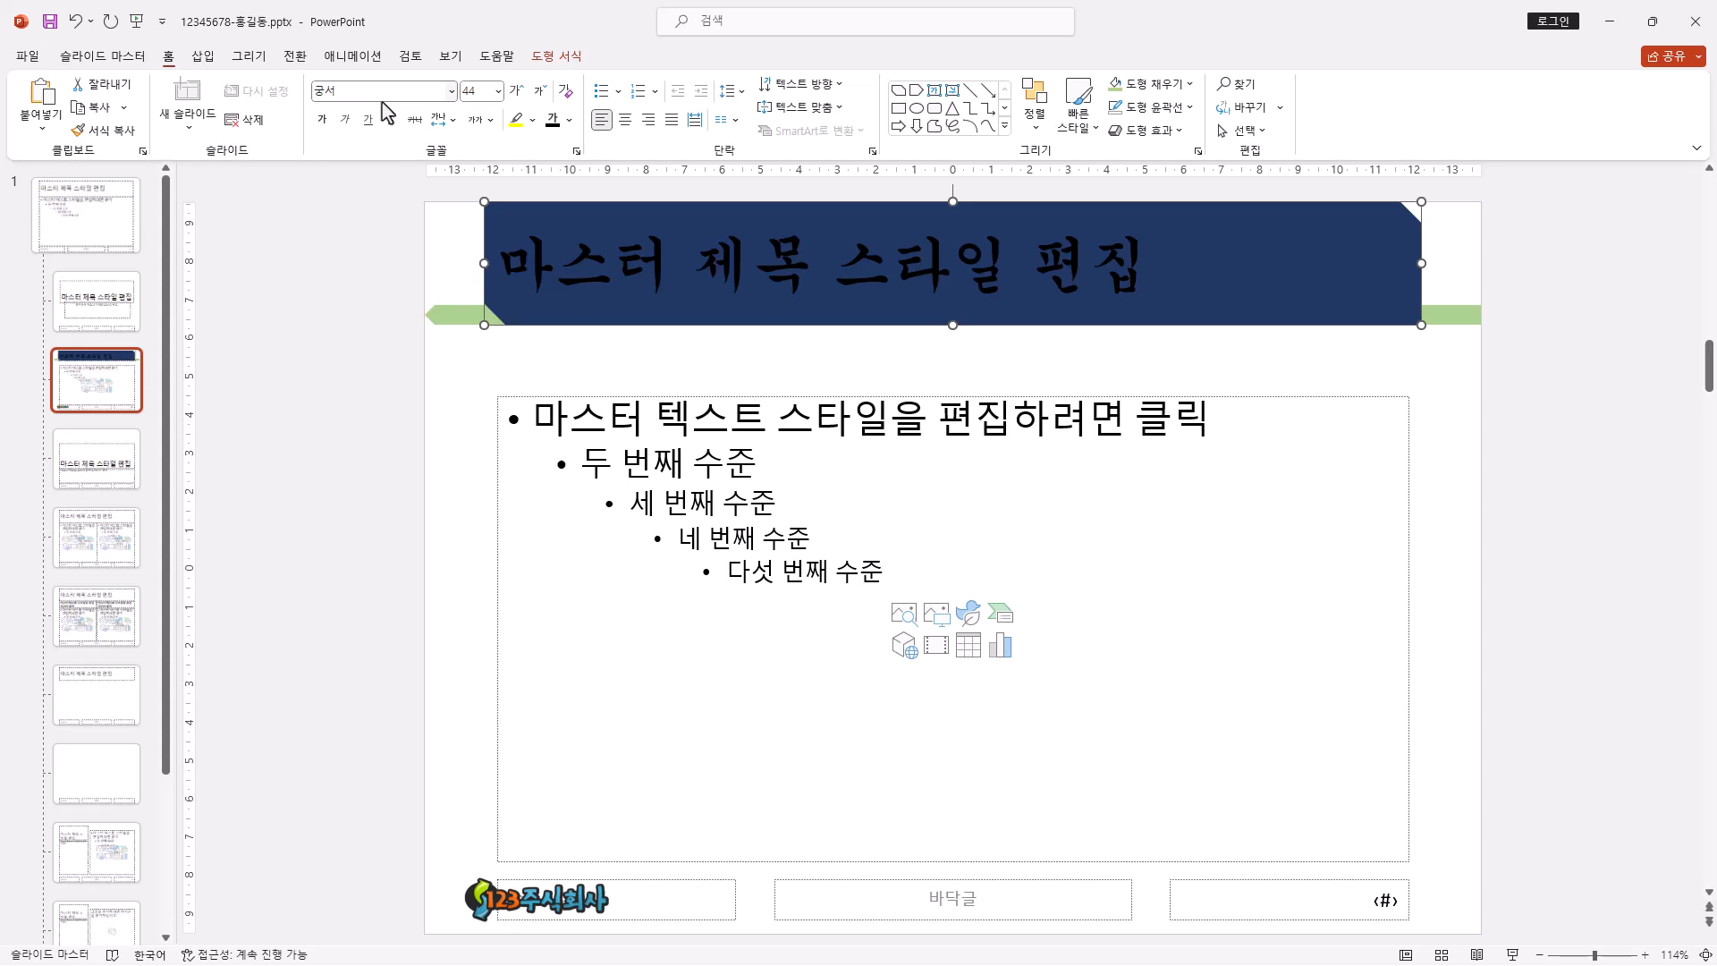
# - Set the title placeholder's font back to 돋움
pyautogui.click(452, 90)
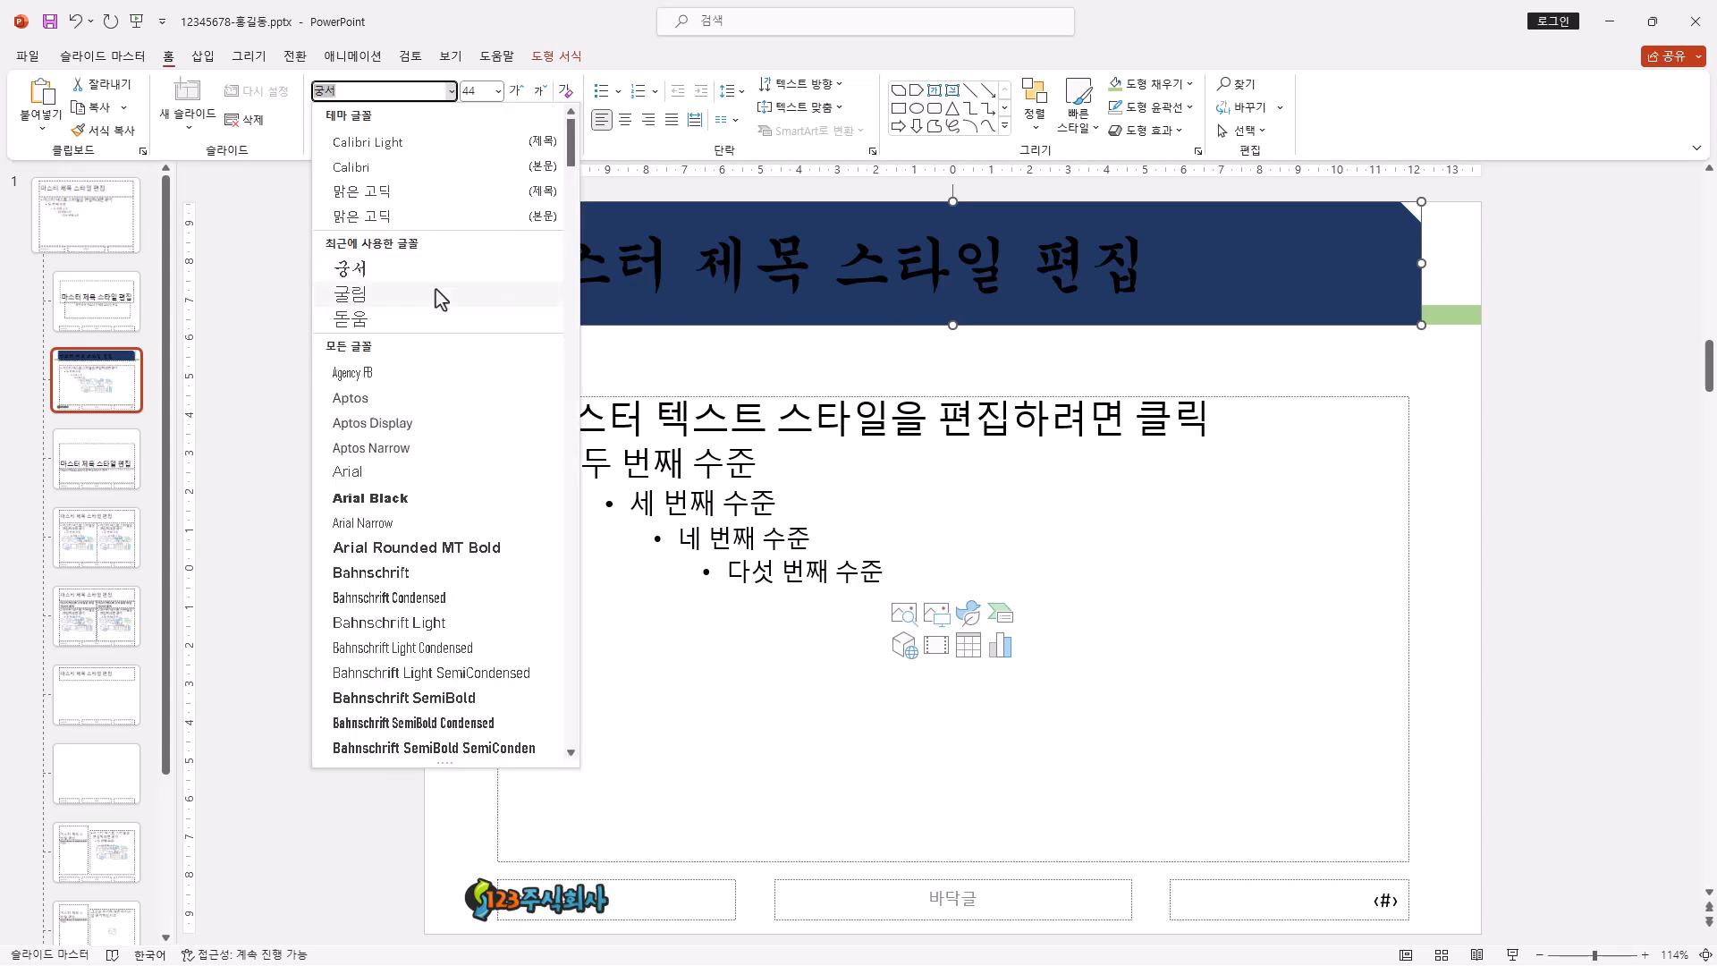
pyautogui.click(438, 320)
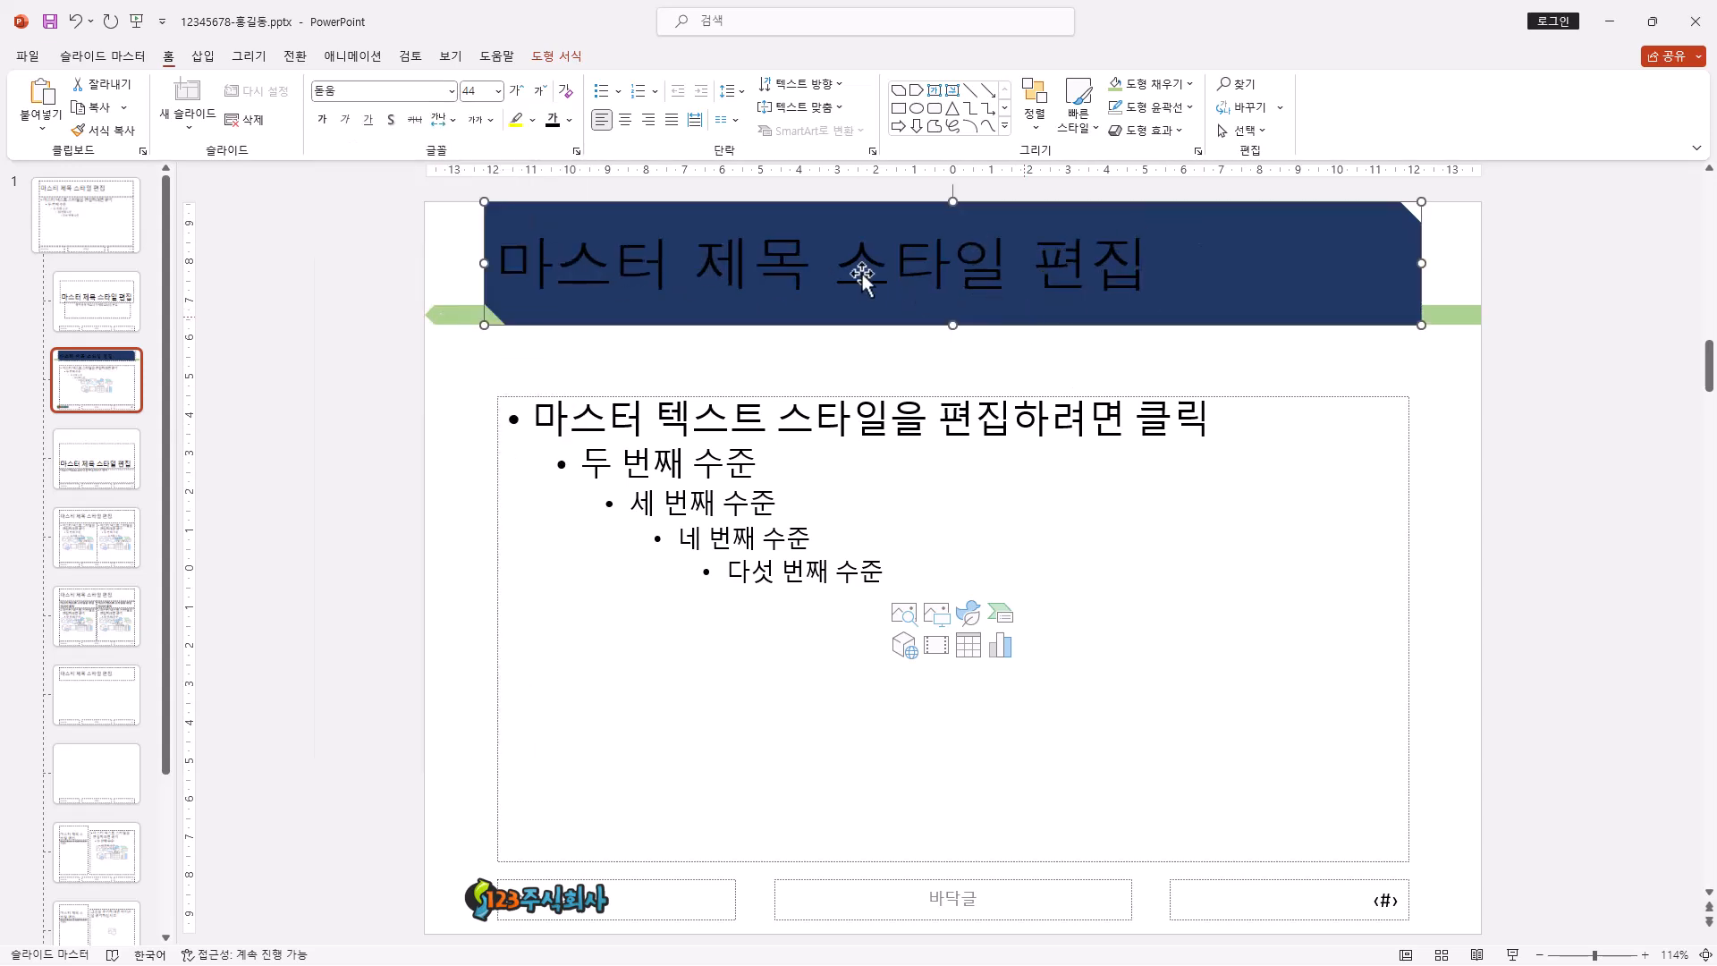
pyautogui.click(452, 91)
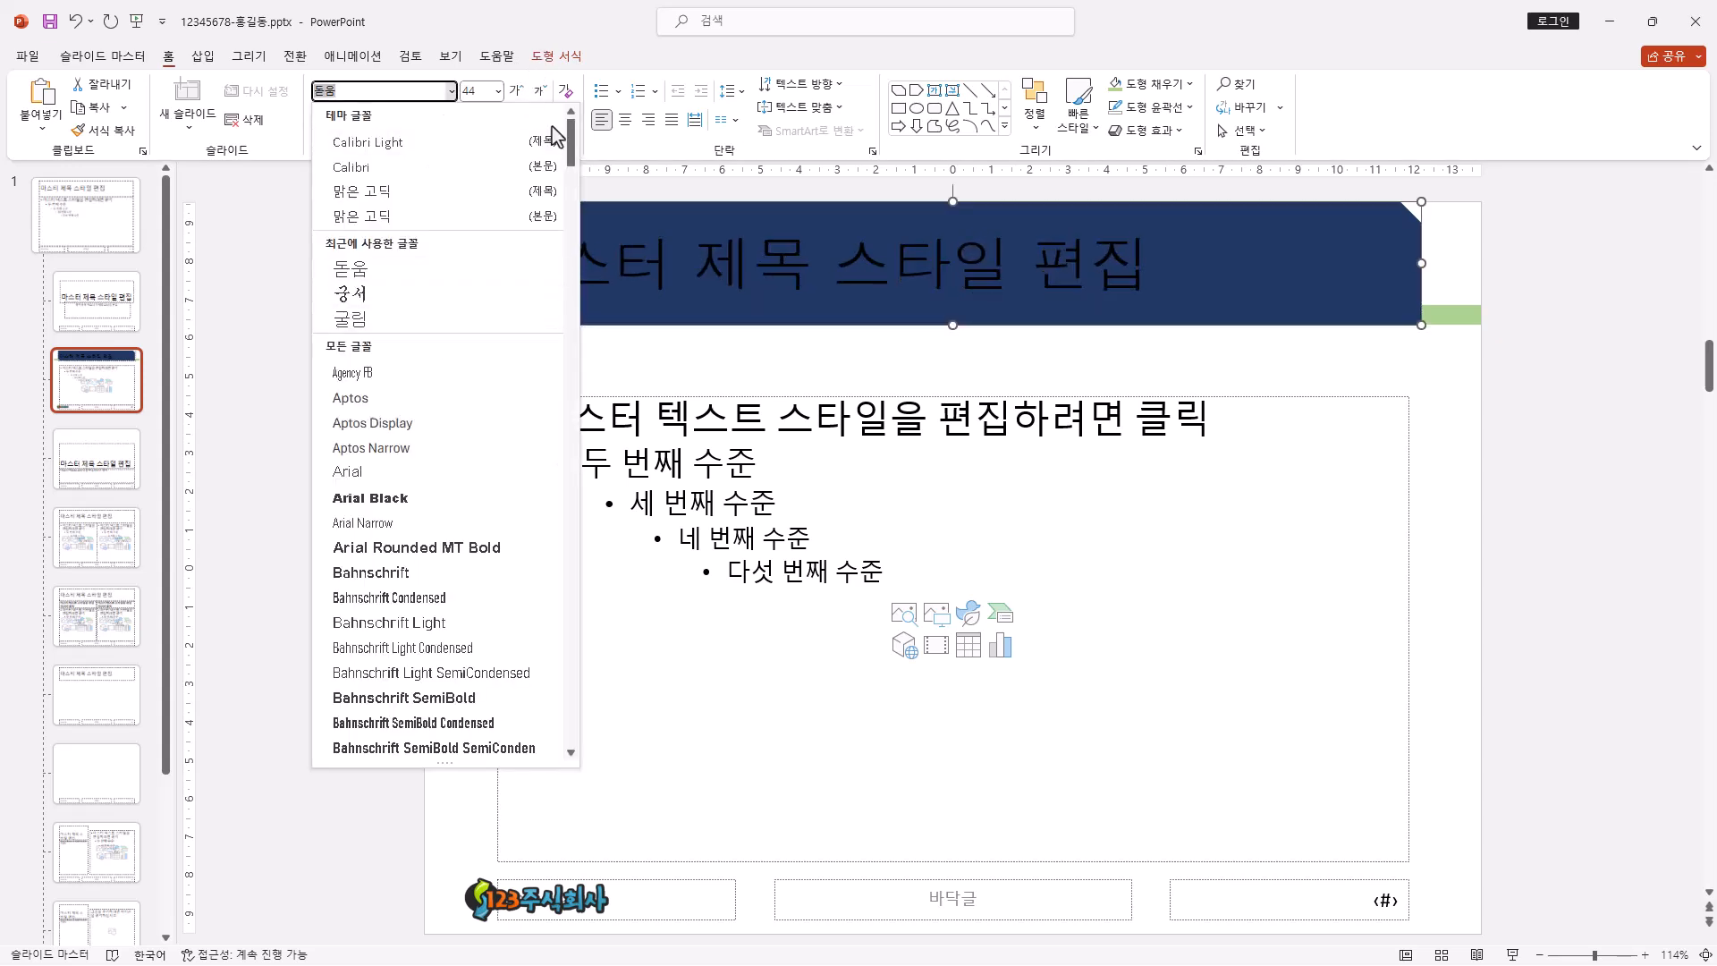
pyautogui.click(490, 16)
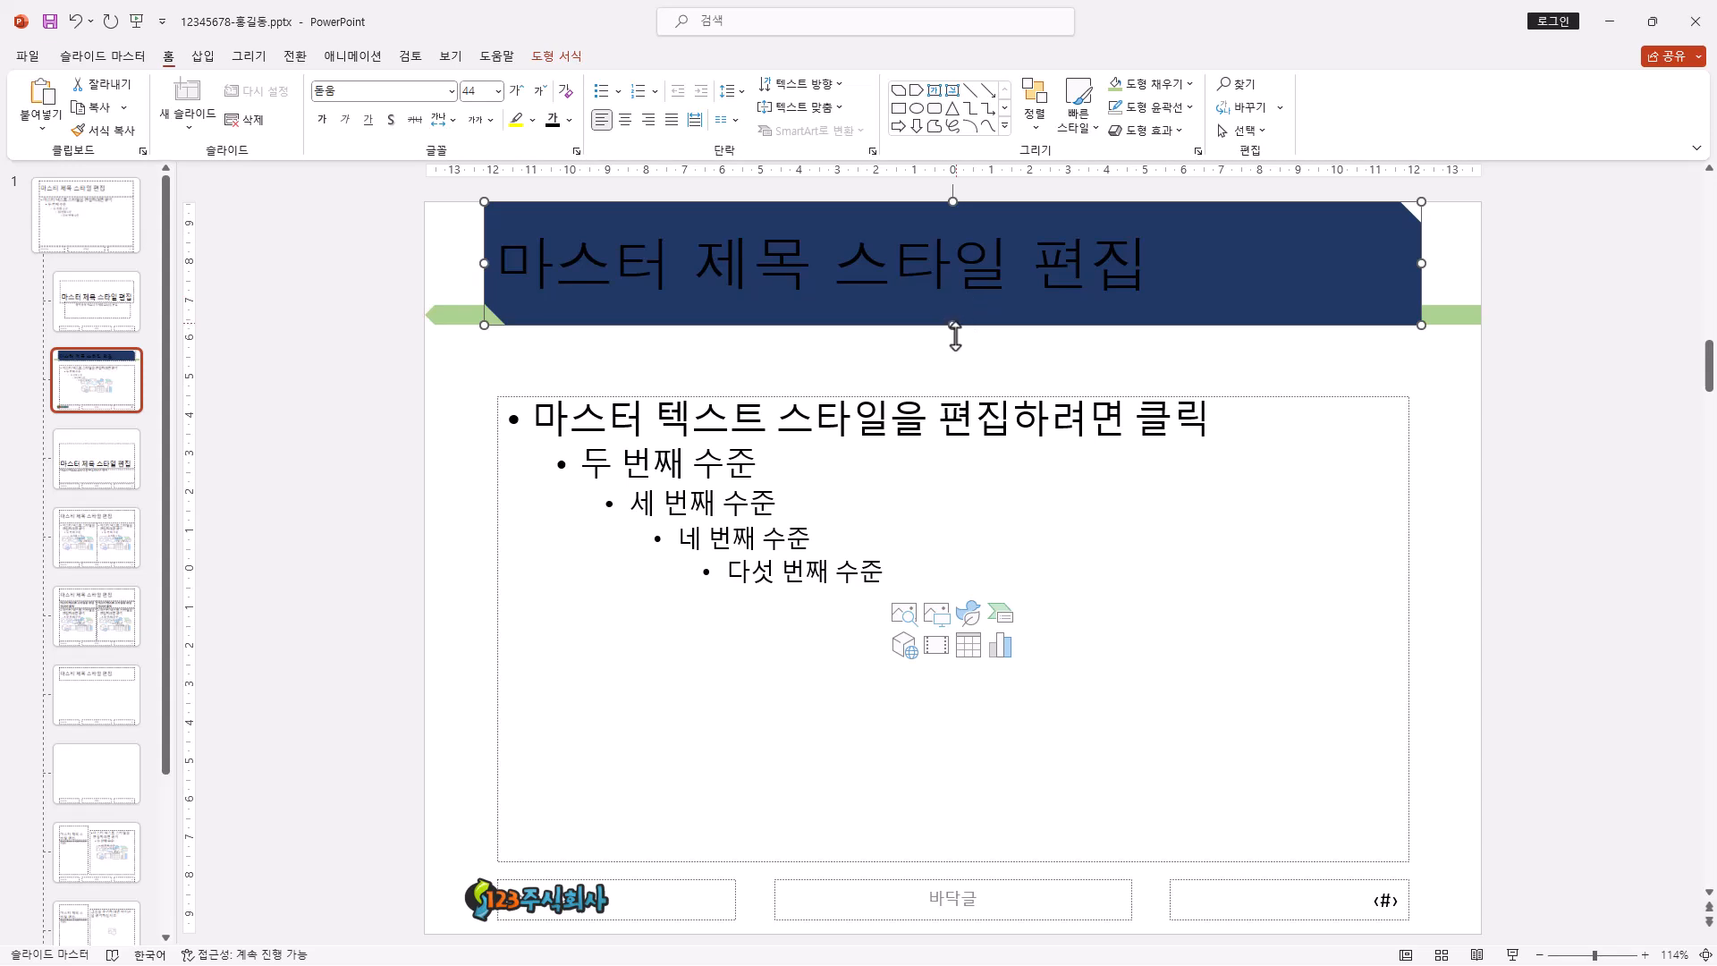
# - Set the title placeholder's text to size 40 and colour it white
pyautogui.click(541, 92)
pyautogui.click(497, 91)
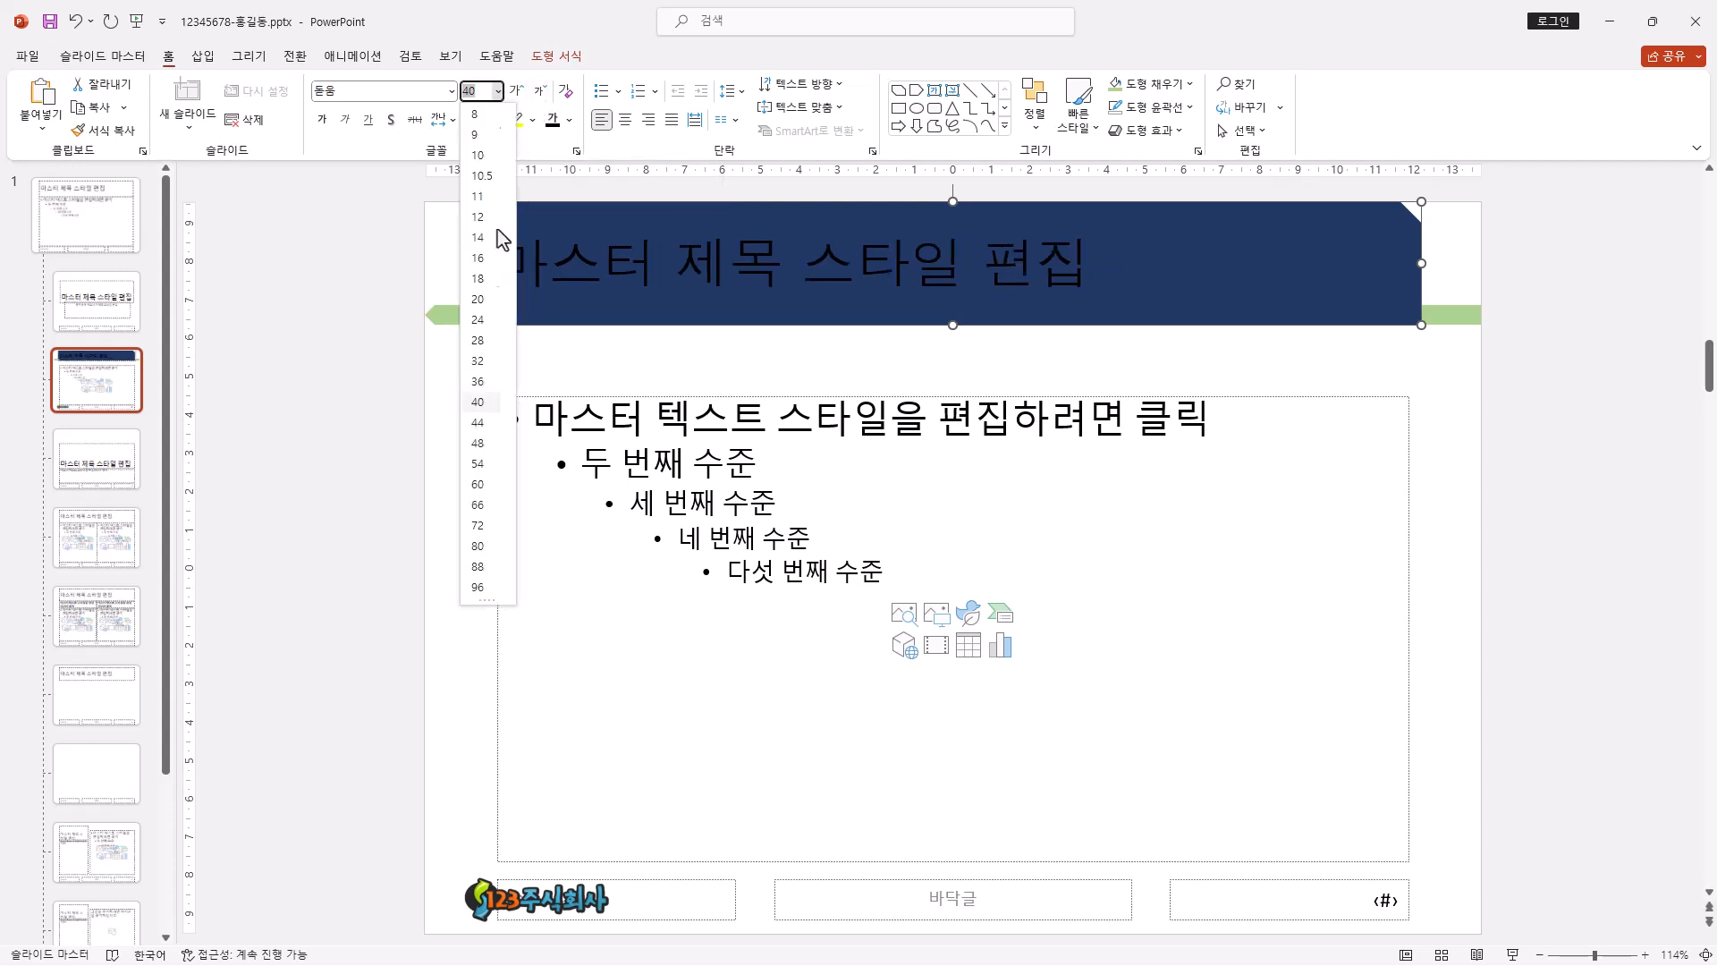
pyautogui.click(493, 410)
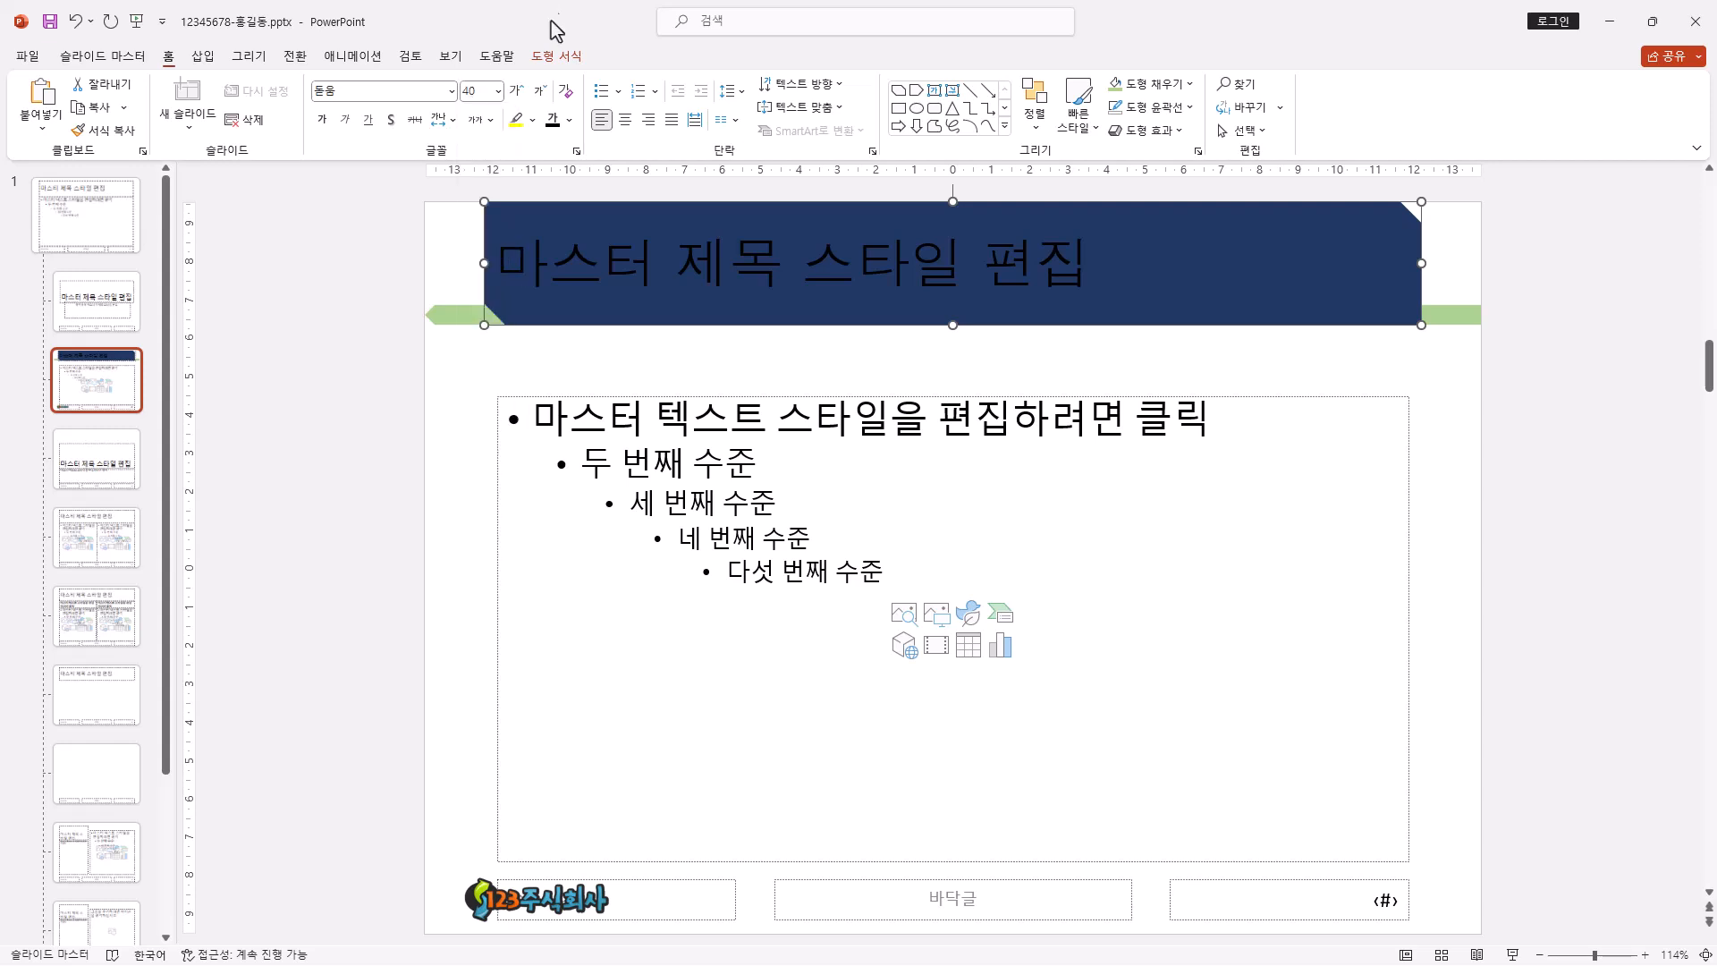
pyautogui.click(482, 90)
pyautogui.click(498, 91)
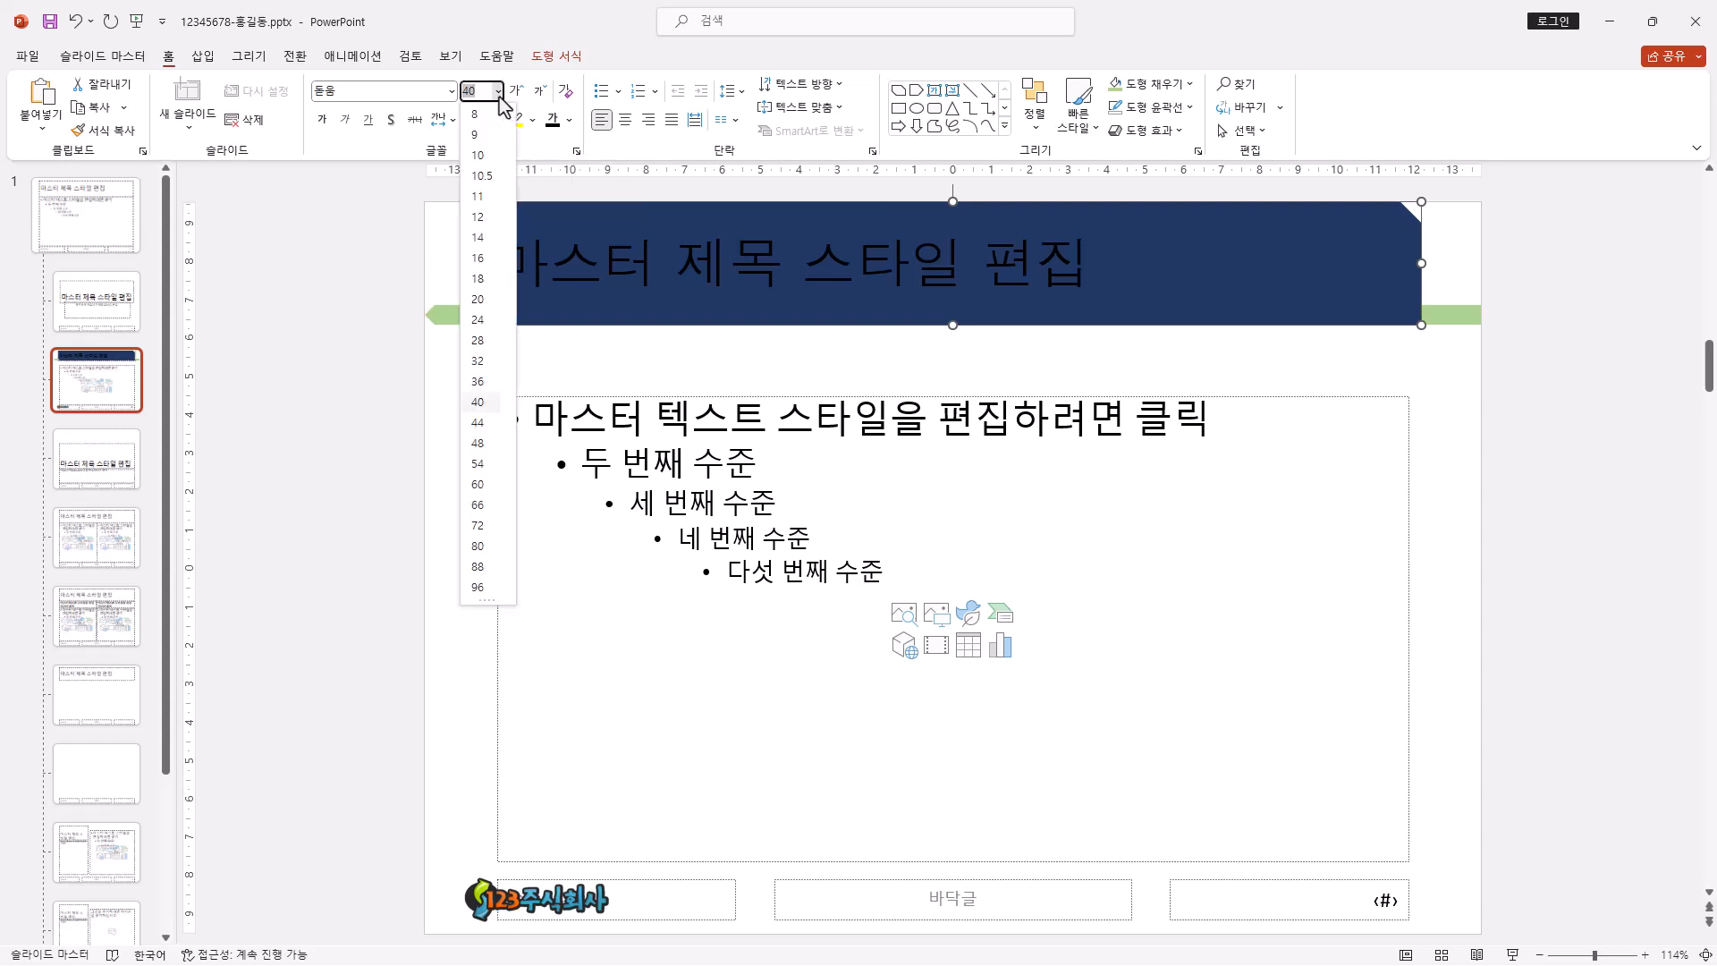
pyautogui.click(589, 27)
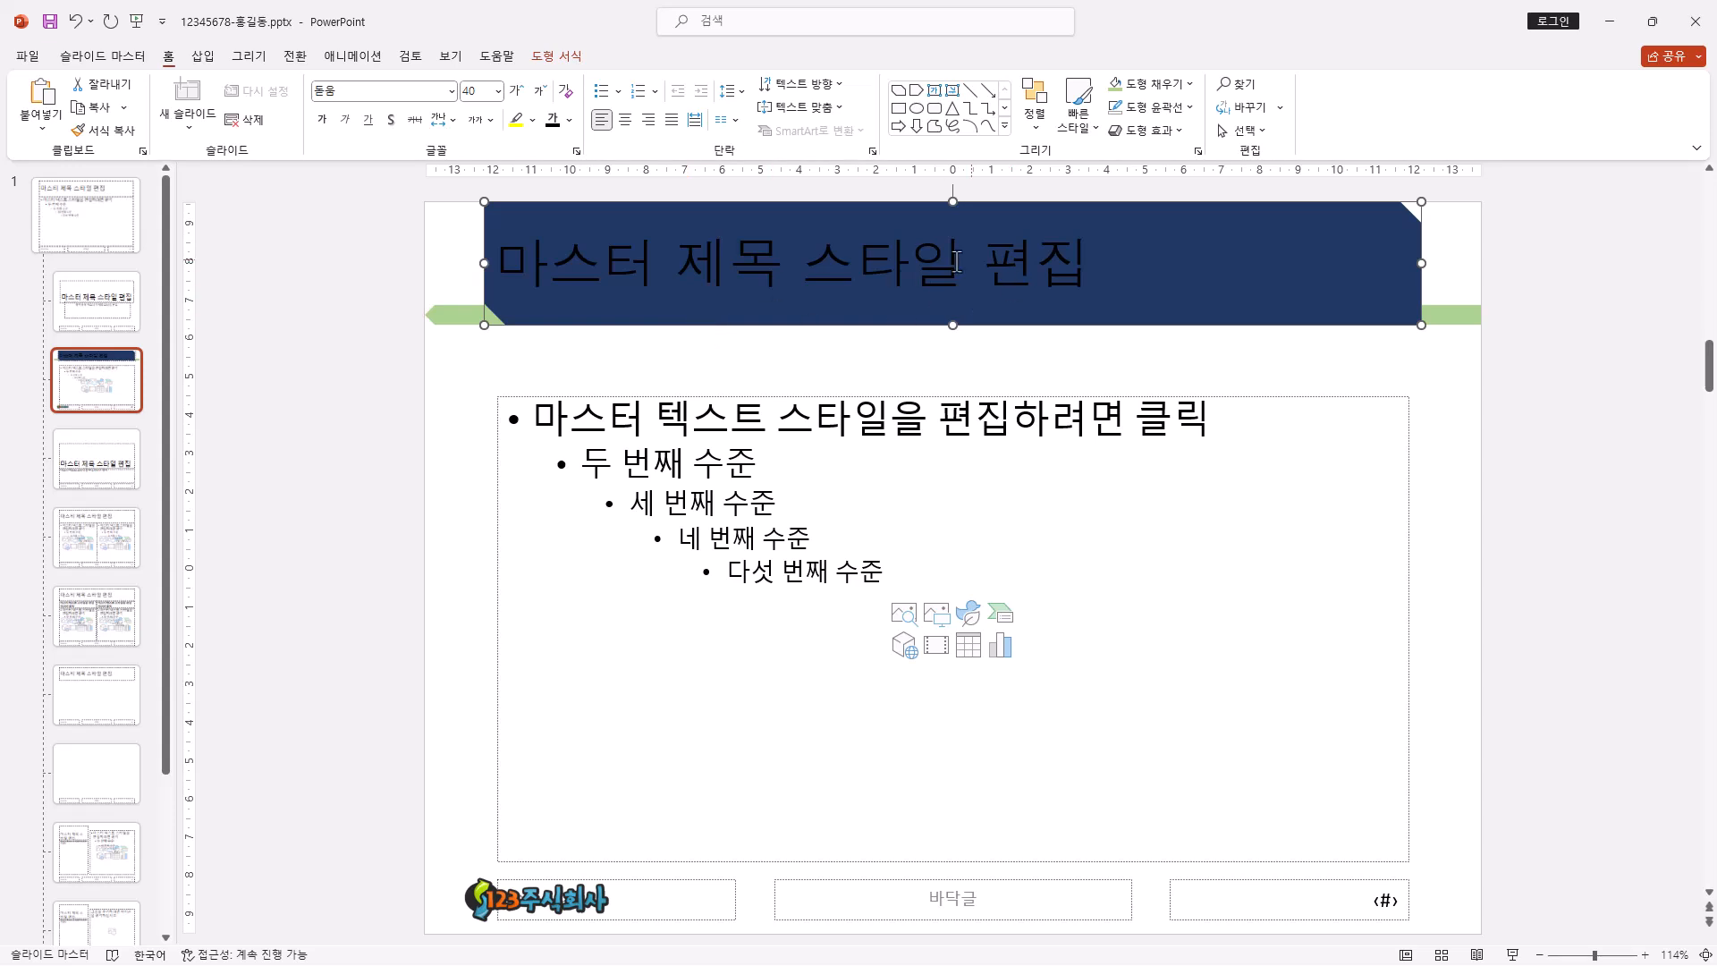
pyautogui.click(570, 120)
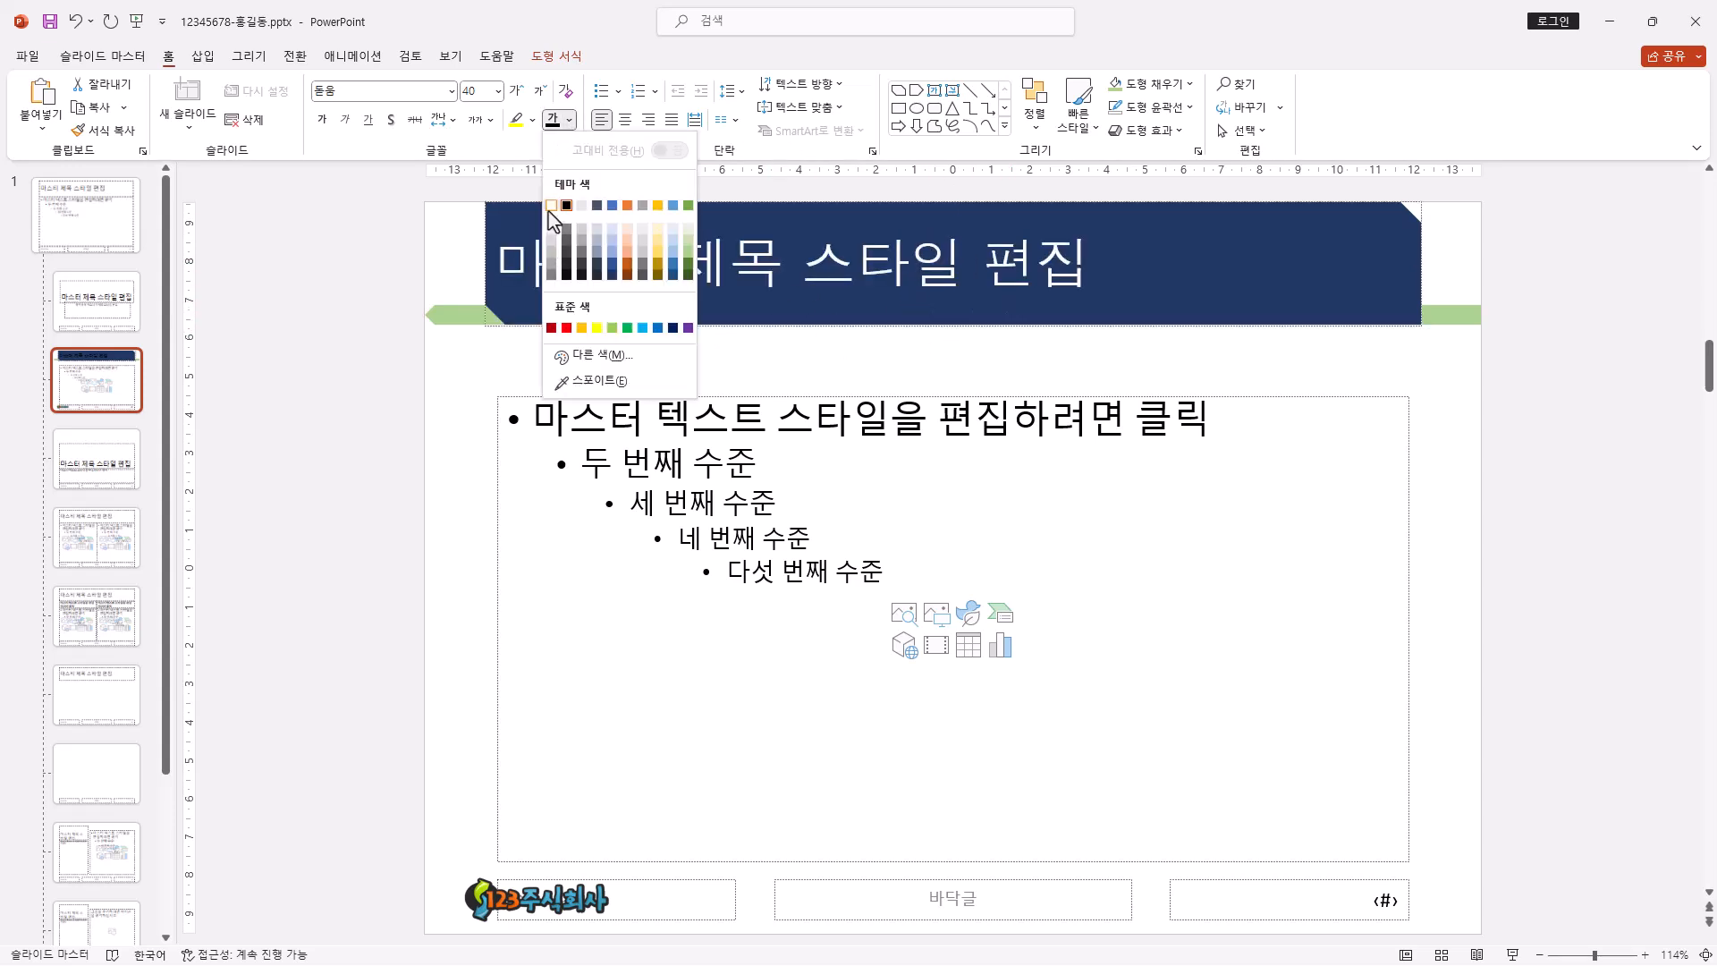
pyautogui.click(581, 206)
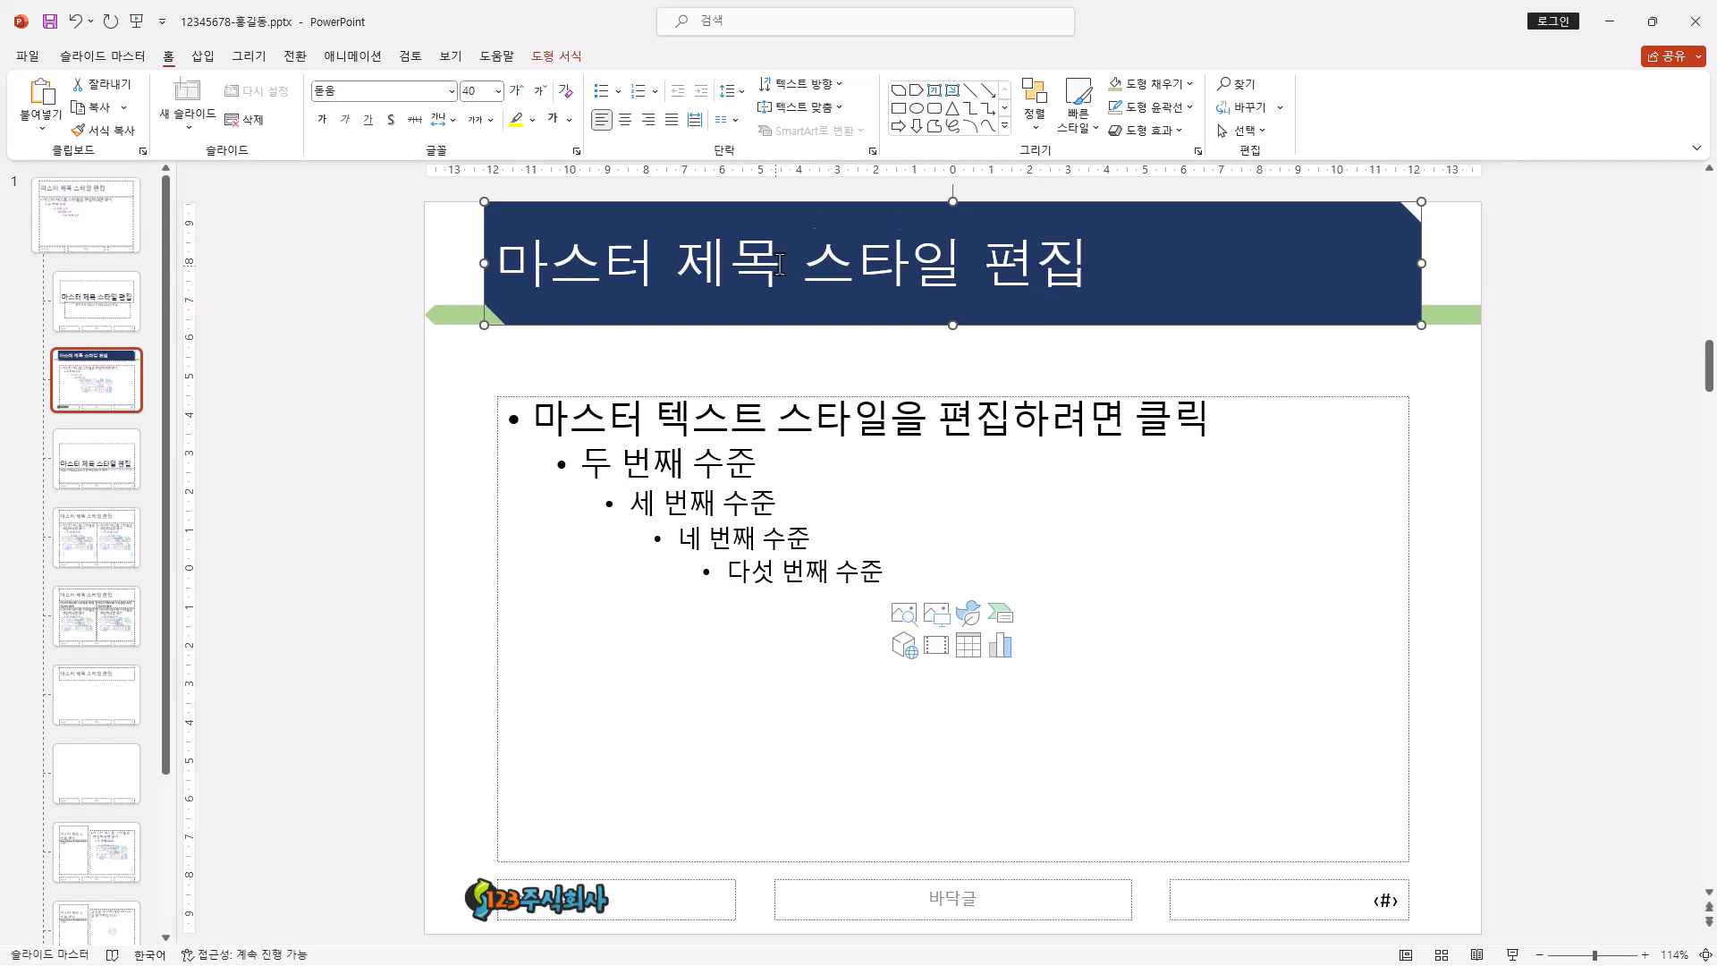
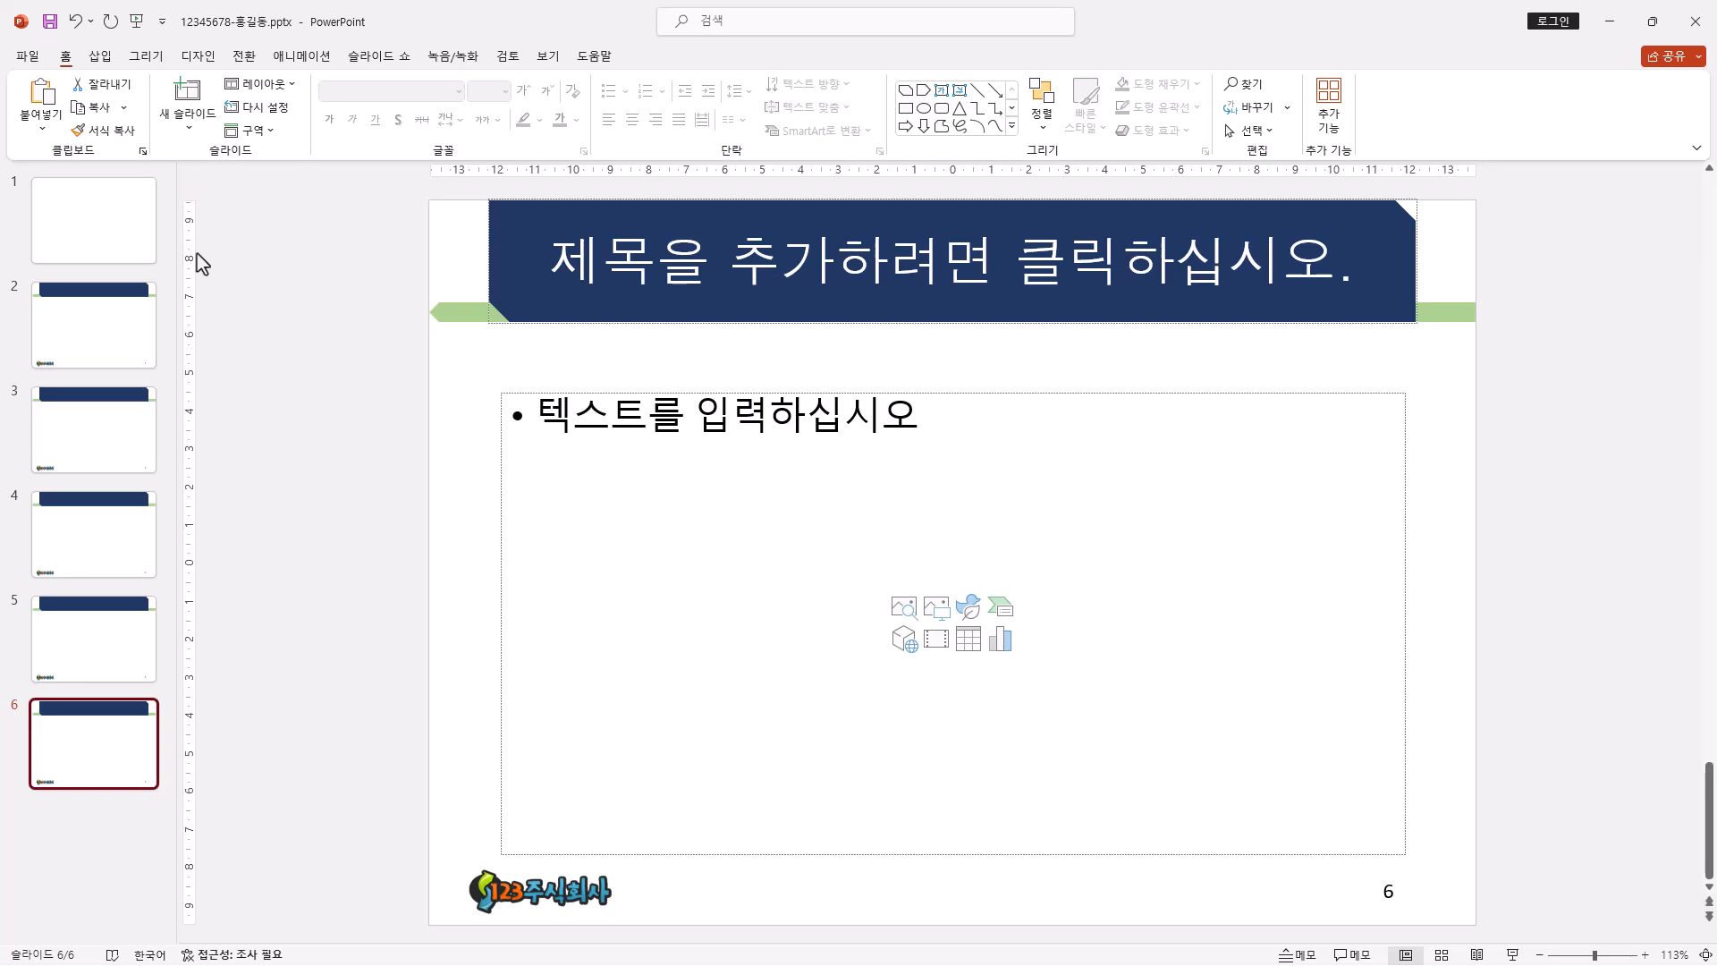
# - Delete the title and subtitle placeholders from slide 1
pyautogui.click(131, 243)
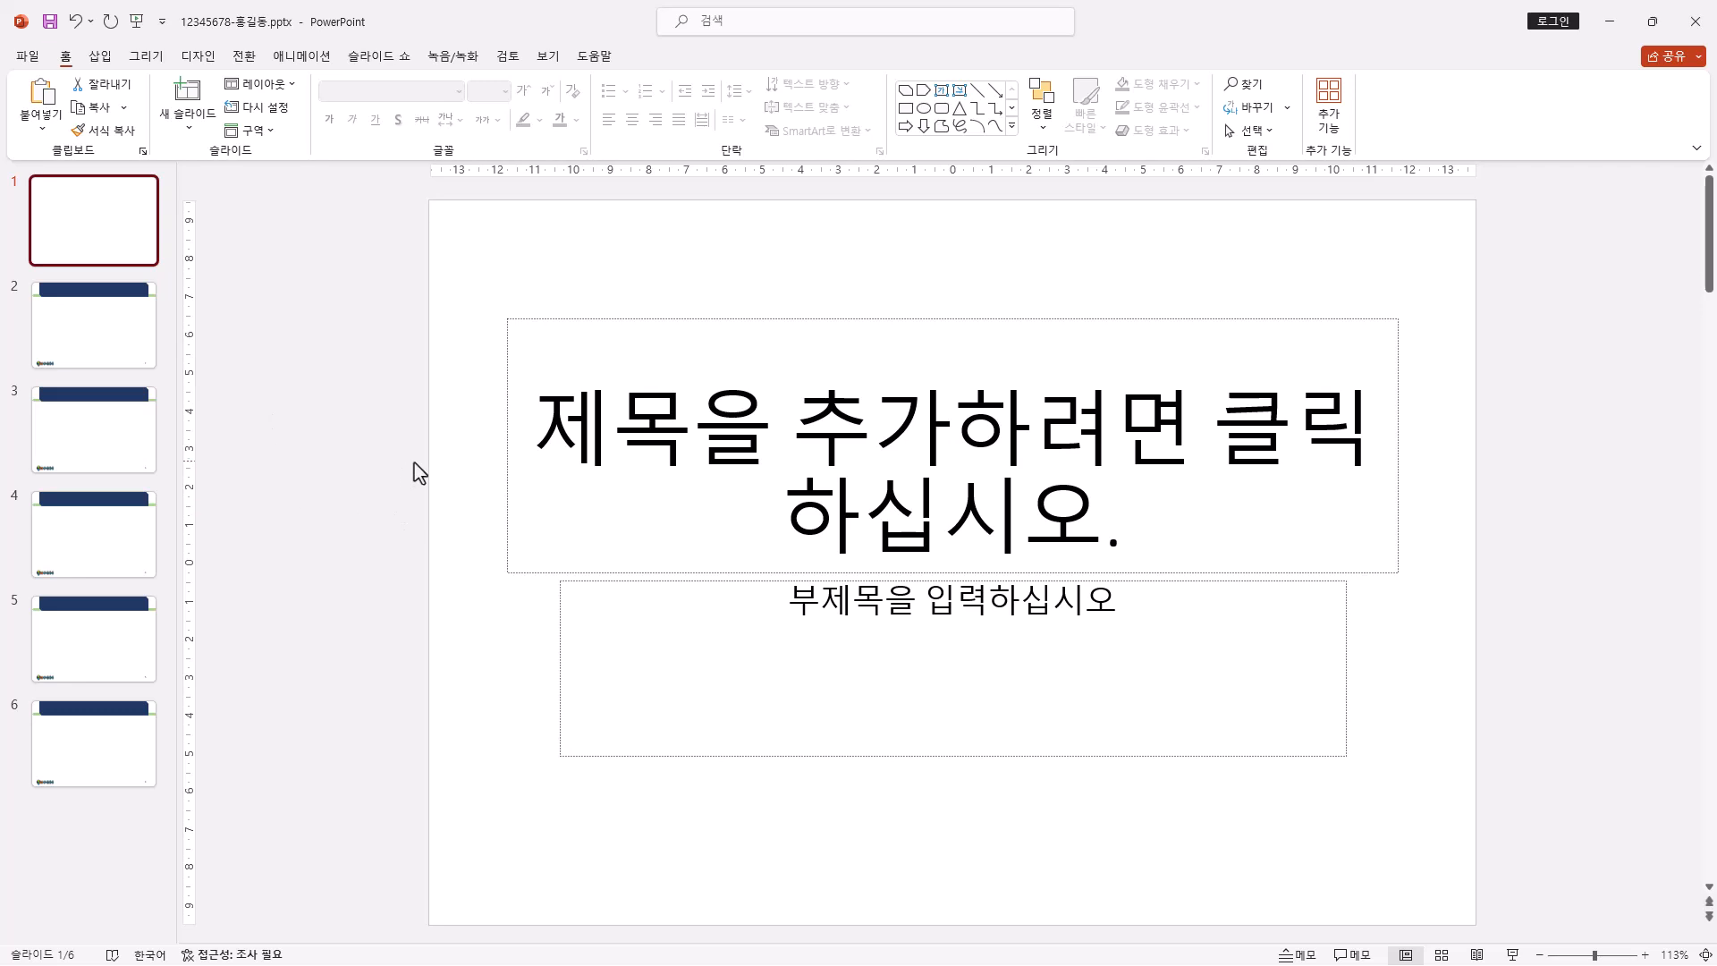
pyautogui.moveTo(469, 254); pyautogui.dragTo(1521, 834)
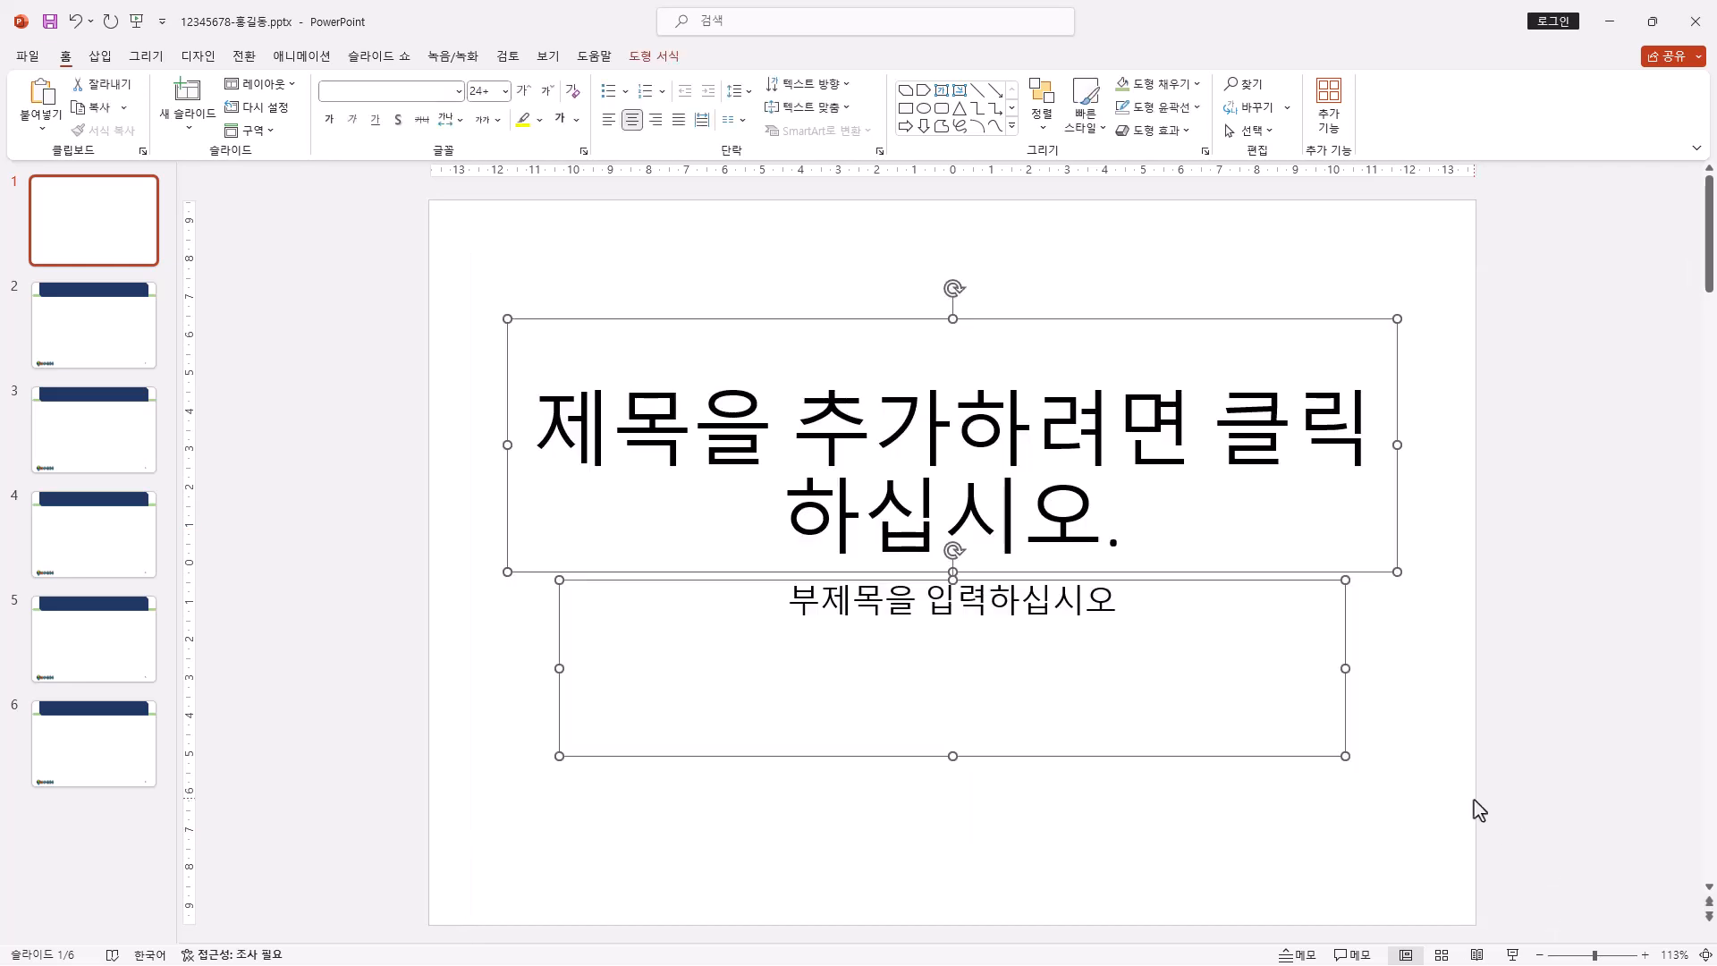
pyautogui.press('Delete')
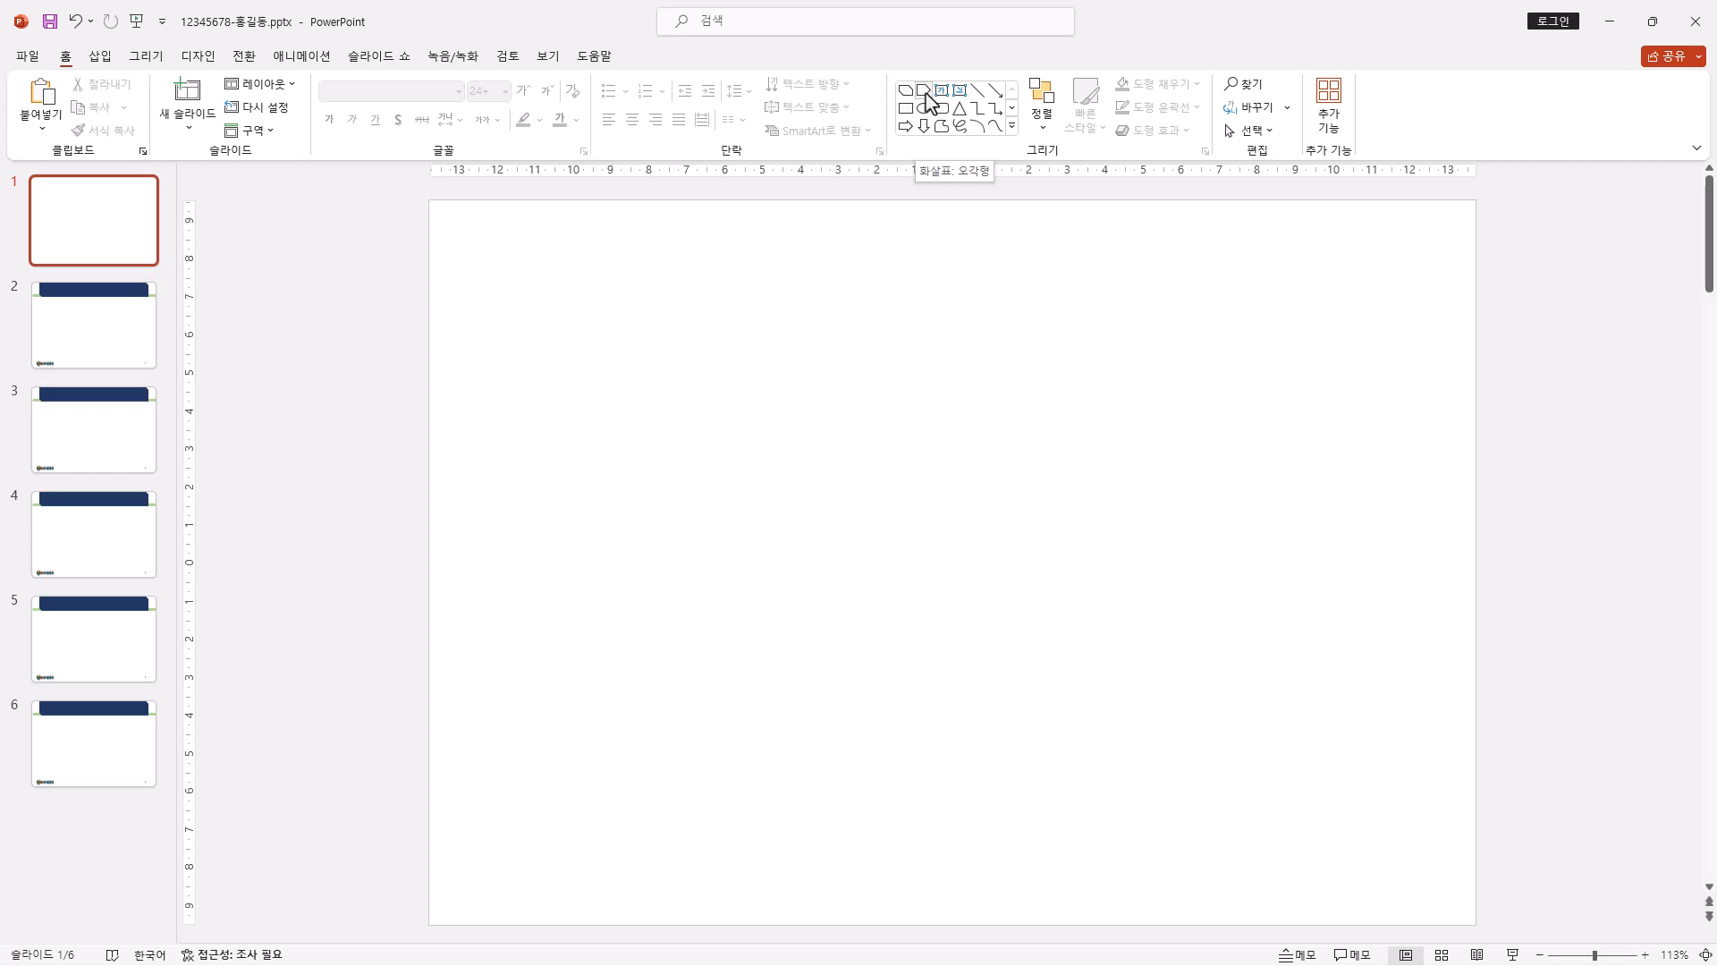
# - Draw a pentagon block arrow over the left half of slide 1 at full slide height, about 19.05 by 14.35 cm
pyautogui.click(1012, 127)
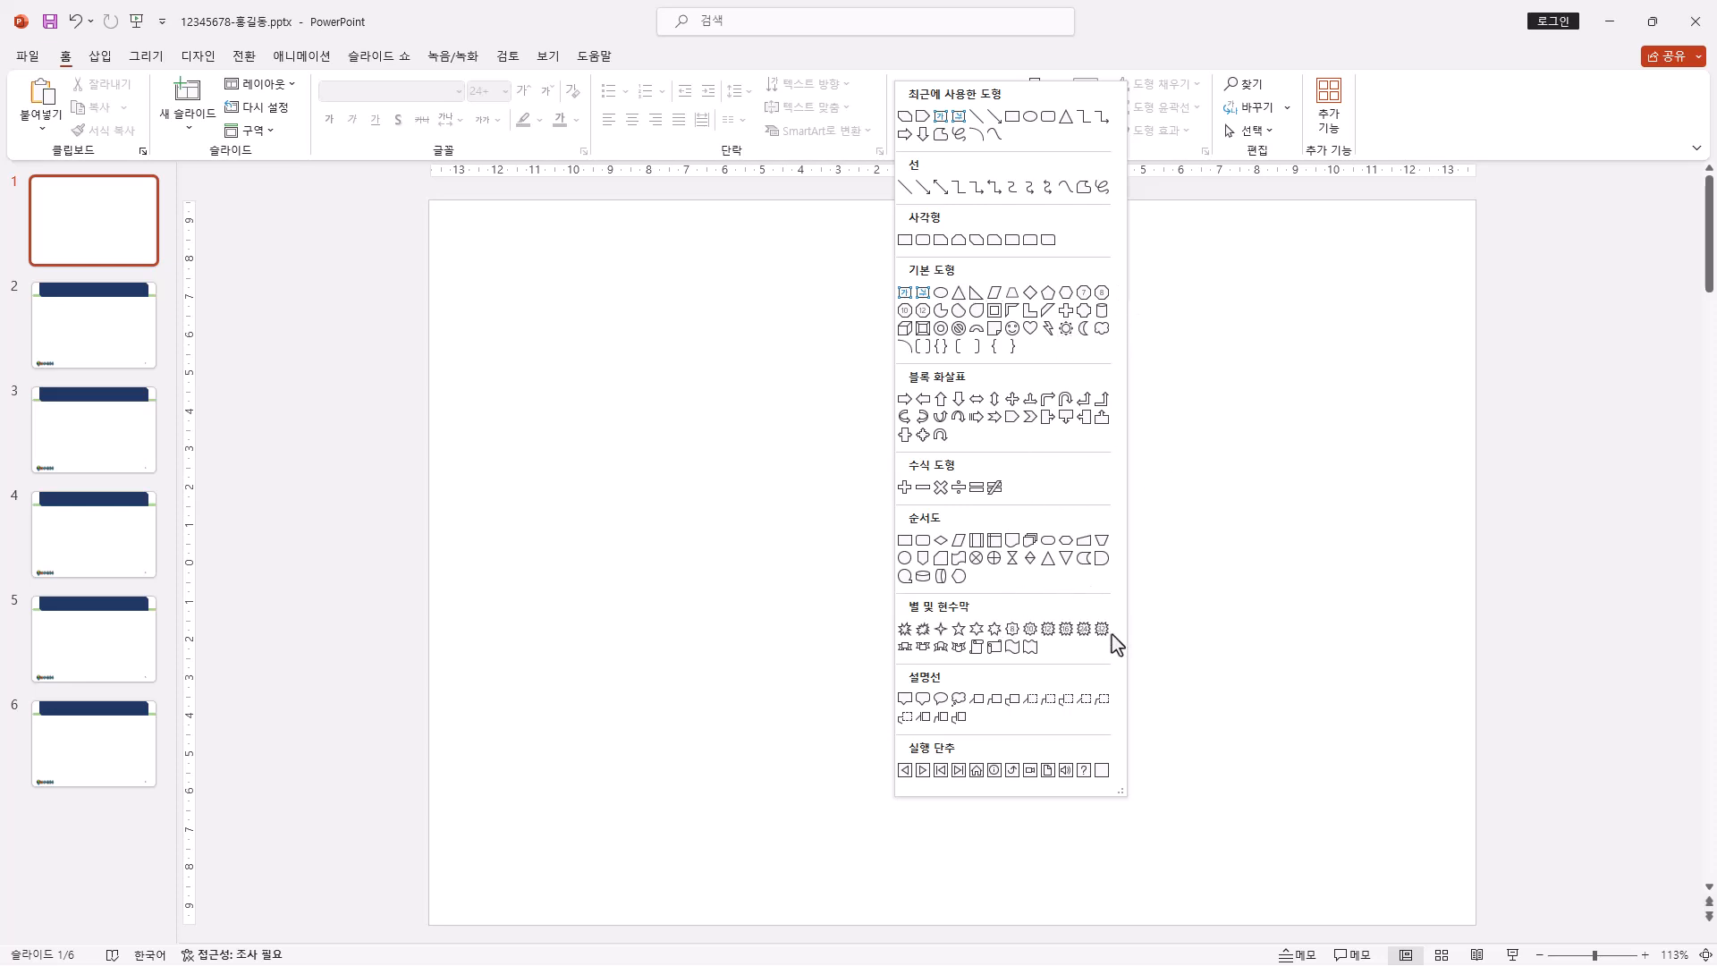
pyautogui.click(1060, 37)
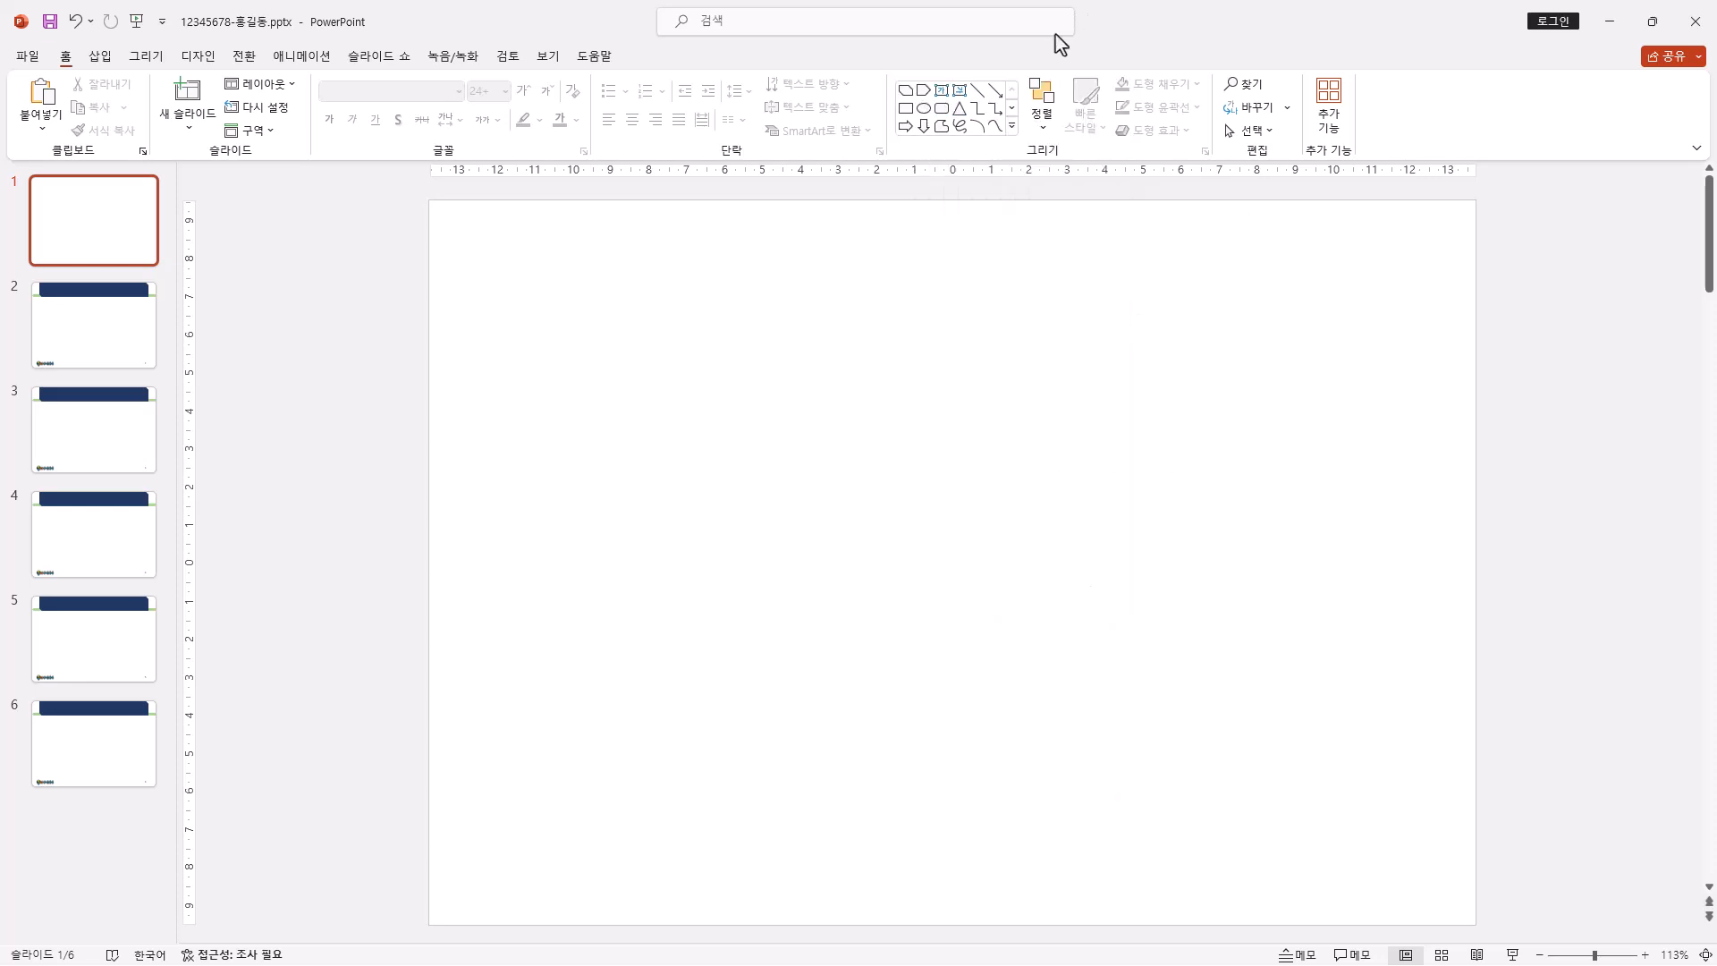
pyautogui.click(1016, 127)
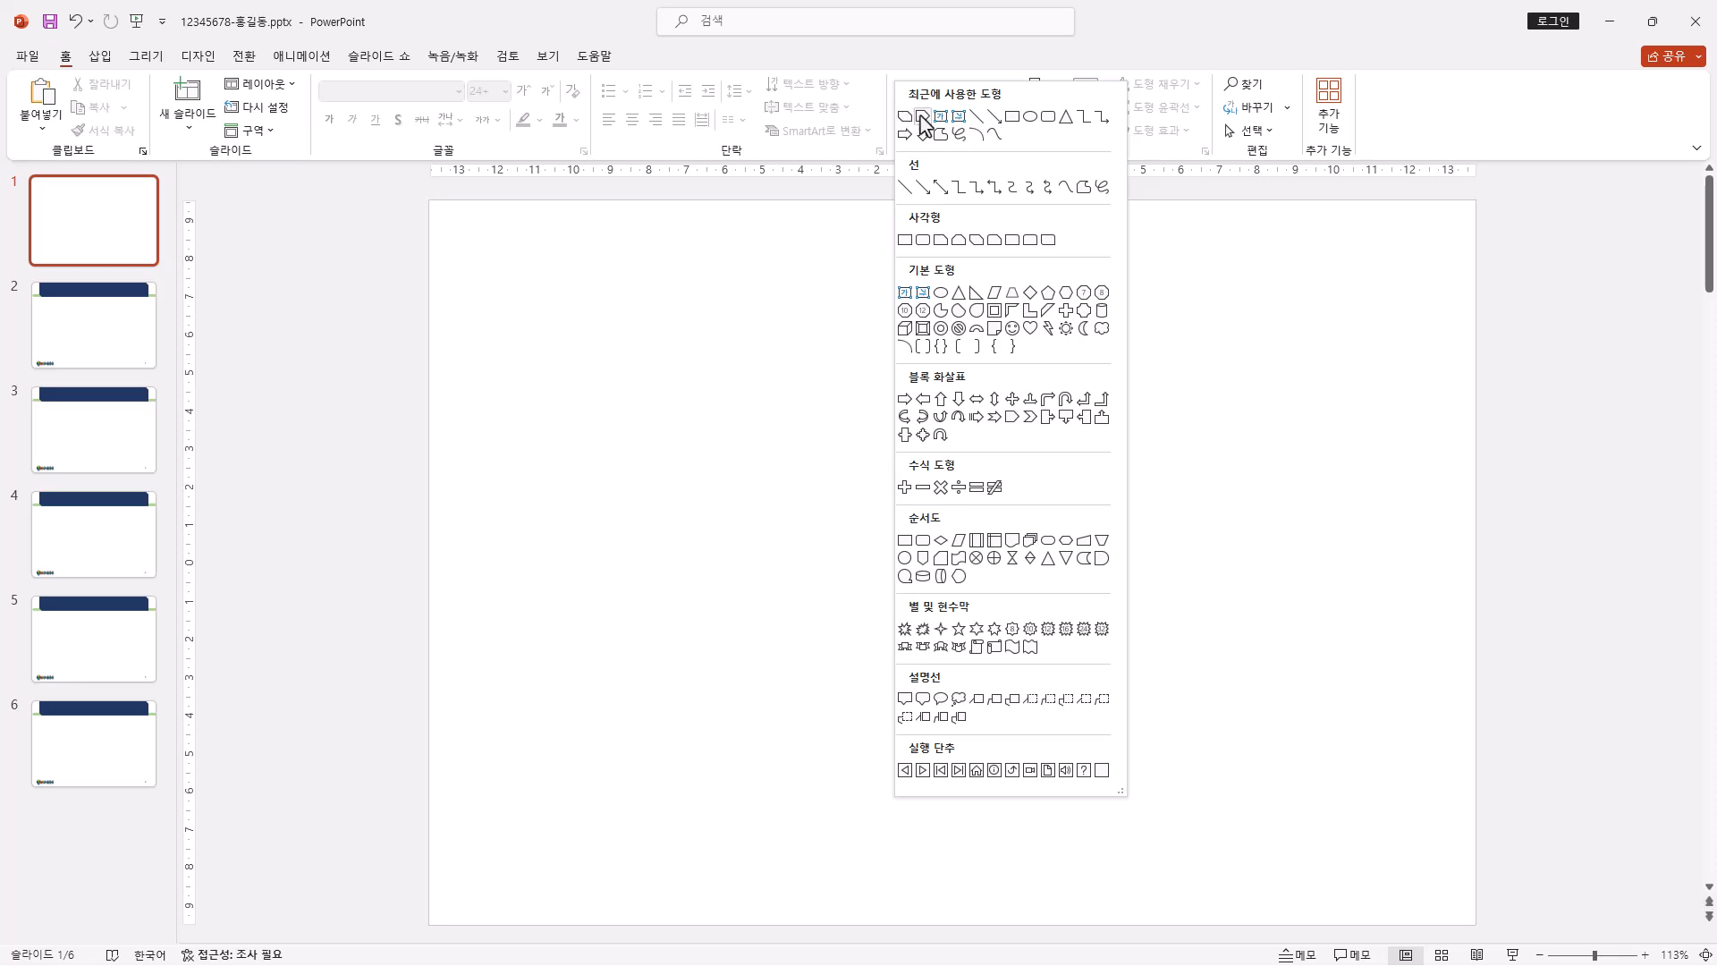
pyautogui.click(1014, 418)
pyautogui.moveTo(431, 203); pyautogui.dragTo(972, 925)
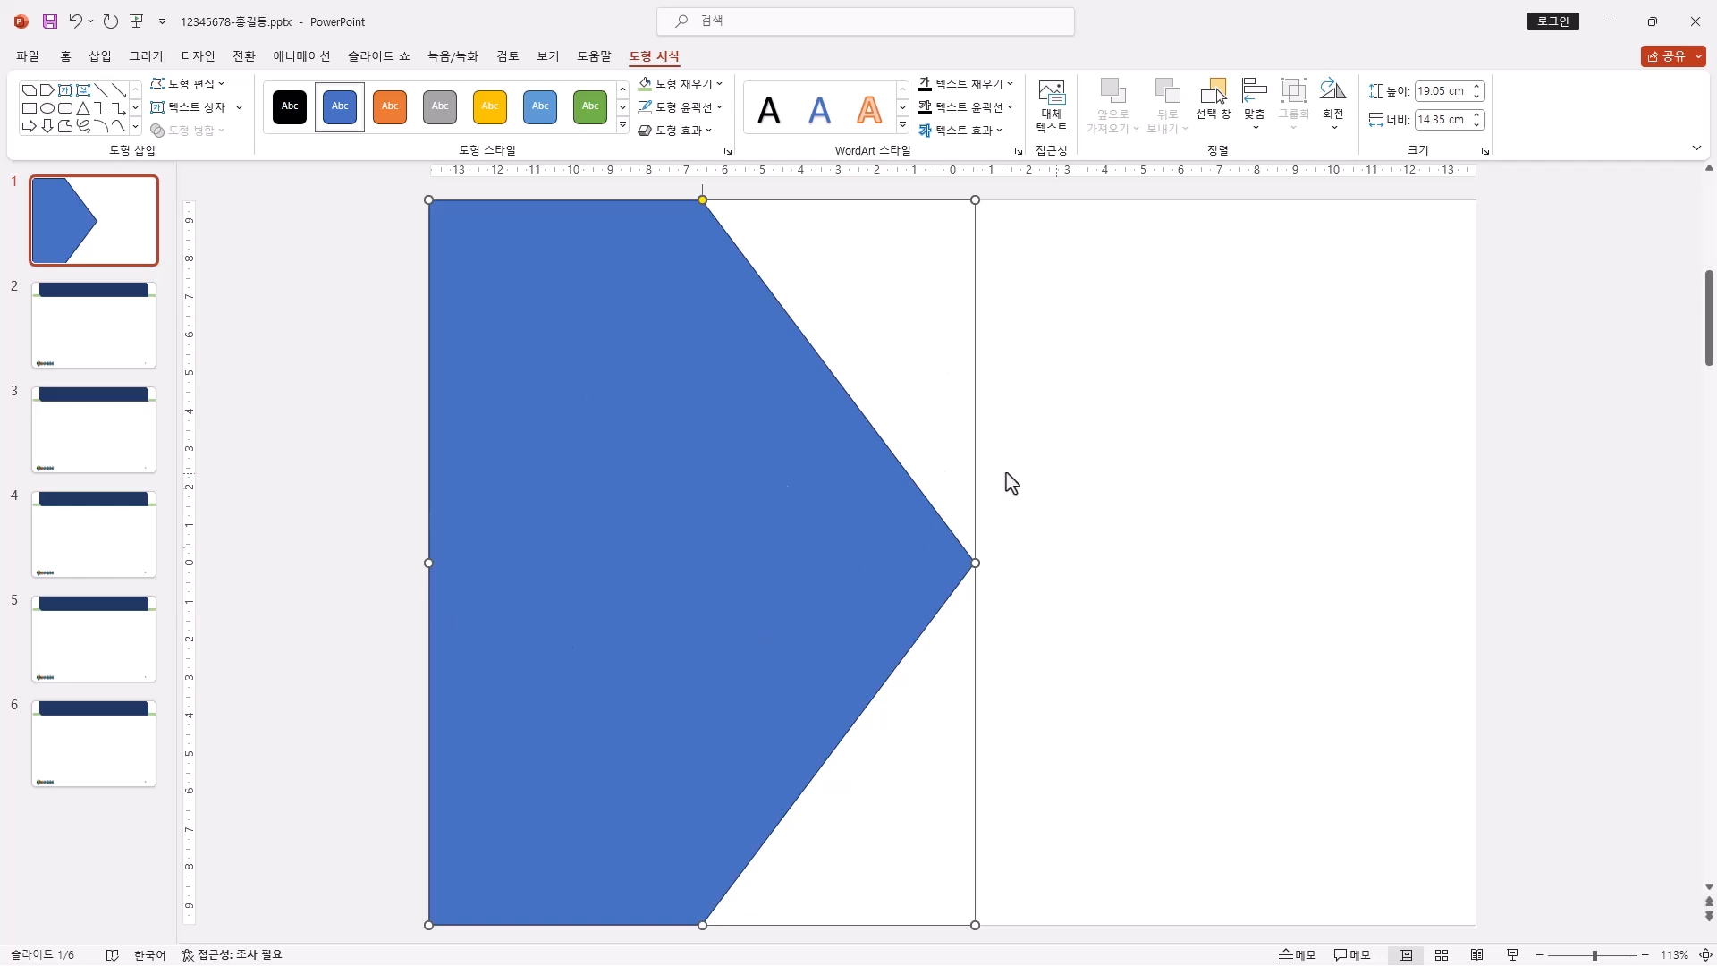
# - Fill the pentagon arrow with the picture 그림1.jpg from the ITQ Picture folder
pyautogui.rightClick(659, 351)
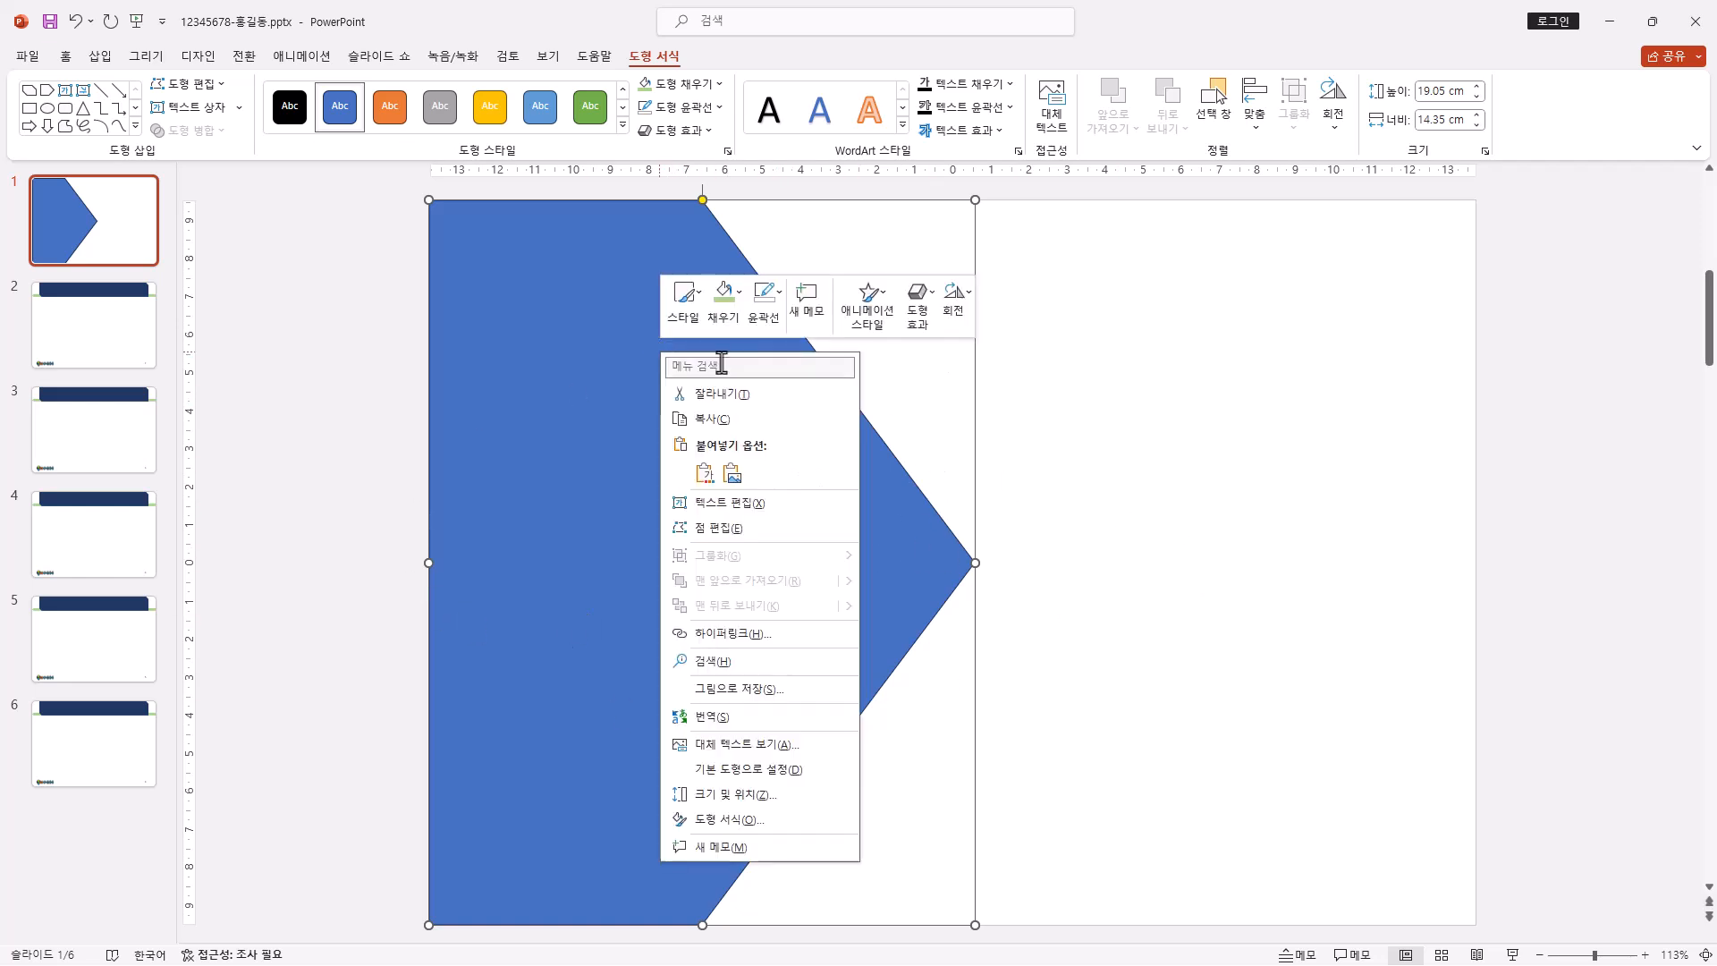
pyautogui.click(750, 826)
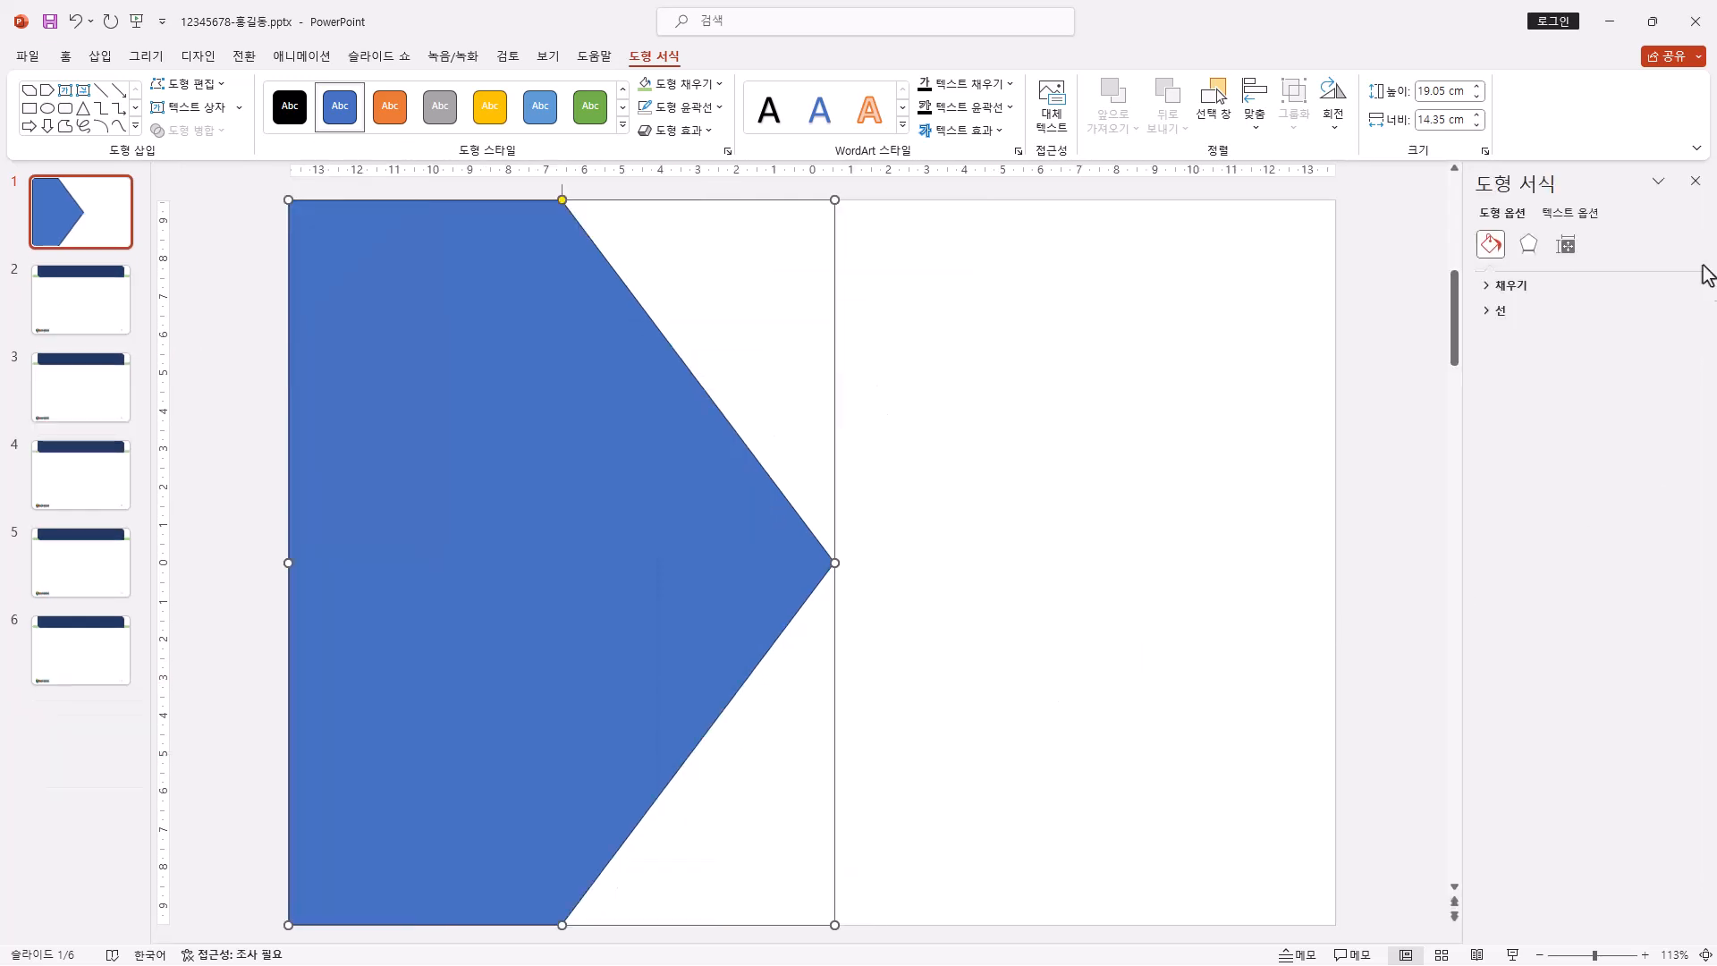
pyautogui.click(1518, 286)
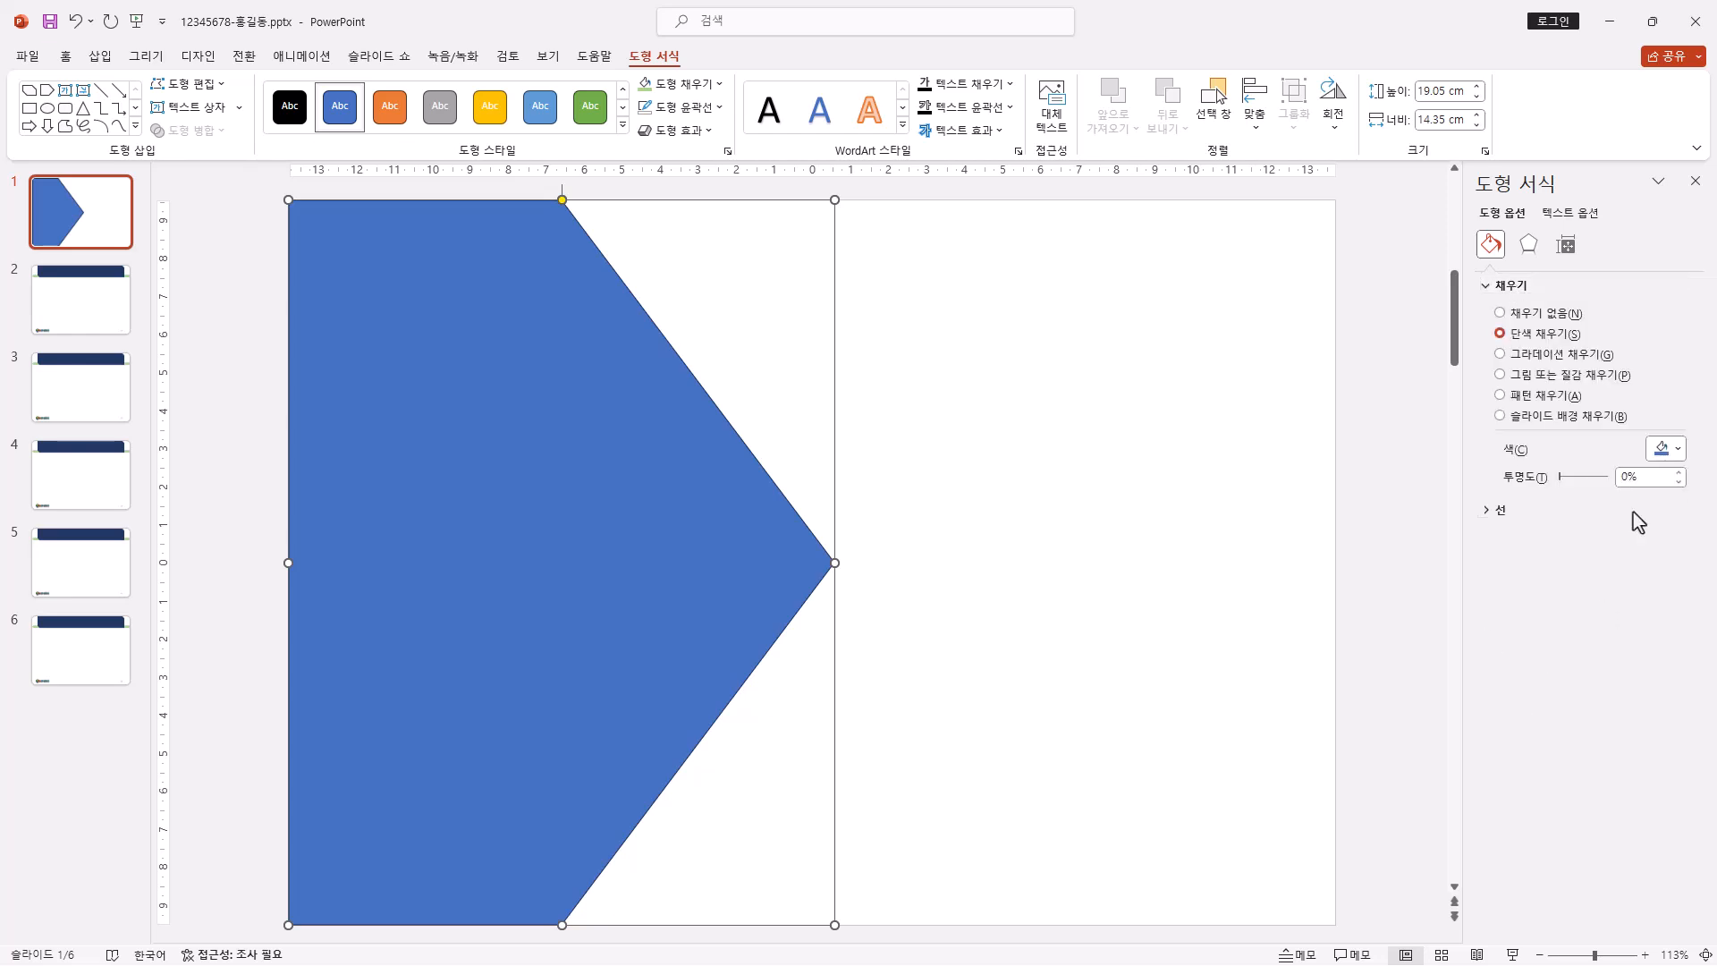
pyautogui.click(1501, 376)
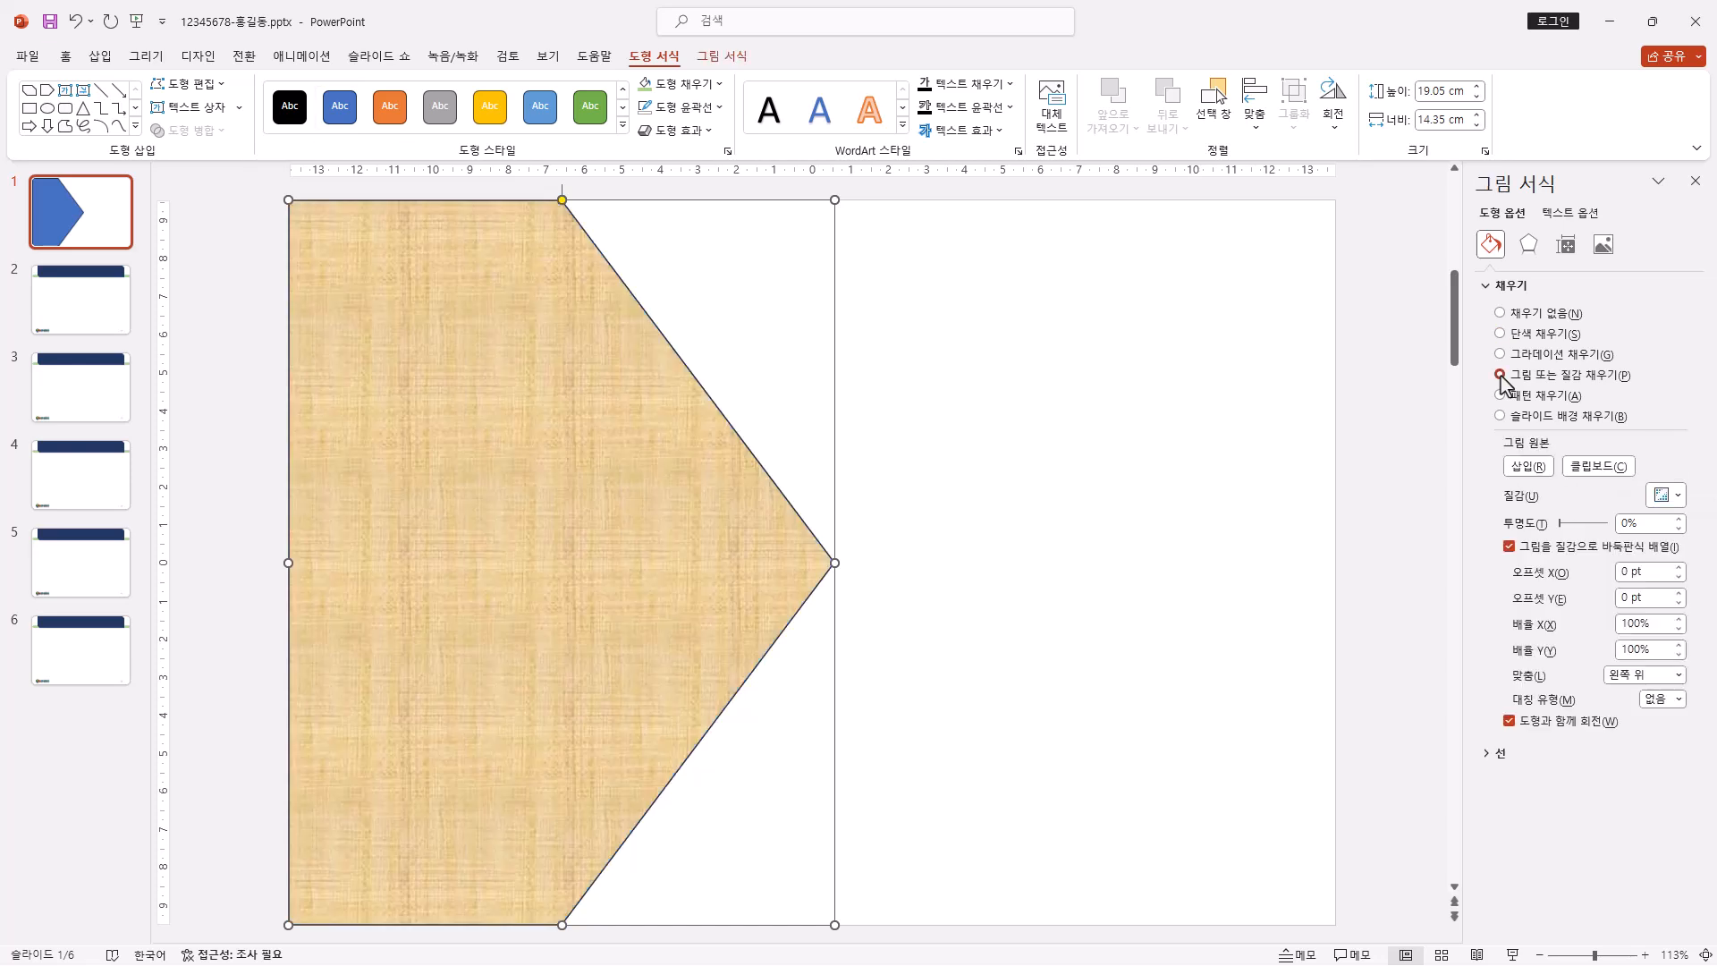
pyautogui.click(1542, 468)
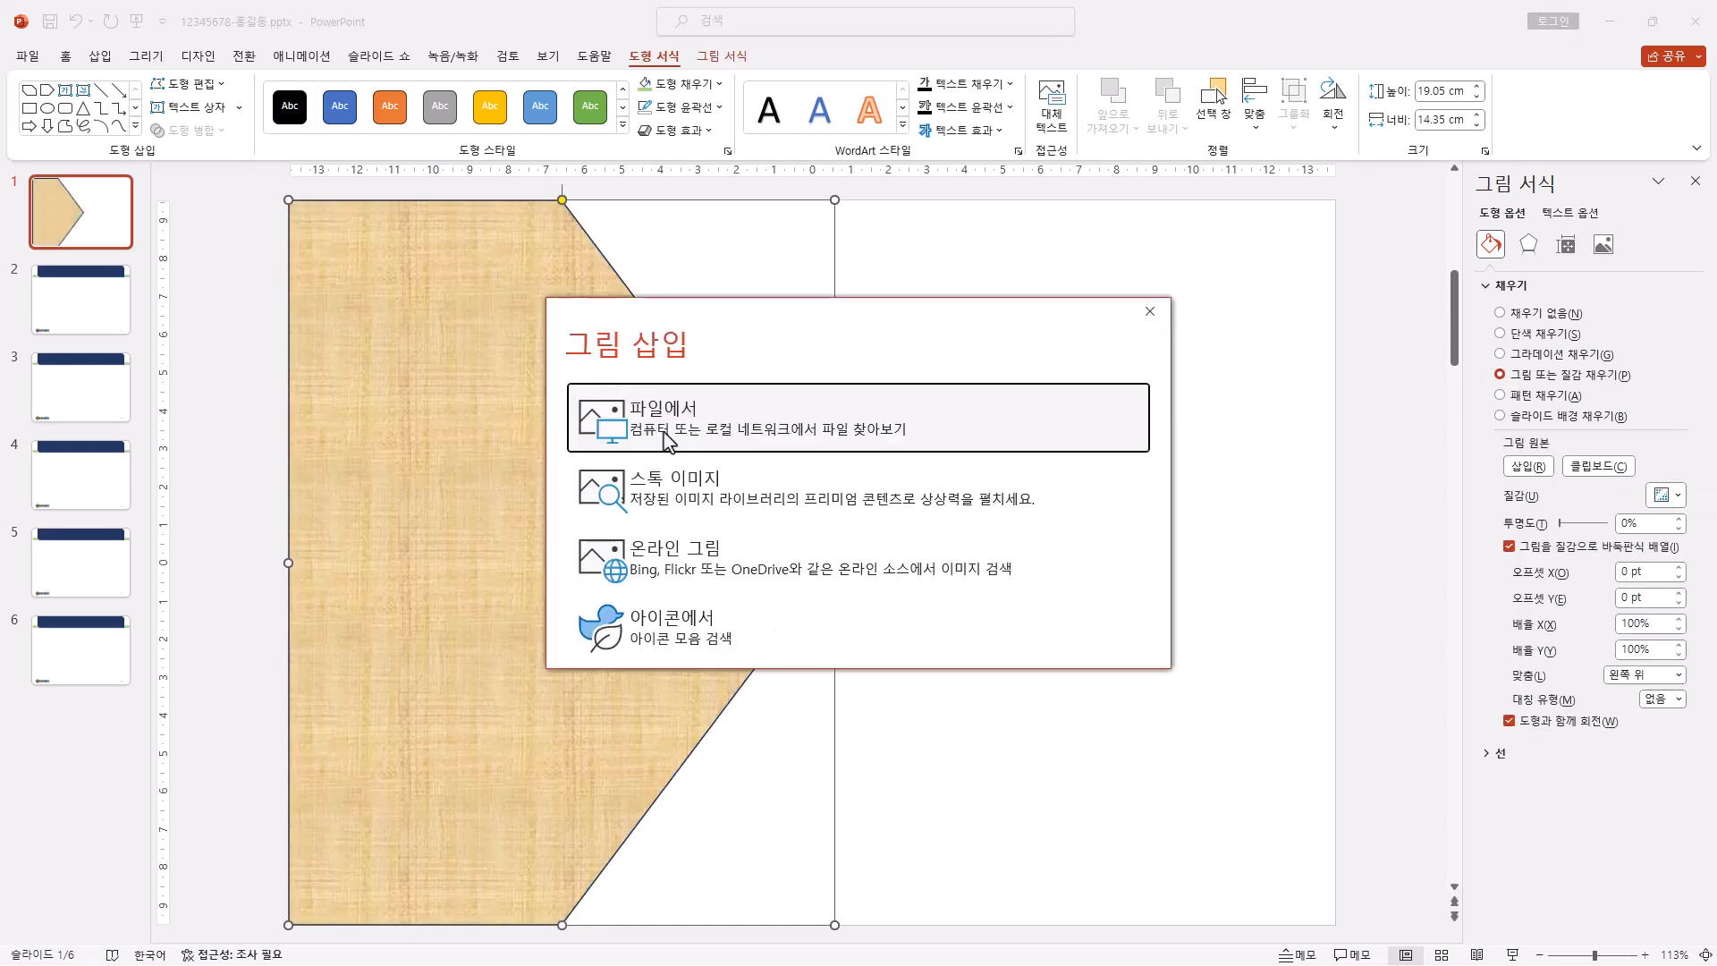
pyautogui.click(814, 424)
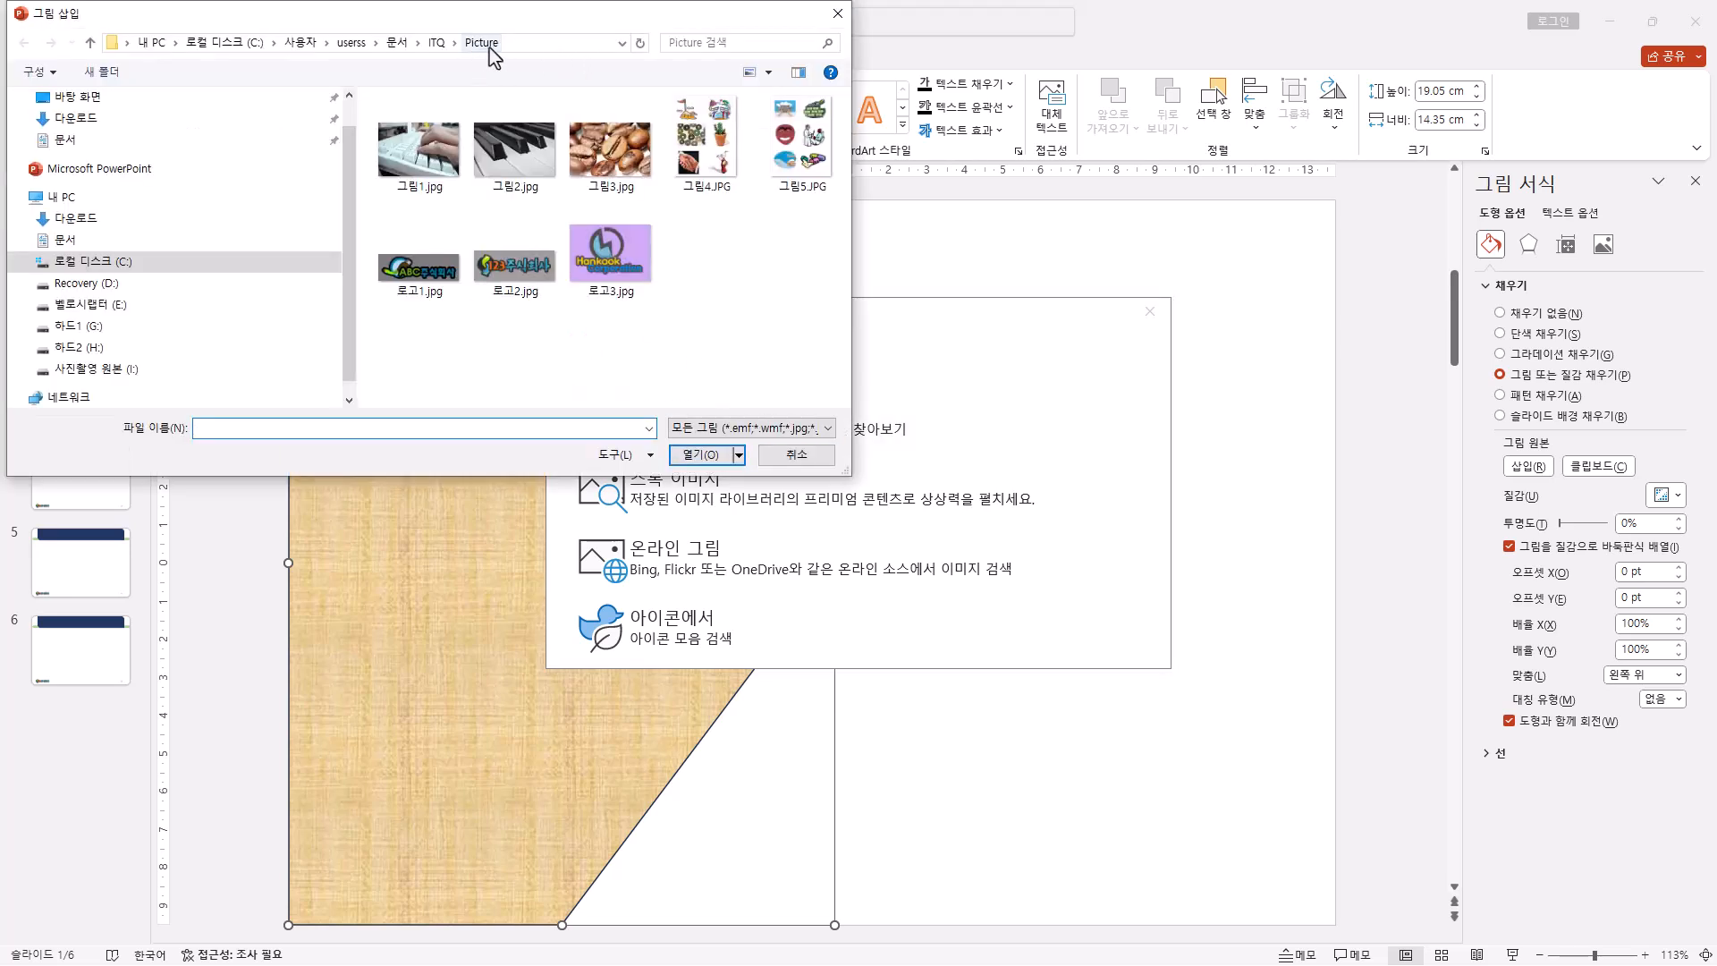
pyautogui.doubleClick(436, 170)
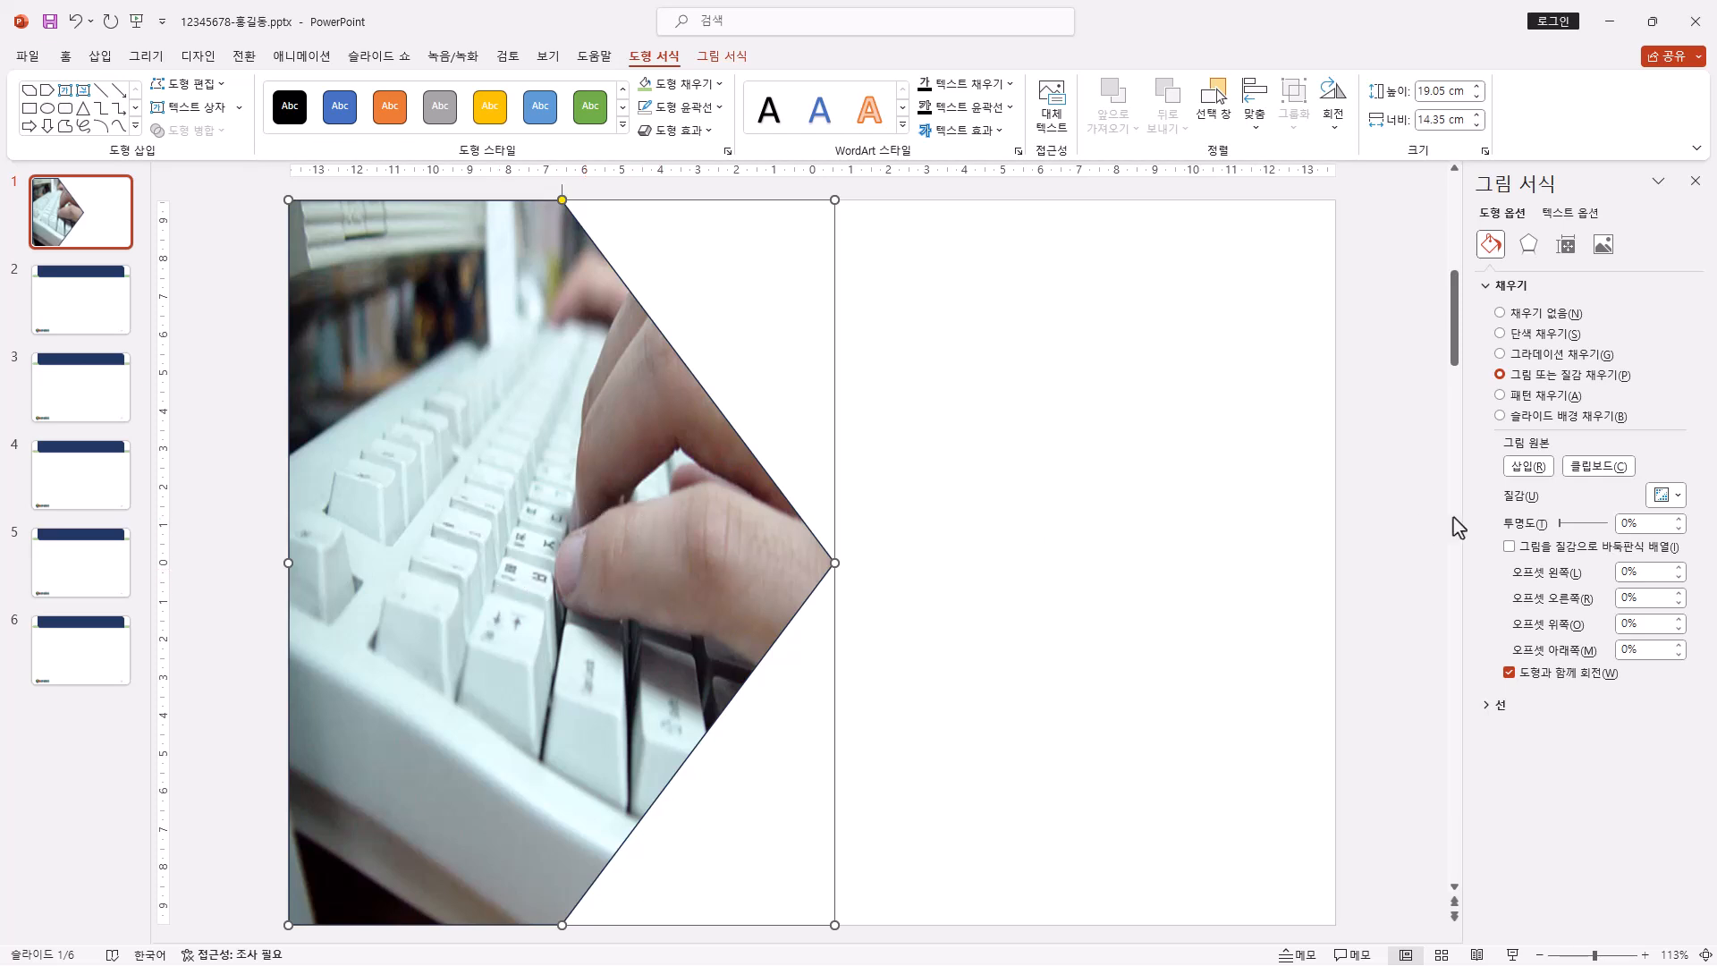
# - Set the transparency of the pentagon arrow's picture fill to 50%
pyautogui.click(1640, 524)
pyautogui.write('50')
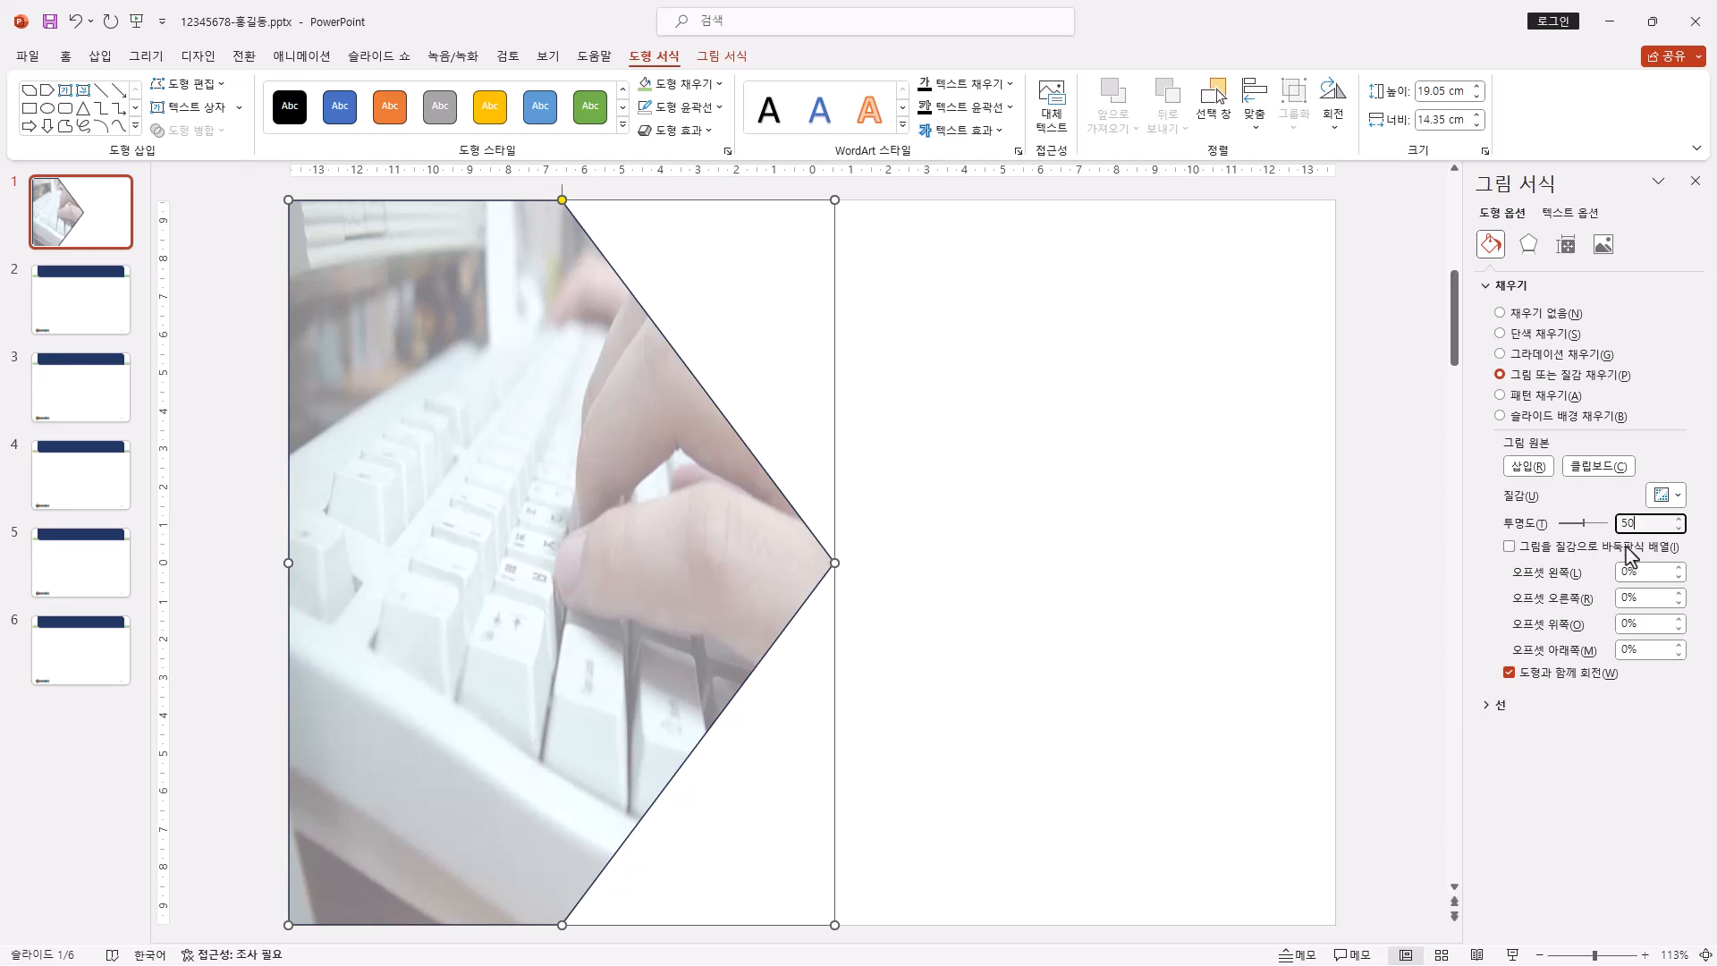
pyautogui.press('Return')
pyautogui.moveTo(1629, 524); pyautogui.dragTo(1622, 526)
pyautogui.press('BackSpace')
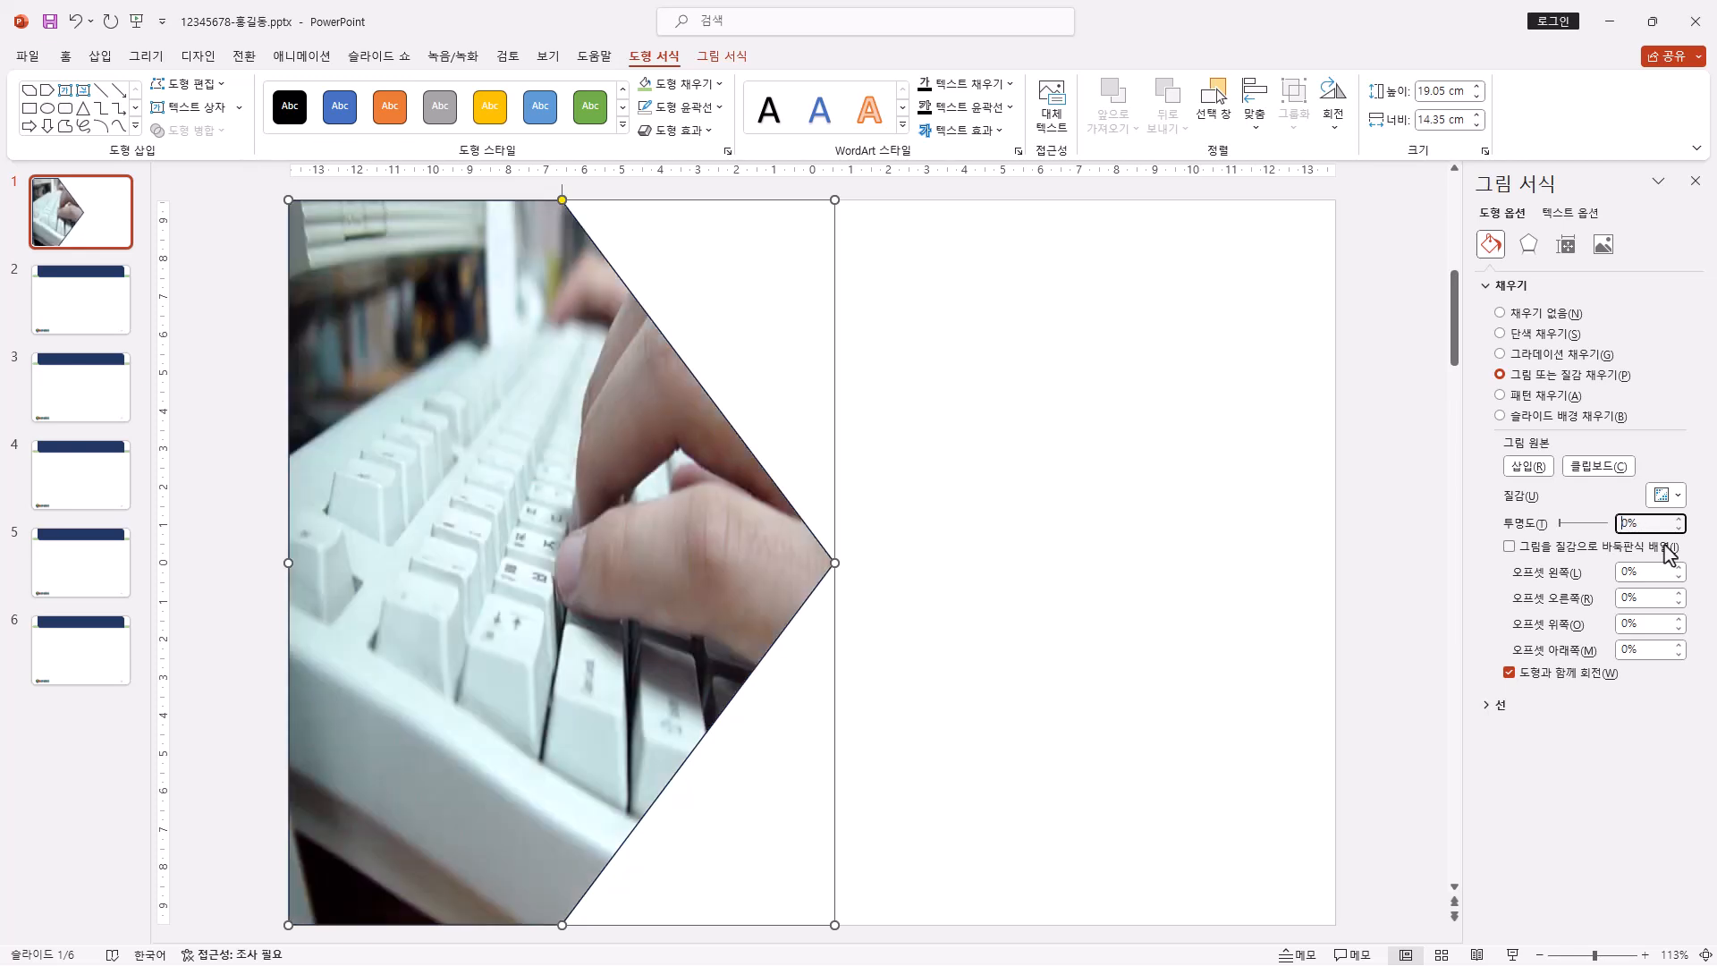
pyautogui.press('Return')
pyautogui.write('50')
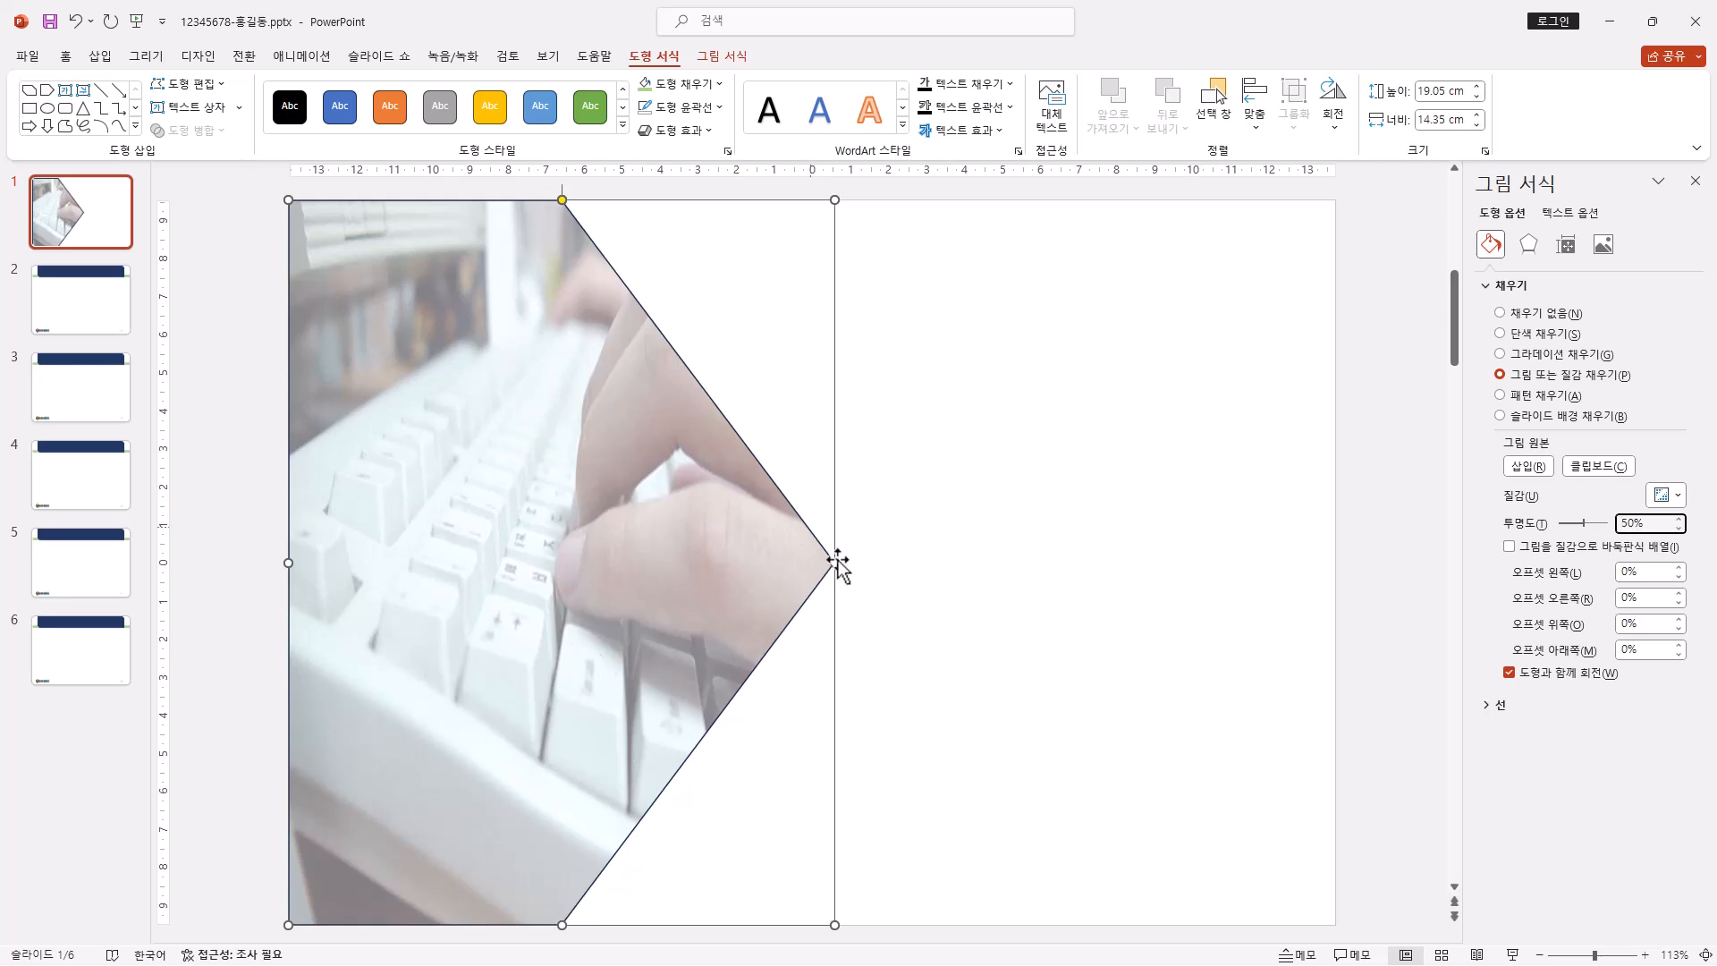
pyautogui.doubleClick(1635, 526)
# - Apply the third soft edge variation to the picture-filled pentagon arrow
pyautogui.click(707, 132)
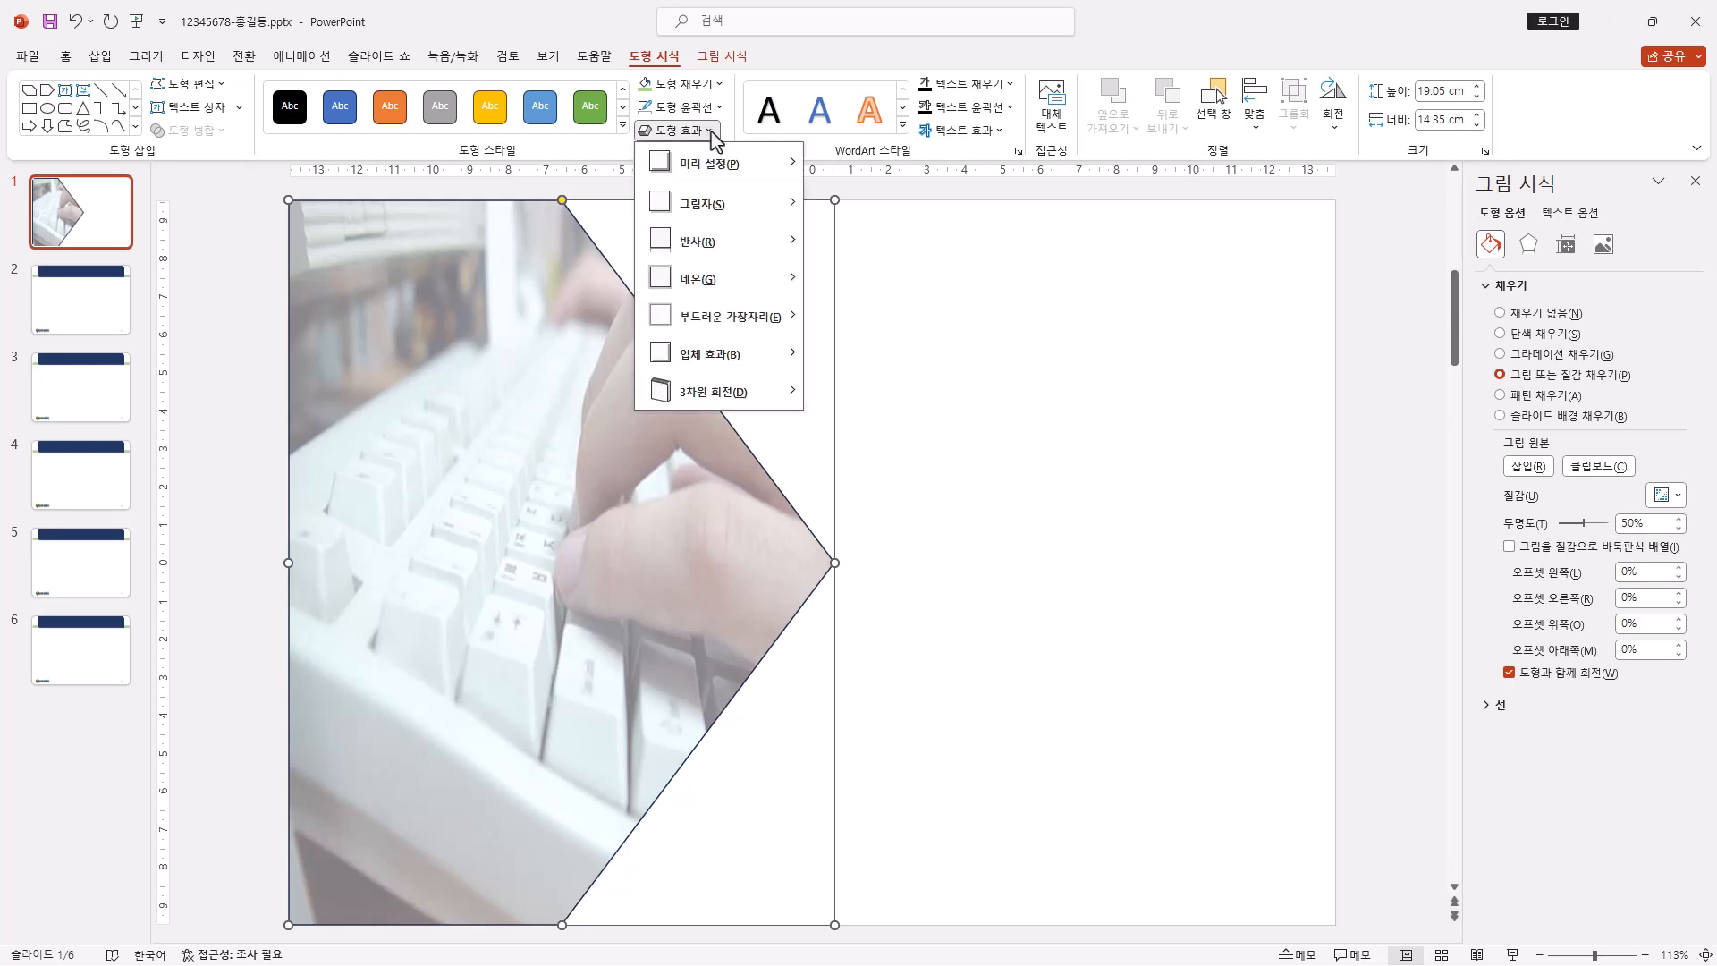
pyautogui.moveTo(748, 331)
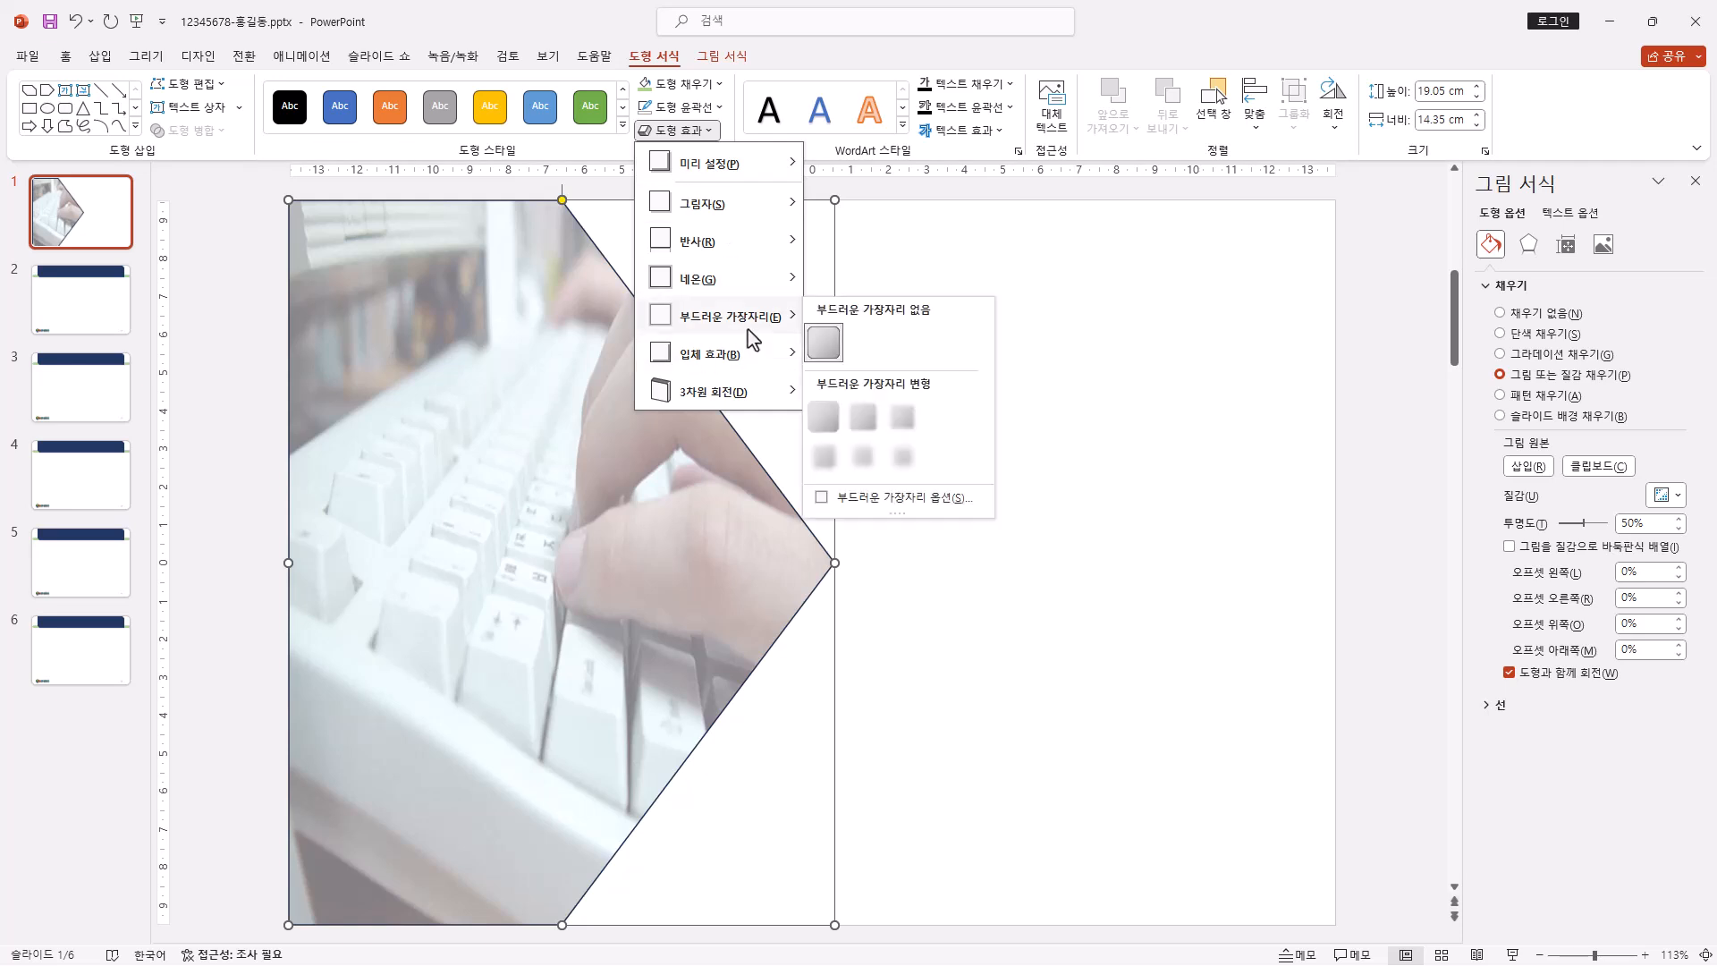
pyautogui.click(910, 427)
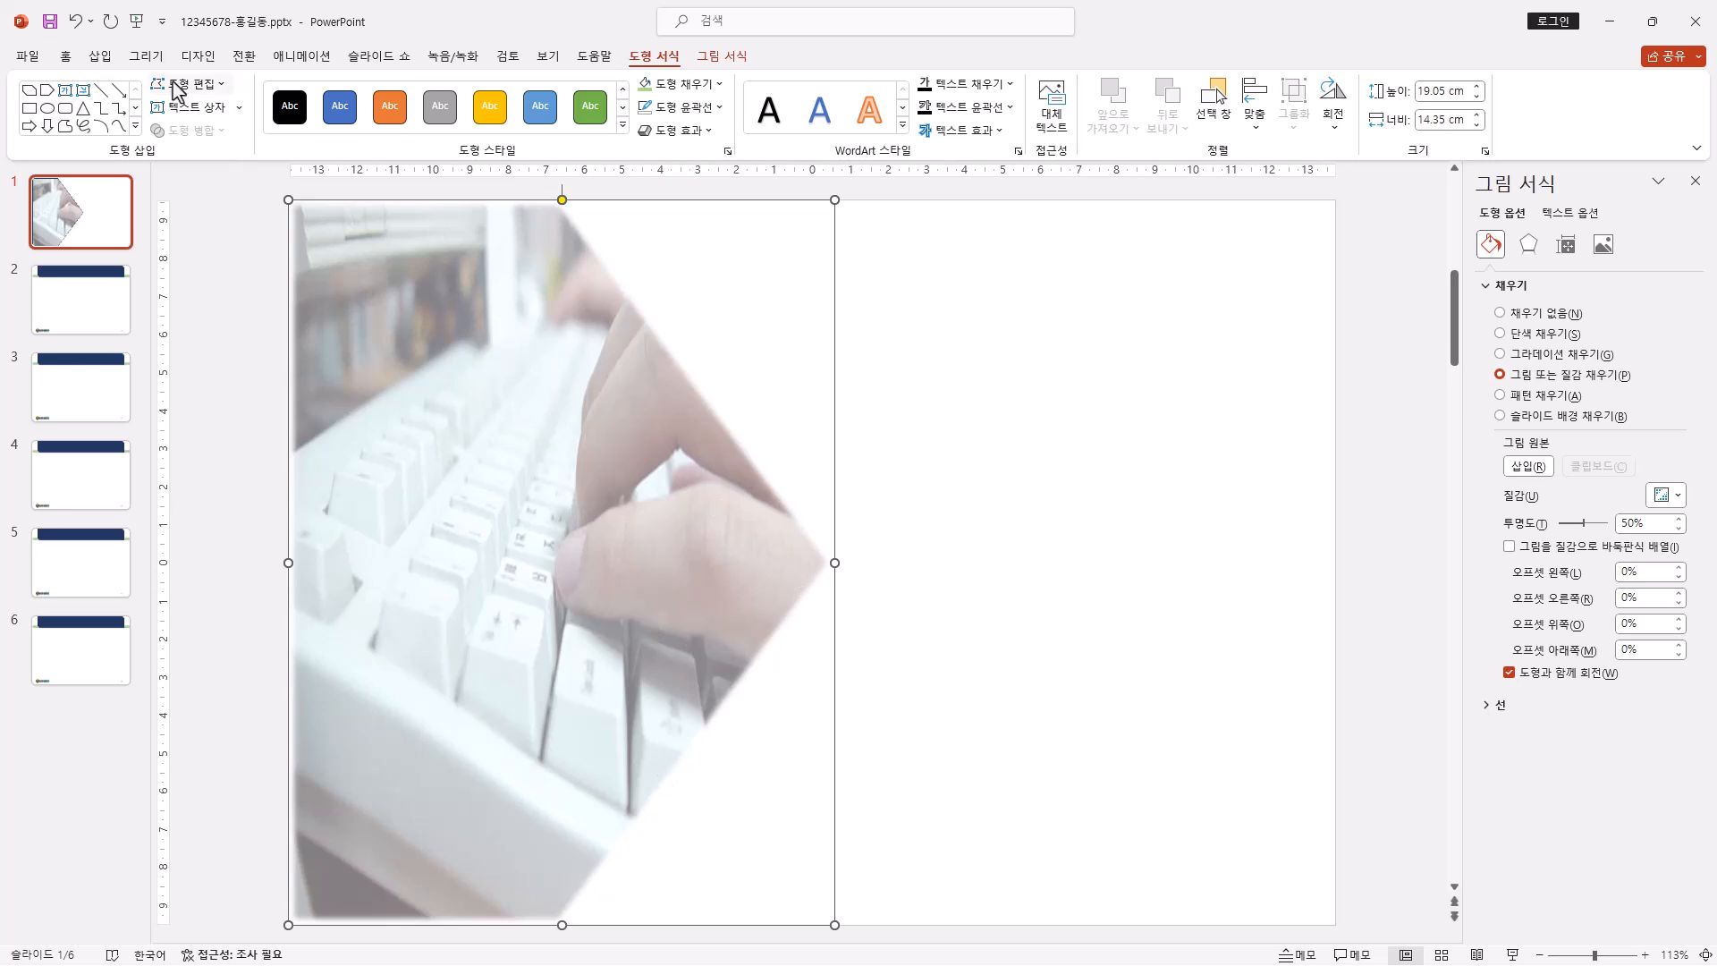
# - Insert WordArt on slide 1 in the blue gradient style with reflection
pyautogui.click(113, 63)
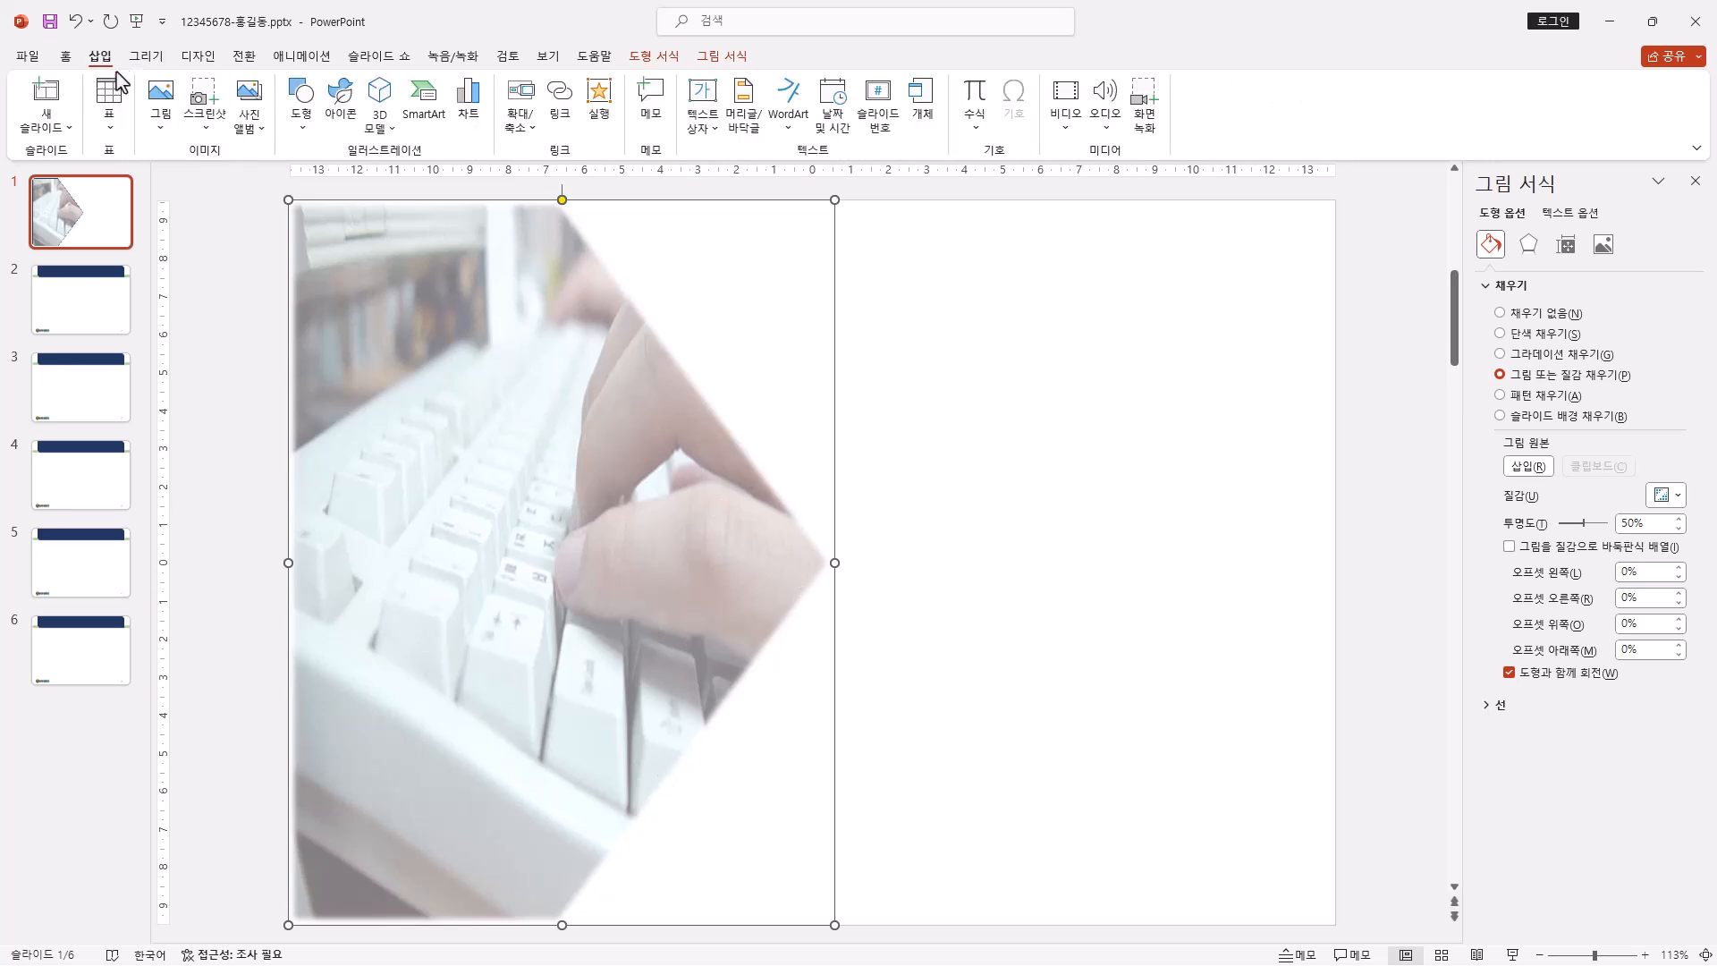
pyautogui.click(804, 128)
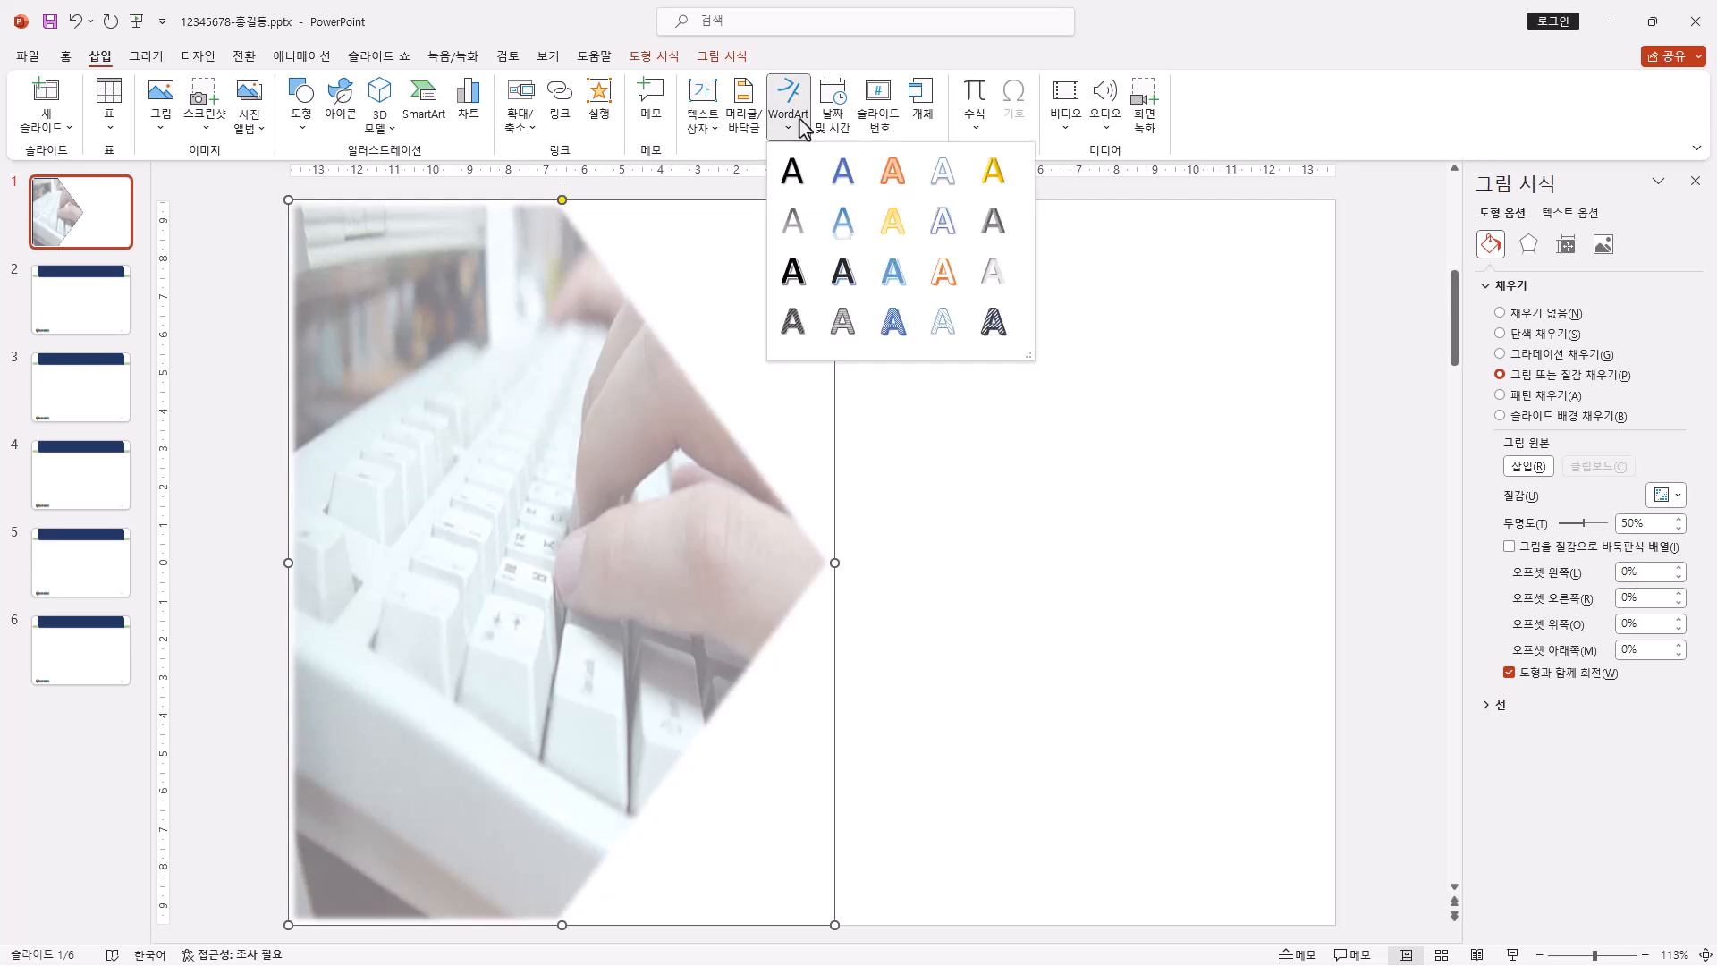
pyautogui.click(843, 220)
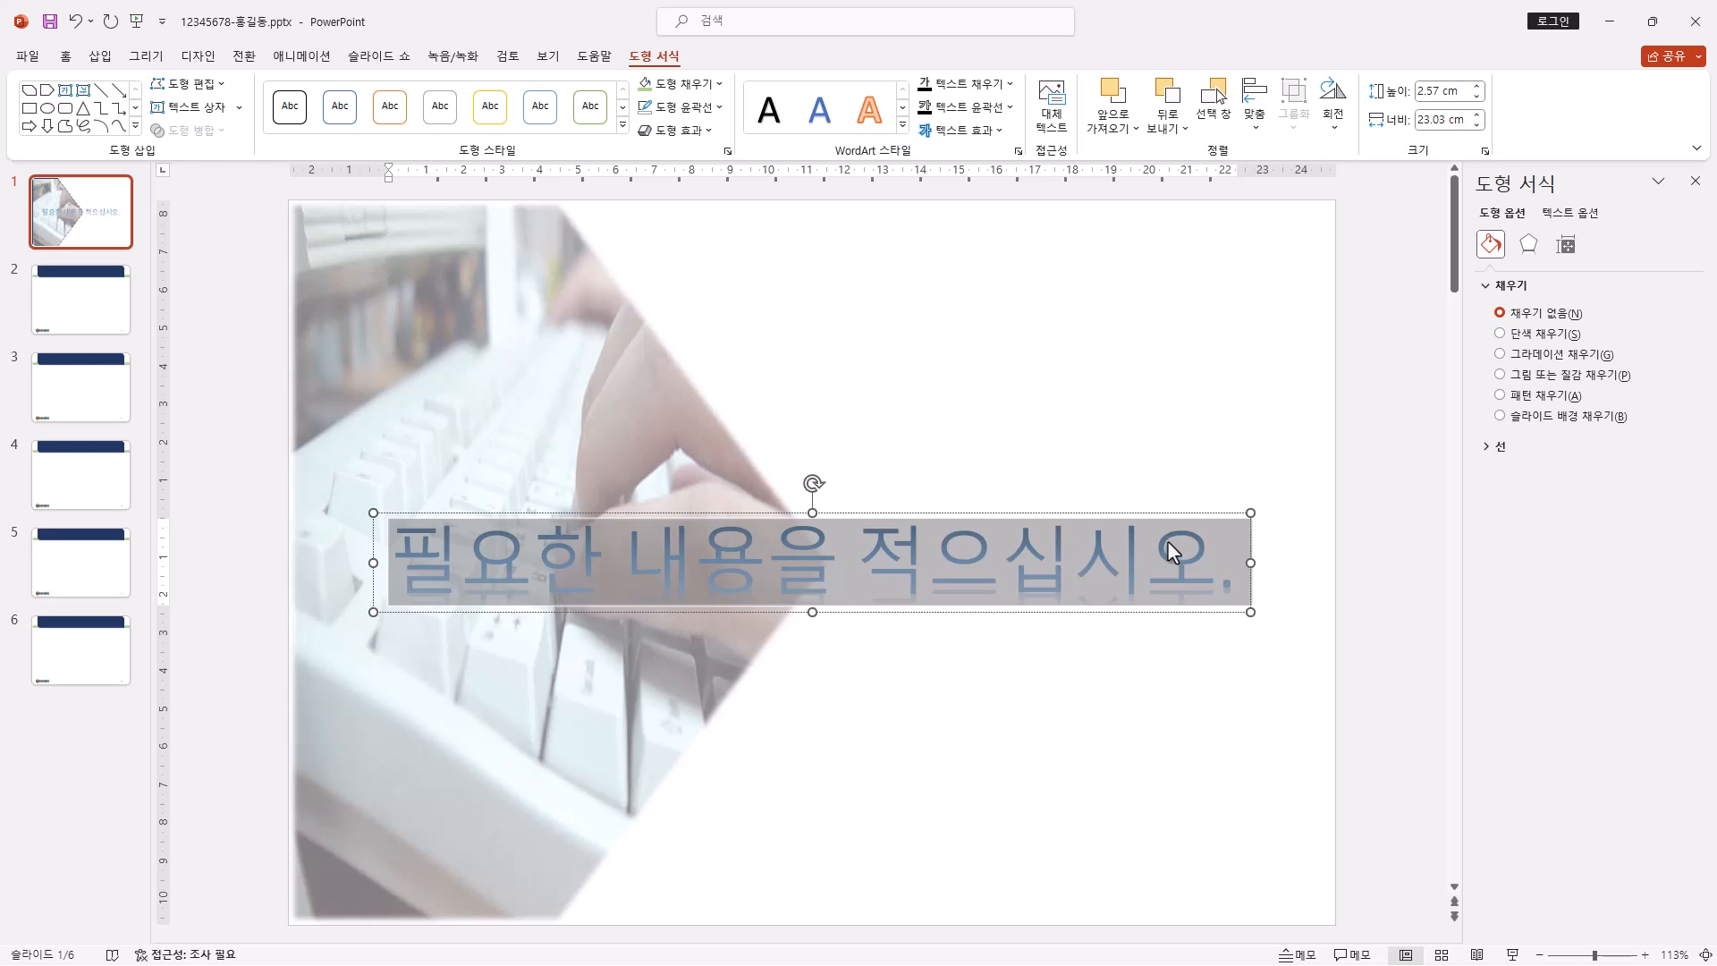
# - Replace the WordArt placeholder text with "Foliage Trip" without a trailing space, and select the whole WordArt object
pyautogui.write('Foliage Trip')
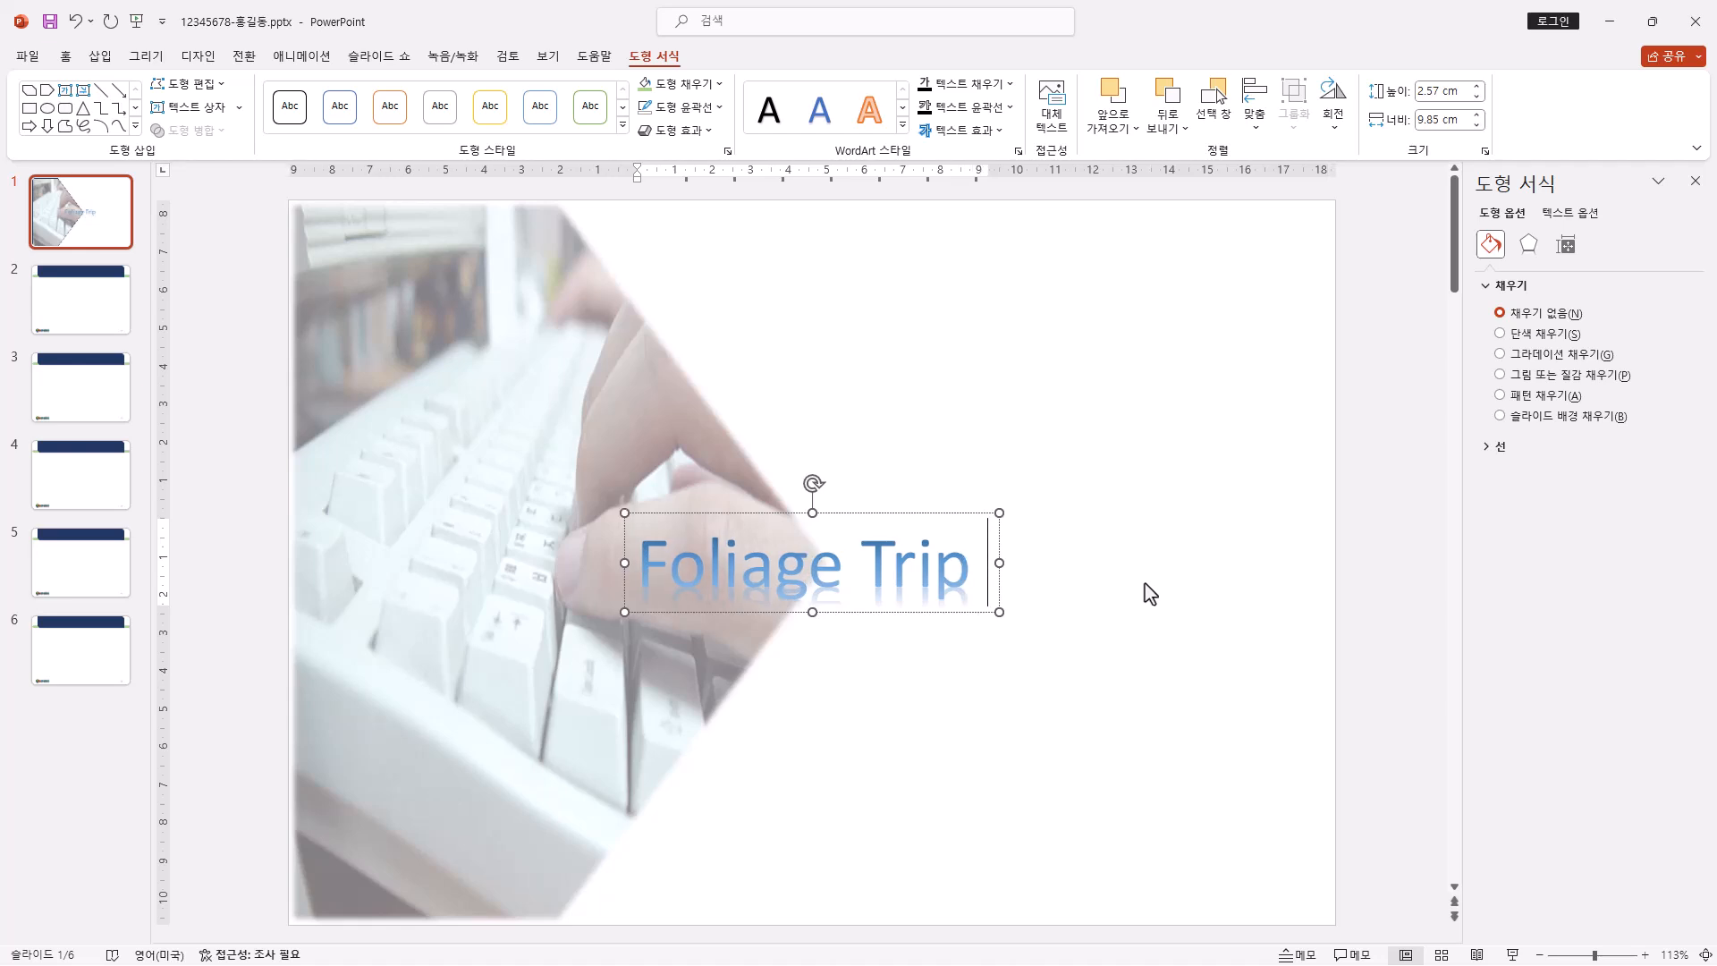
pyautogui.press('BackSpace')
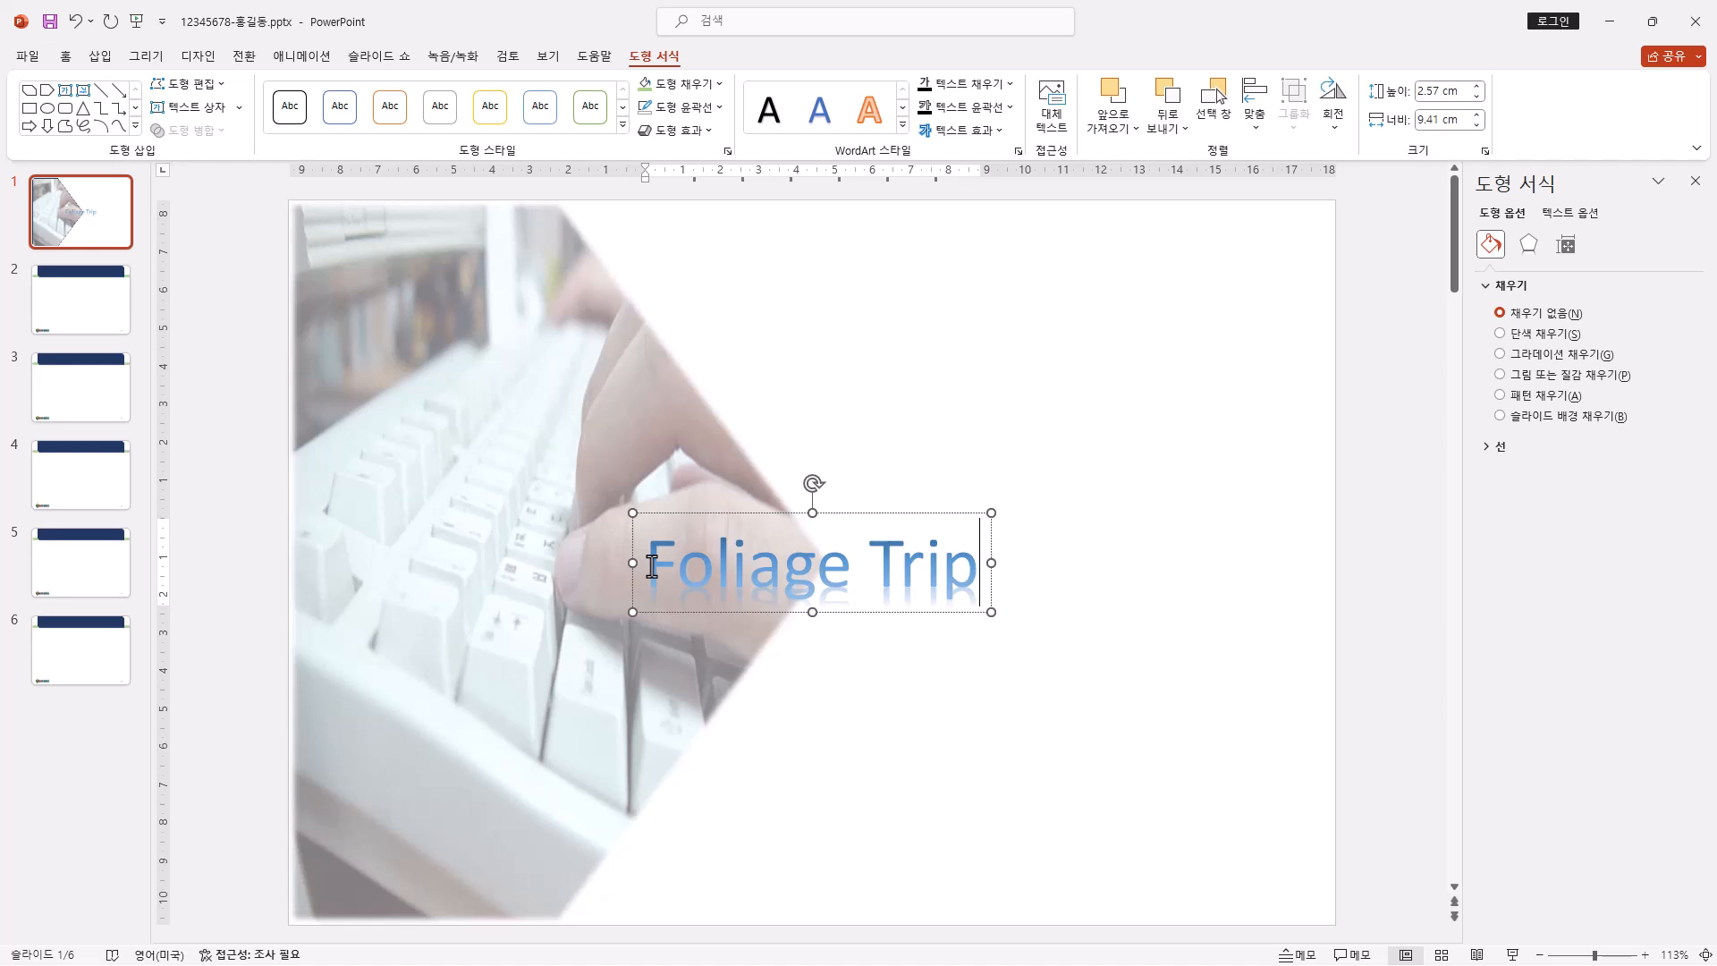
pyautogui.moveTo(659, 564); pyautogui.dragTo(1081, 564)
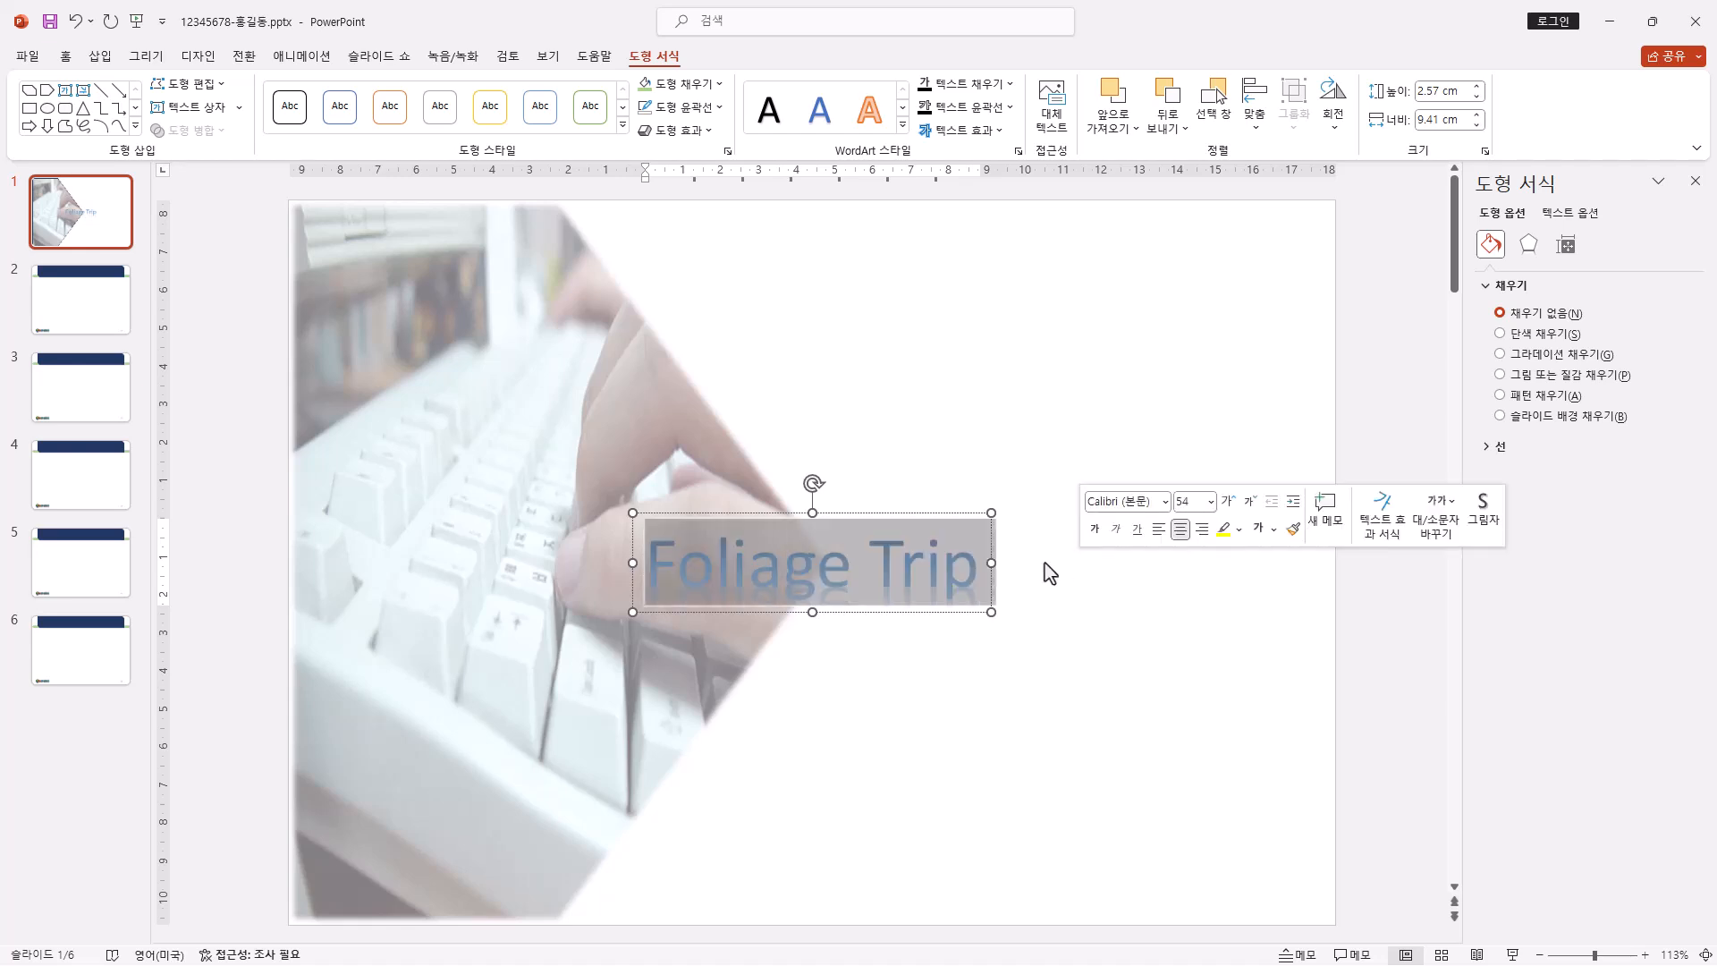
pyautogui.click(935, 513)
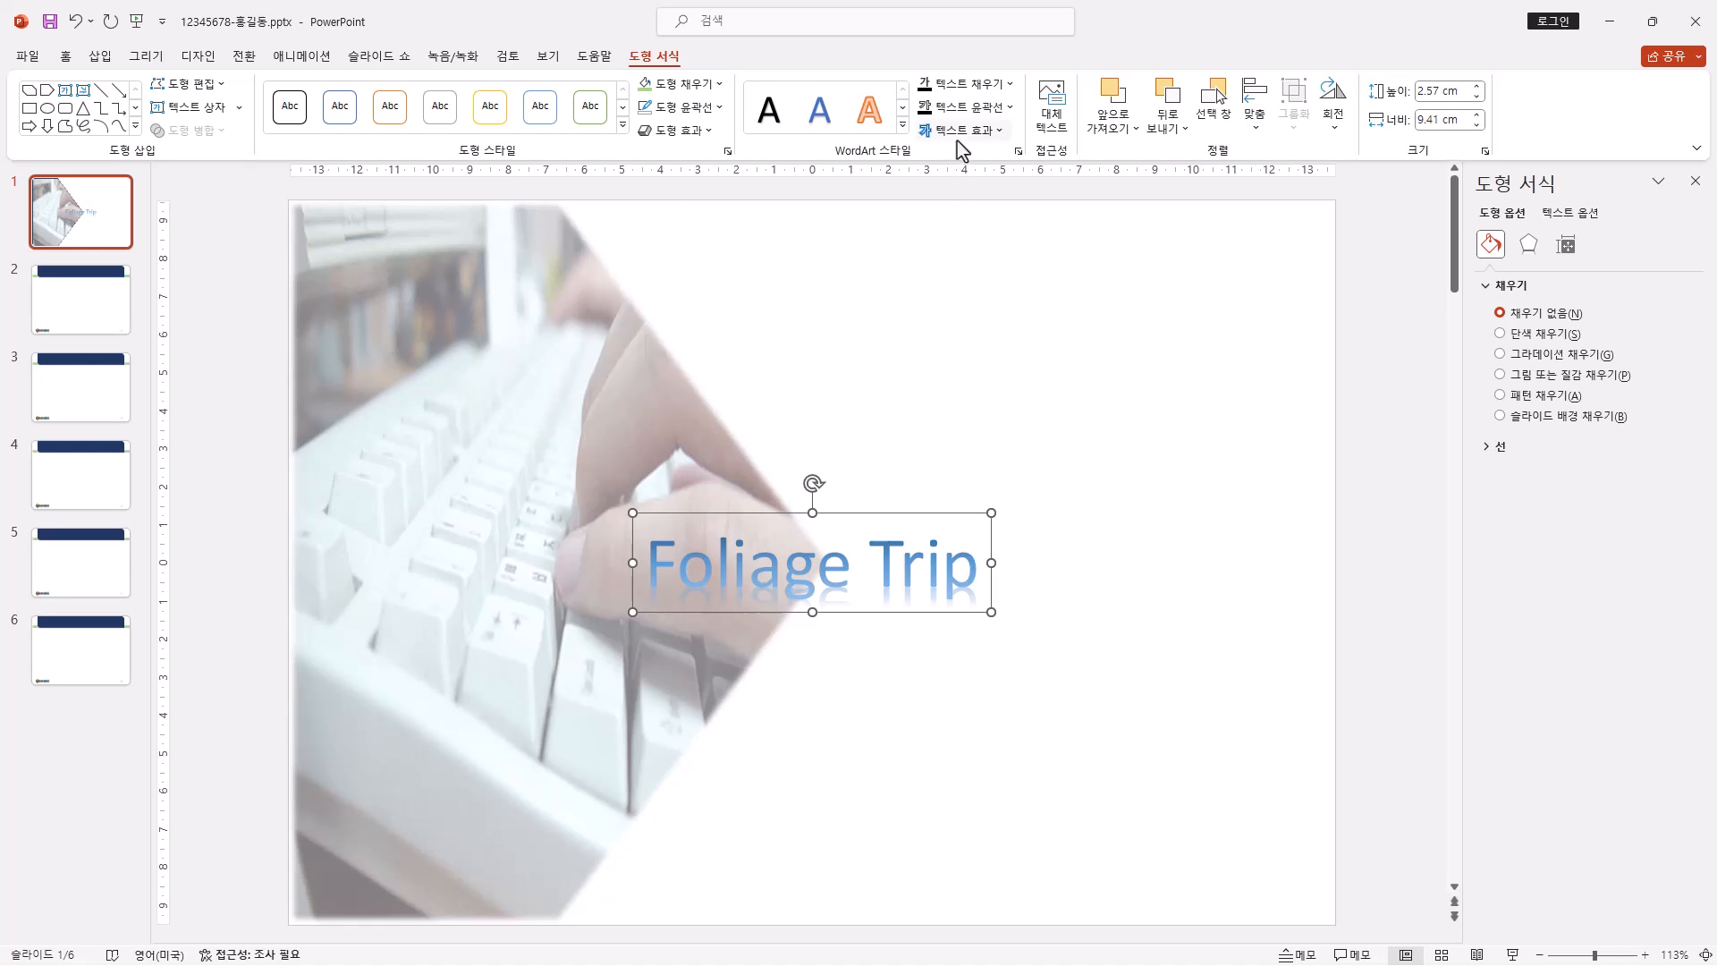
# - Apply the wave warp transform, the first option in the fifth warp row, to the Foliage Trip WordArt
pyautogui.click(1004, 134)
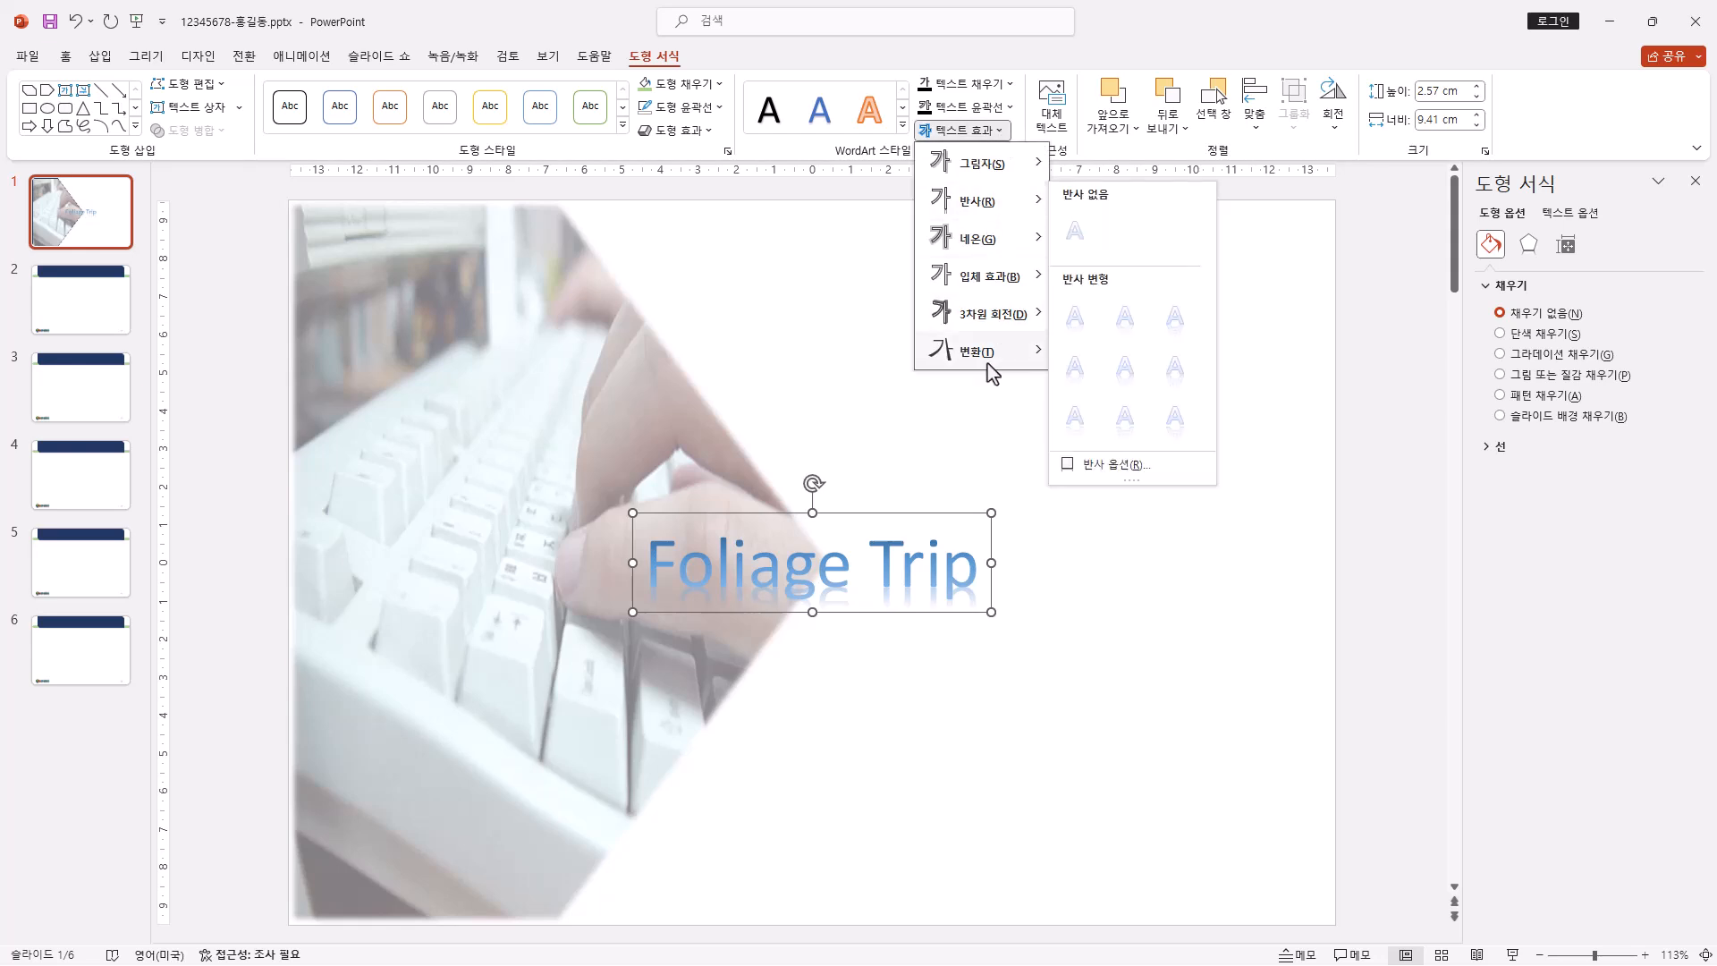
pyautogui.moveTo(996, 367)
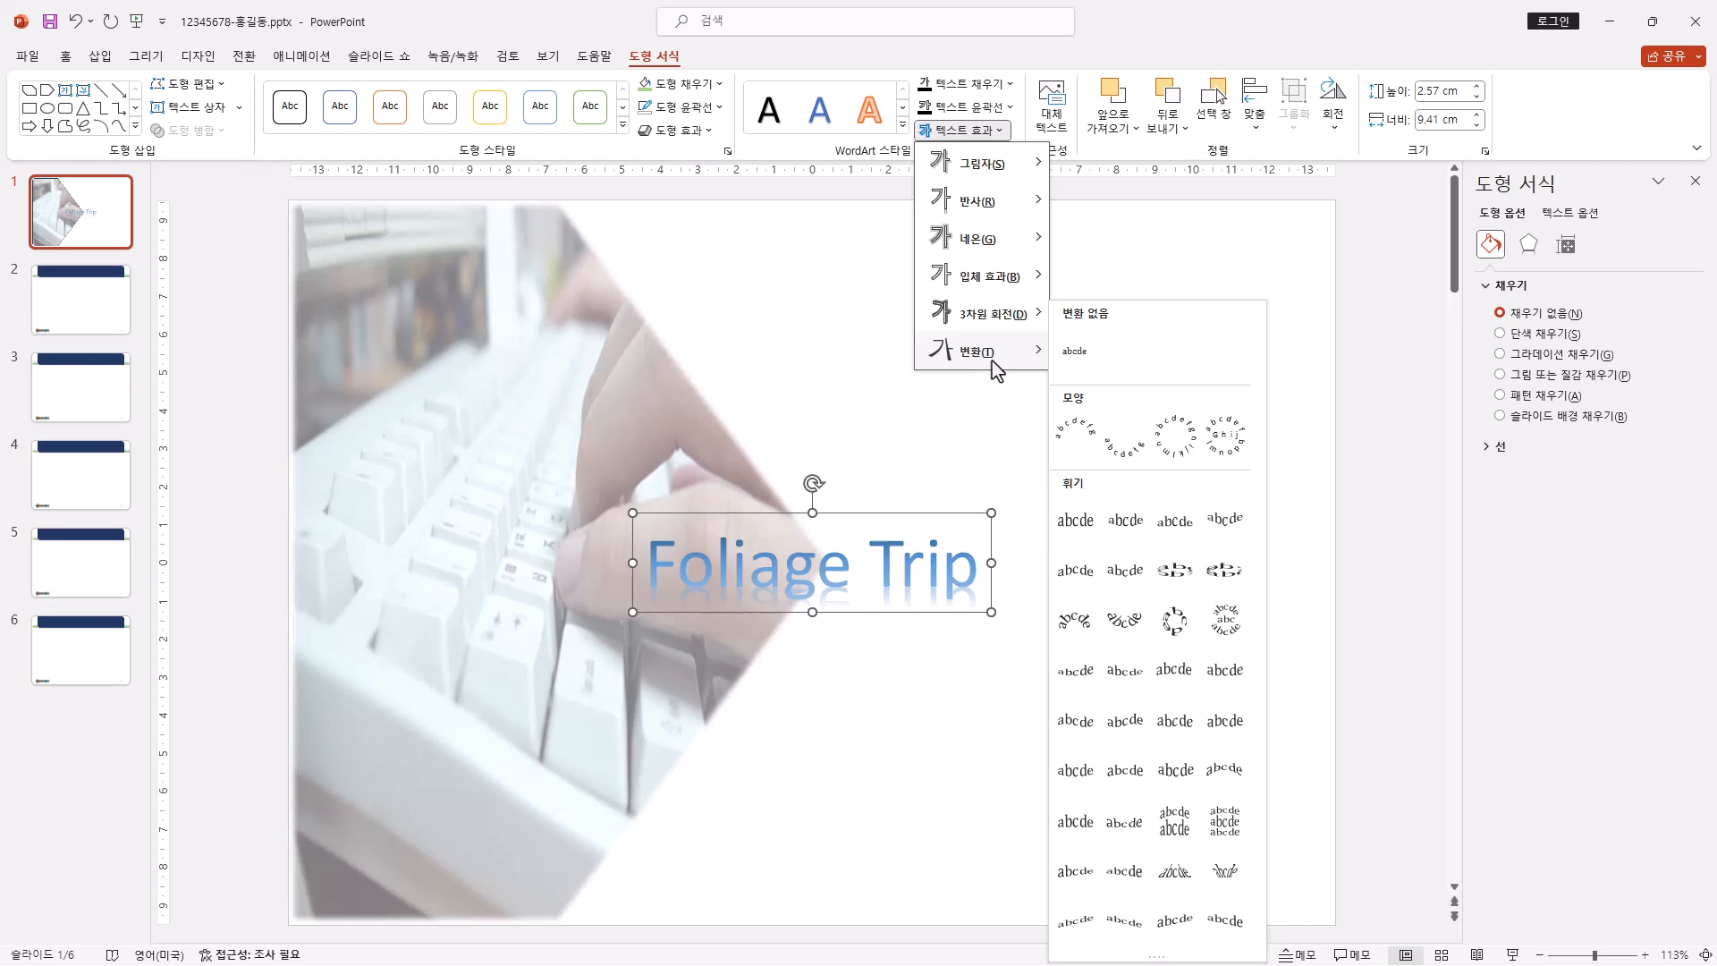
pyautogui.click(1084, 721)
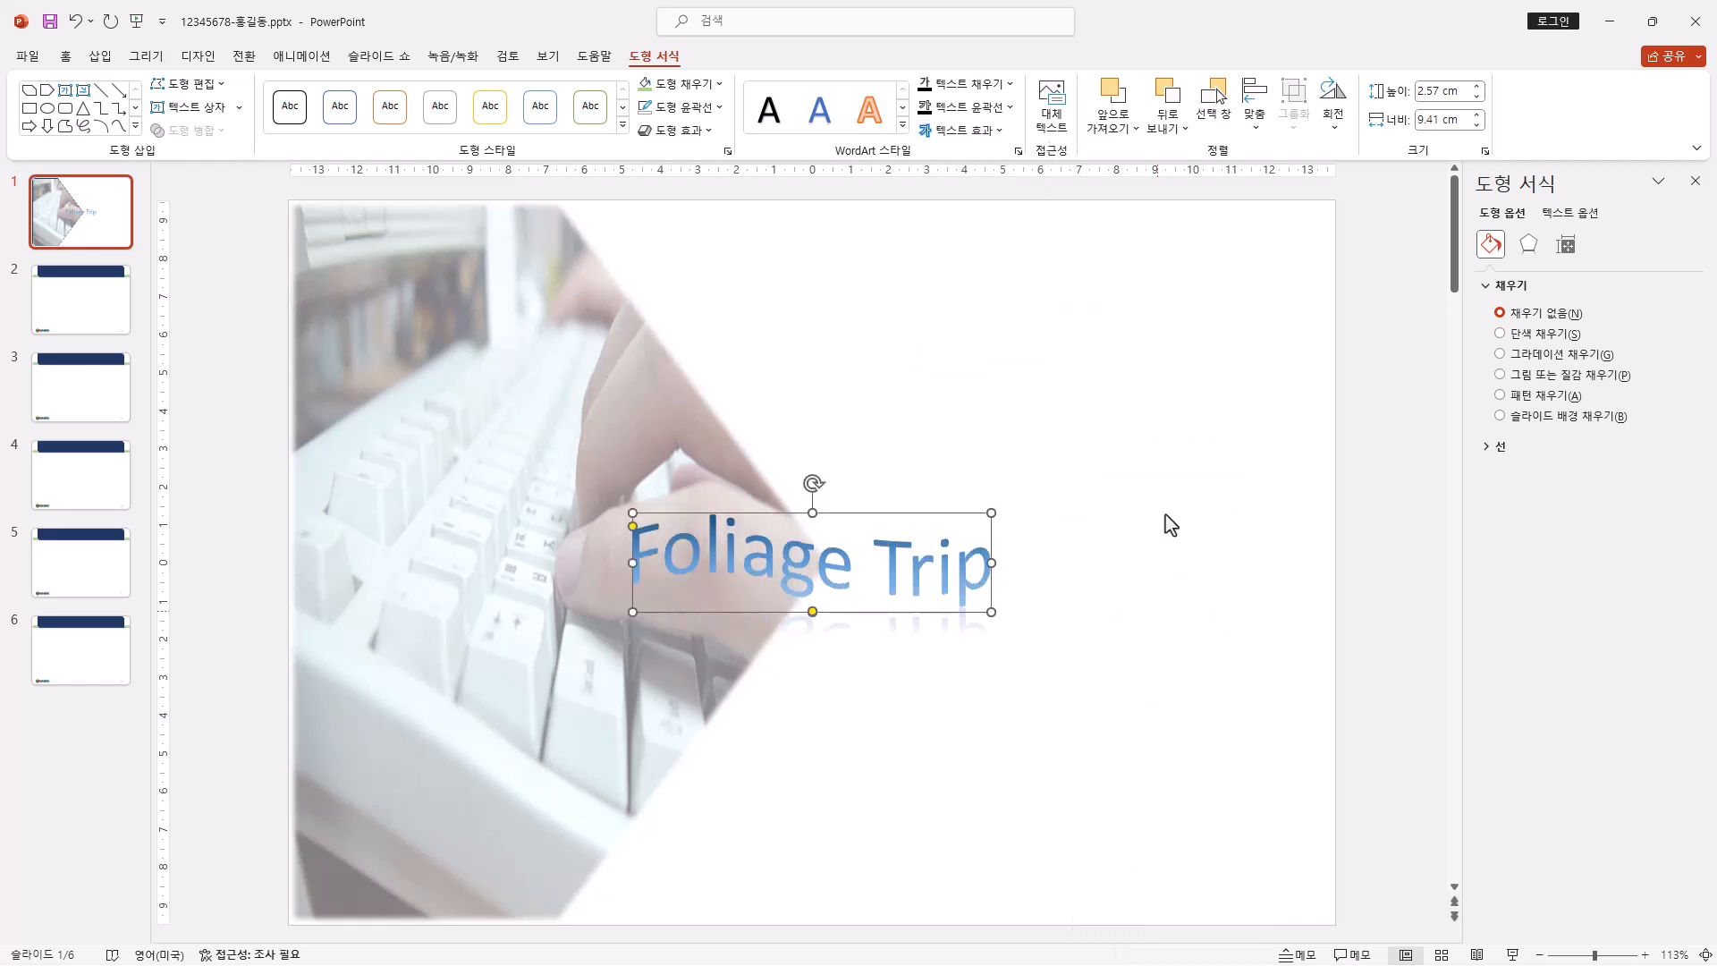
# - Apply the first reflection variation of the second row to the Foliage Trip WordArt
pyautogui.click(999, 130)
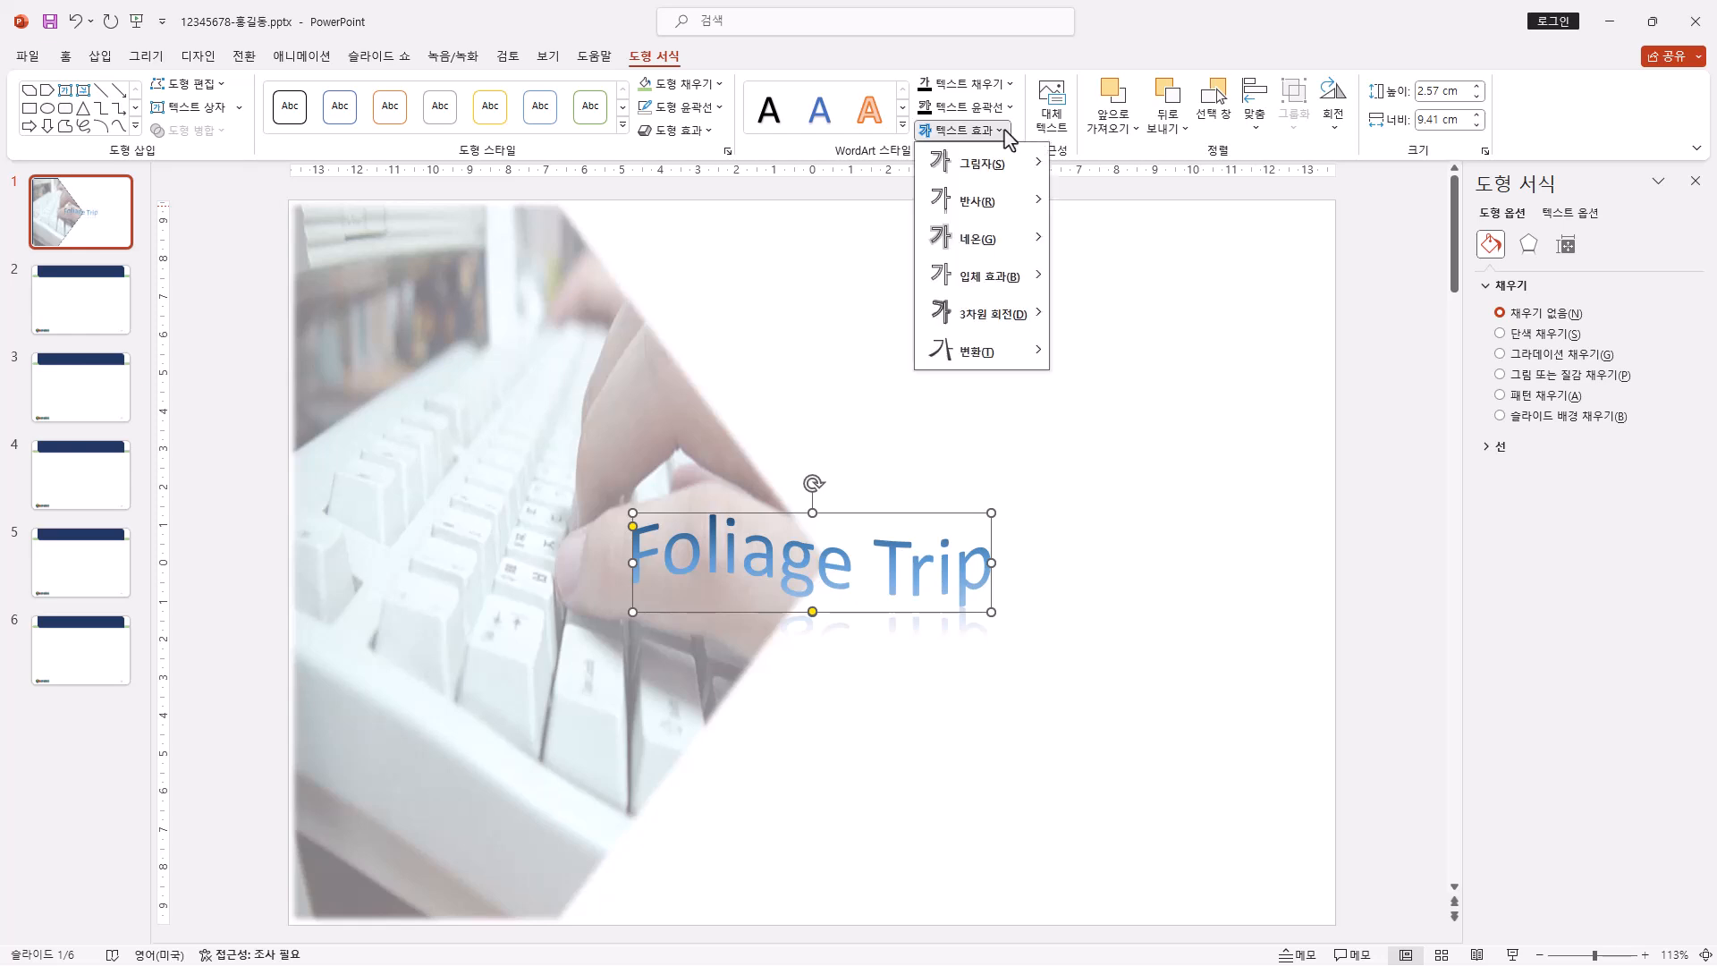
pyautogui.moveTo(987, 206)
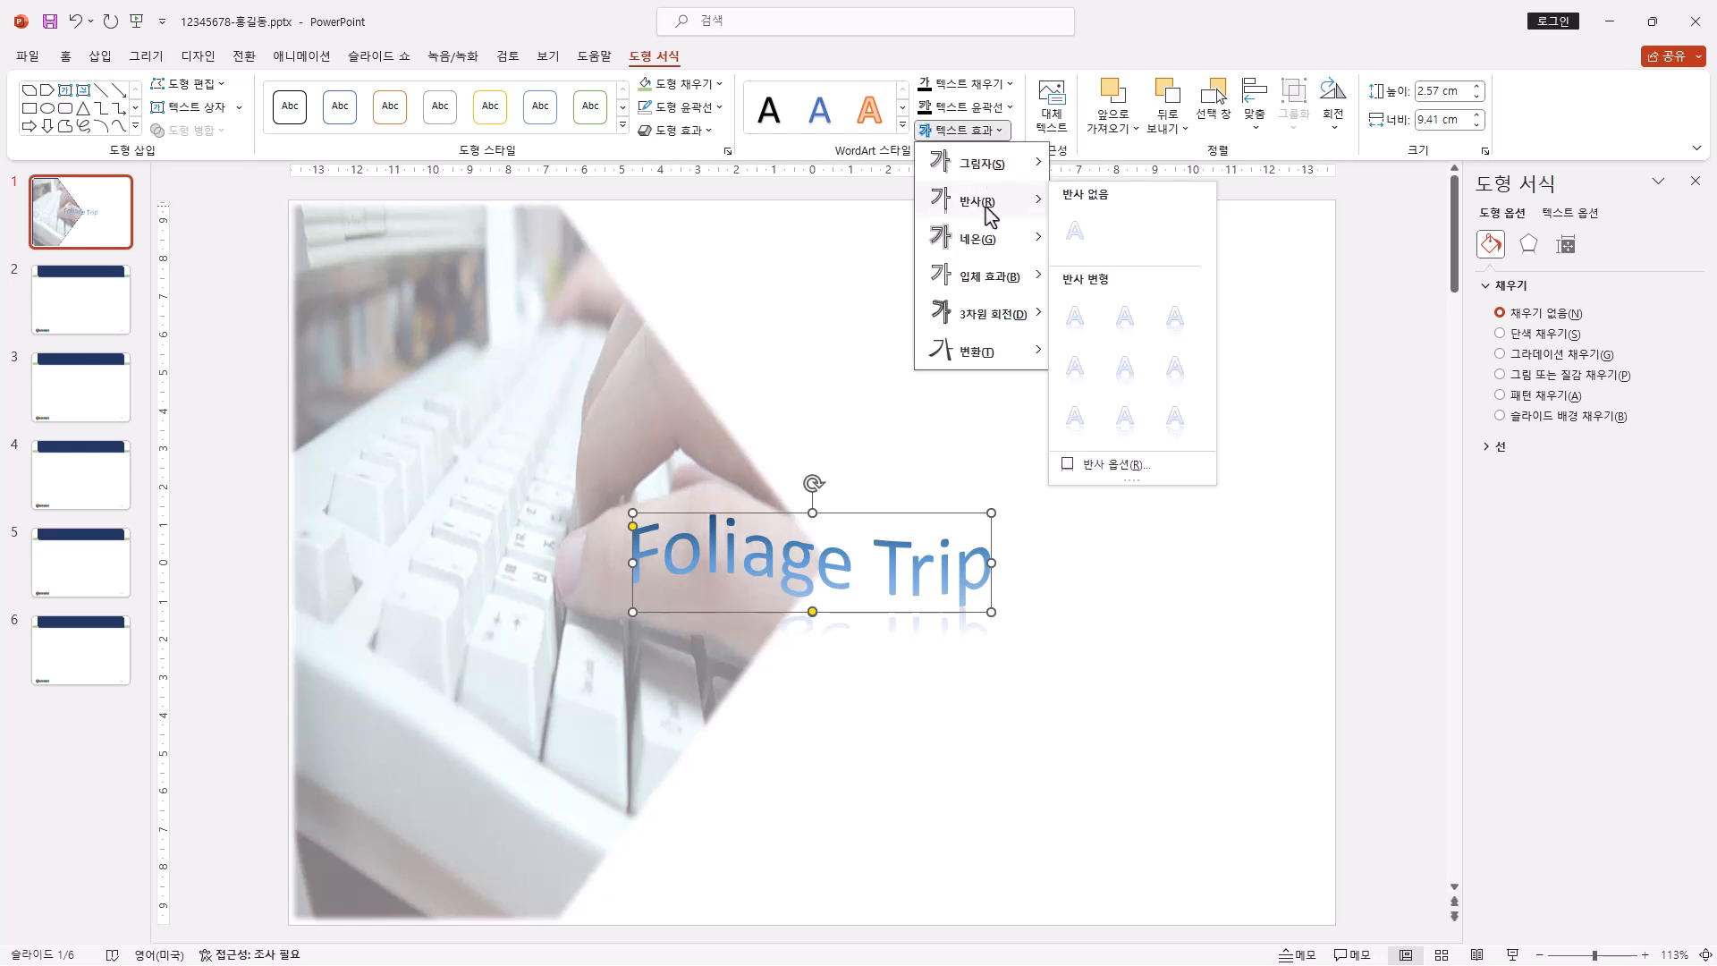
pyautogui.click(1081, 386)
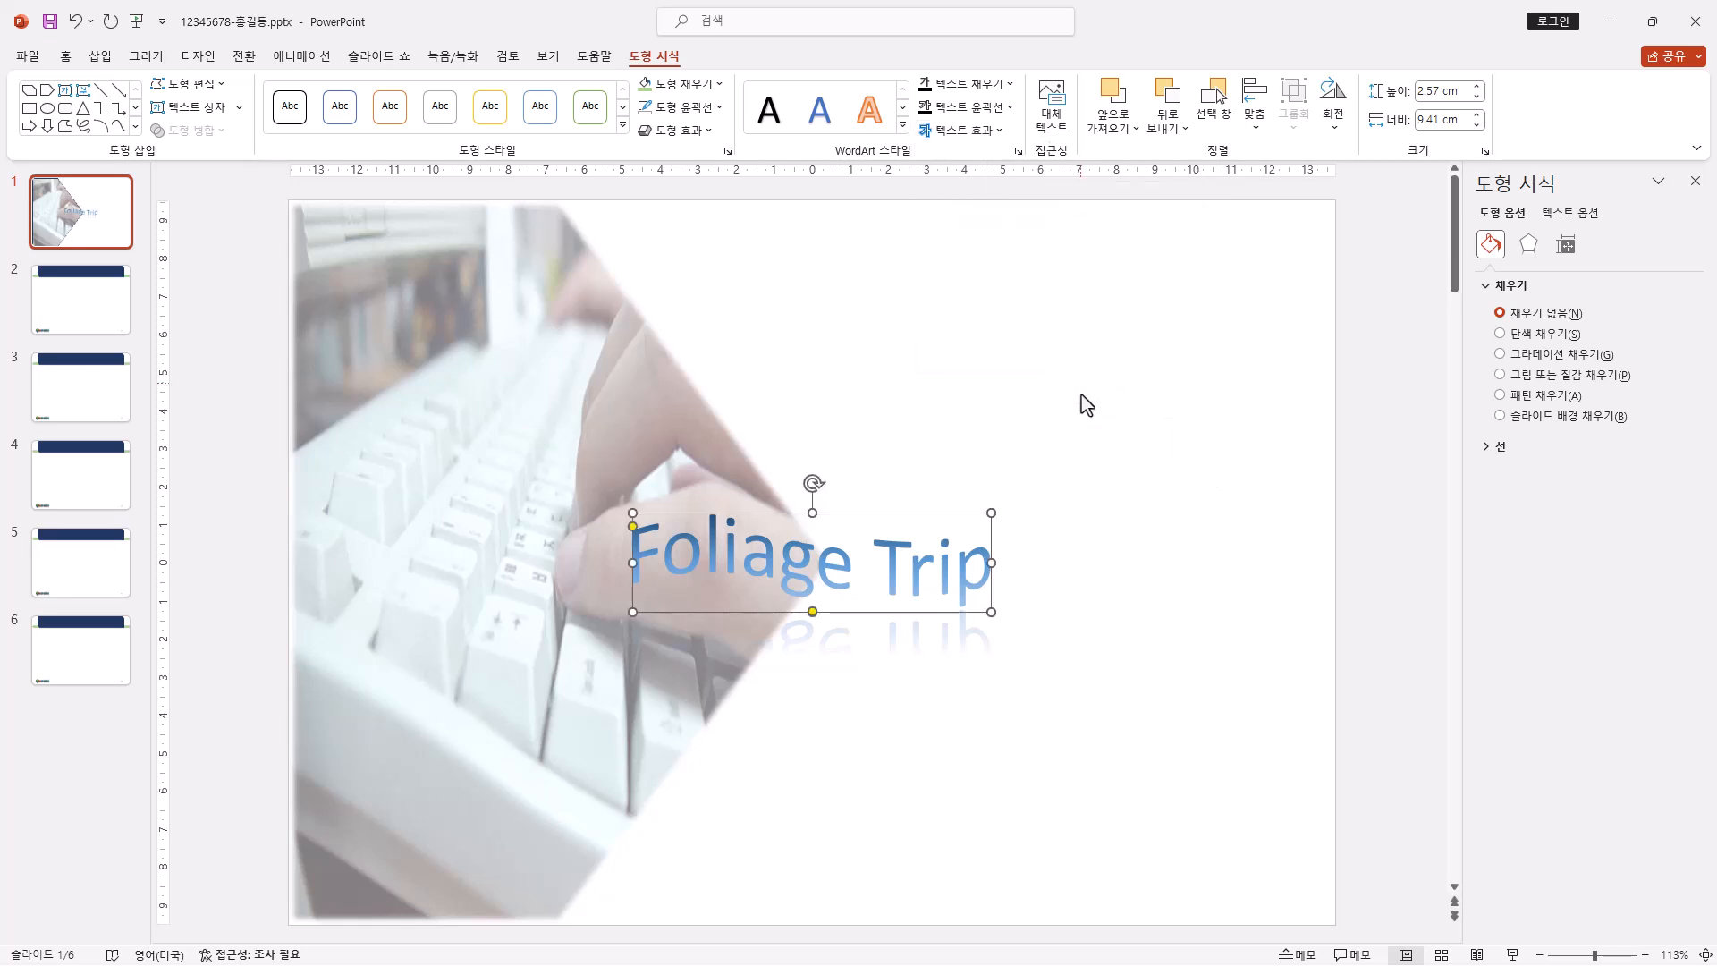
pyautogui.moveTo(991, 513); pyautogui.dragTo(1066, 449)
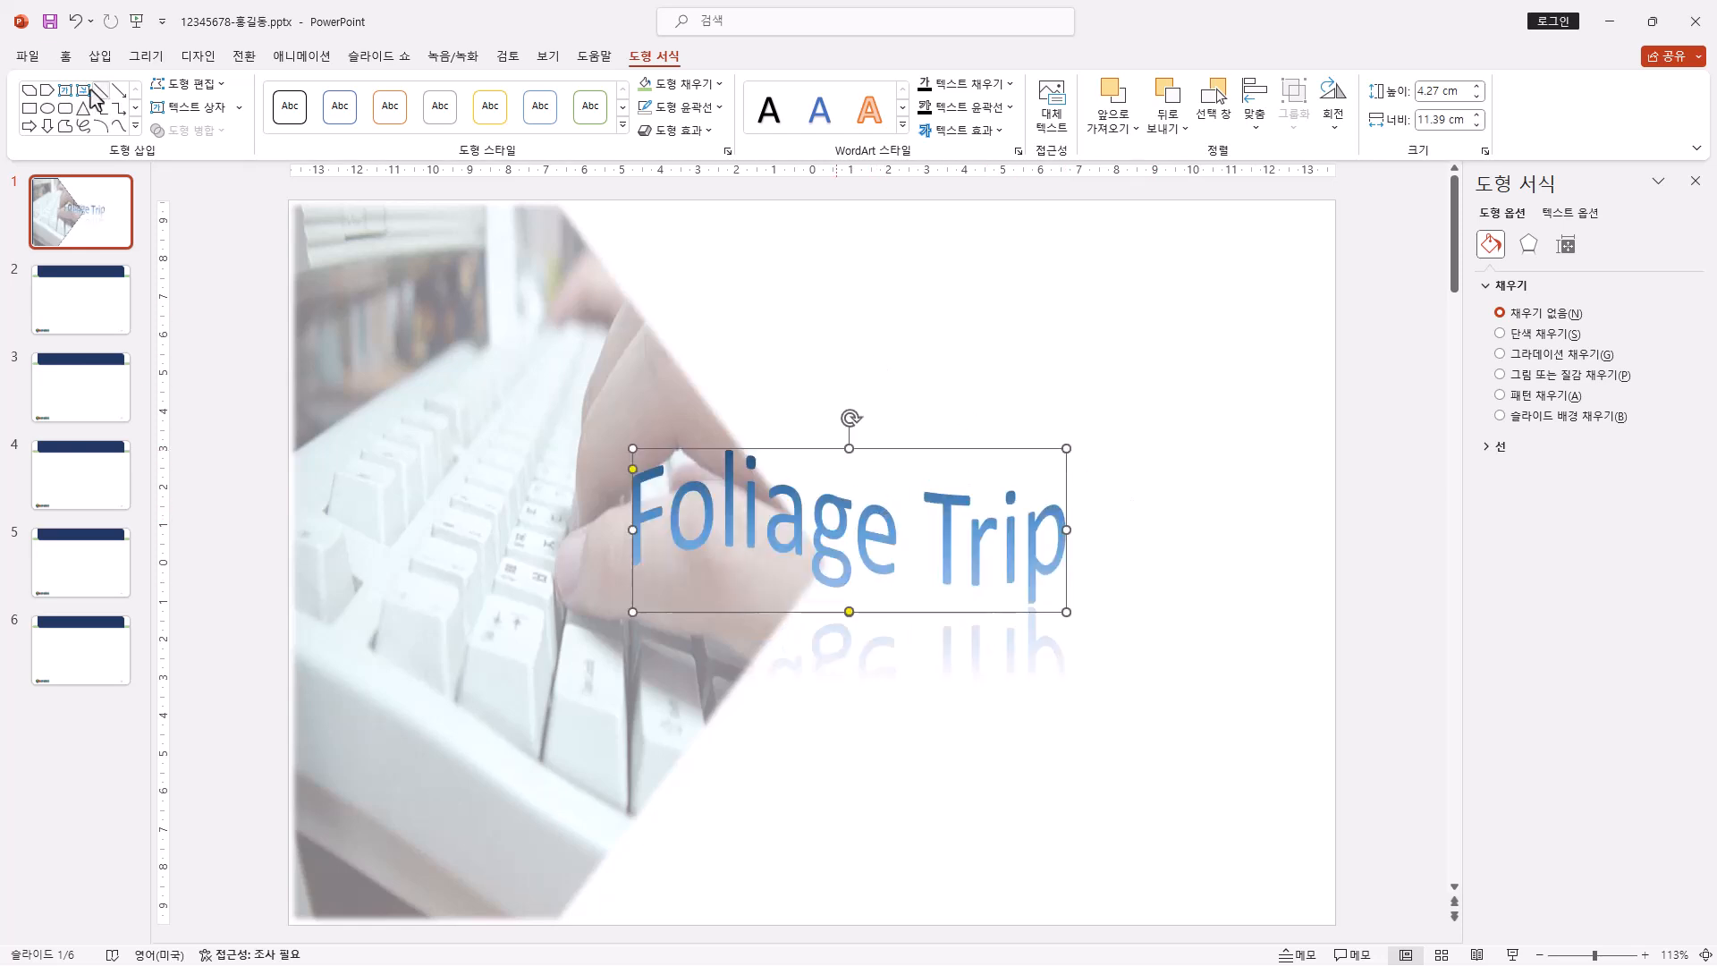
pyautogui.hotkey('ctrl', 'z')
# - Set the Foliage Trip WordArt's font to 돋움 and make it bold
pyautogui.click(66, 57)
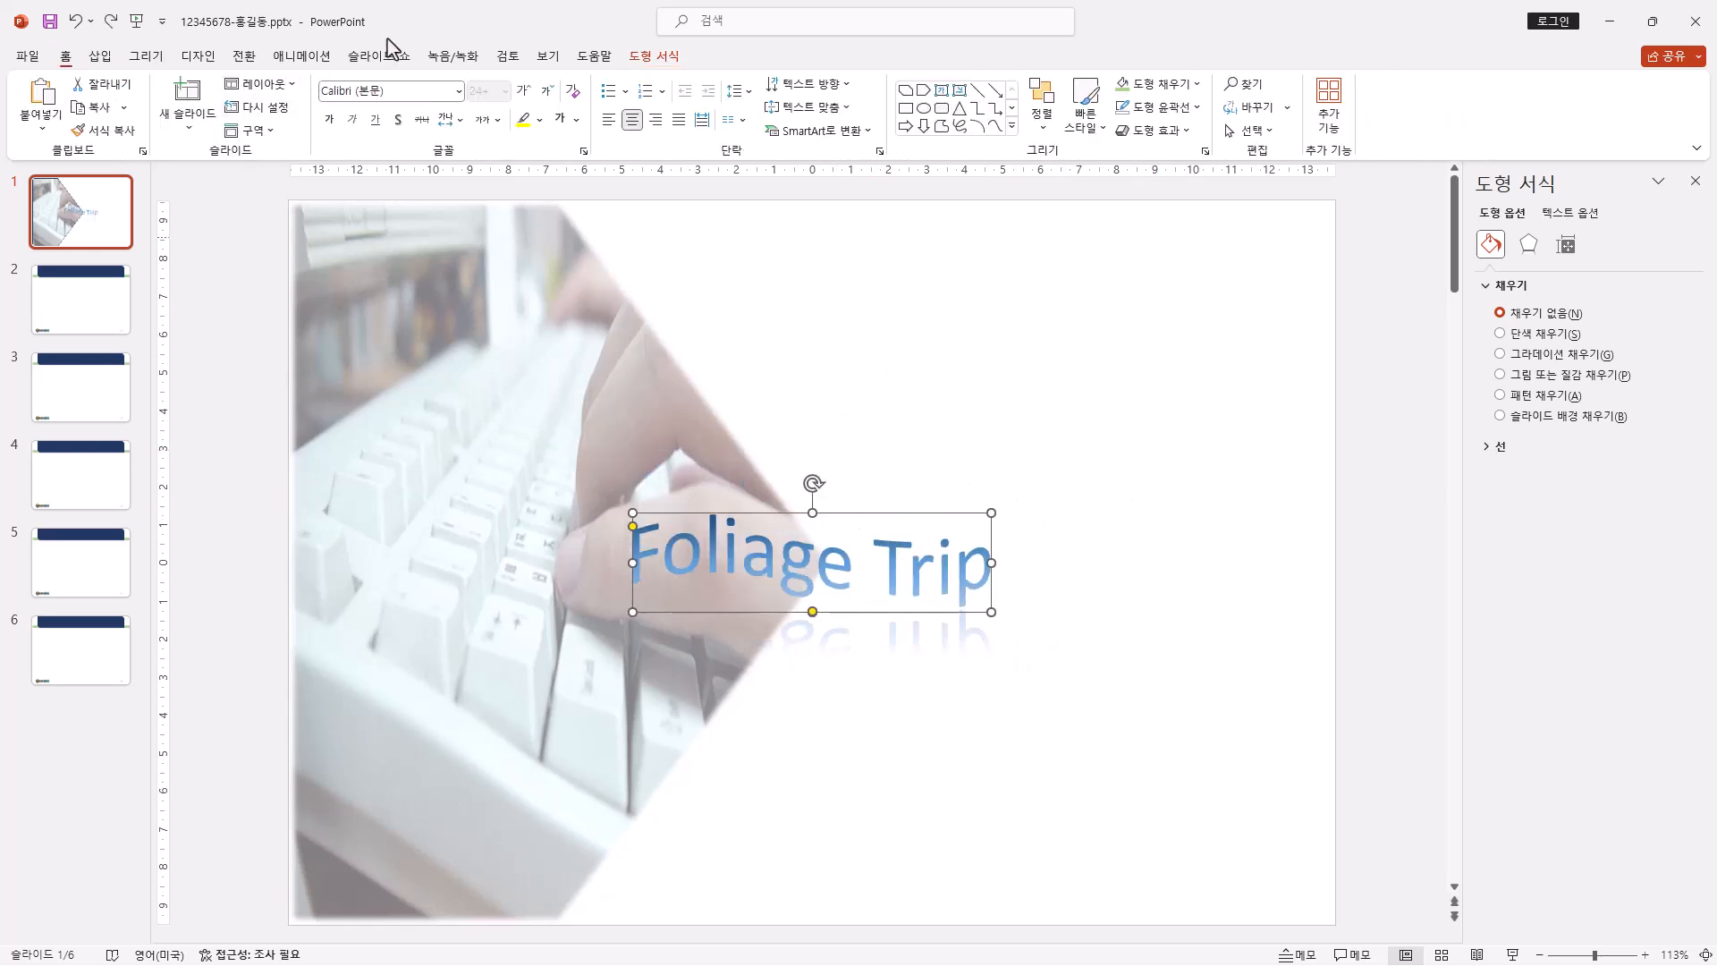
pyautogui.click(458, 95)
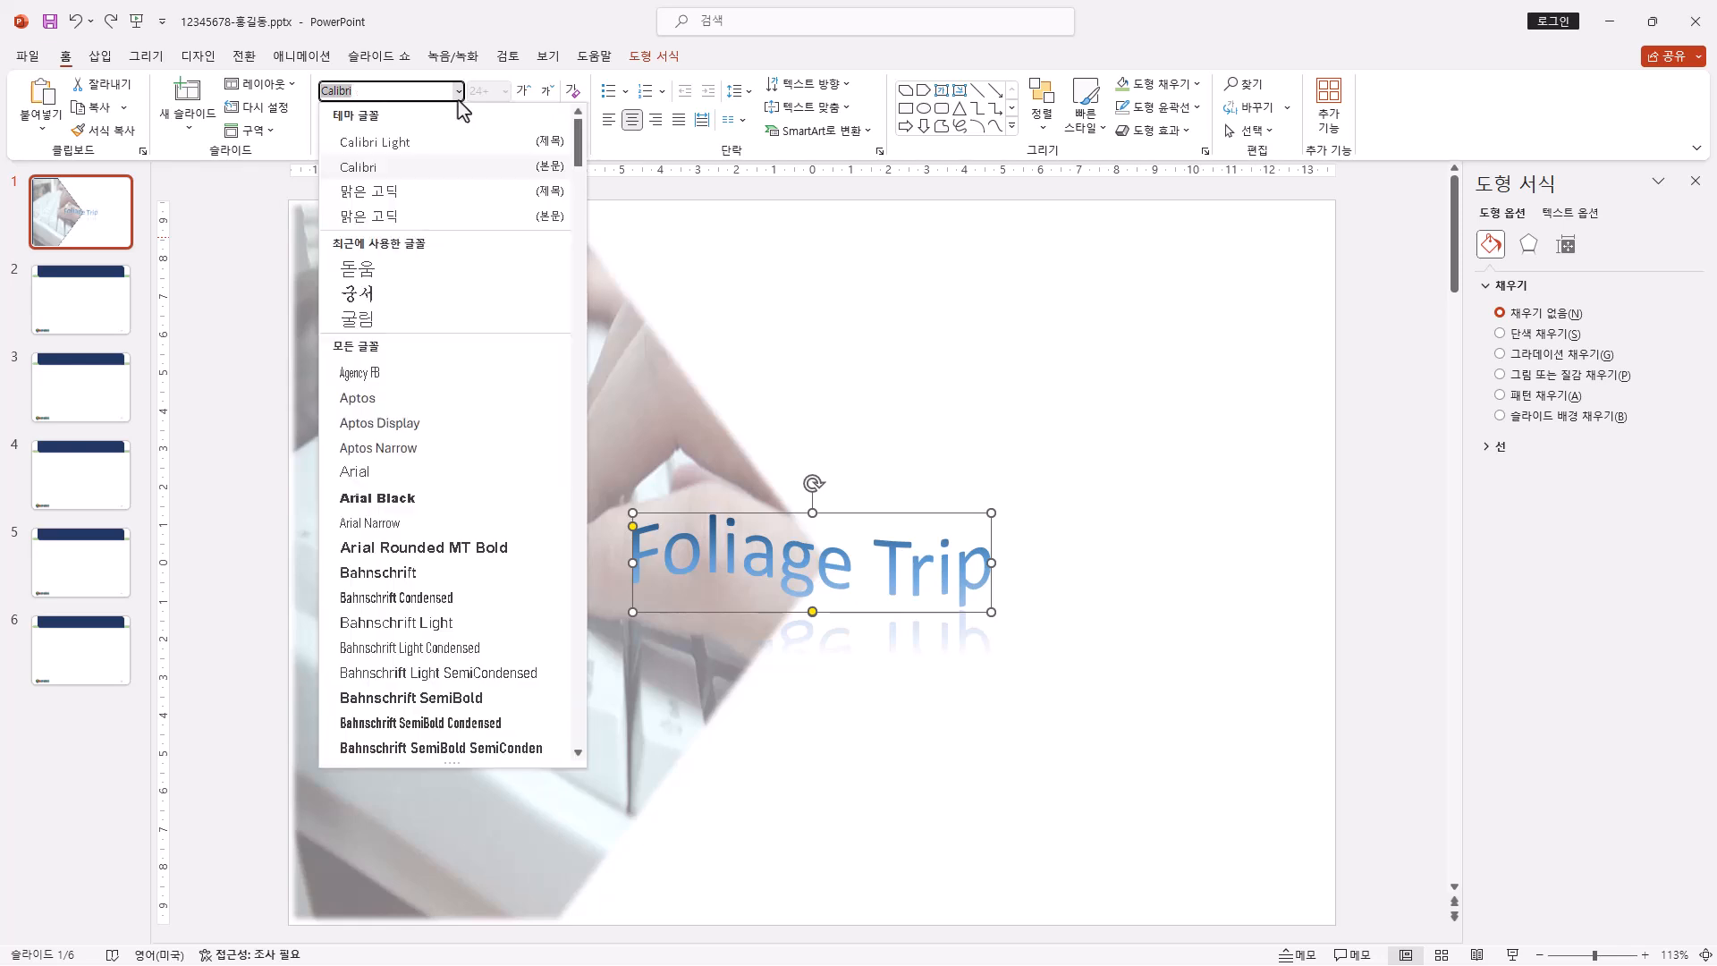
pyautogui.click(441, 273)
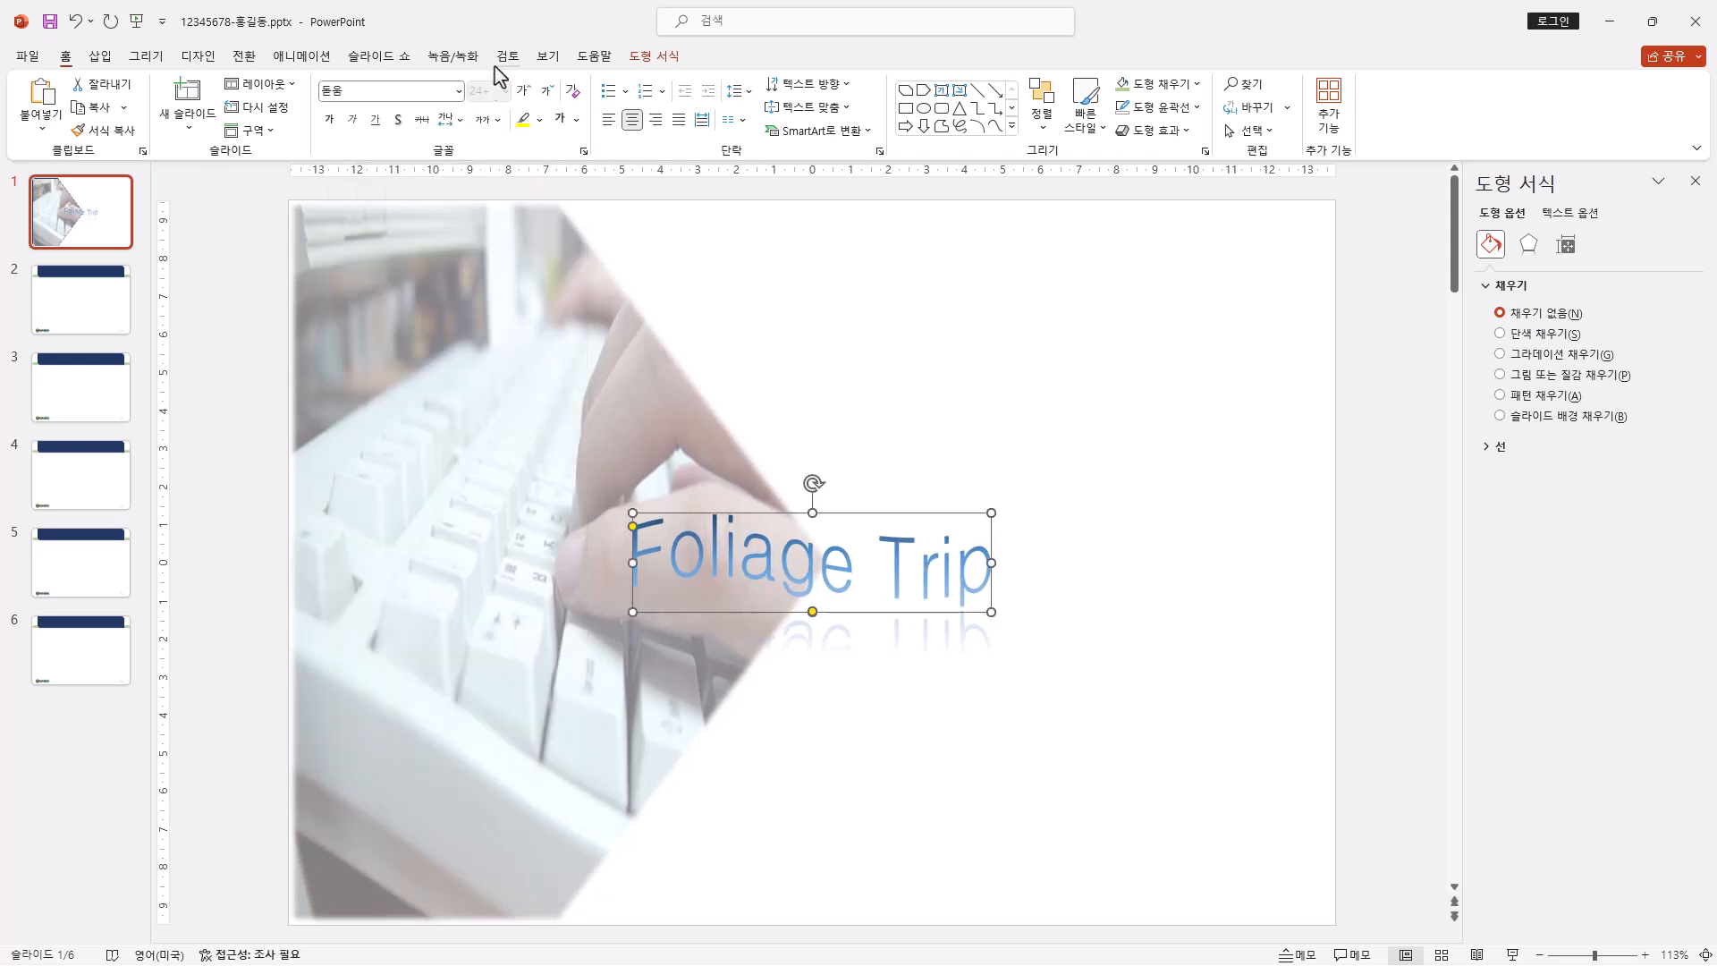
pyautogui.click(329, 120)
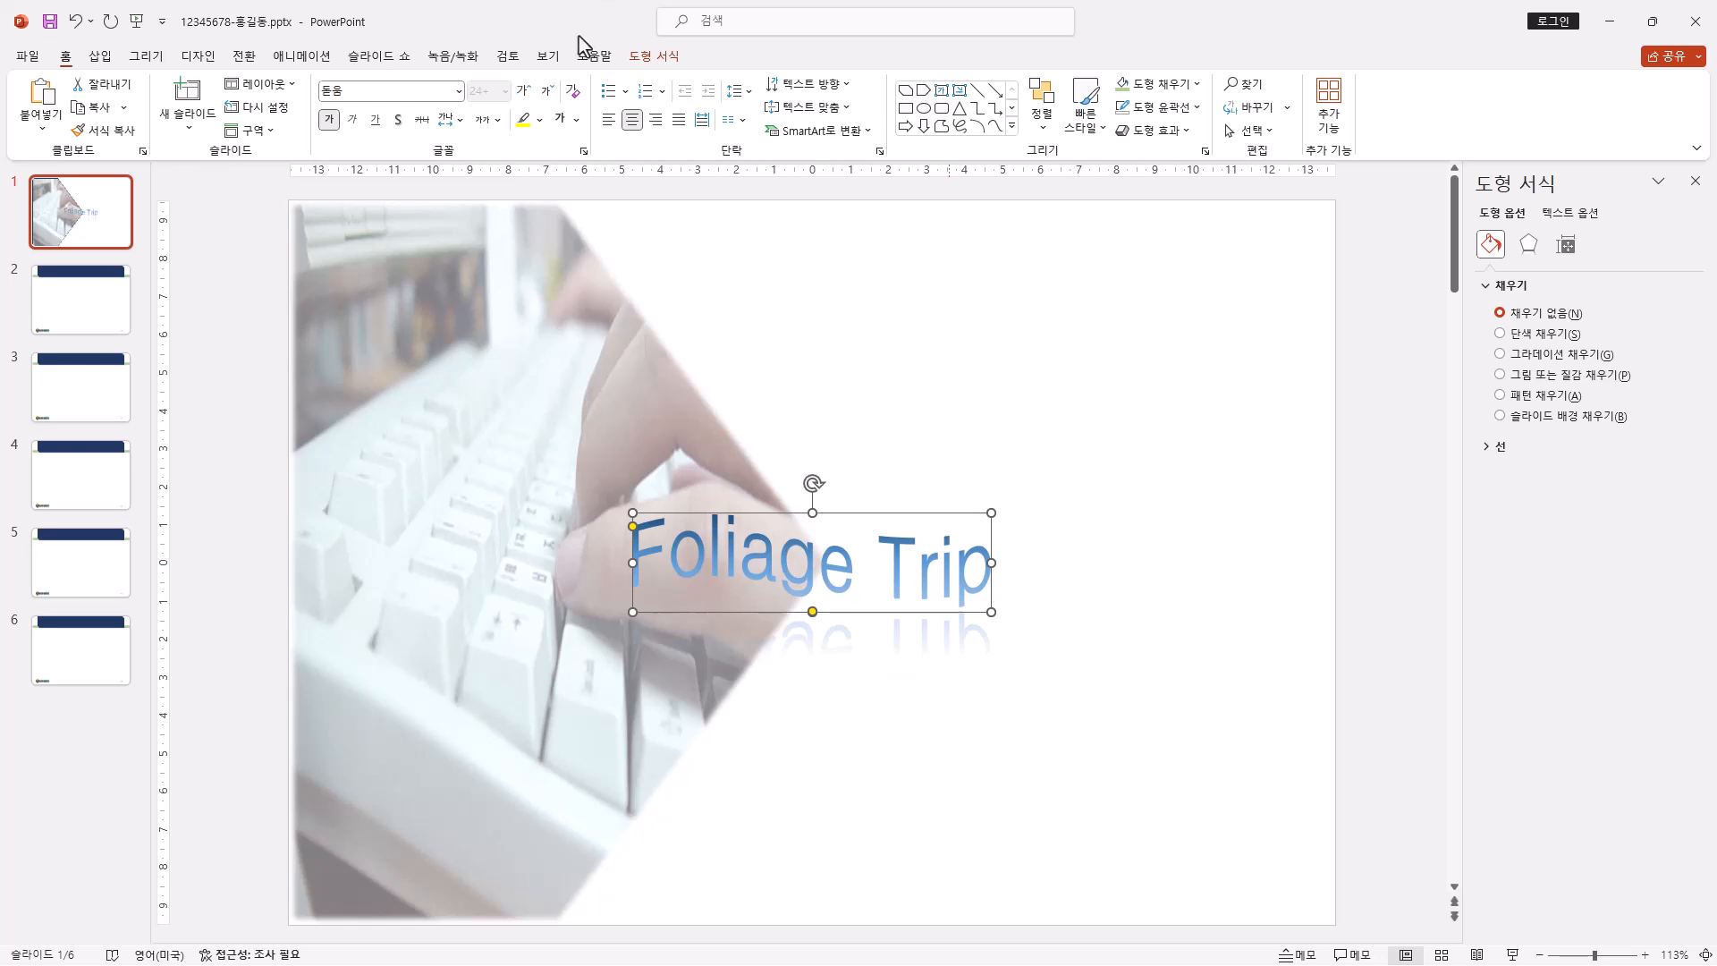
pyautogui.click(549, 56)
pyautogui.click(652, 116)
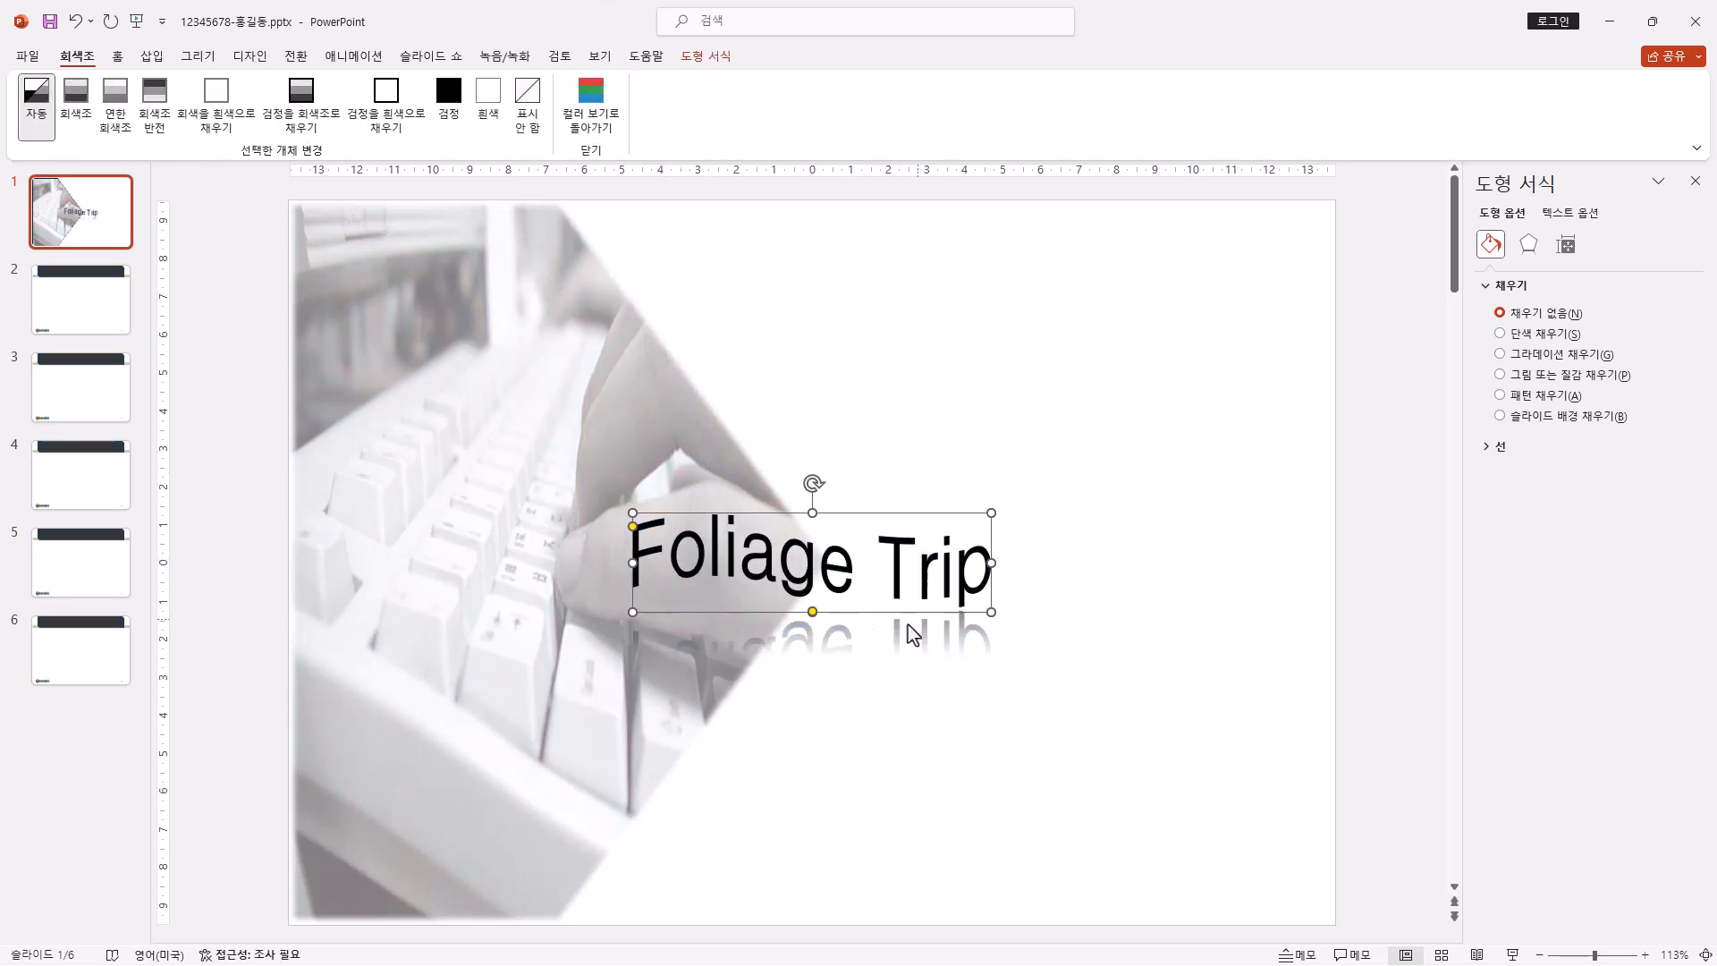
pyautogui.click(591, 106)
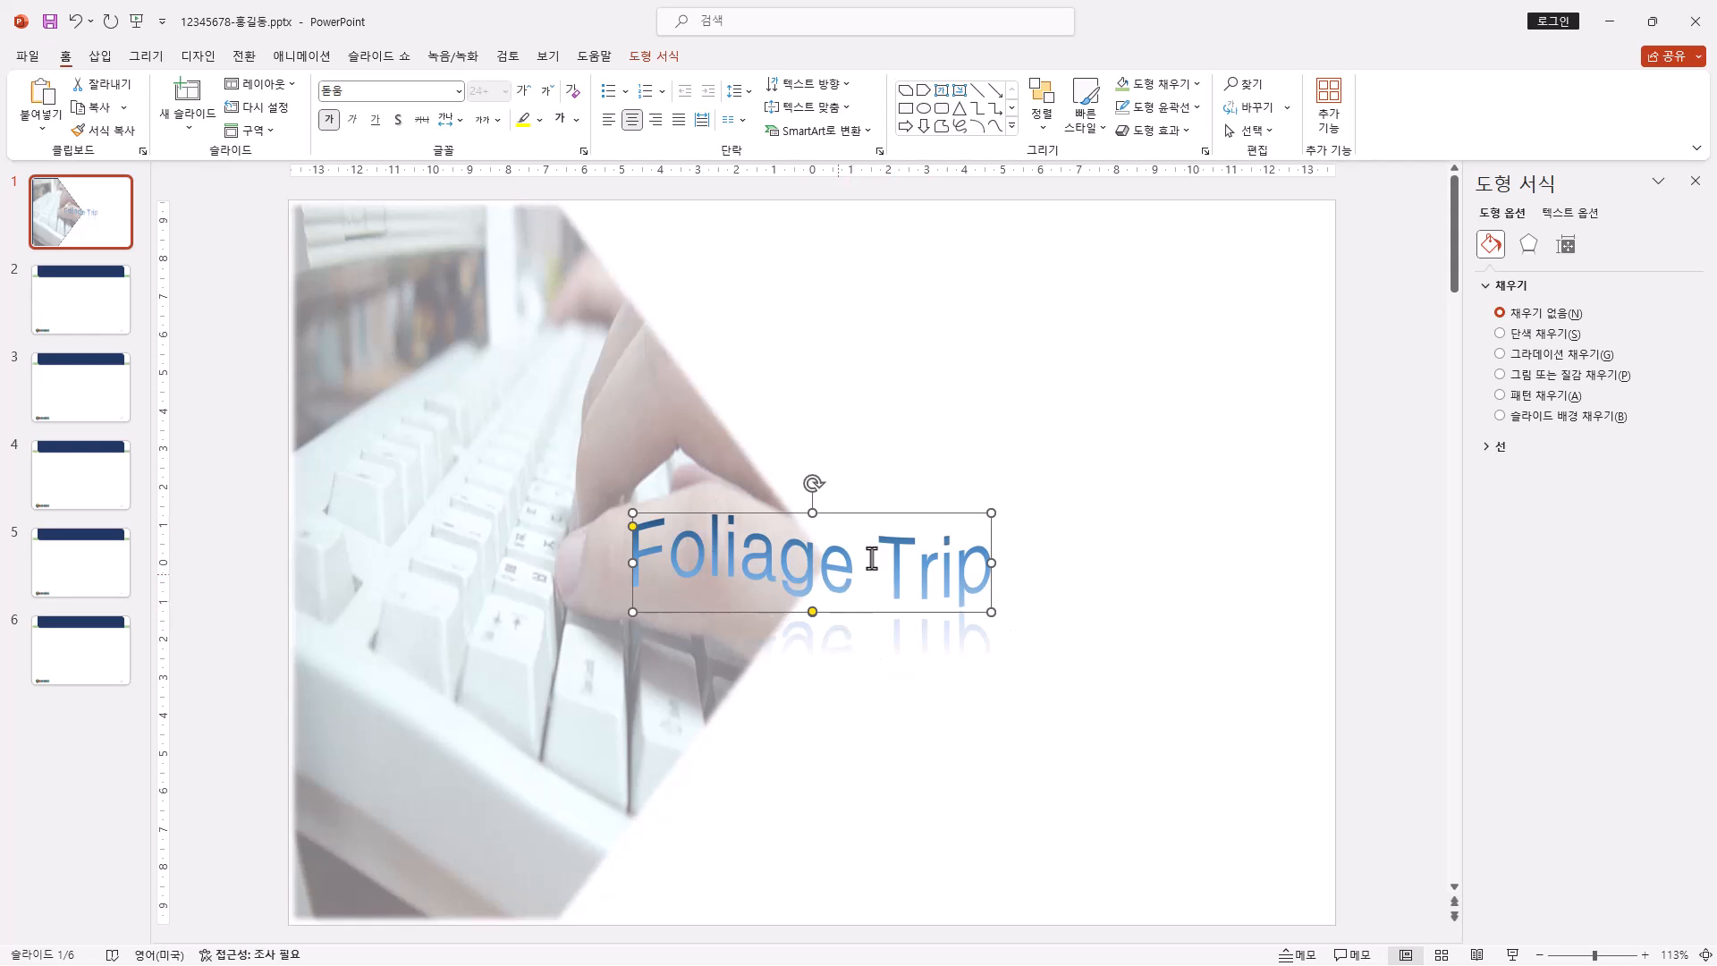
pyautogui.hotkey('alt', 'w')
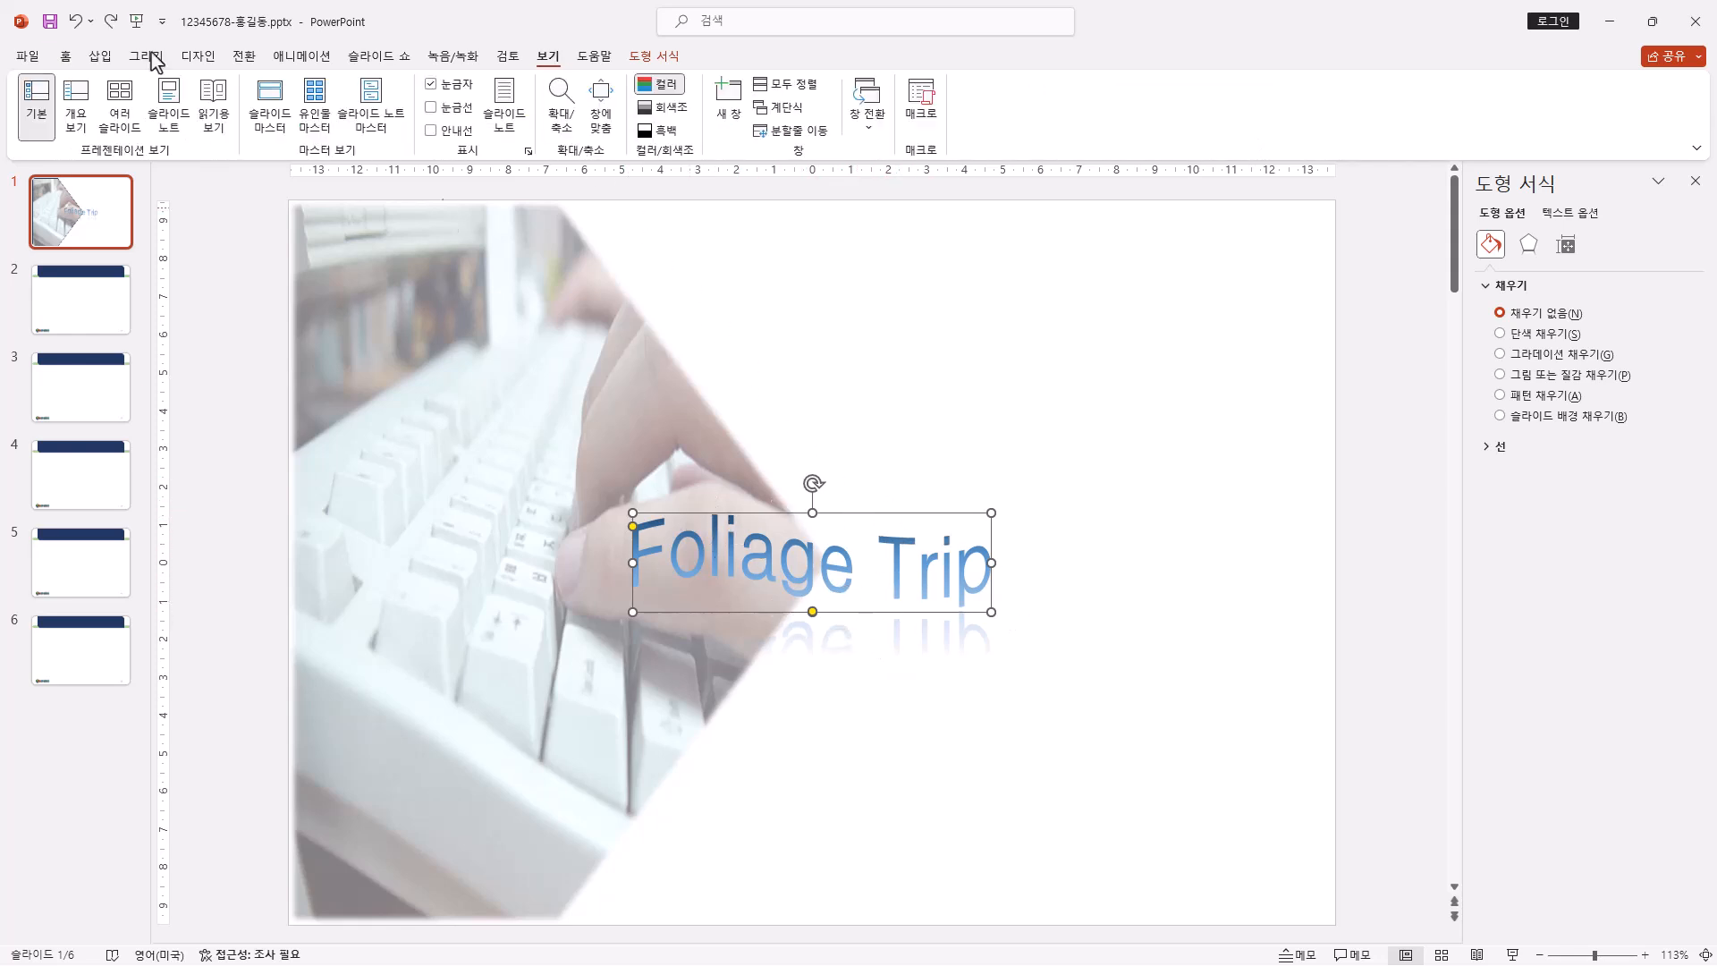
# - Set the Foliage Trip WordArt's text color to black and enlarge it across the middle of the slide
pyautogui.click(65, 57)
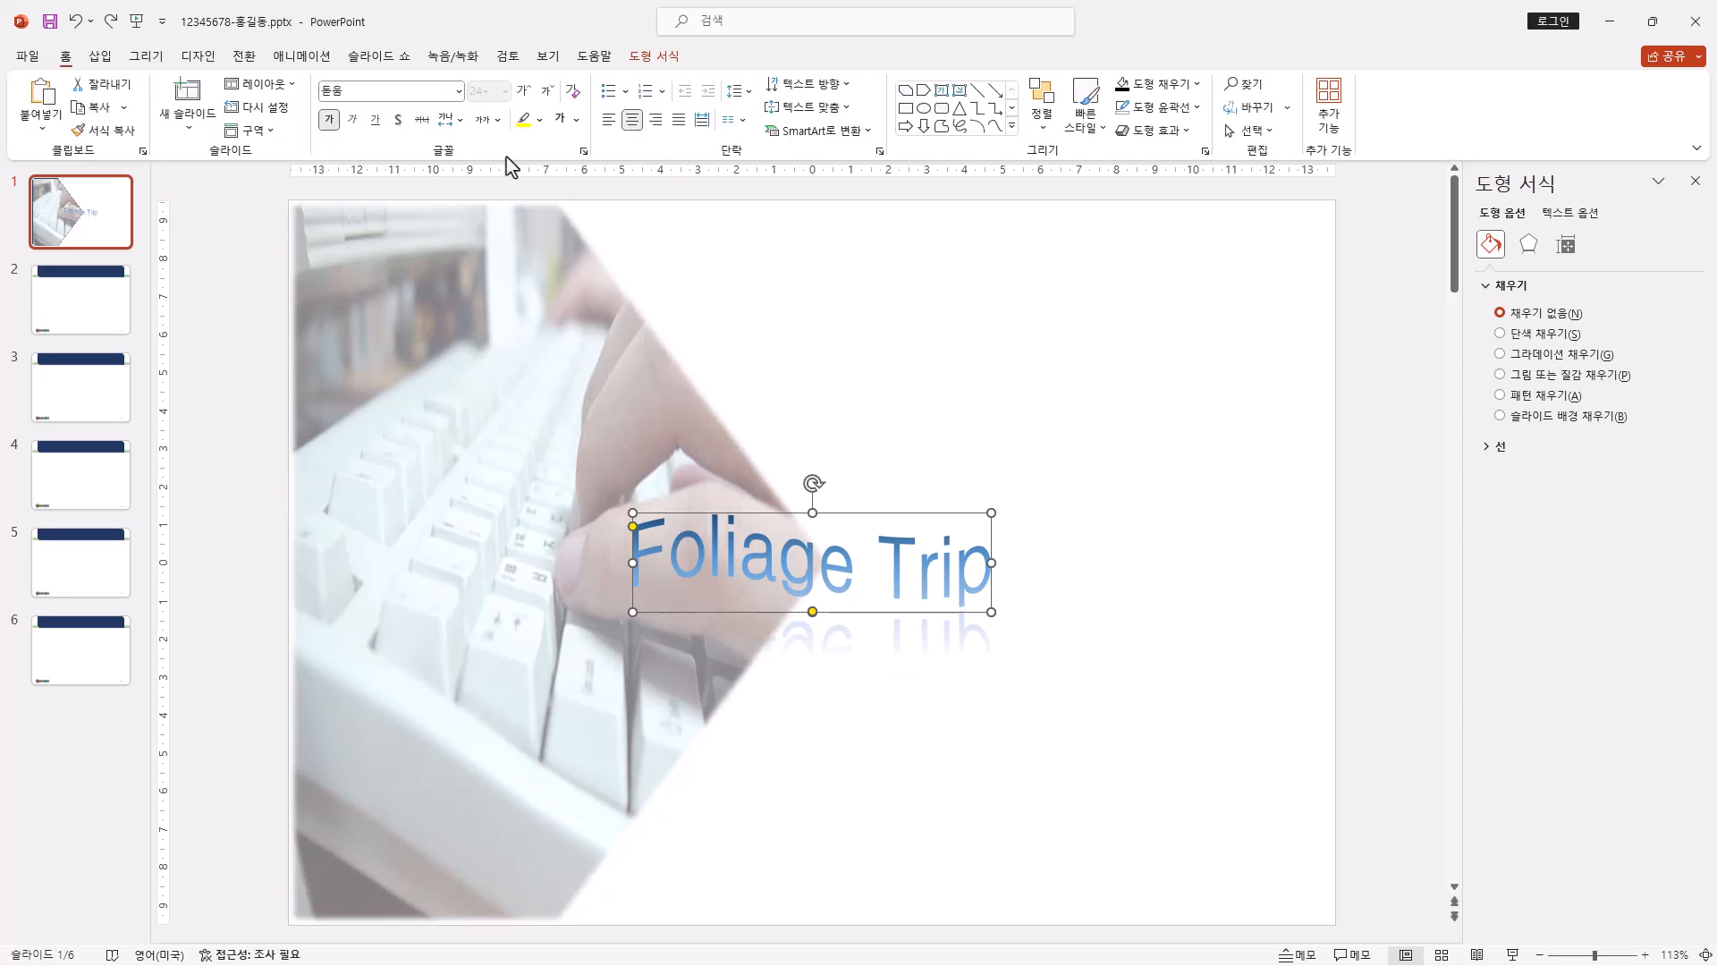
pyautogui.click(577, 120)
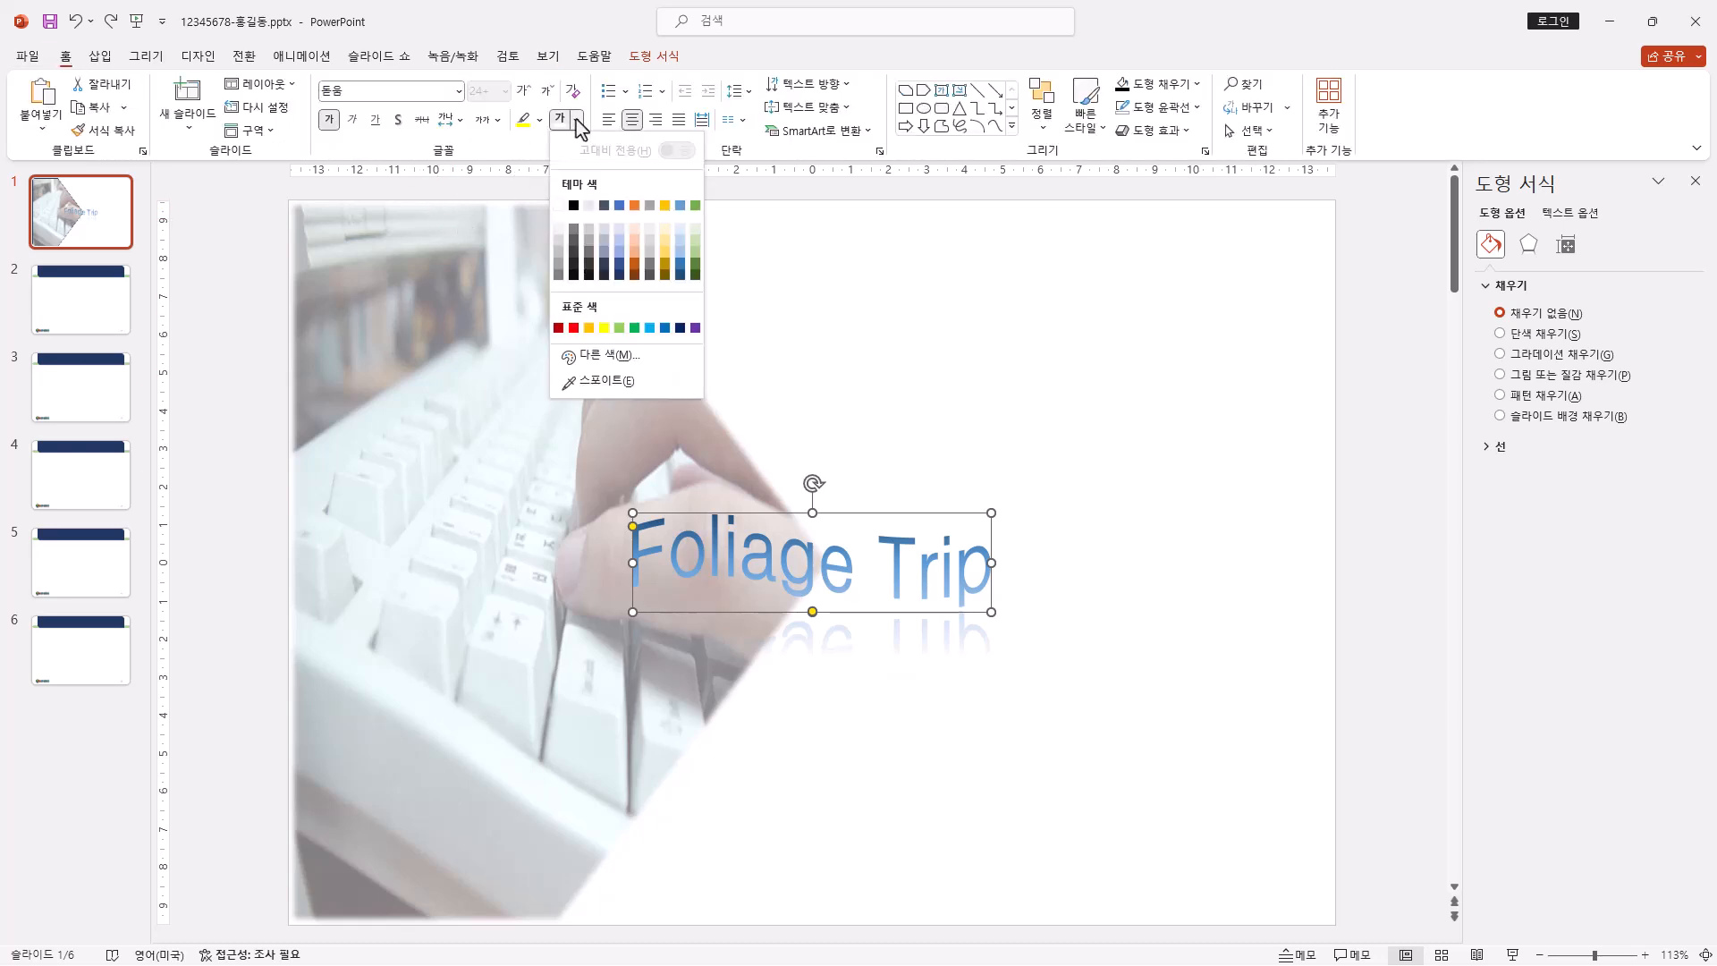
pyautogui.click(573, 206)
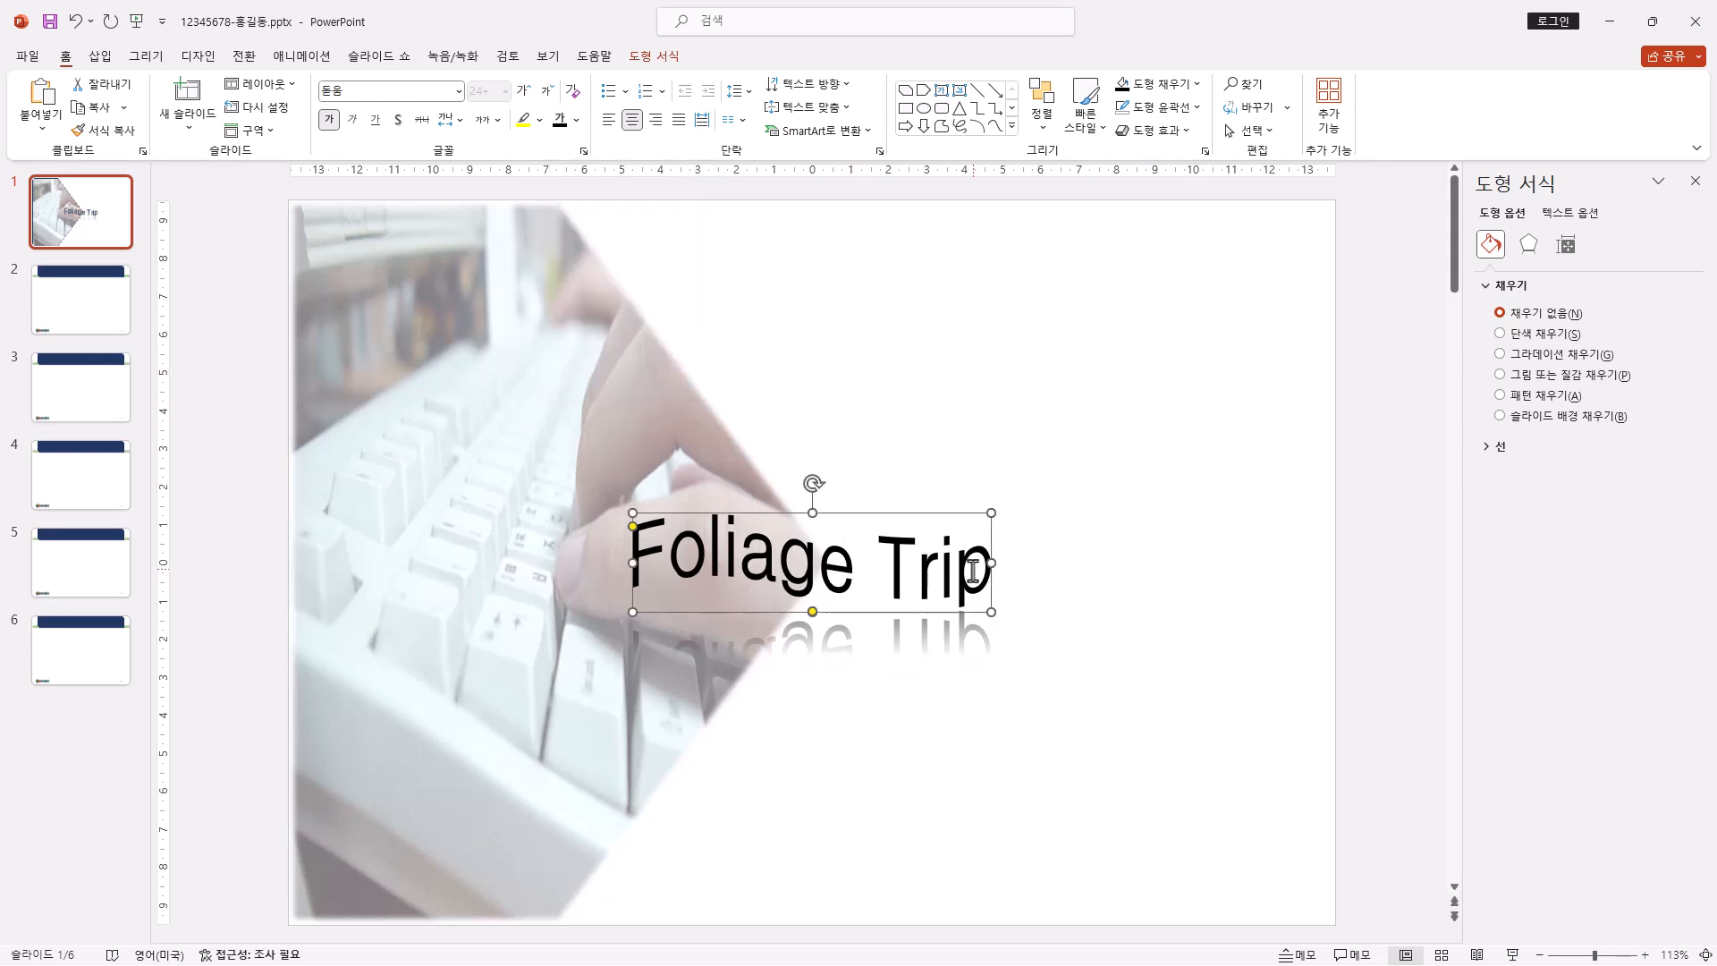
pyautogui.moveTo(991, 513); pyautogui.dragTo(1261, 455)
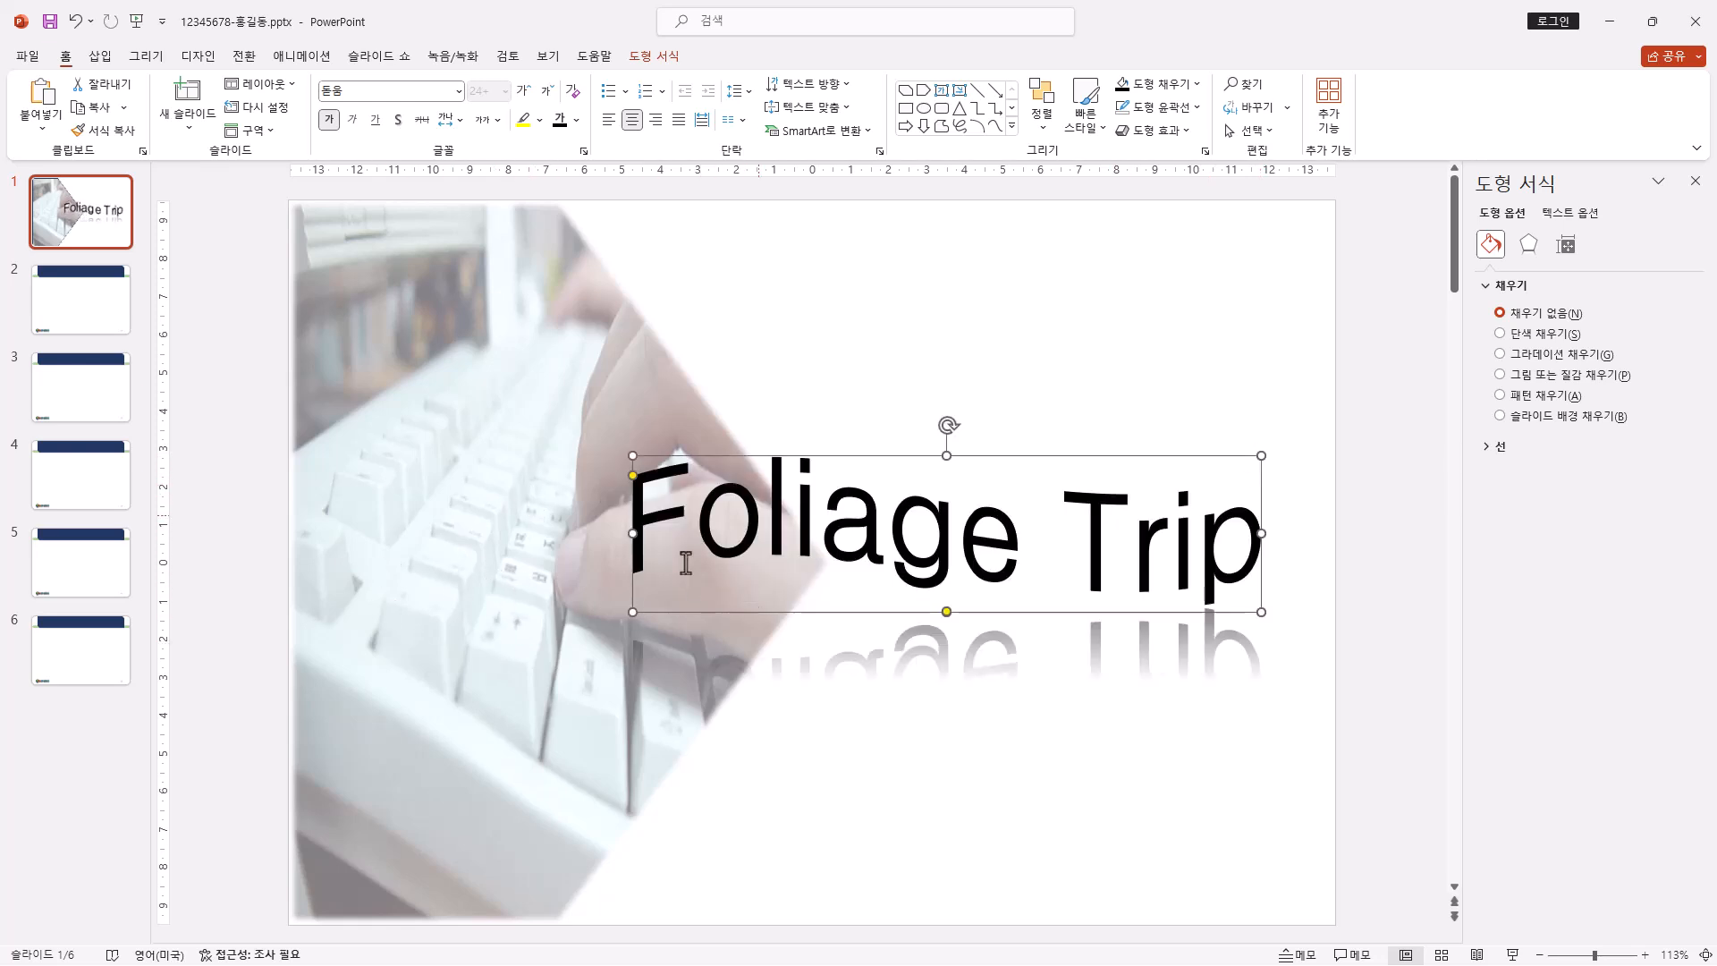
pyautogui.moveTo(634, 612); pyautogui.dragTo(480, 565)
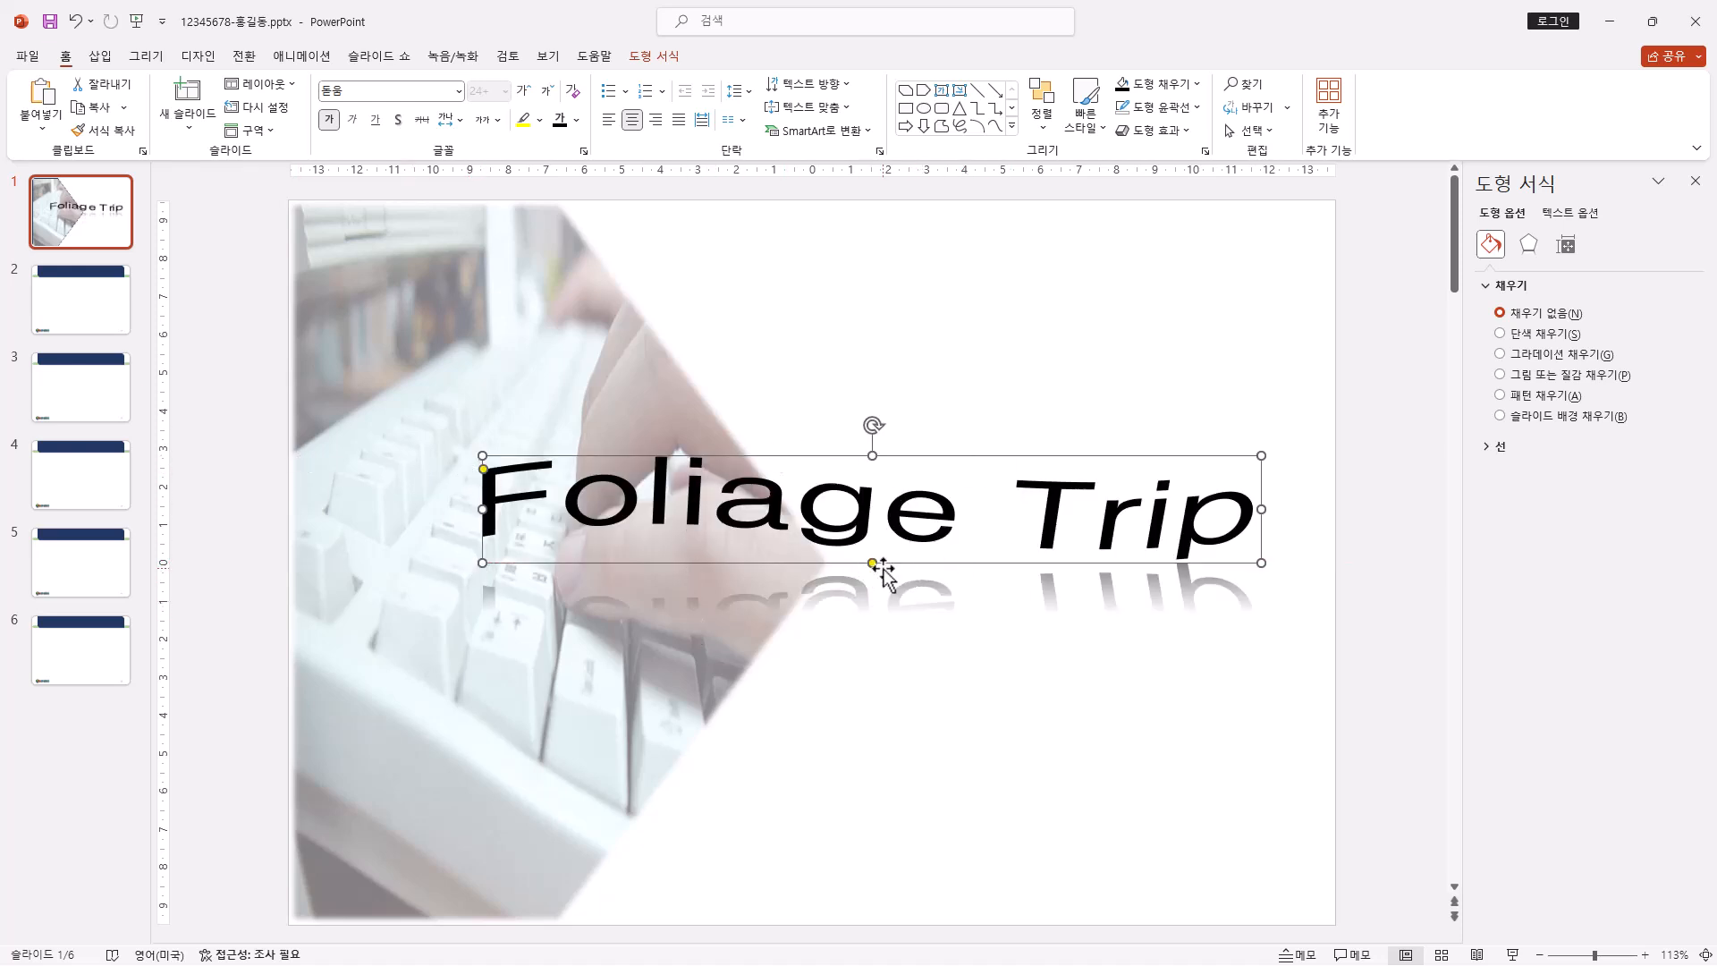
pyautogui.moveTo(872, 562); pyautogui.dragTo(911, 563)
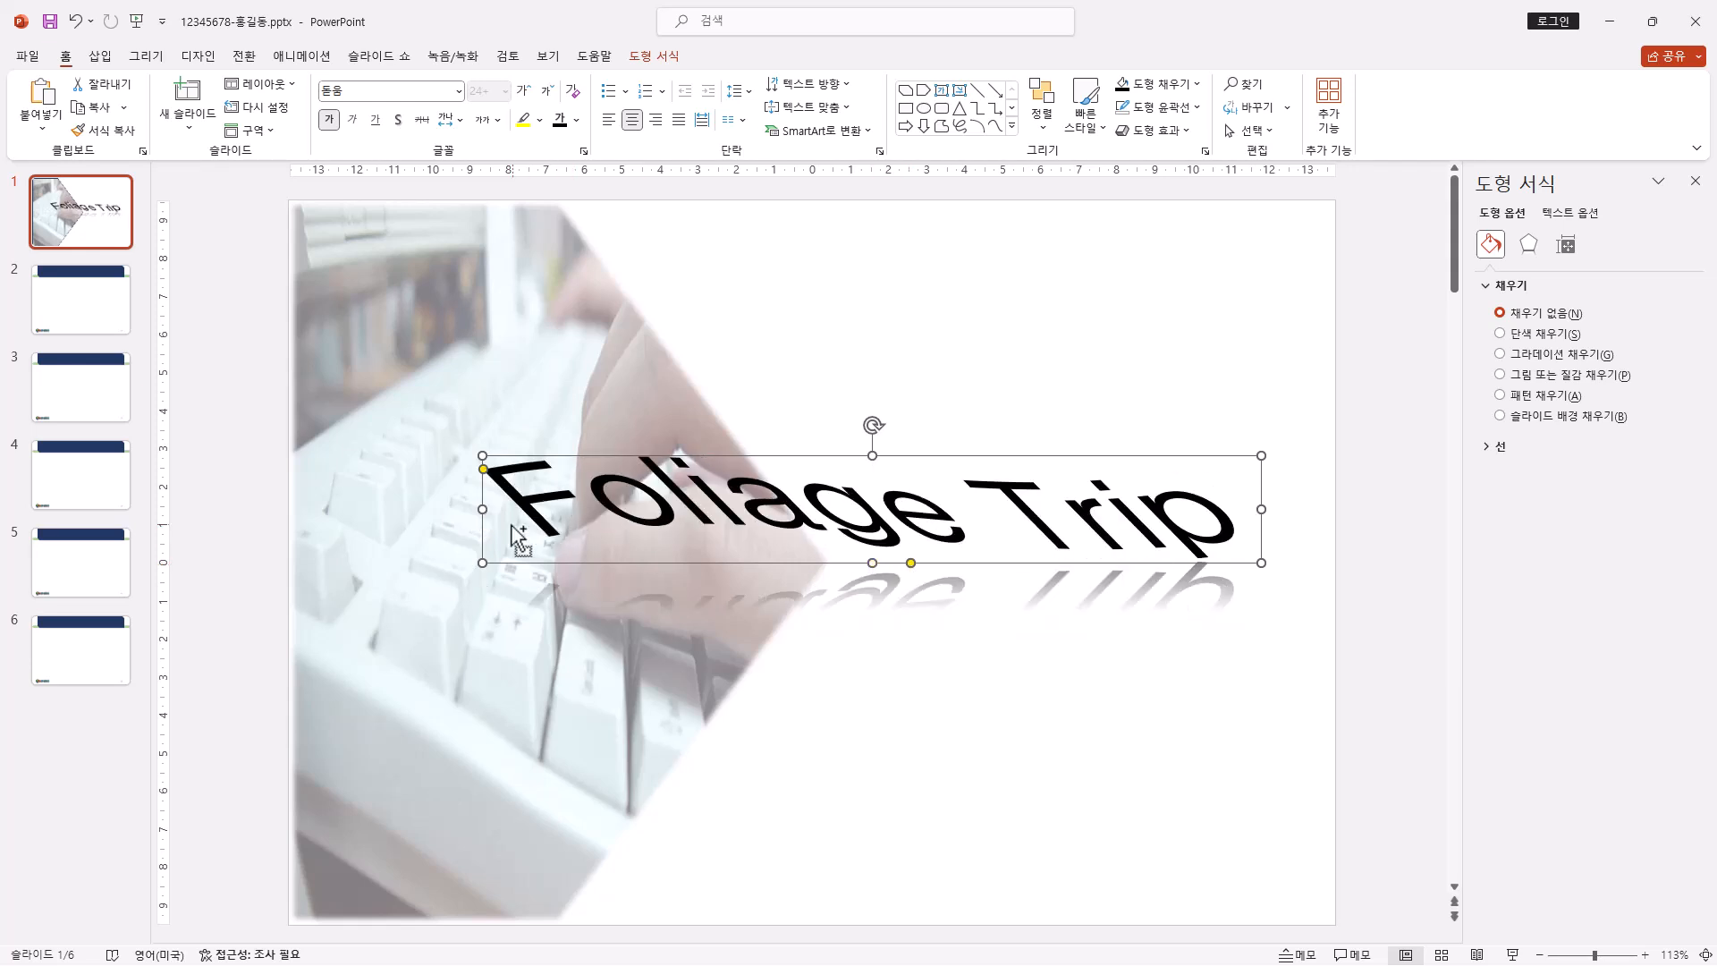
pyautogui.hotkey('ctrl', 'z')
pyautogui.moveTo(484, 470); pyautogui.dragTo(486, 496)
pyautogui.hotkey('ctrl', 'z')
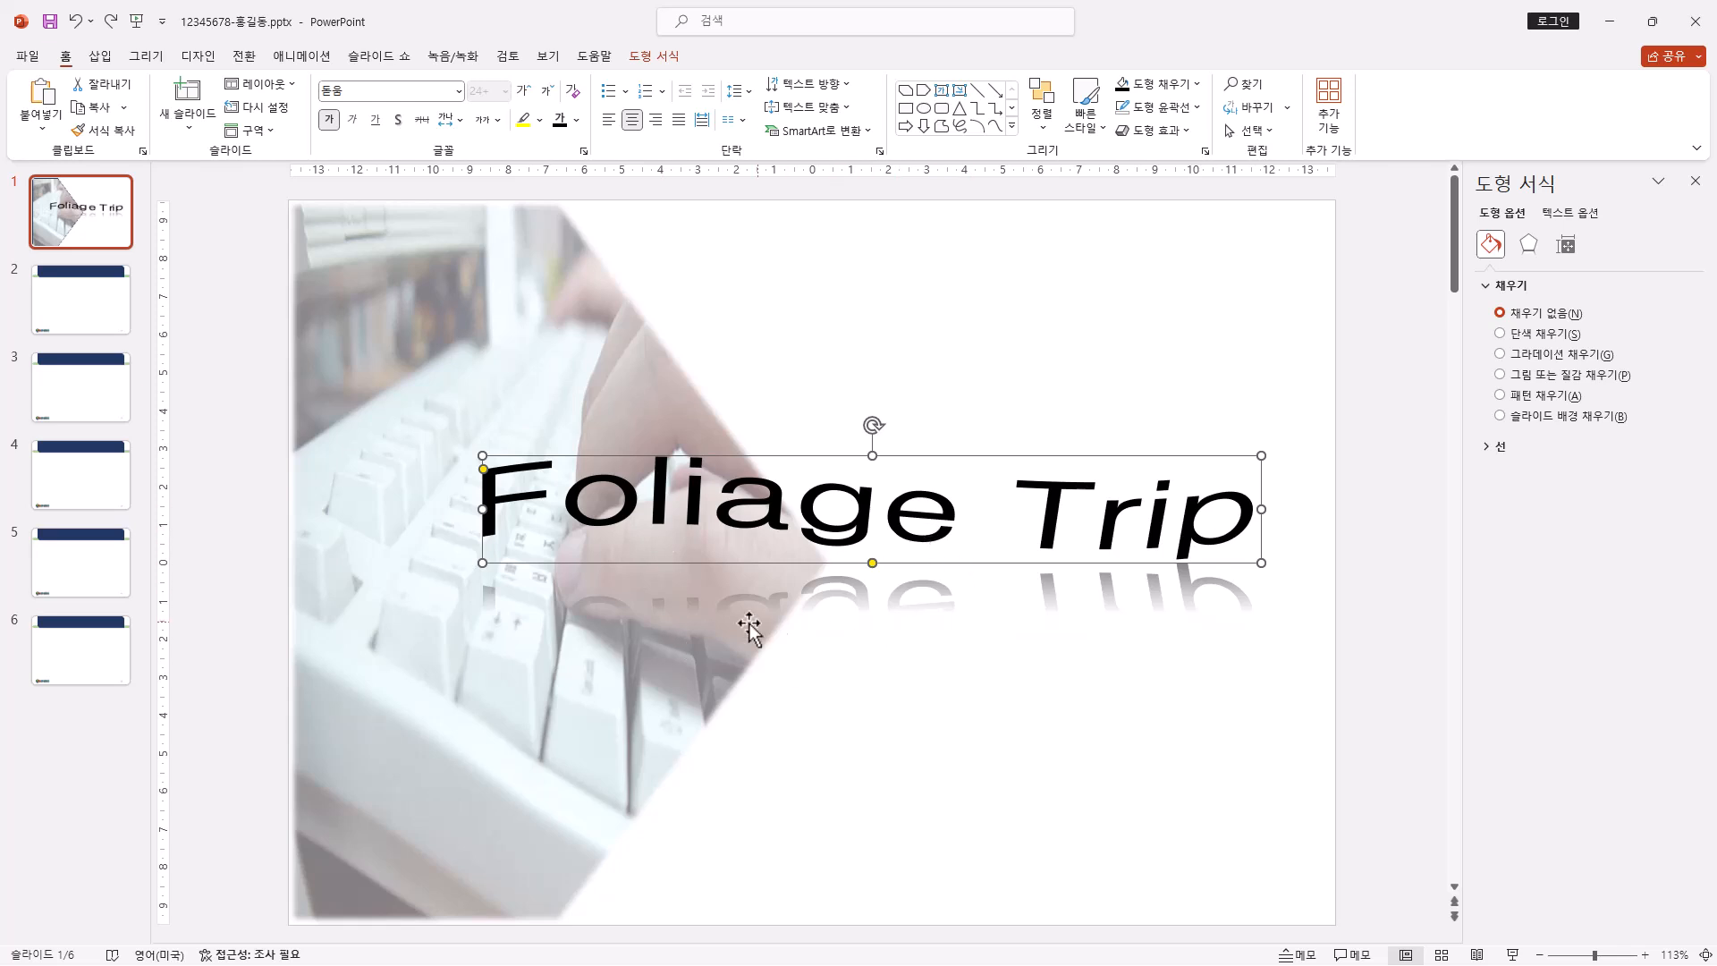
pyautogui.hotkey('ctrl', 'z')
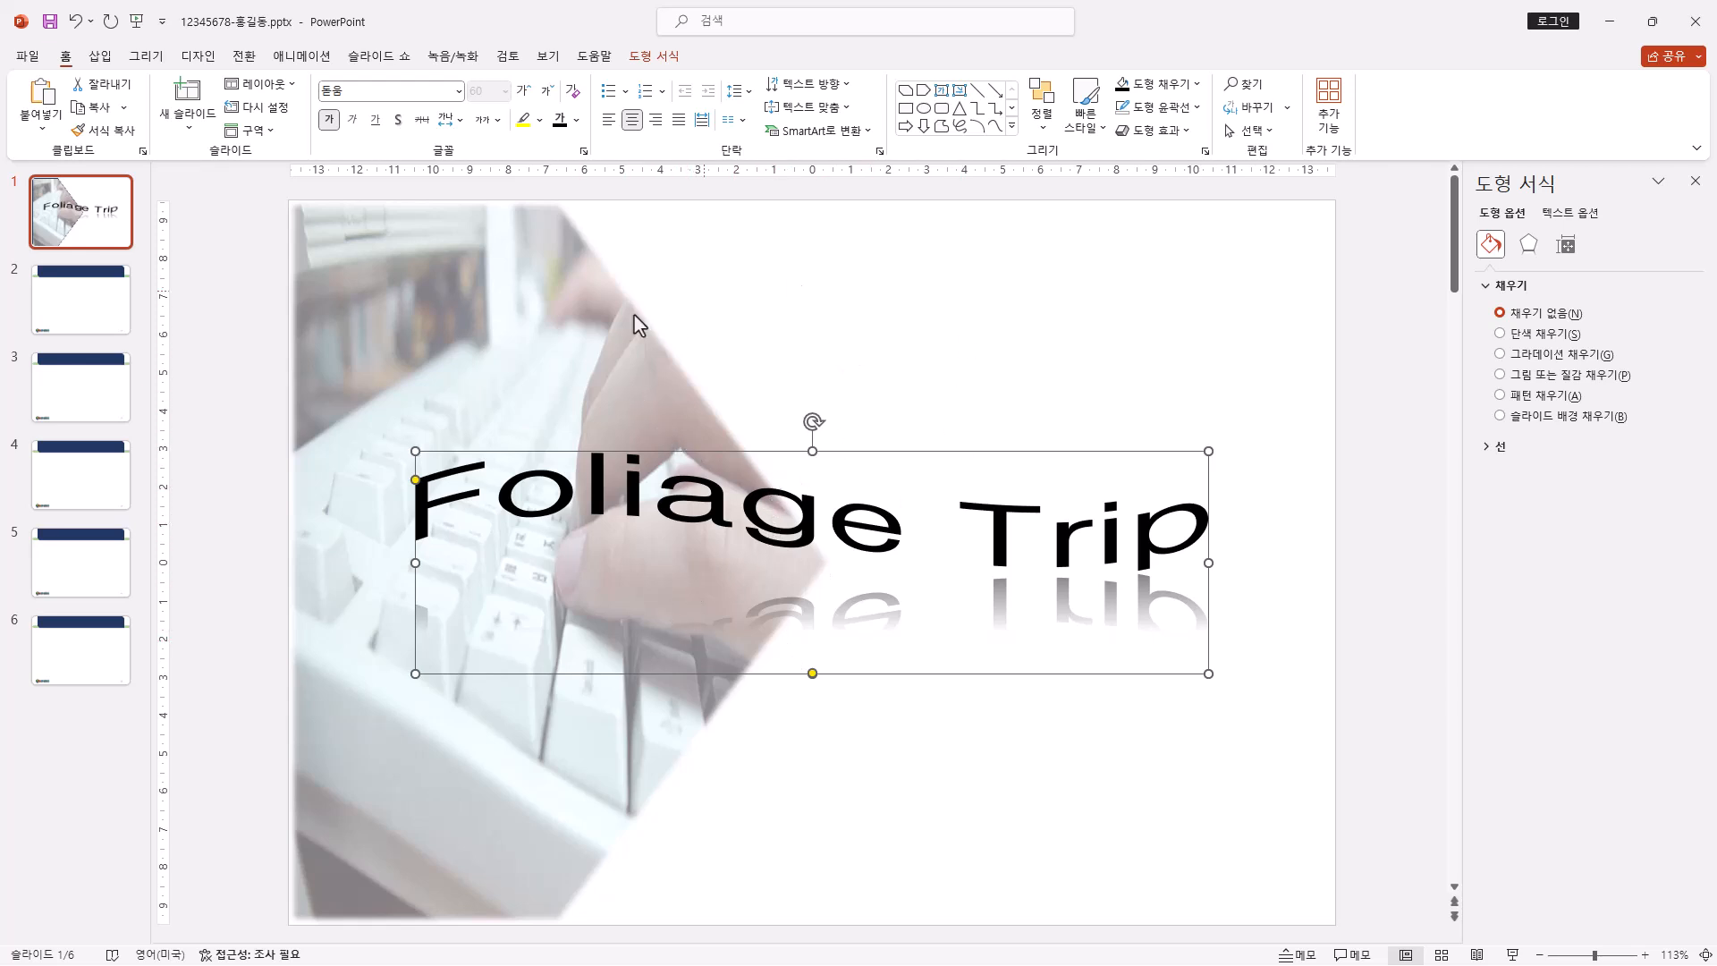
# - Insert the picture 로고2.jpg from the ITQ Picture folder on slide 1
pyautogui.click(107, 61)
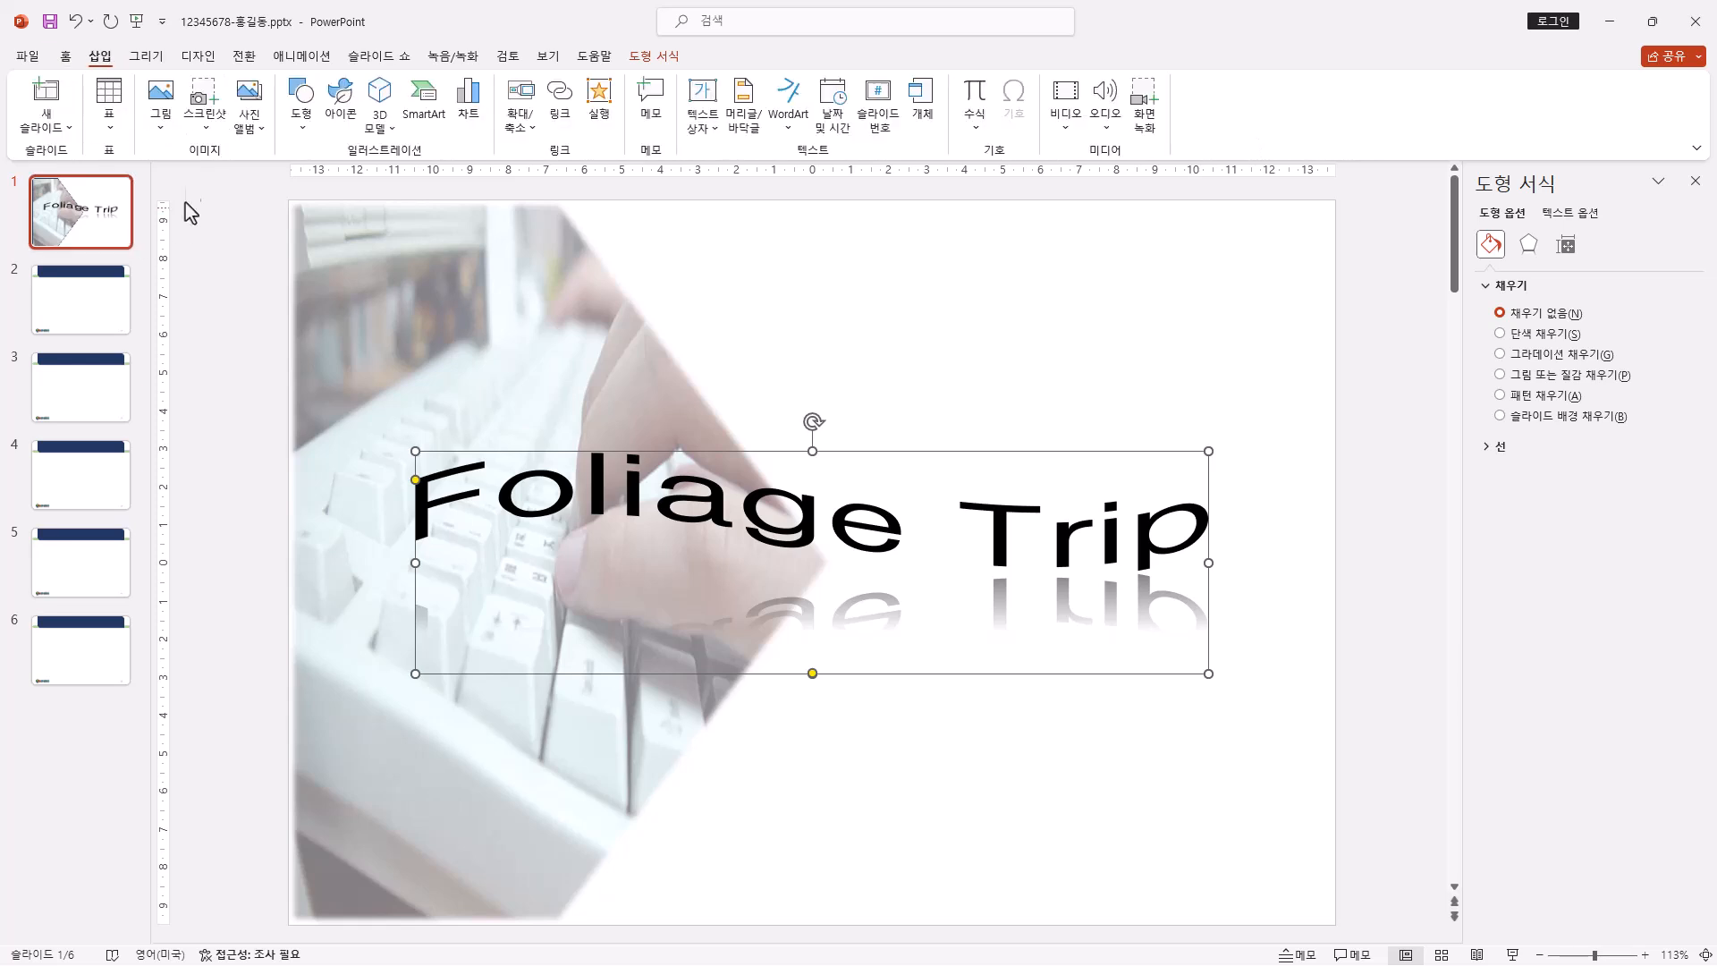
pyautogui.click(161, 107)
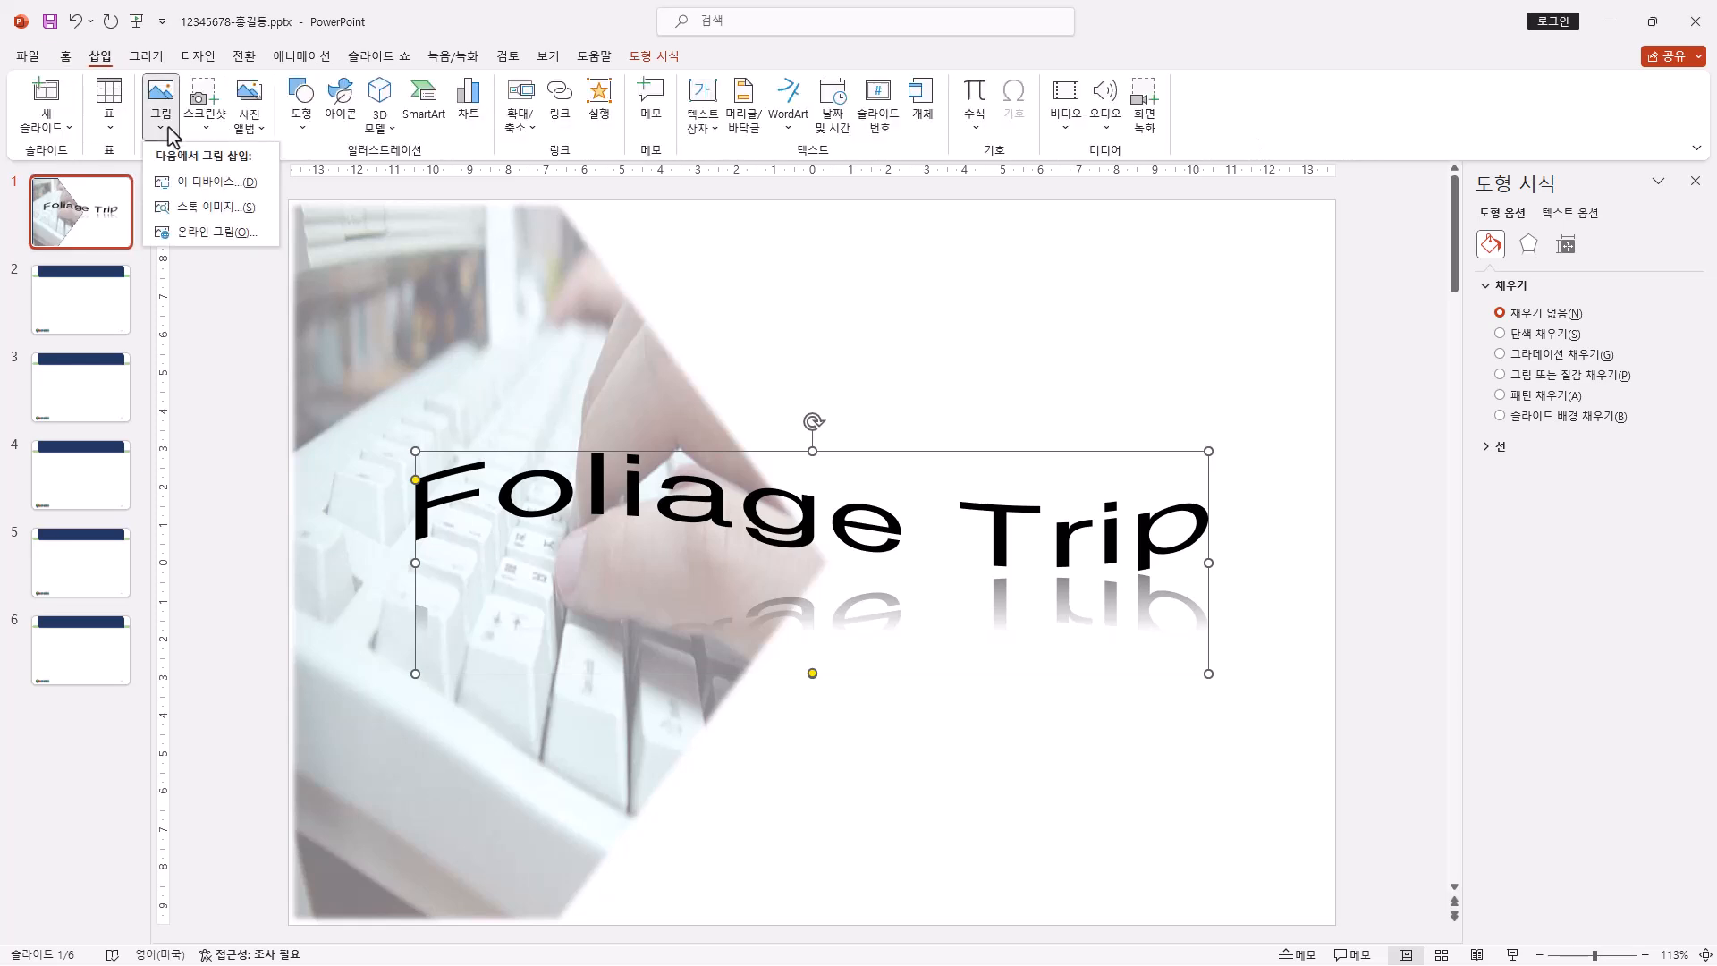
pyautogui.click(217, 182)
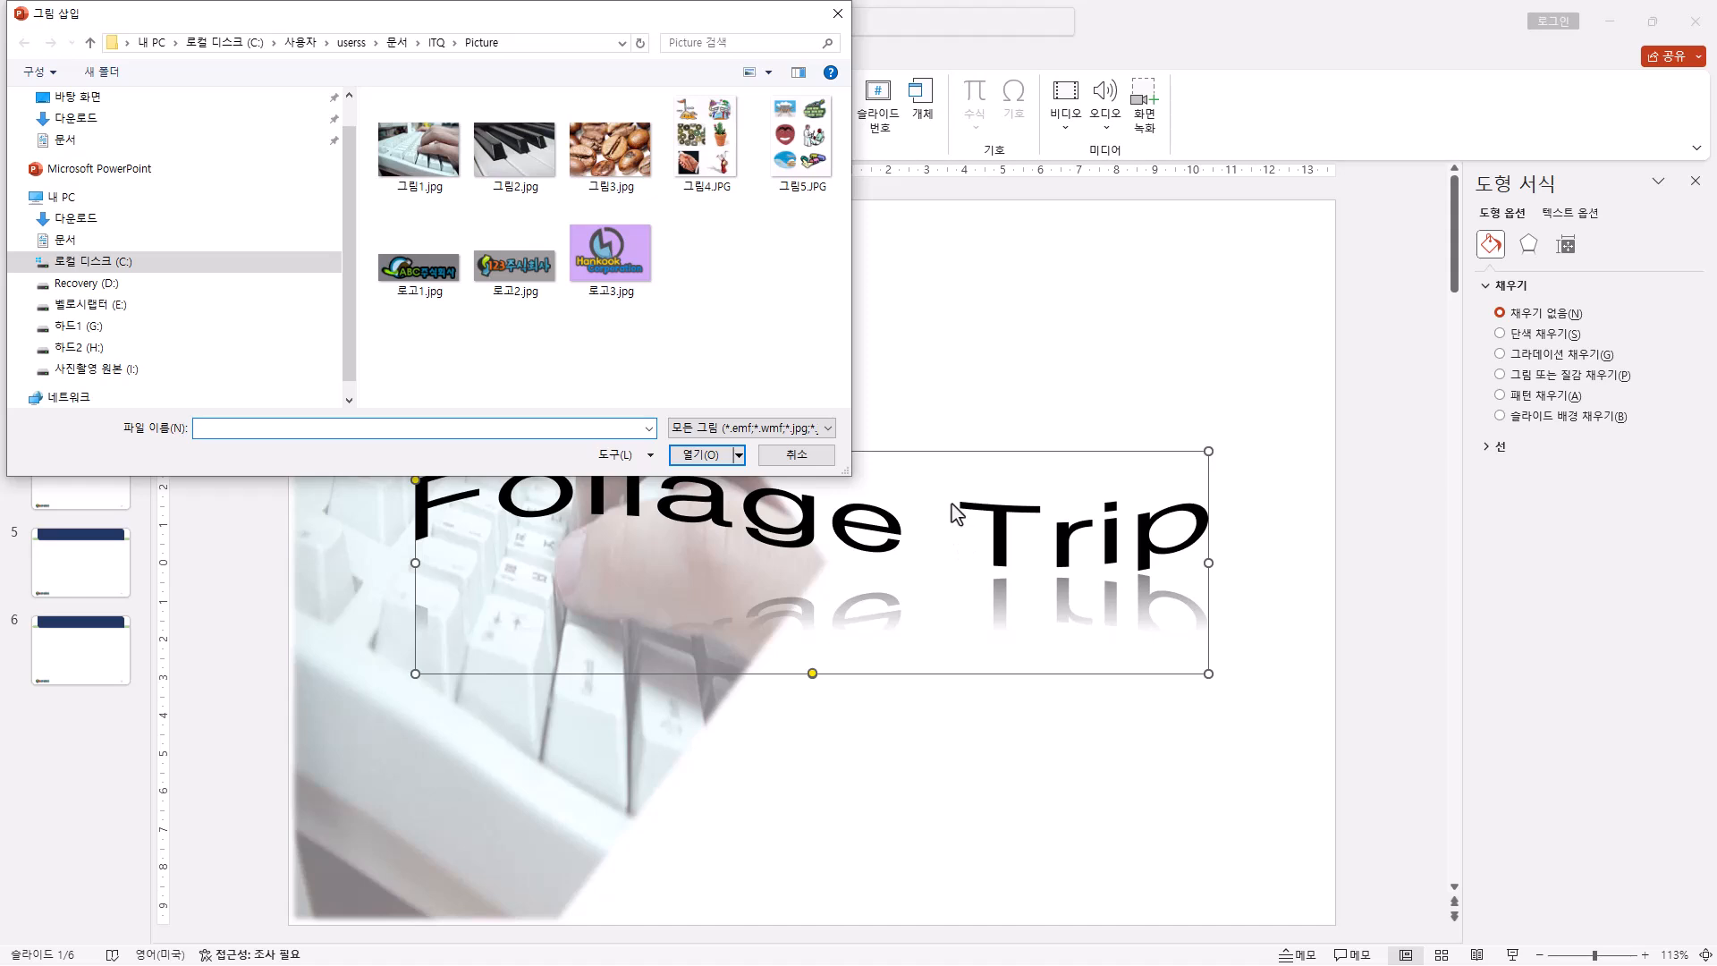
pyautogui.doubleClick(541, 279)
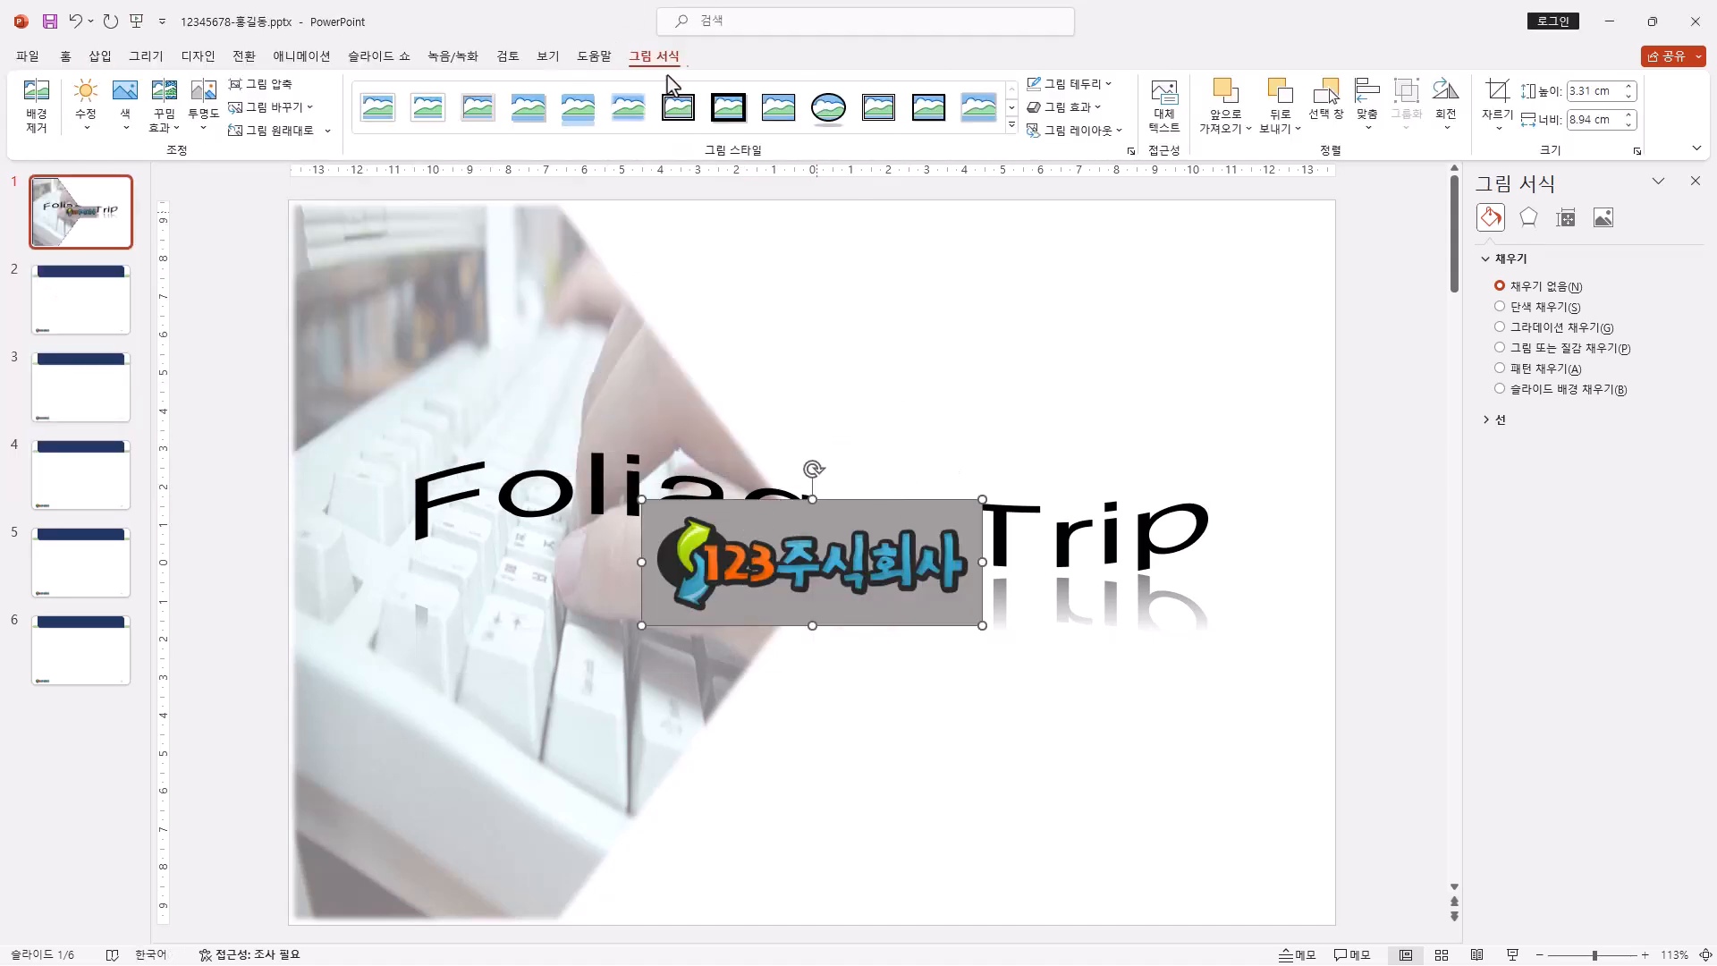
# - Make the gray background of the inserted logo picture transparent
pyautogui.click(130, 119)
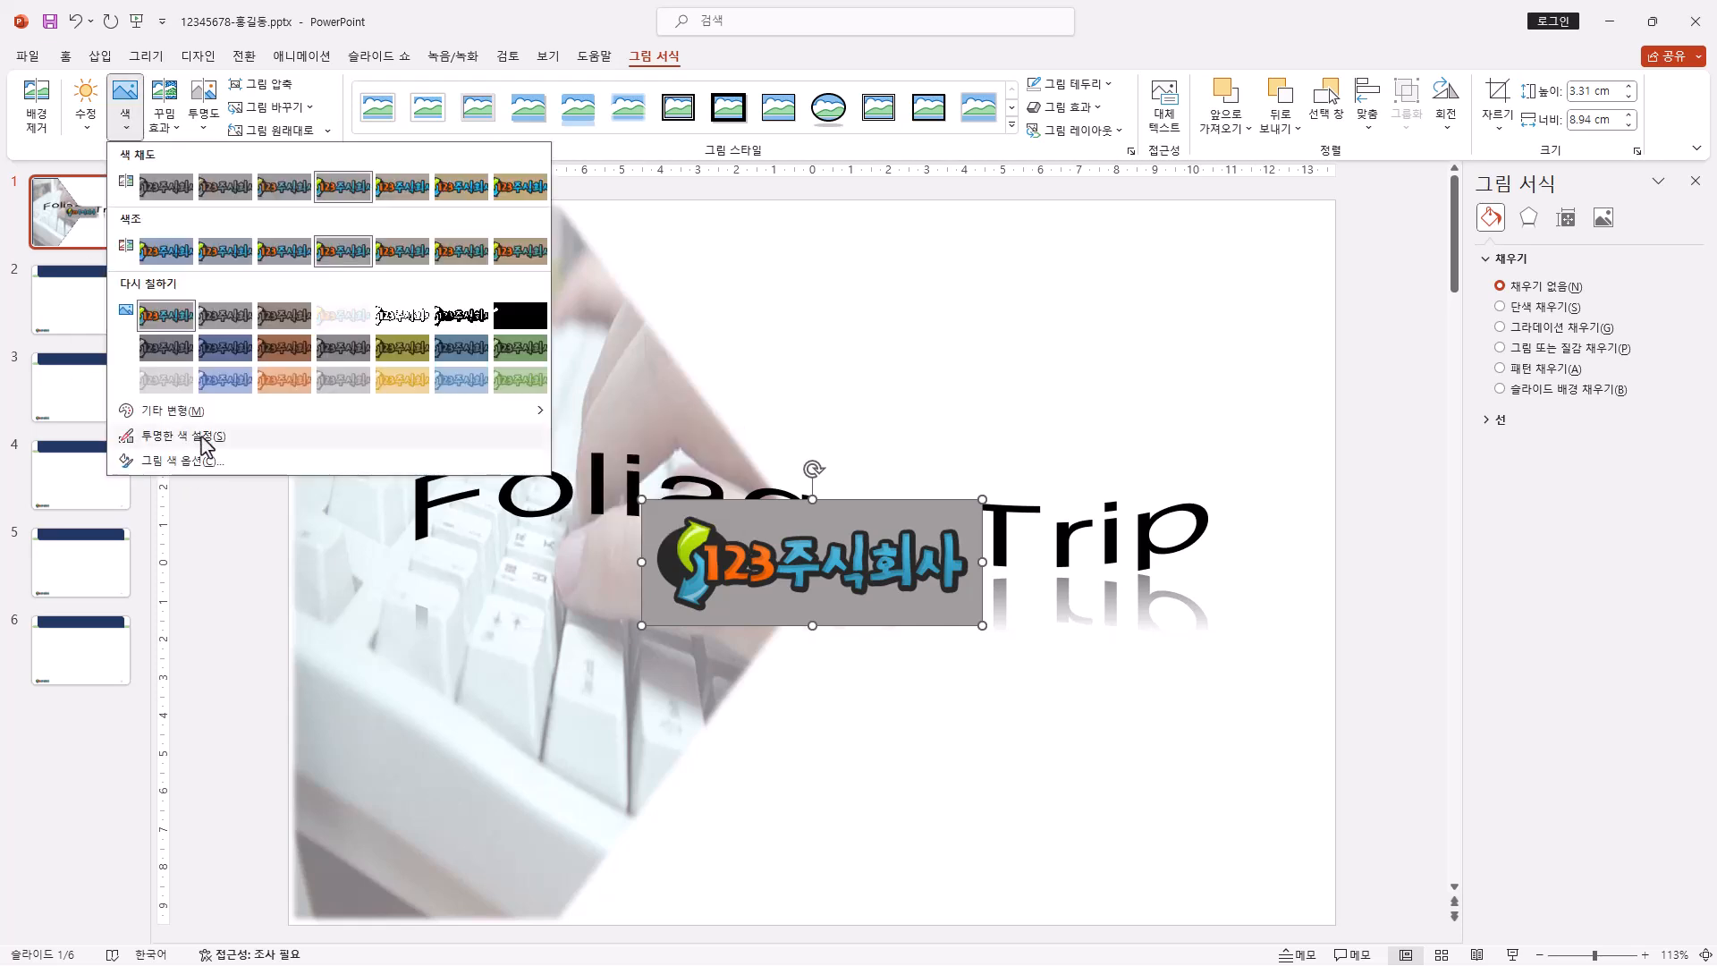
pyautogui.click(183, 436)
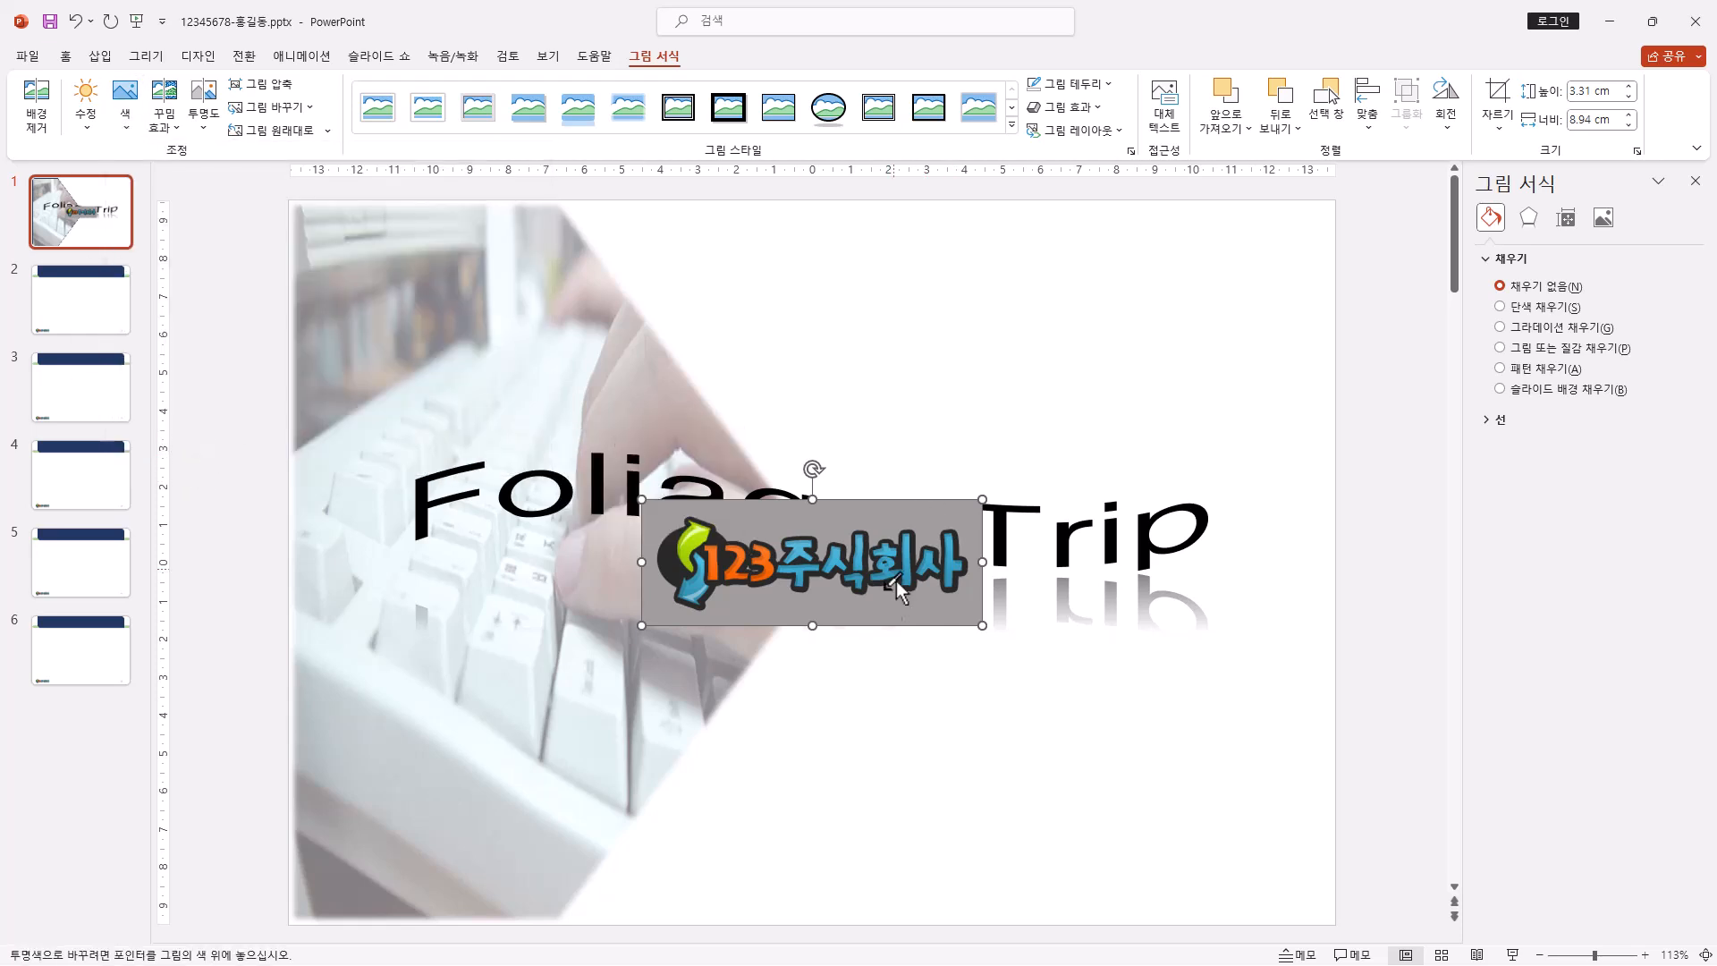
pyautogui.click(786, 516)
# - Shrink the logo to about 2.24 cm high and 6.06 cm wide and place it in the slide's upper-right corner
pyautogui.moveTo(981, 500); pyautogui.dragTo(834, 553)
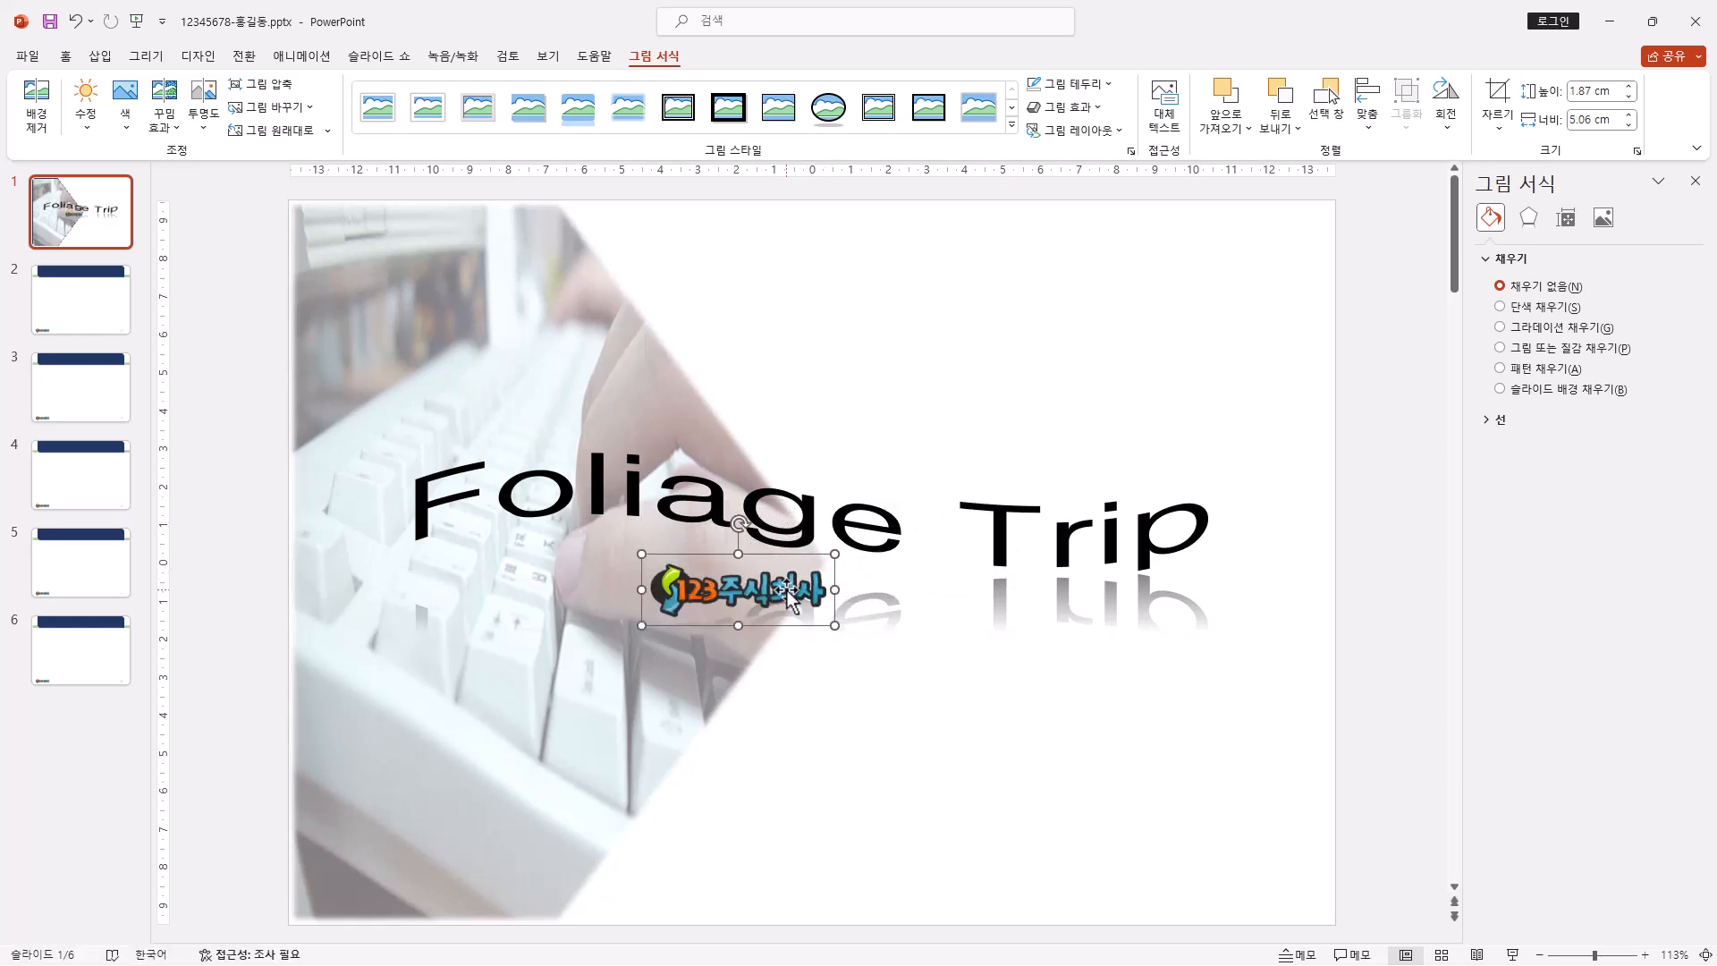
pyautogui.moveTo(786, 588); pyautogui.dragTo(1260, 254)
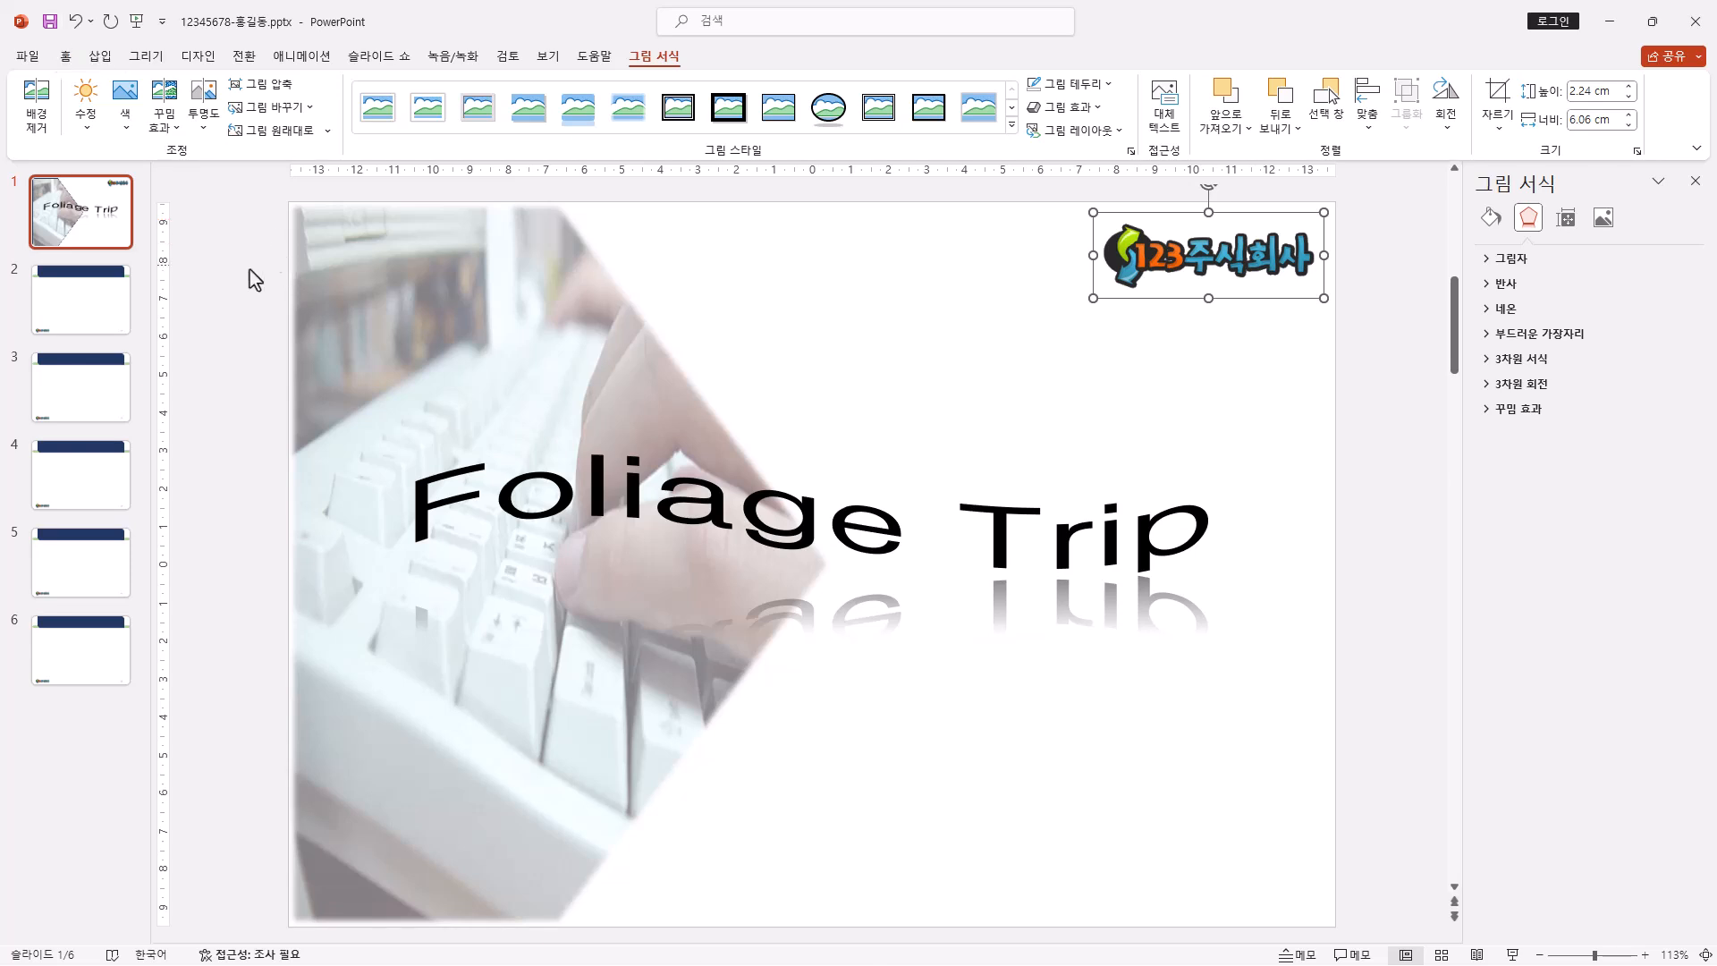
# - Enter the title 목차 in slide 2's title placeholder
pyautogui.click(87, 313)
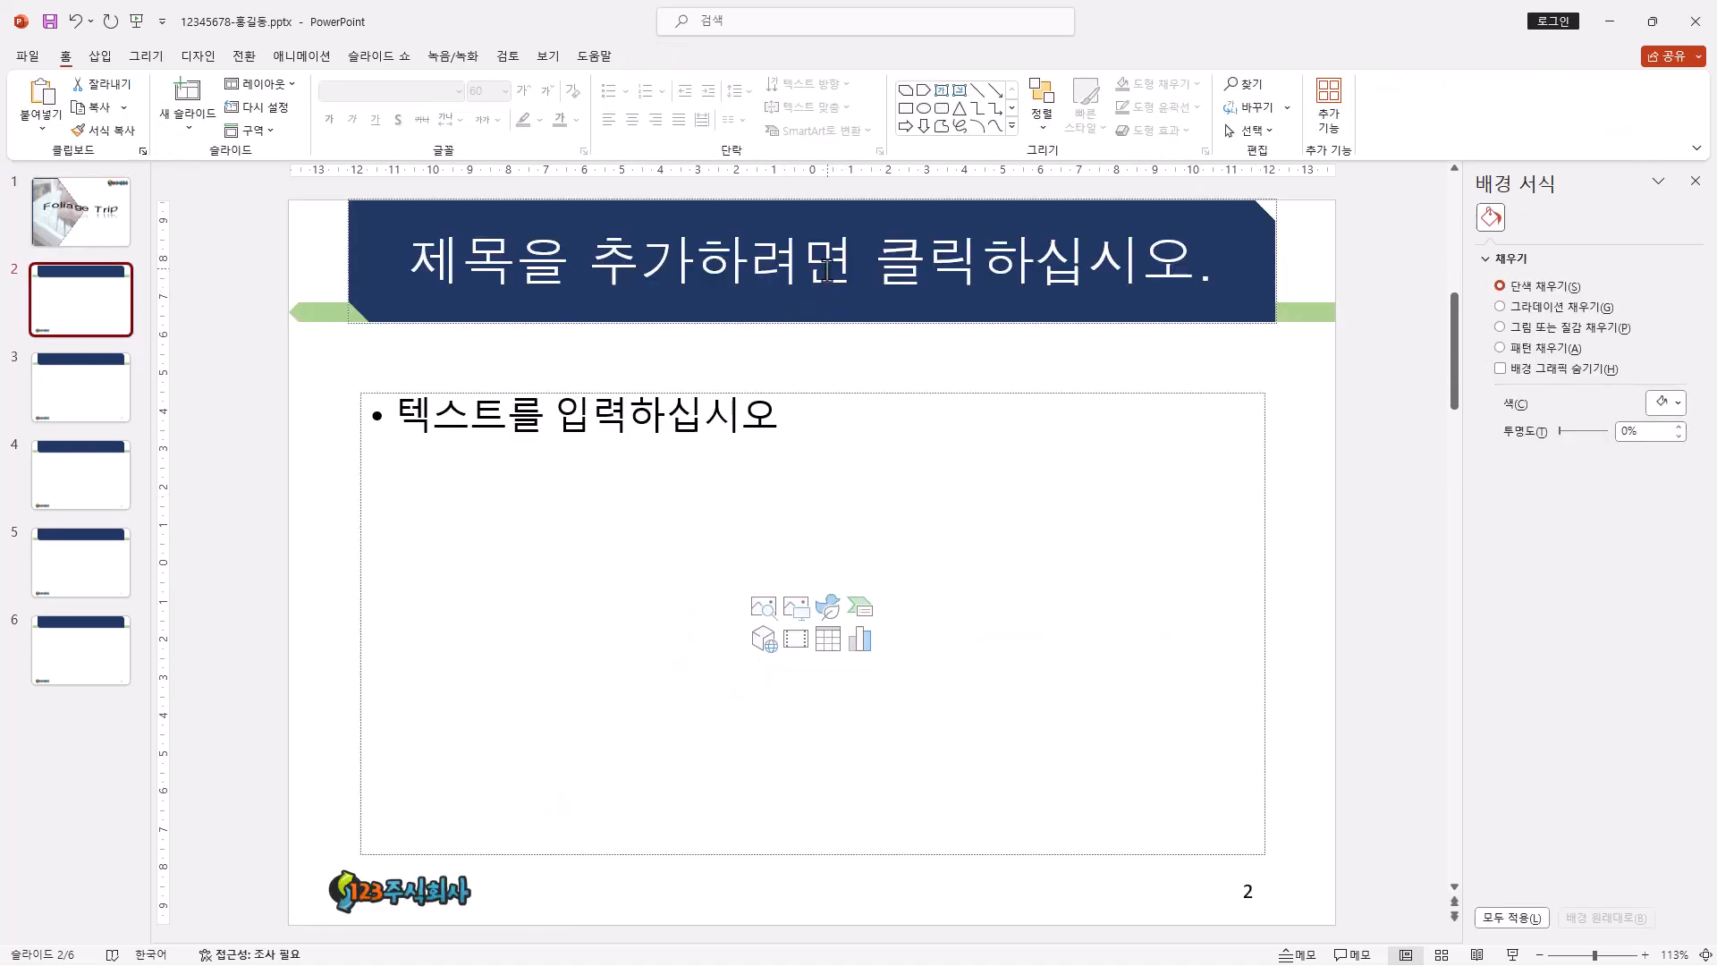
pyautogui.click(828, 269)
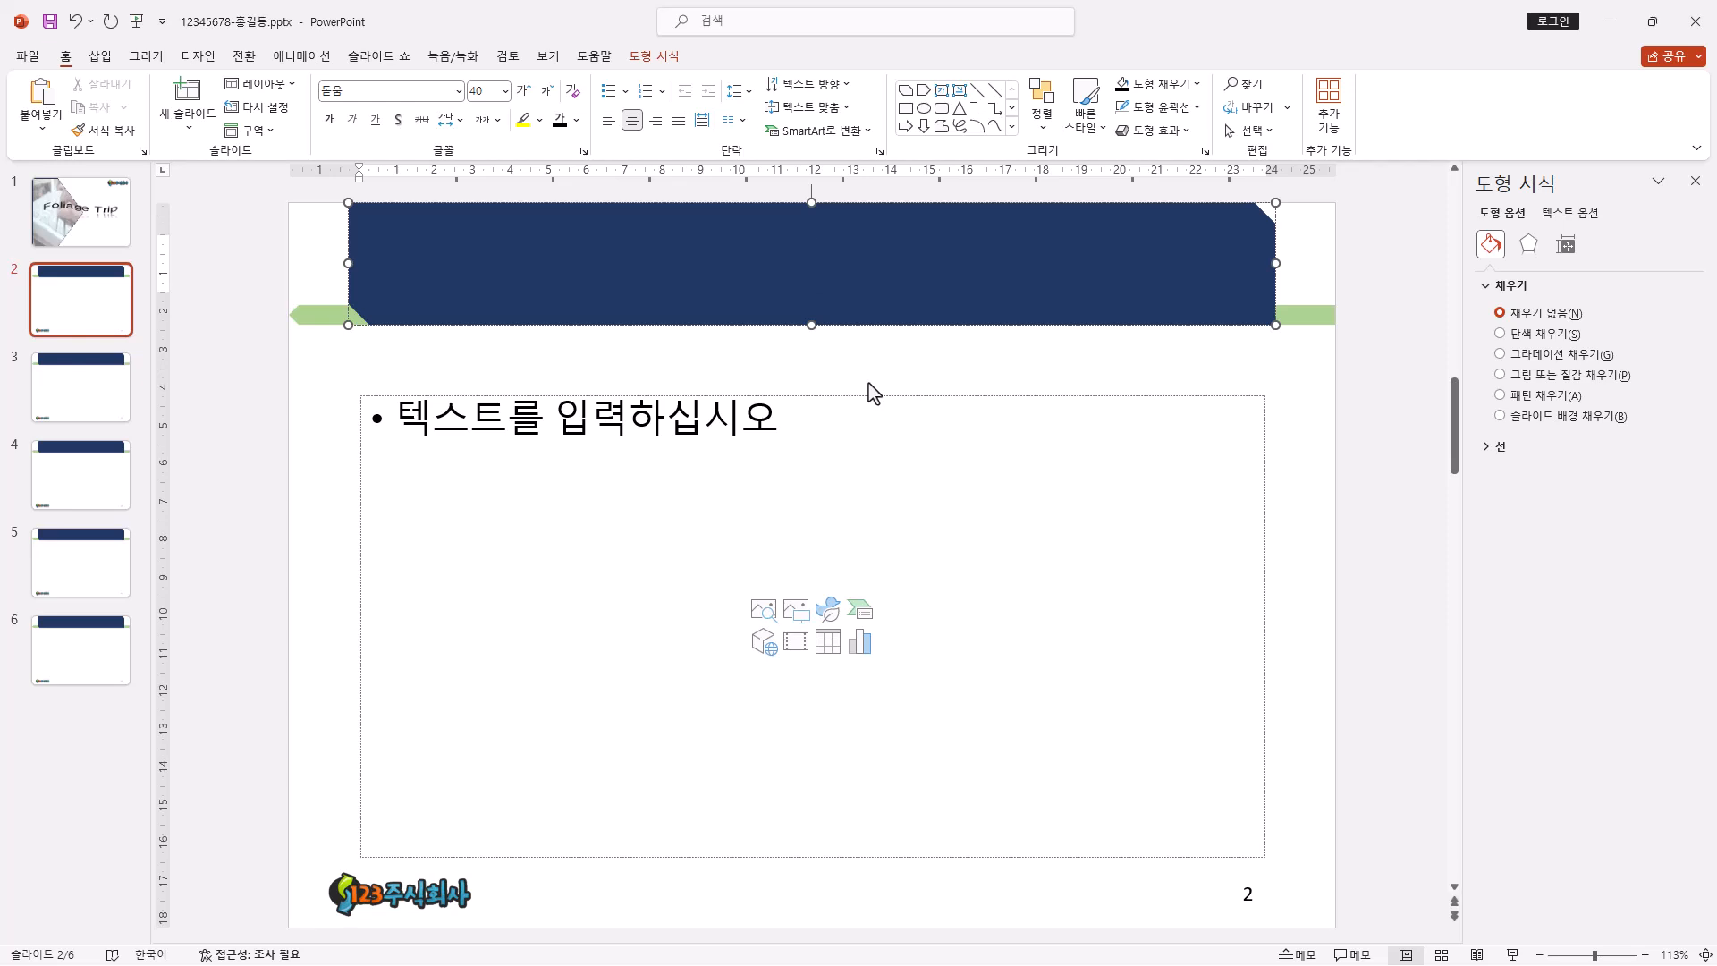
pyautogui.write('목차')
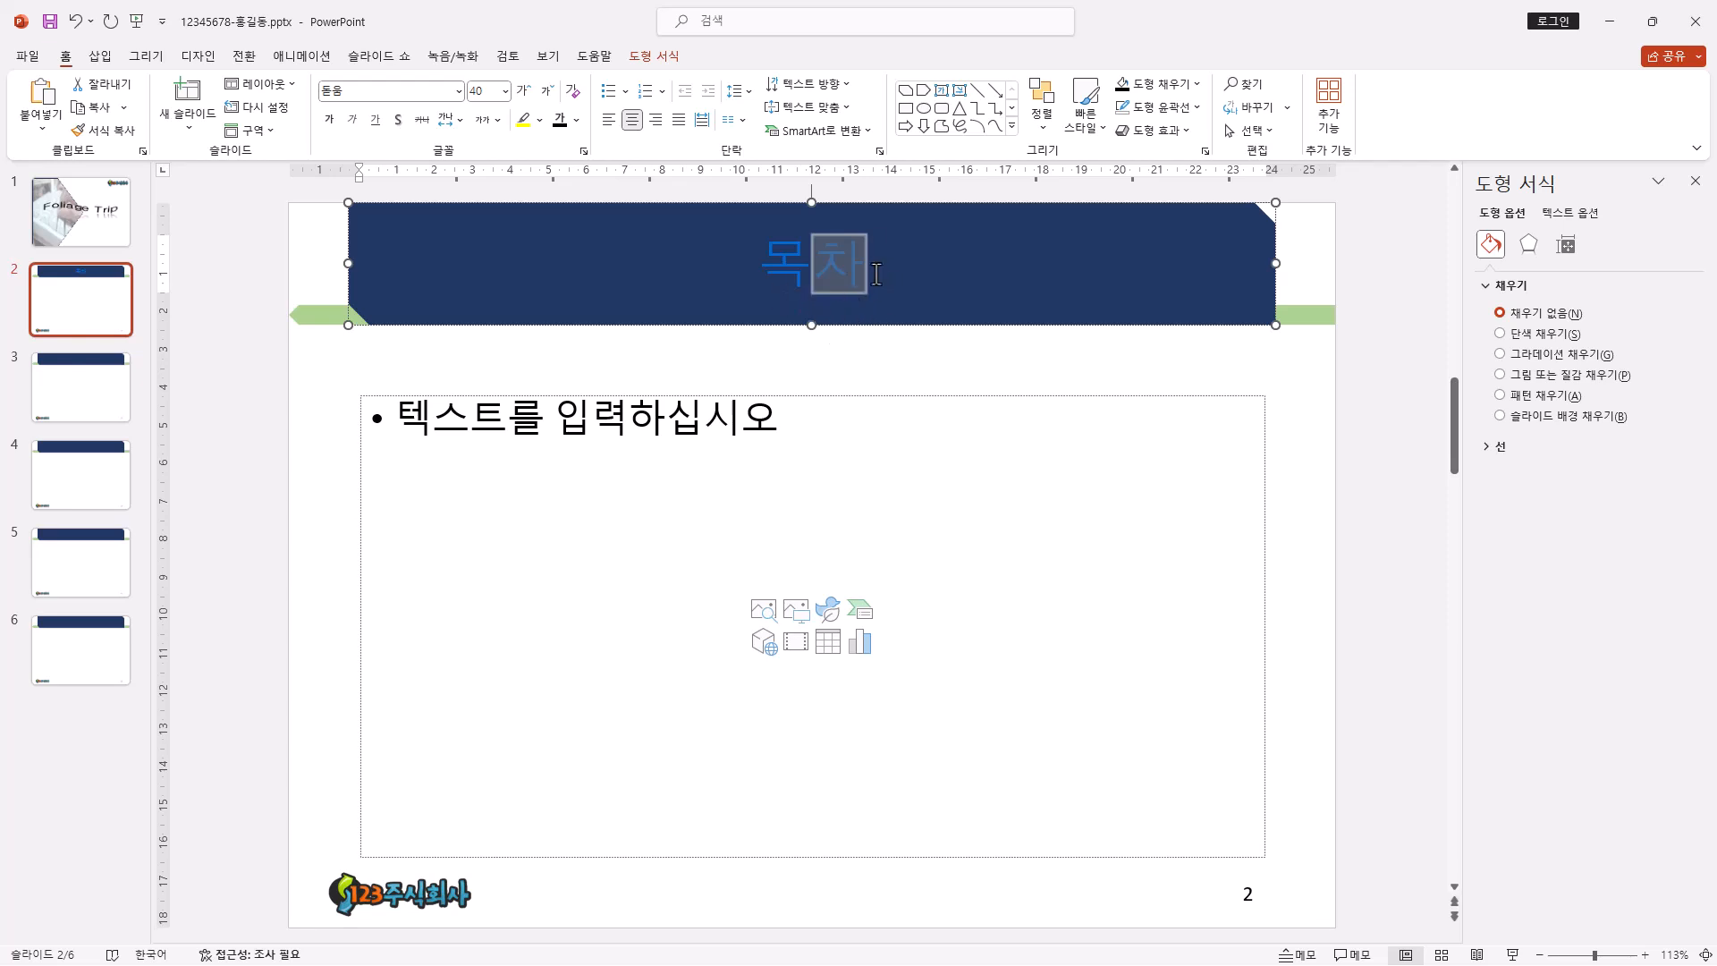
pyautogui.click(877, 275)
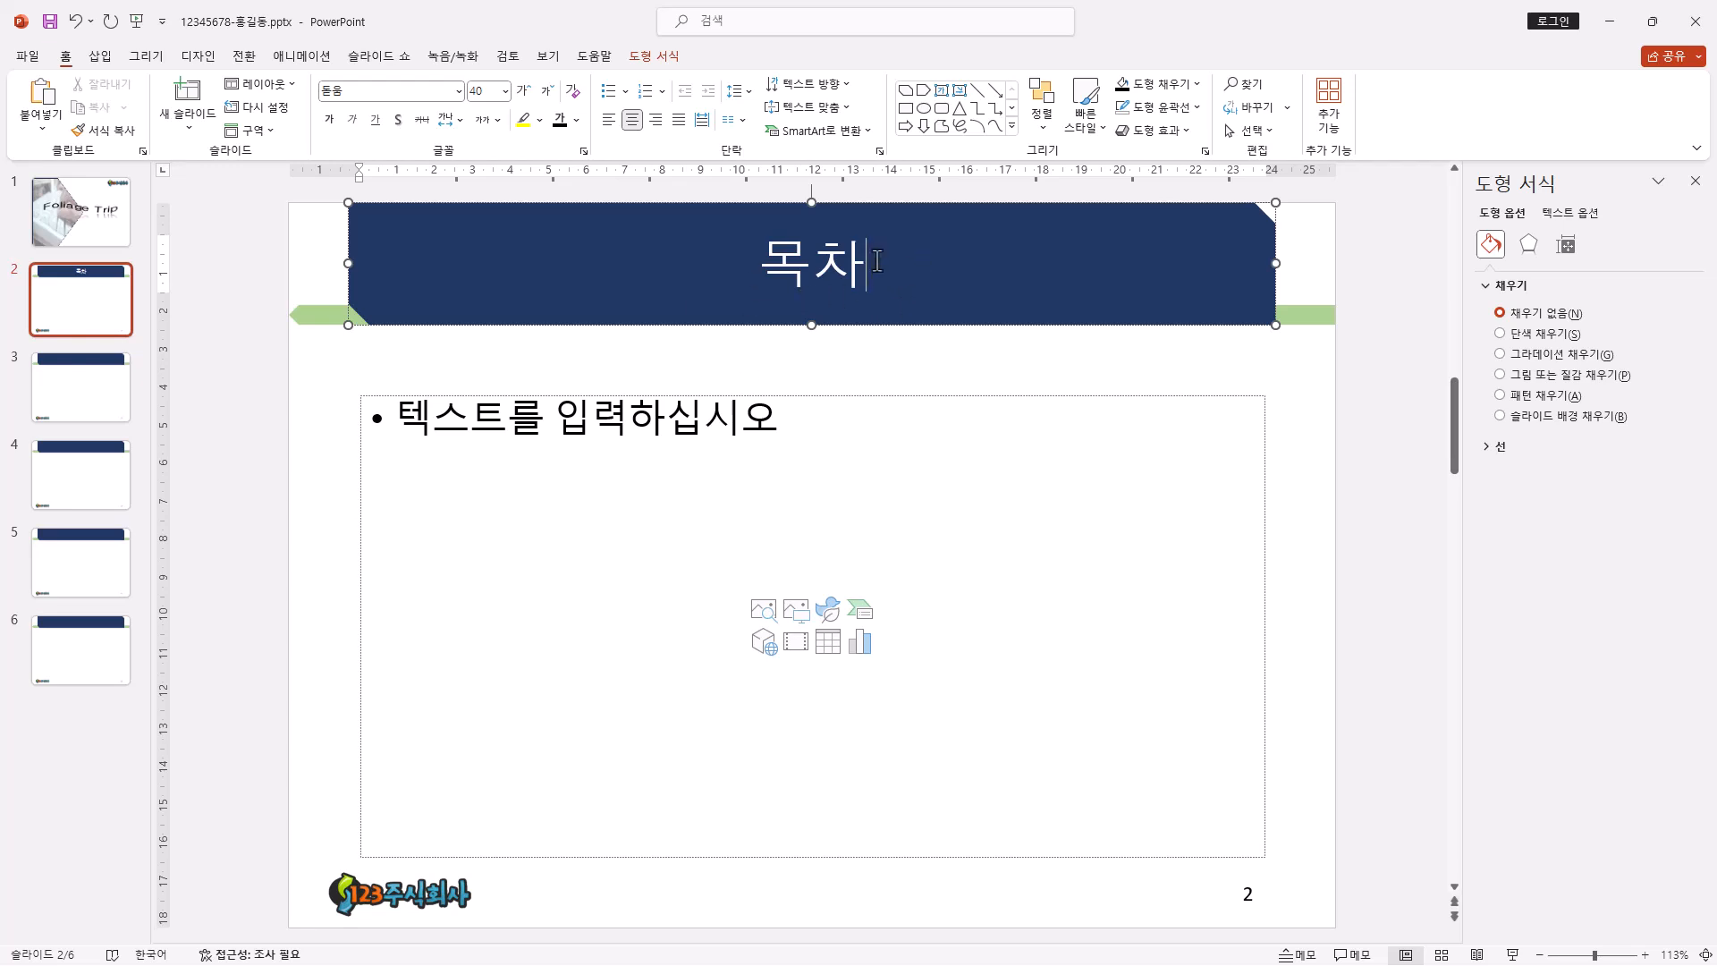
pyautogui.write('목')
pyautogui.press('BackSpace')
pyautogui.press('BackSpace')
pyautogui.press('BackSpace')
# - Delete the empty content placeholder from slide 2
pyautogui.click(106, 419)
pyautogui.click(106, 467)
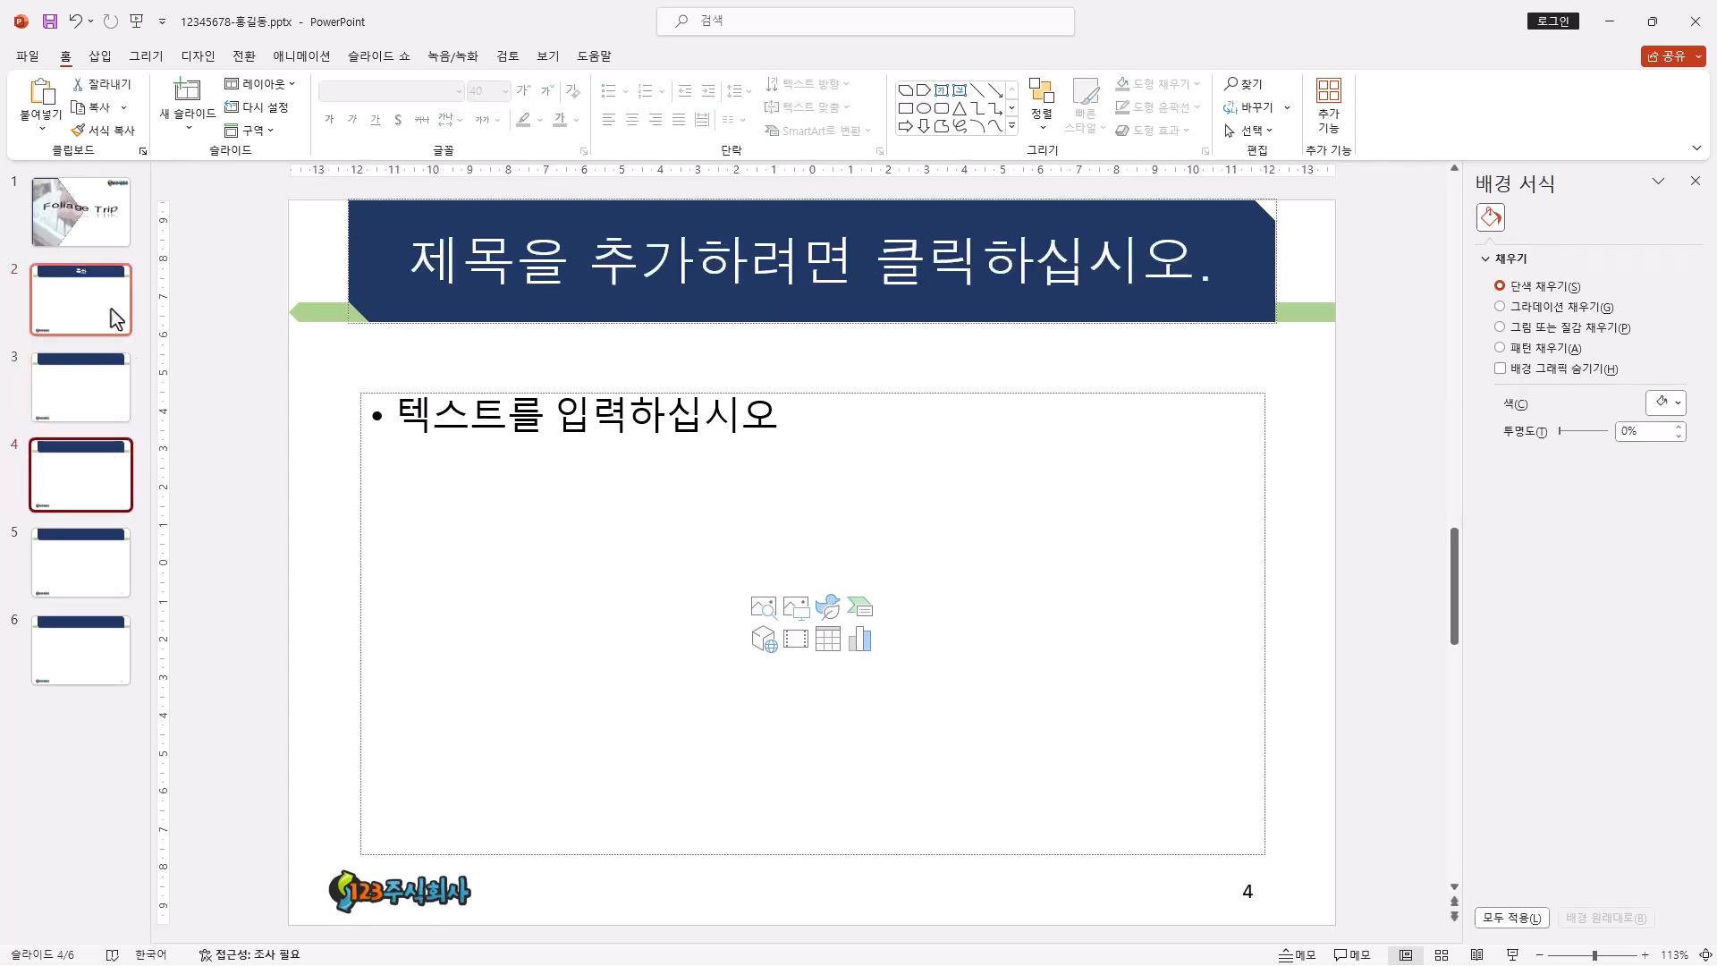
pyautogui.click(115, 308)
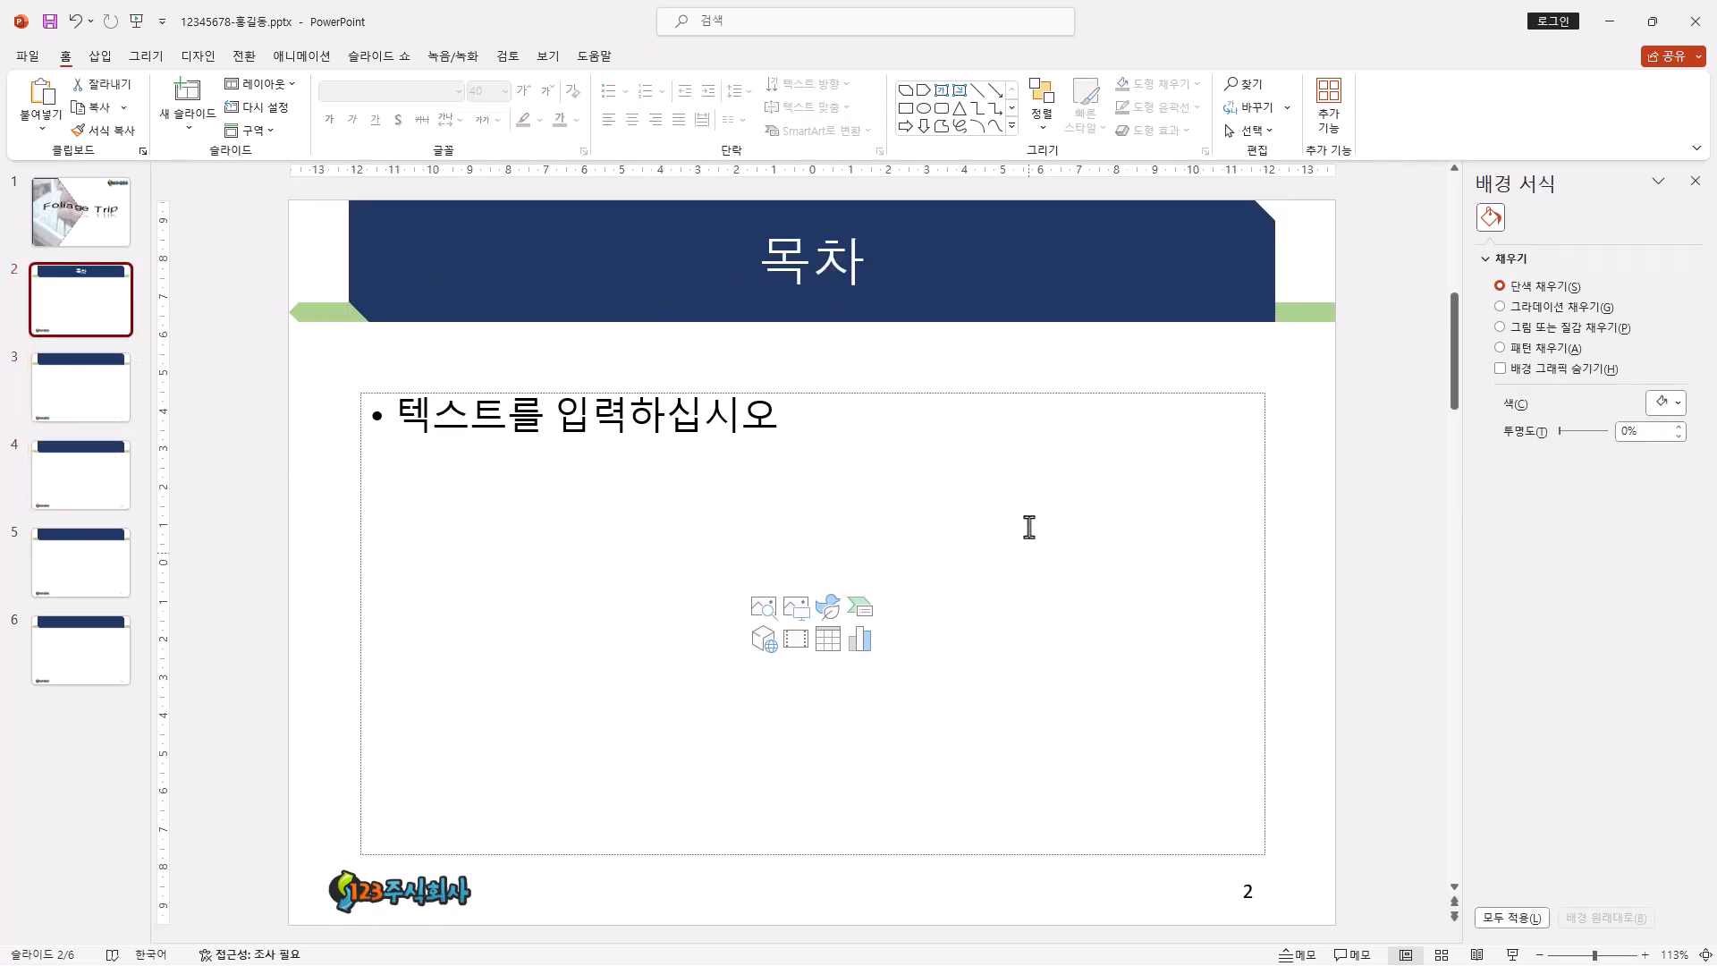
pyautogui.click(884, 393)
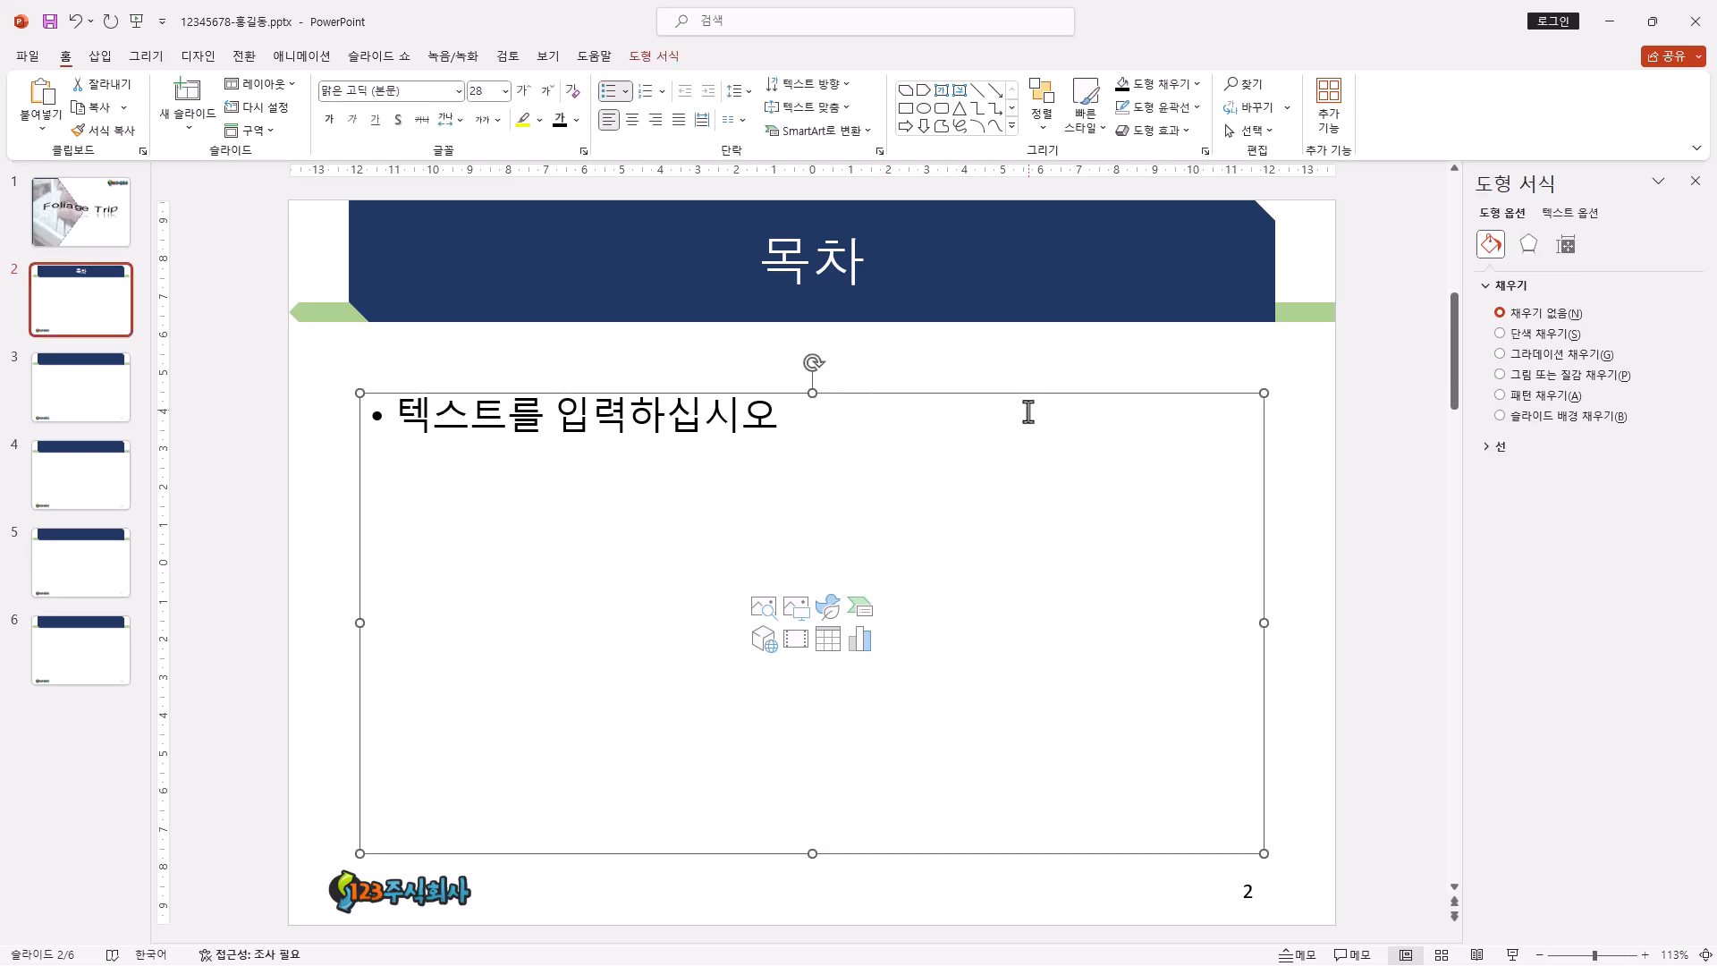
pyautogui.press('Delete')
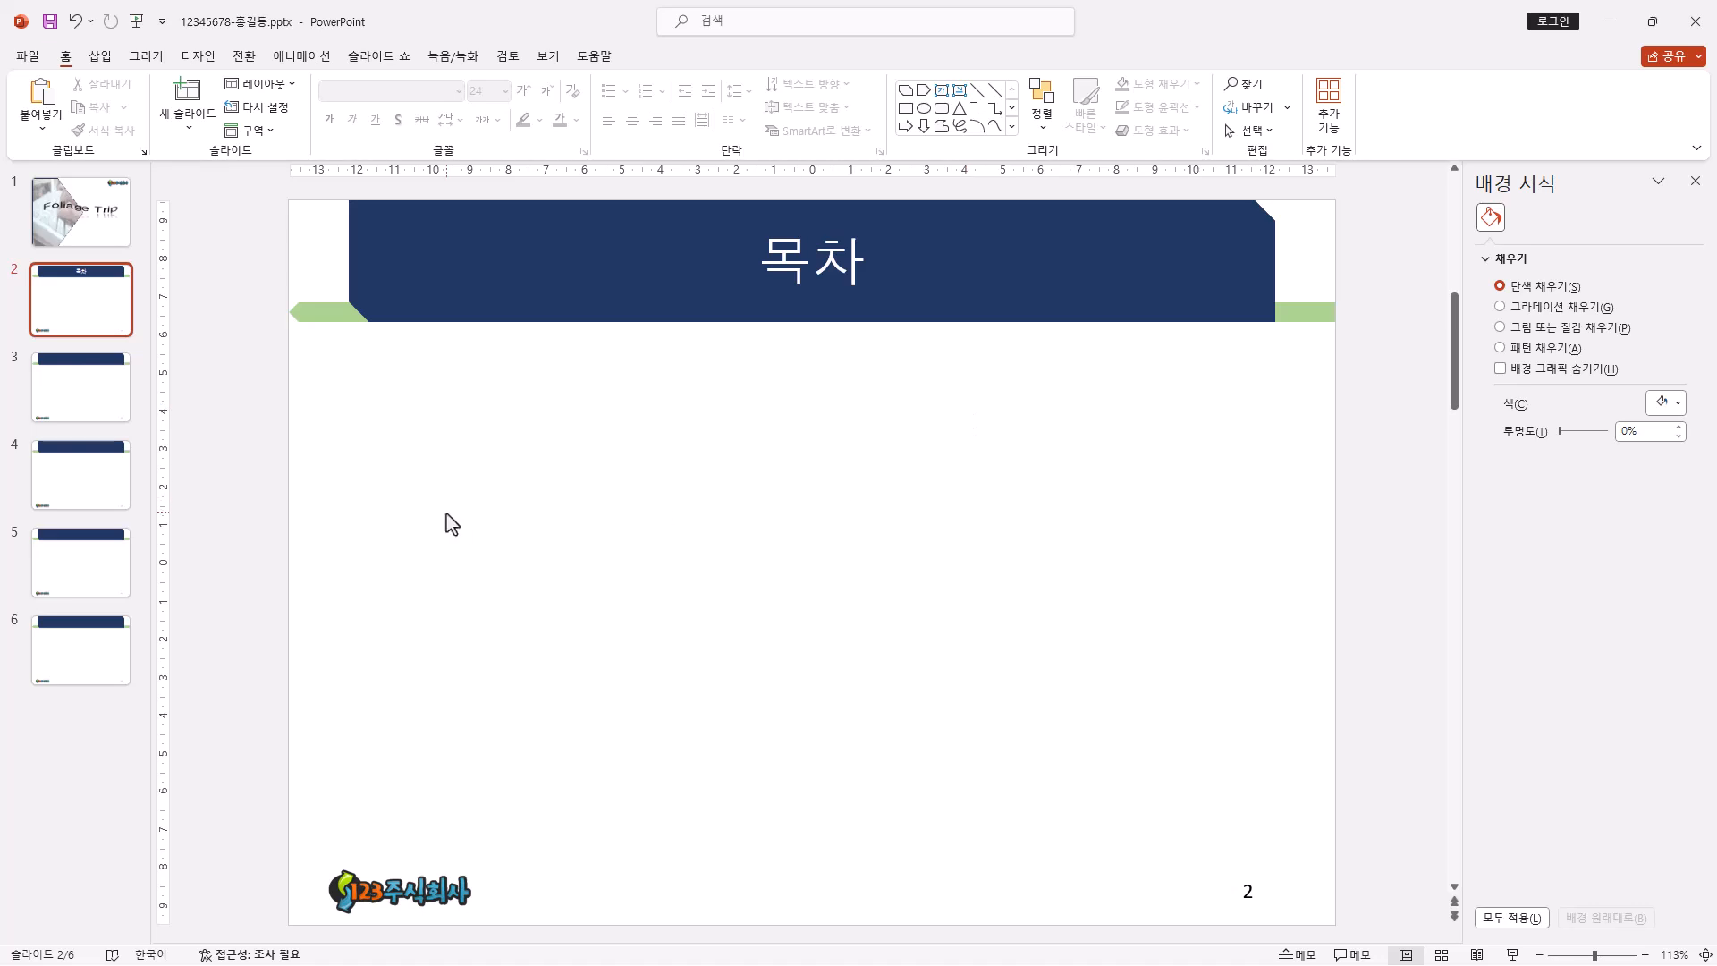
# - Draw an L-shape about 0.86 cm high and 13.26 cm wide below the 목차 title and flip it horizontally
pyautogui.click(1012, 126)
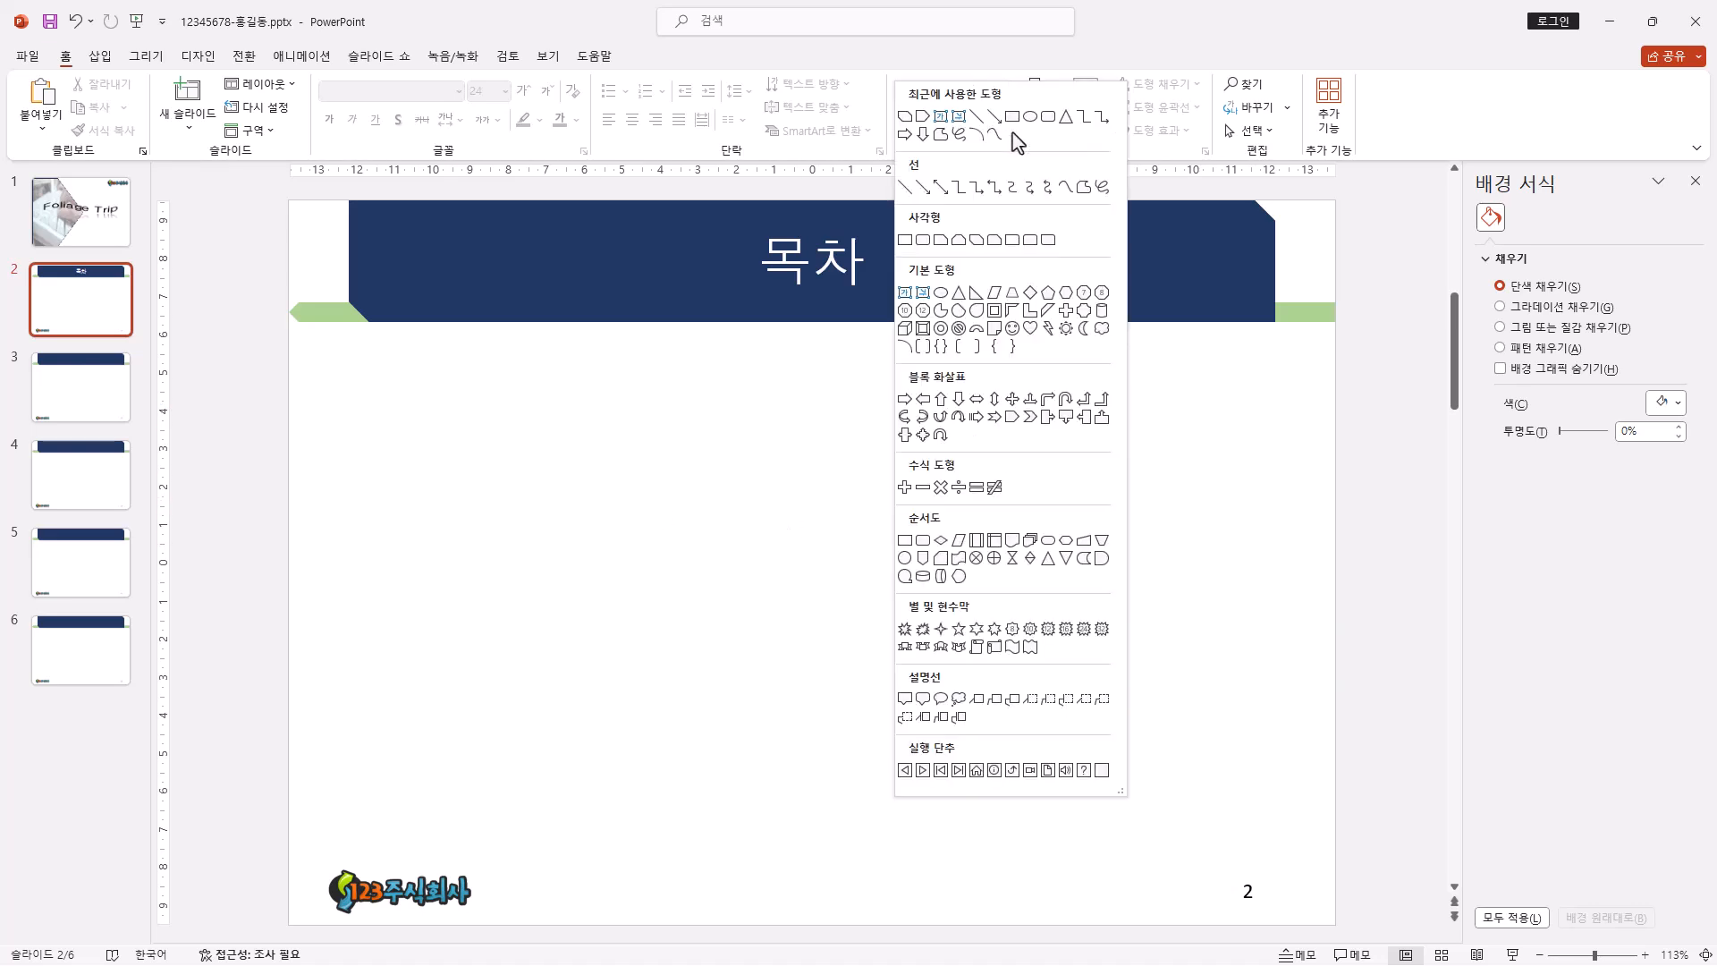
pyautogui.click(1029, 315)
pyautogui.moveTo(410, 458); pyautogui.dragTo(930, 472)
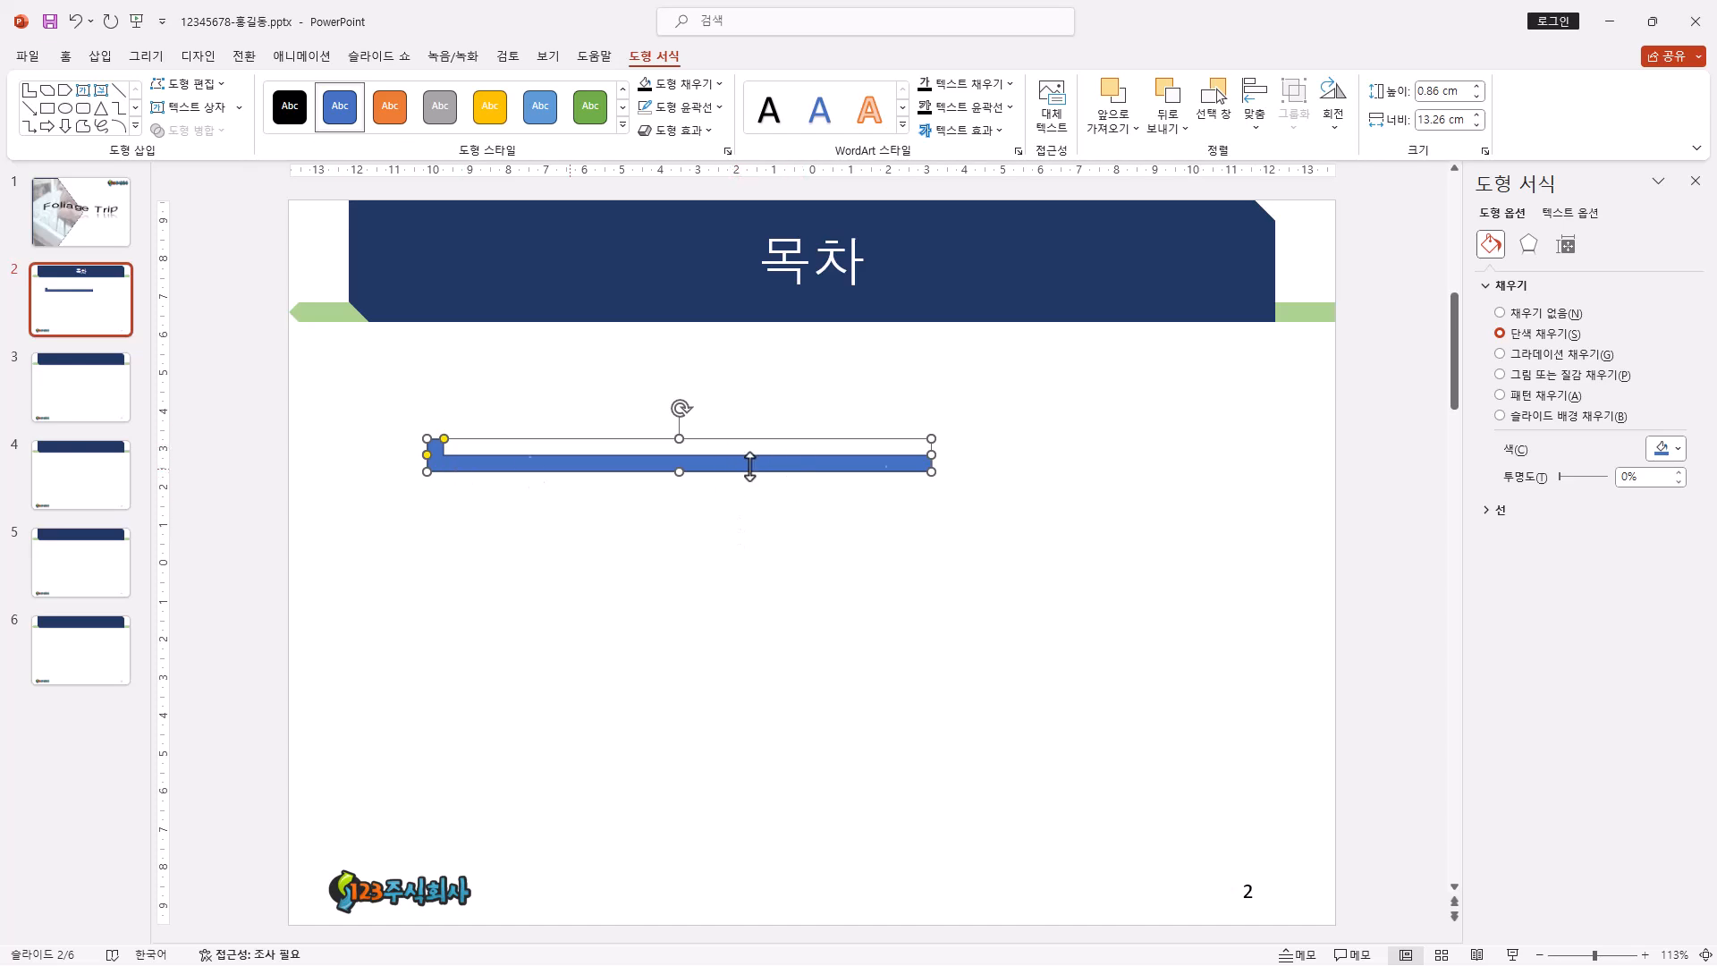
pyautogui.click(1333, 103)
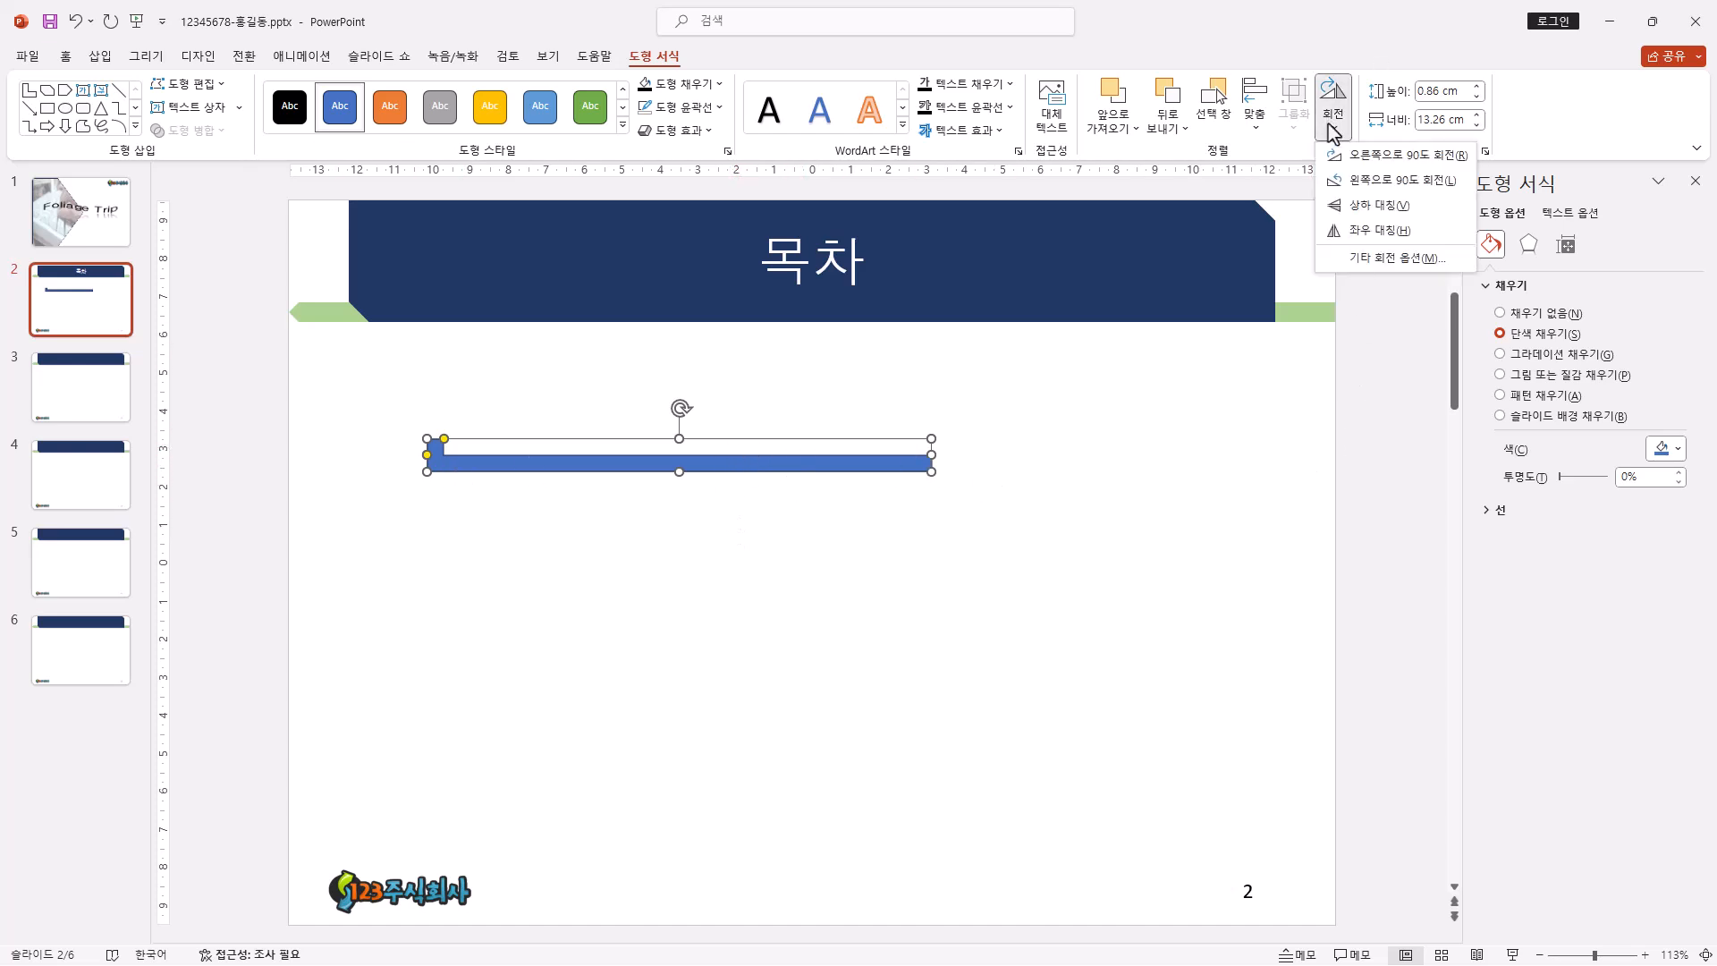
pyautogui.click(1382, 231)
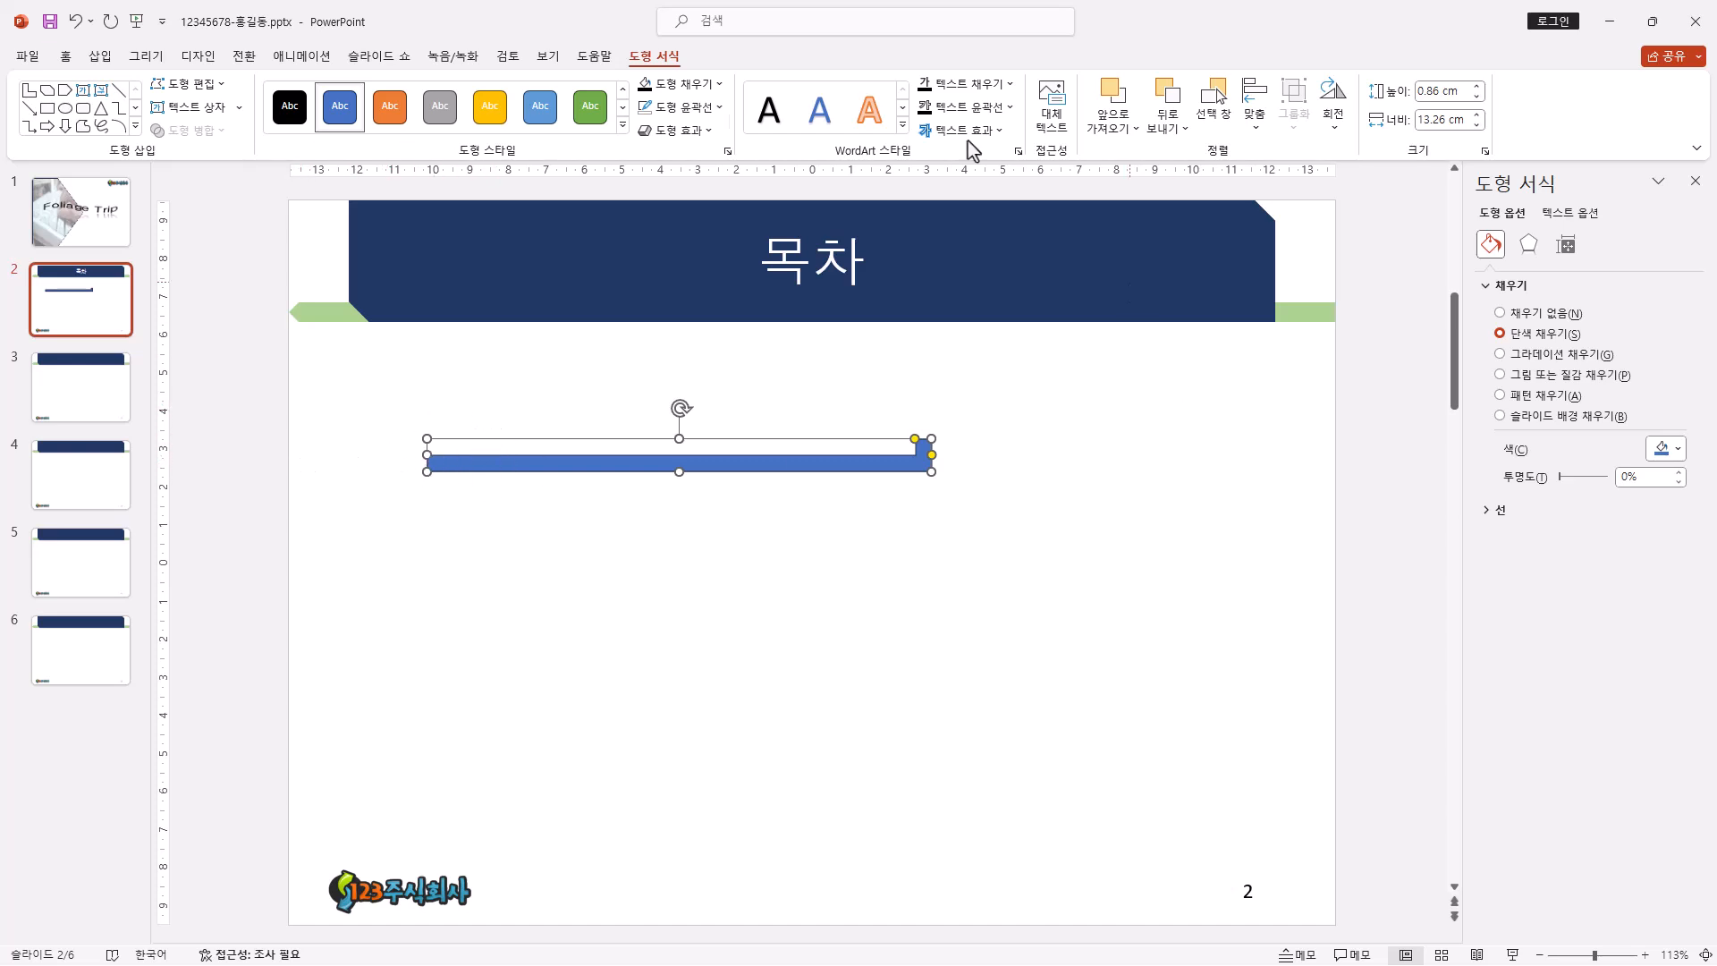
# - Draw a regular pentagon about 1.93 cm high and 3.91 cm wide over the L-shape's plain end and label it 1
pyautogui.click(135, 126)
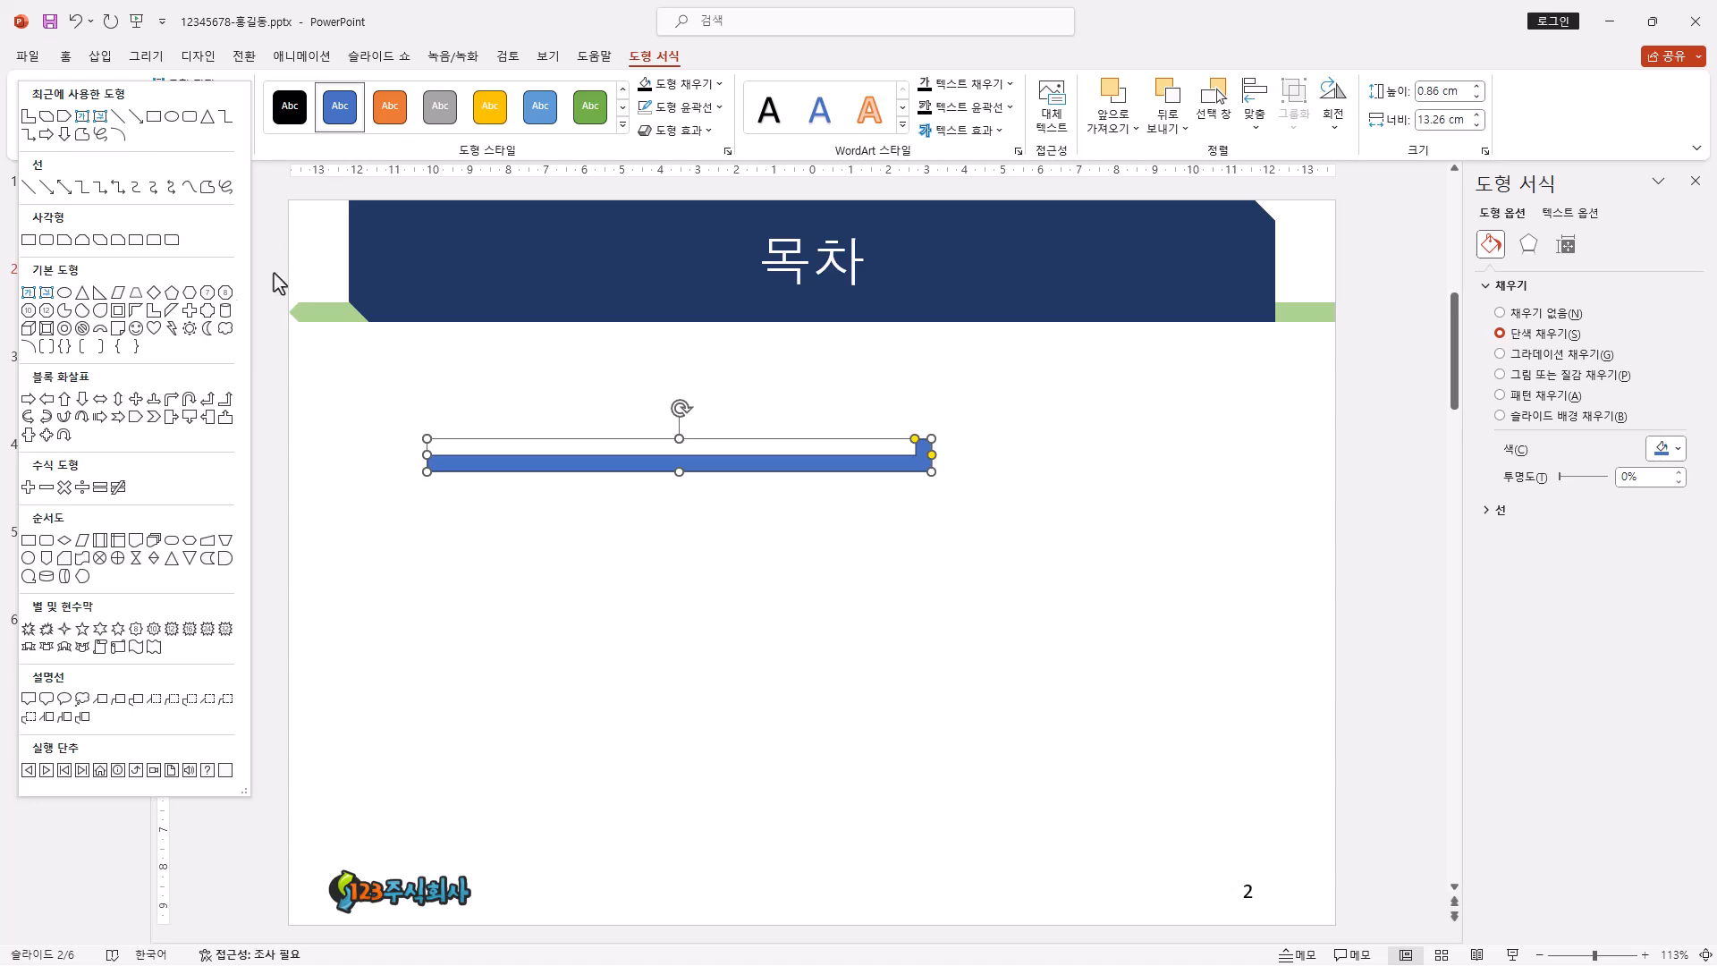
pyautogui.click(173, 298)
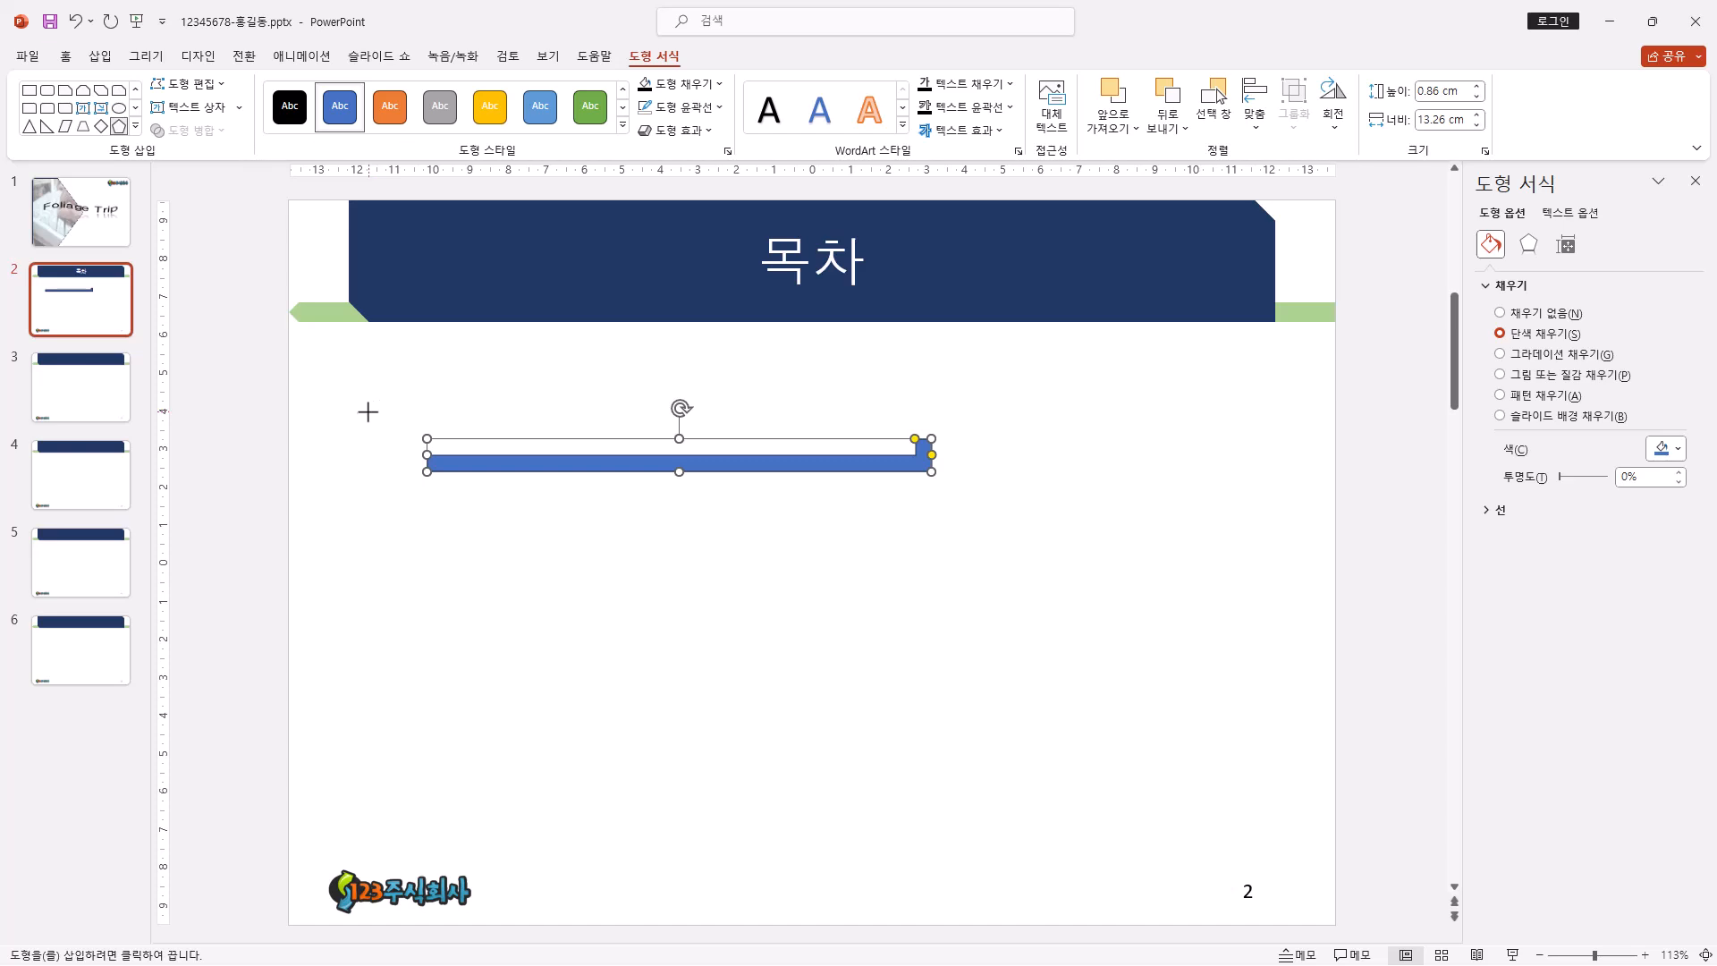
pyautogui.moveTo(366, 397); pyautogui.dragTo(516, 471)
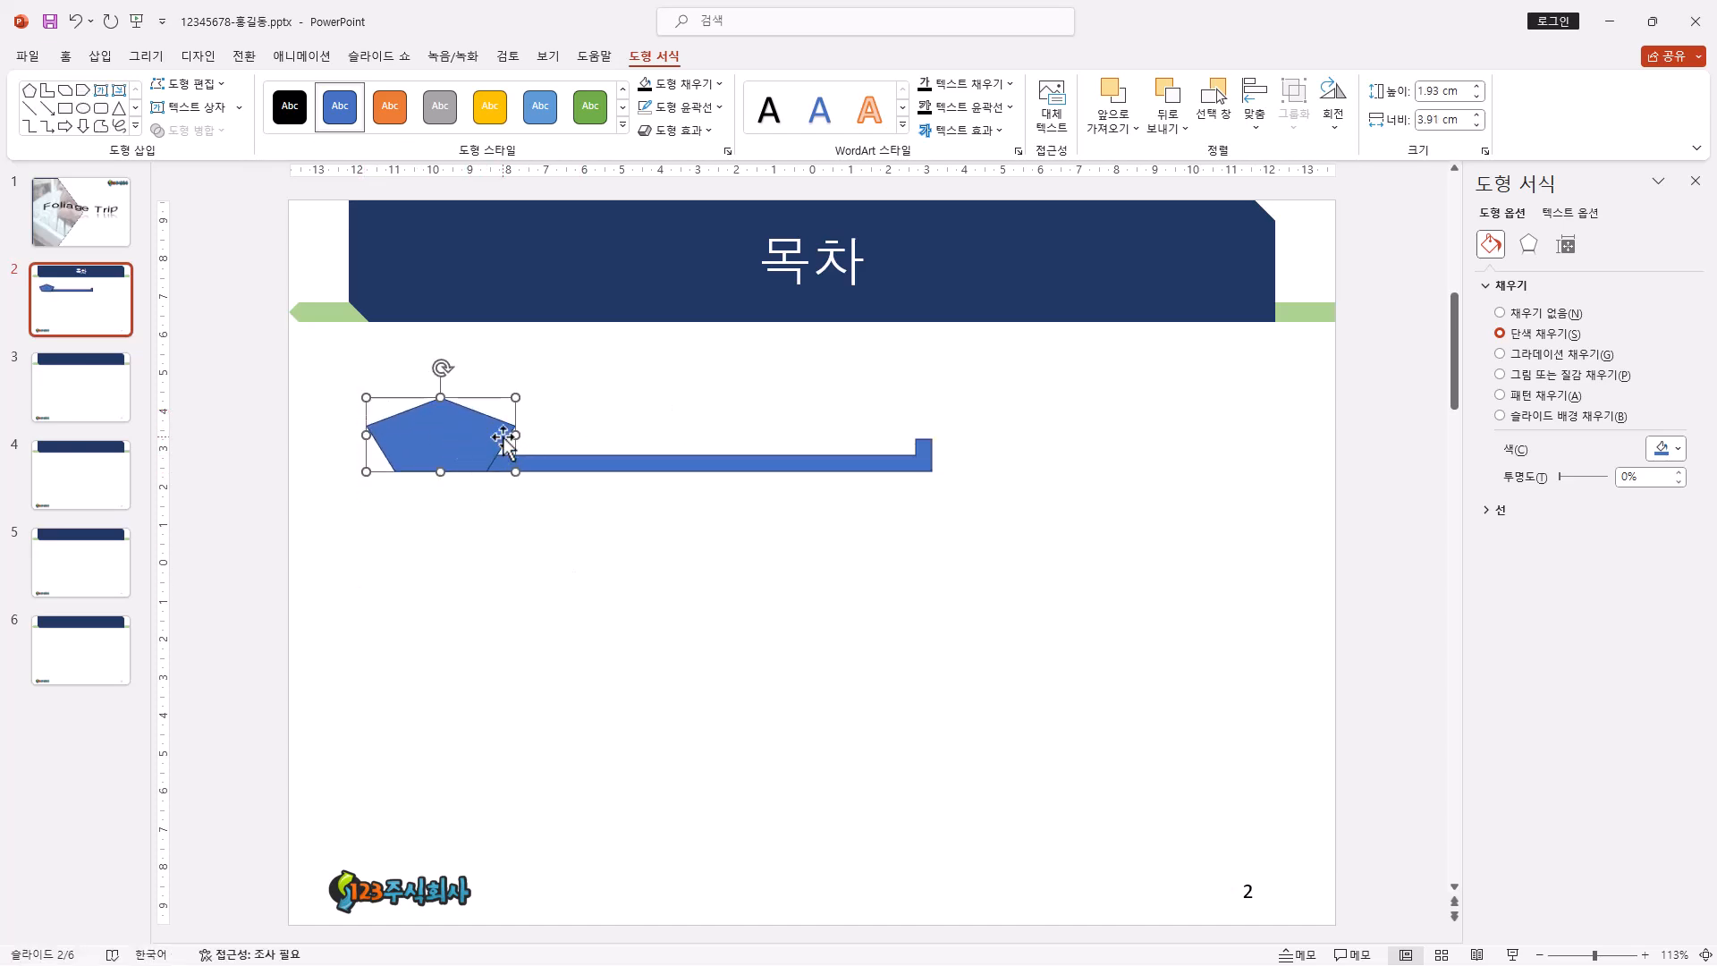
pyautogui.write('1')
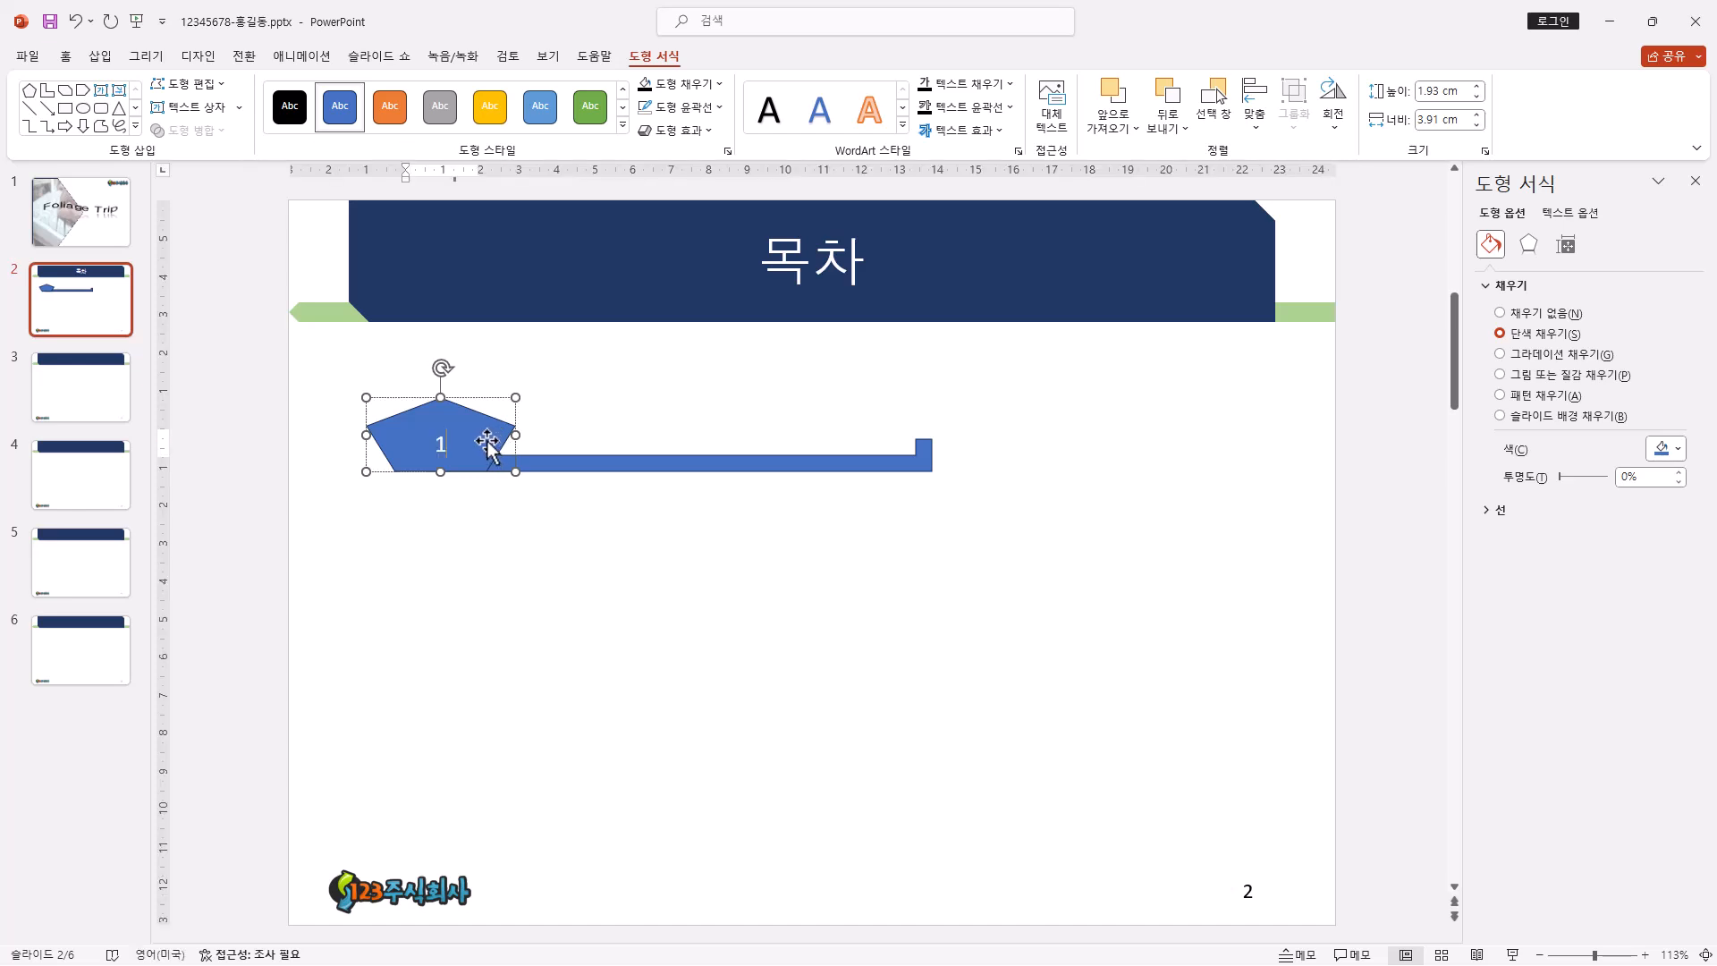
pyautogui.press('Escape')
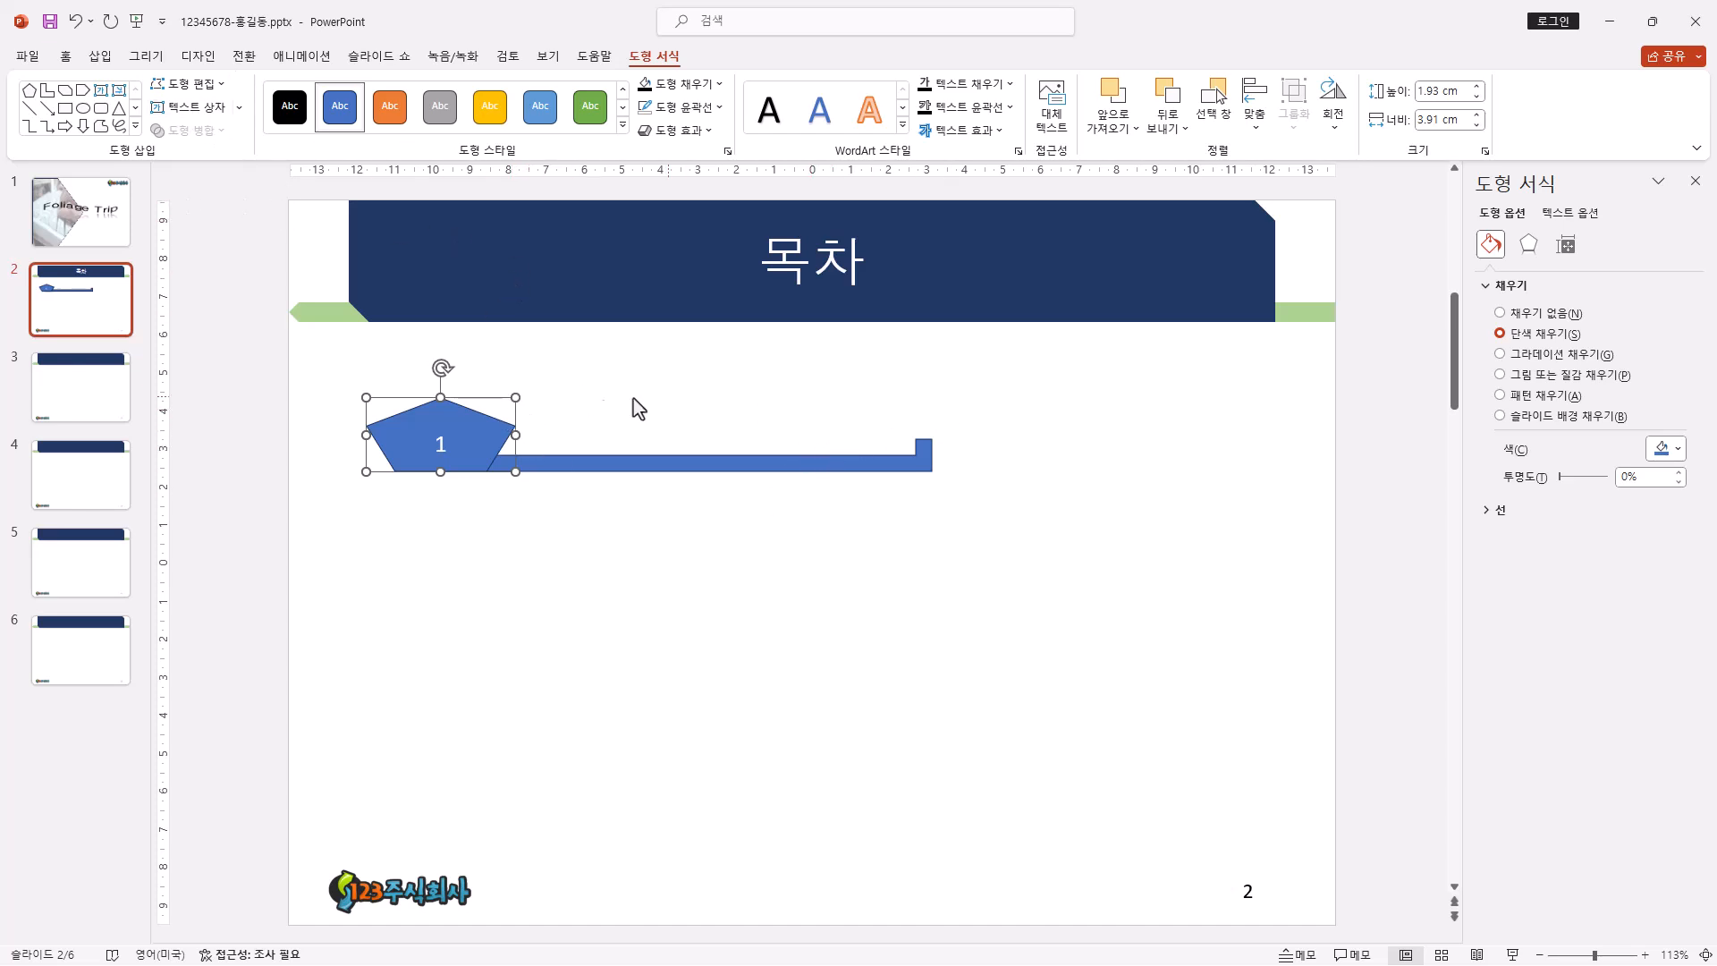
# - Add a text box about 10.33 cm wide above the L-shaped bar, beside the pentagon, containing 우리나라 단풍
pyautogui.click(188, 107)
pyautogui.moveTo(524, 400); pyautogui.dragTo(921, 456)
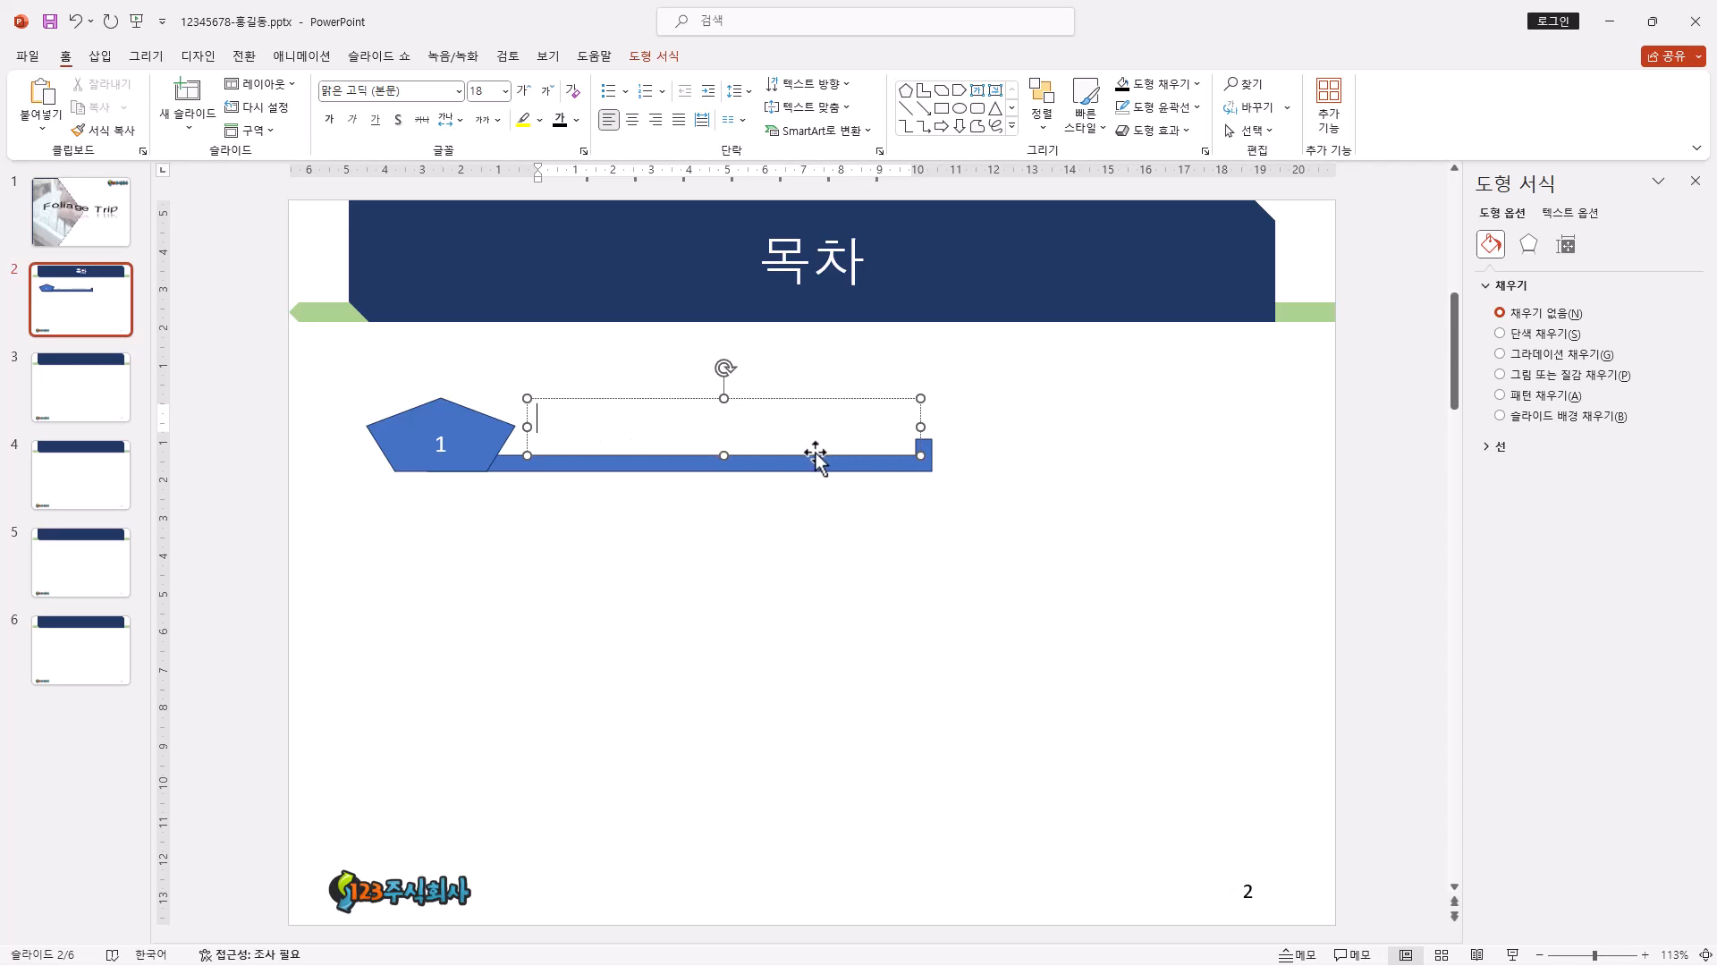
pyautogui.write('우리나라 단풍')
pyautogui.click(445, 428)
pyautogui.click(479, 419)
pyautogui.click(539, 462)
pyautogui.click(479, 431)
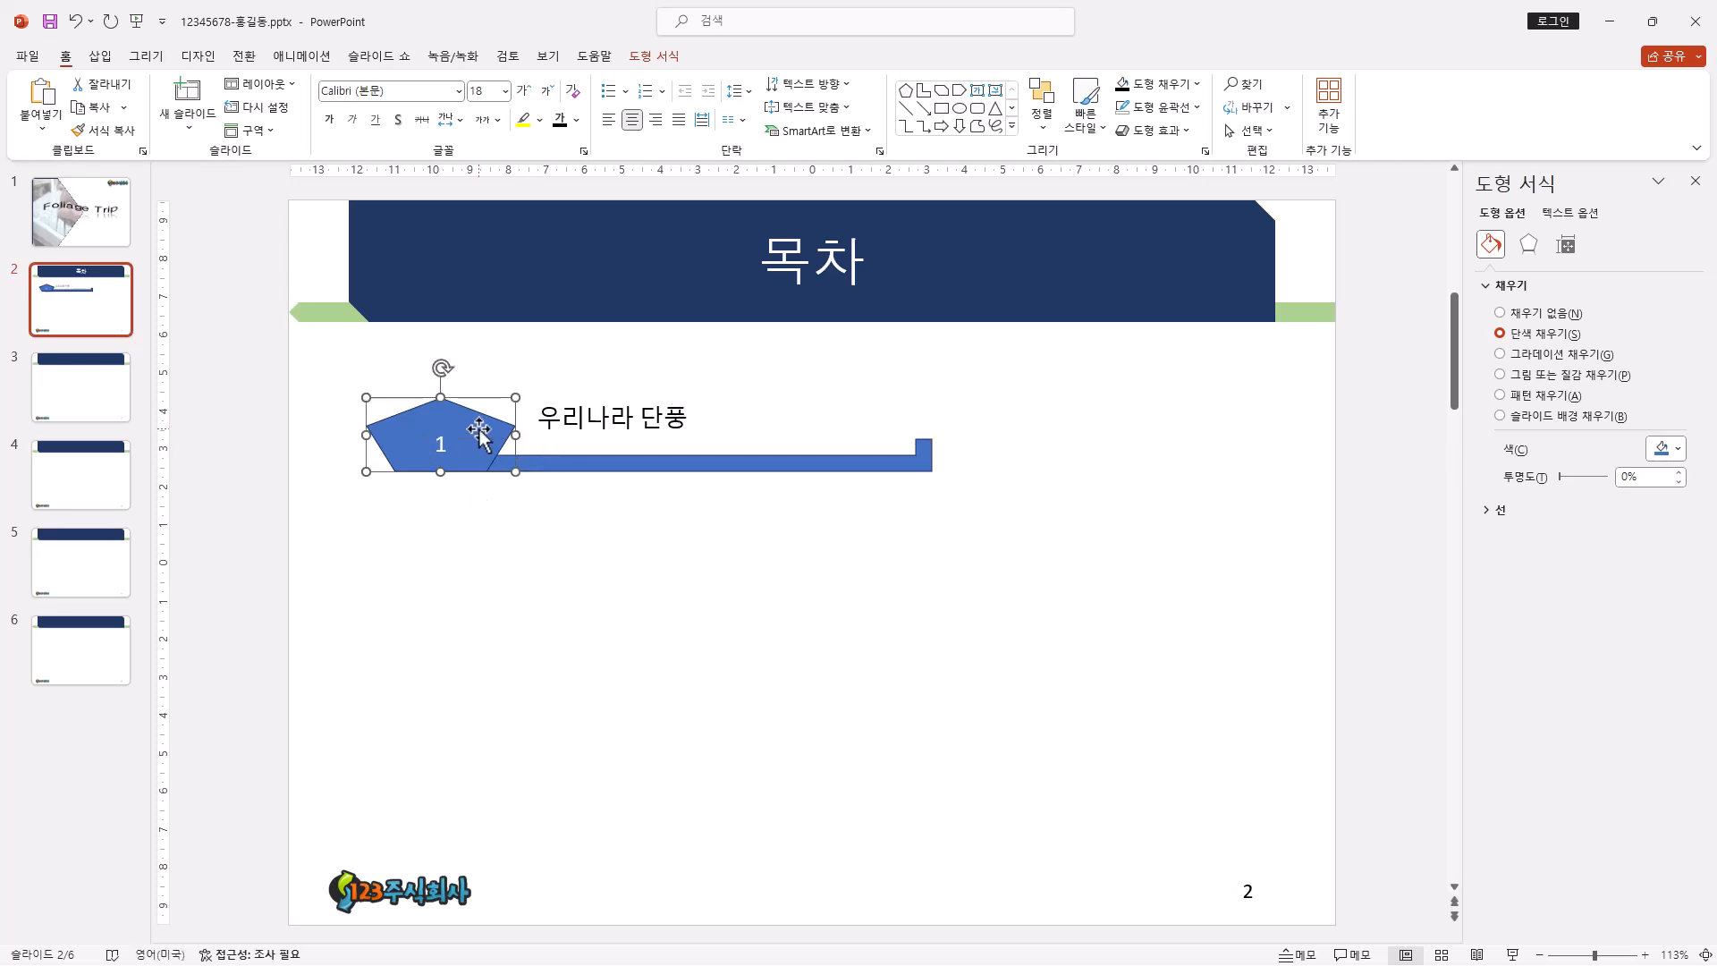
pyautogui.click(653, 56)
pyautogui.click(707, 83)
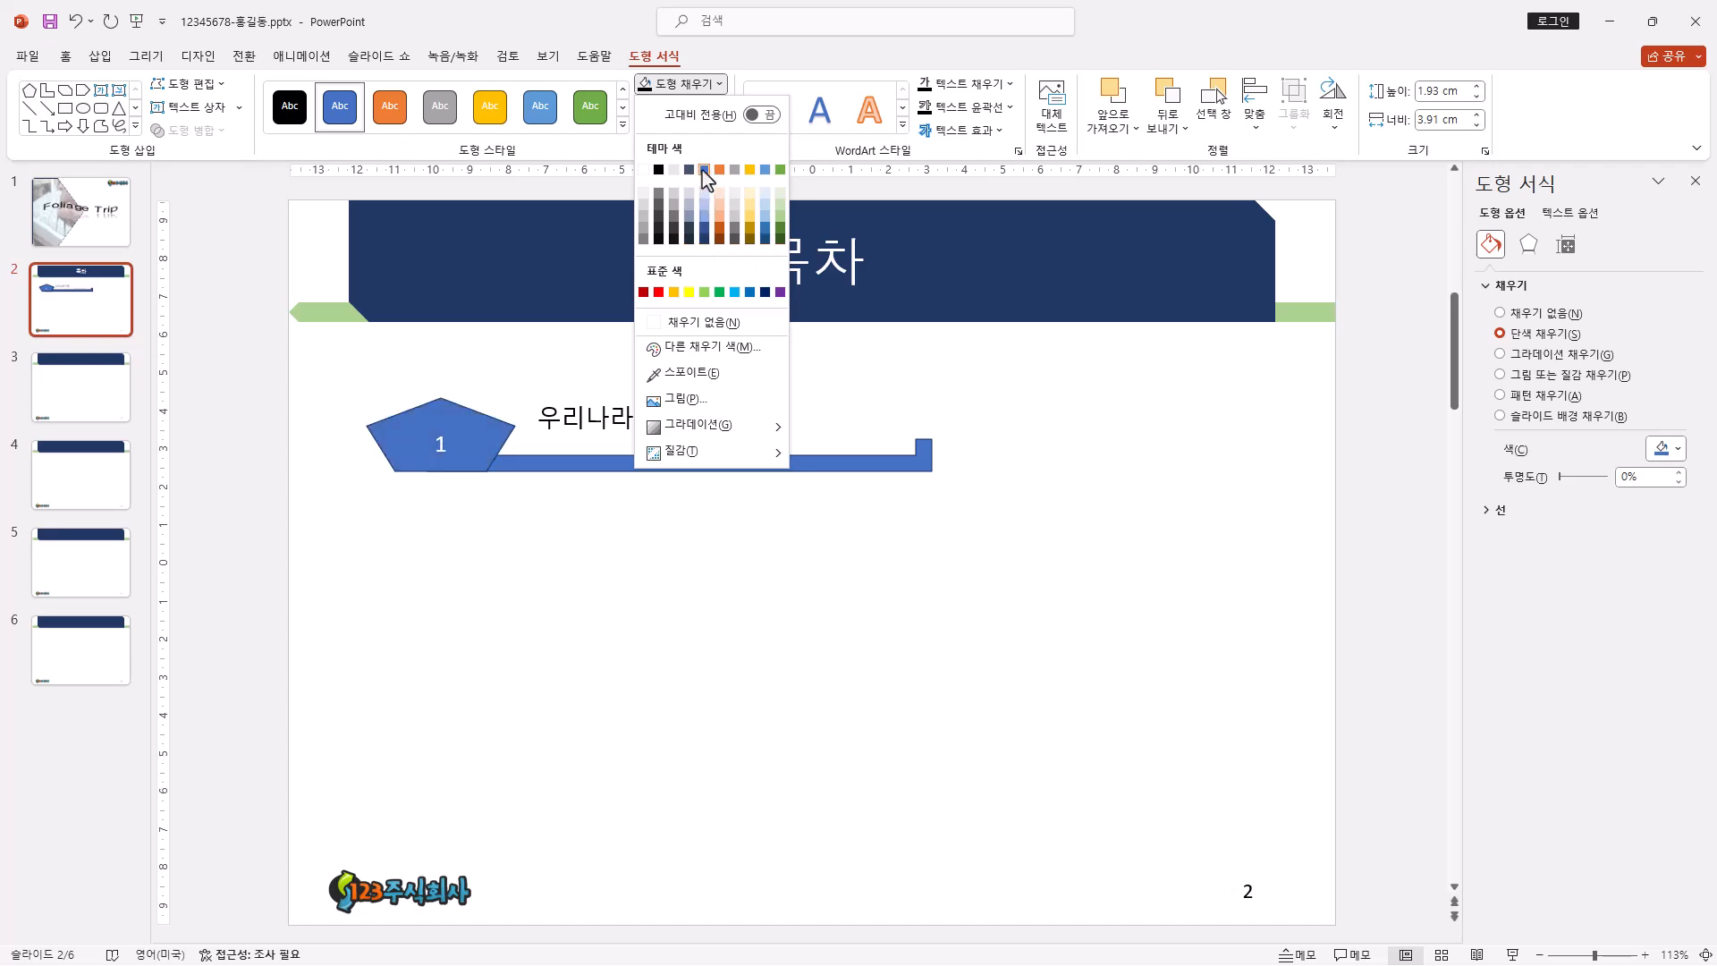
pyautogui.click(809, 62)
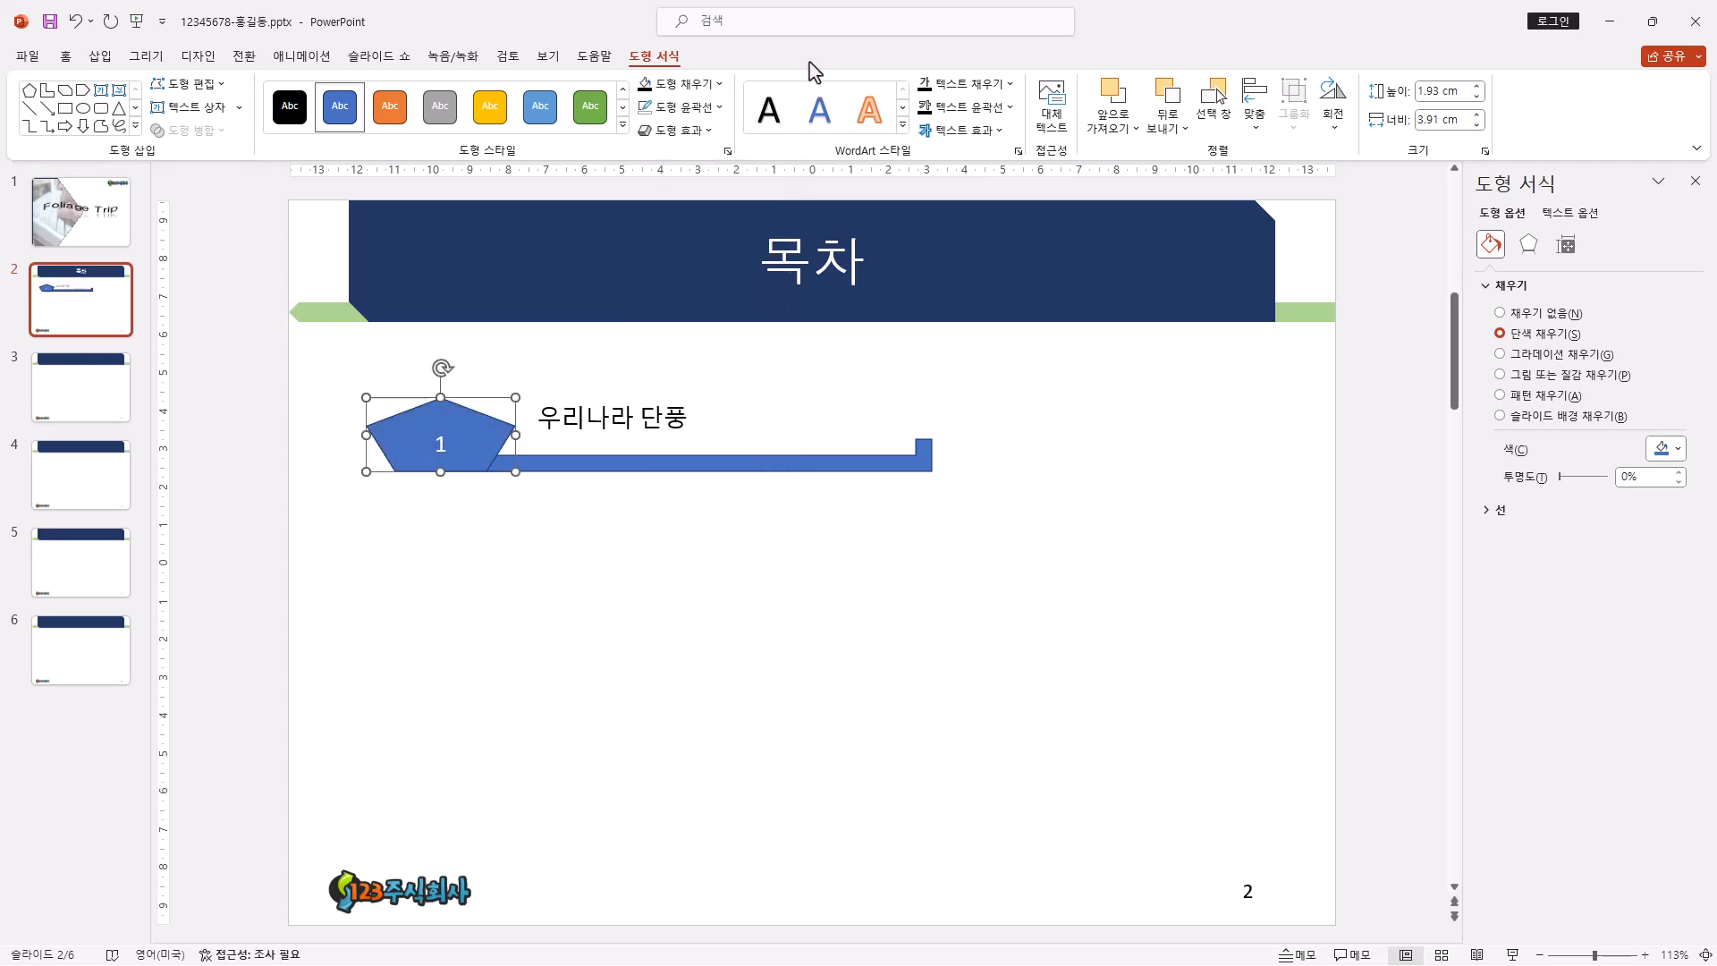
# - Fill the L-shaped bar with the dark gold theme color
pyautogui.click(556, 470)
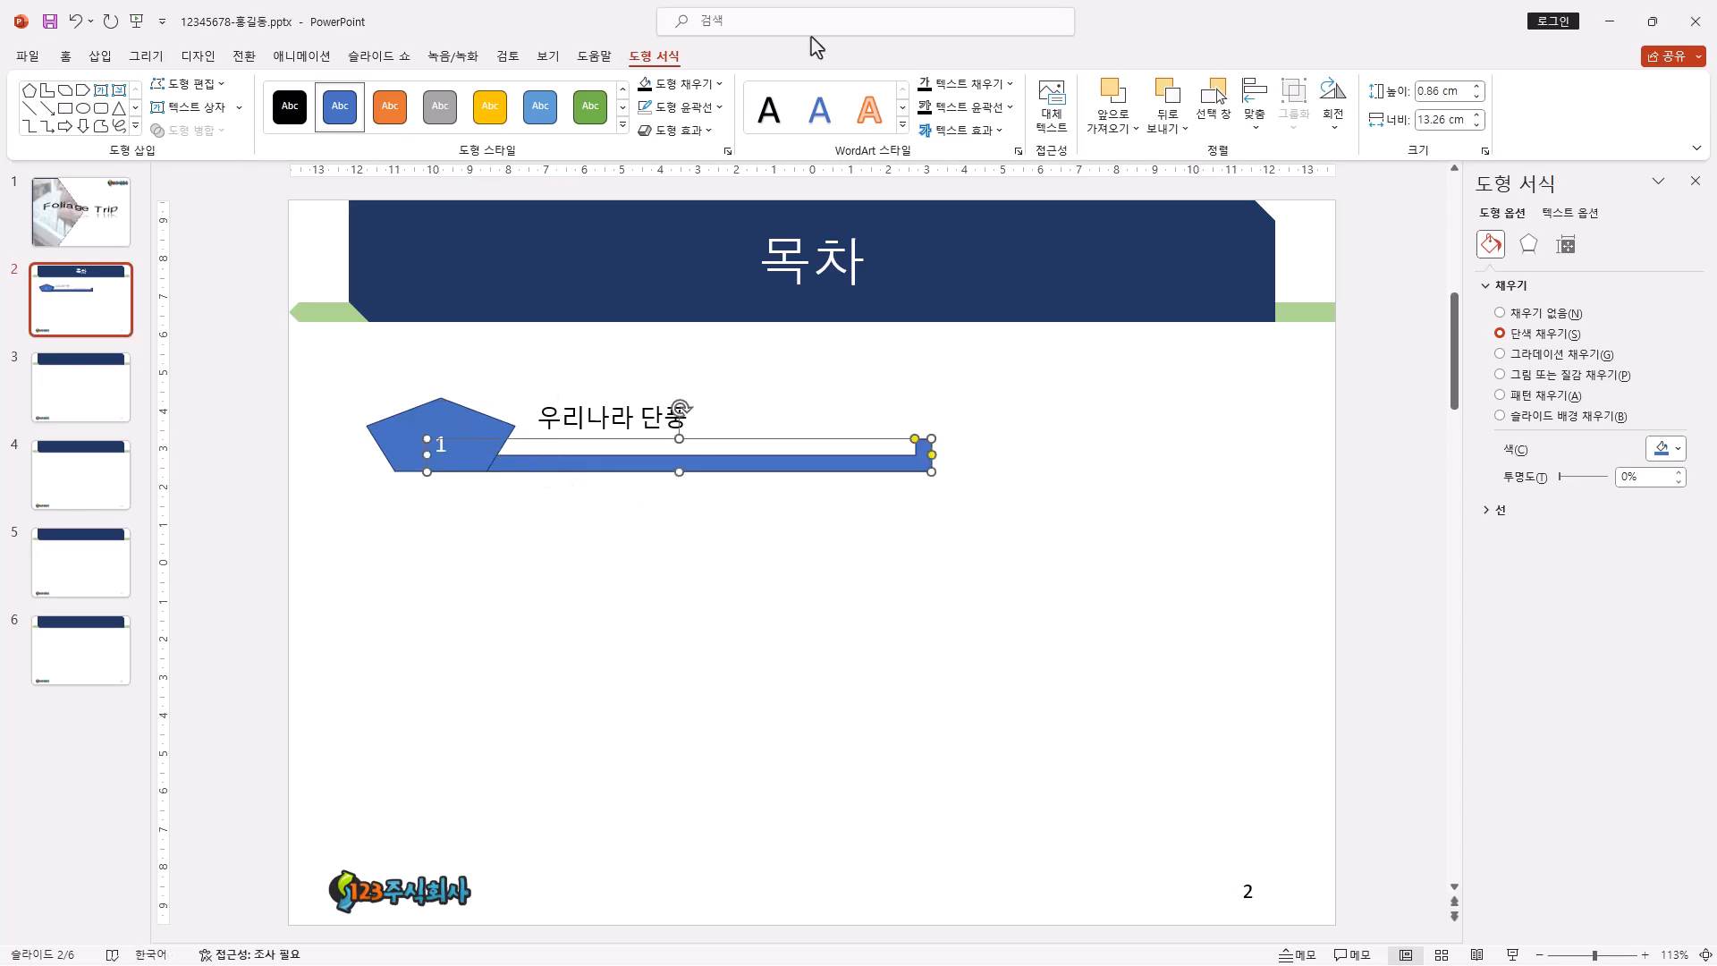
pyautogui.click(723, 85)
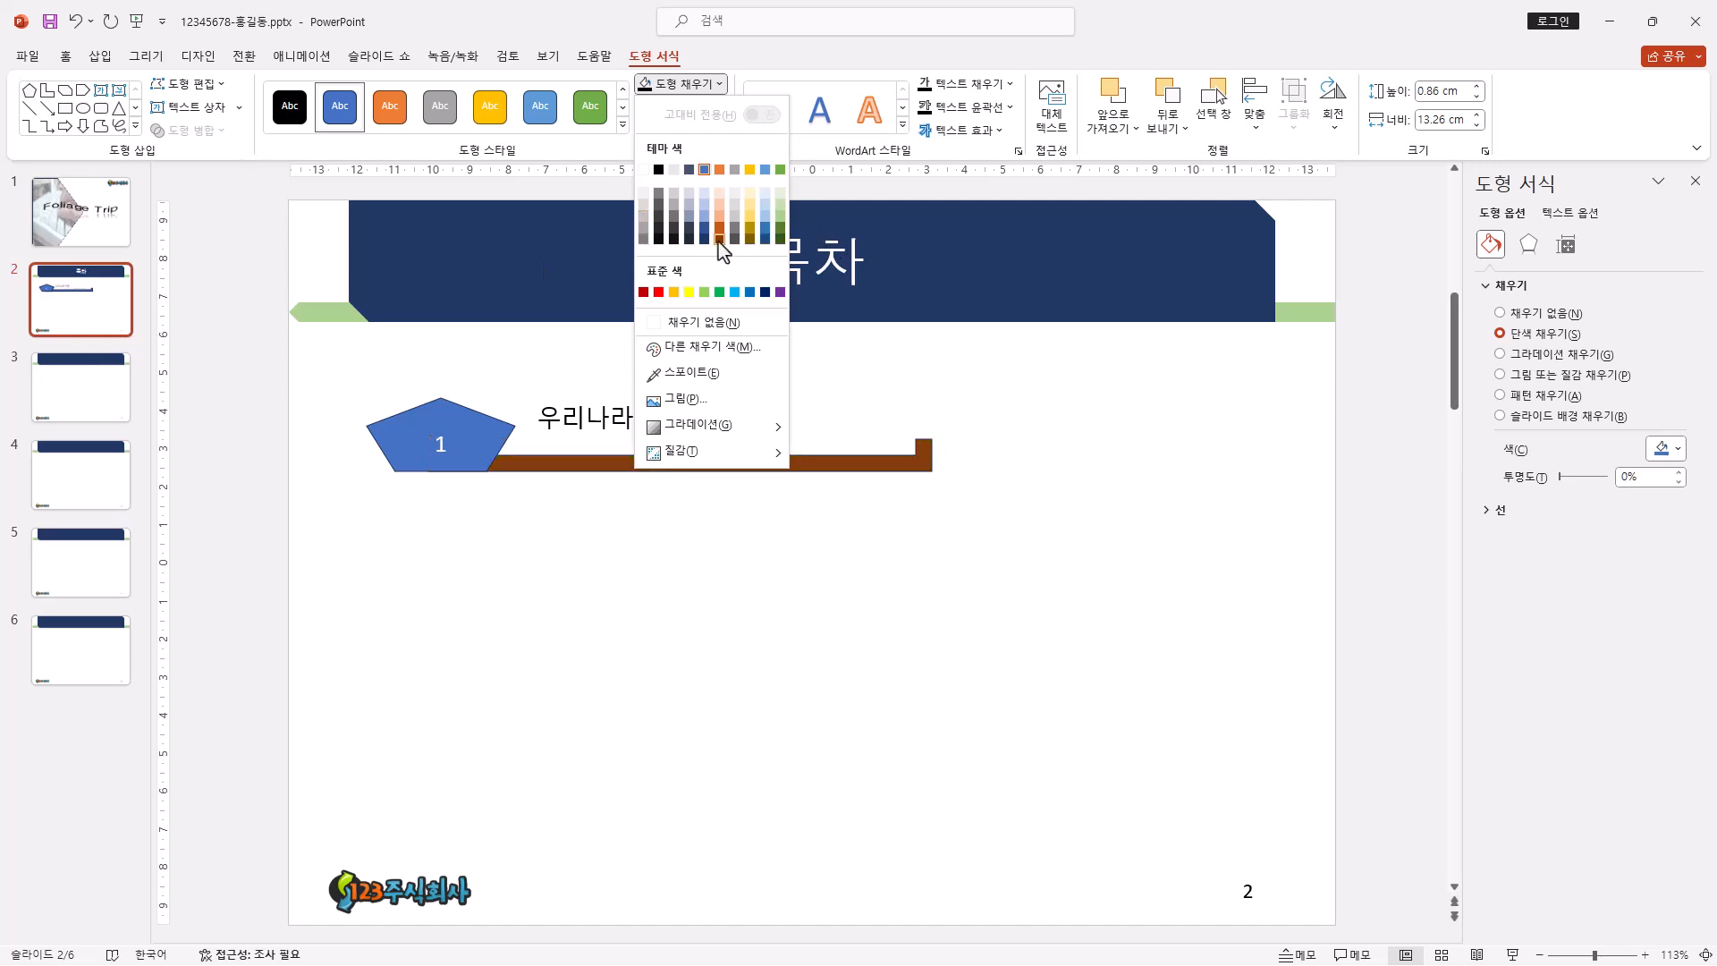
pyautogui.click(751, 227)
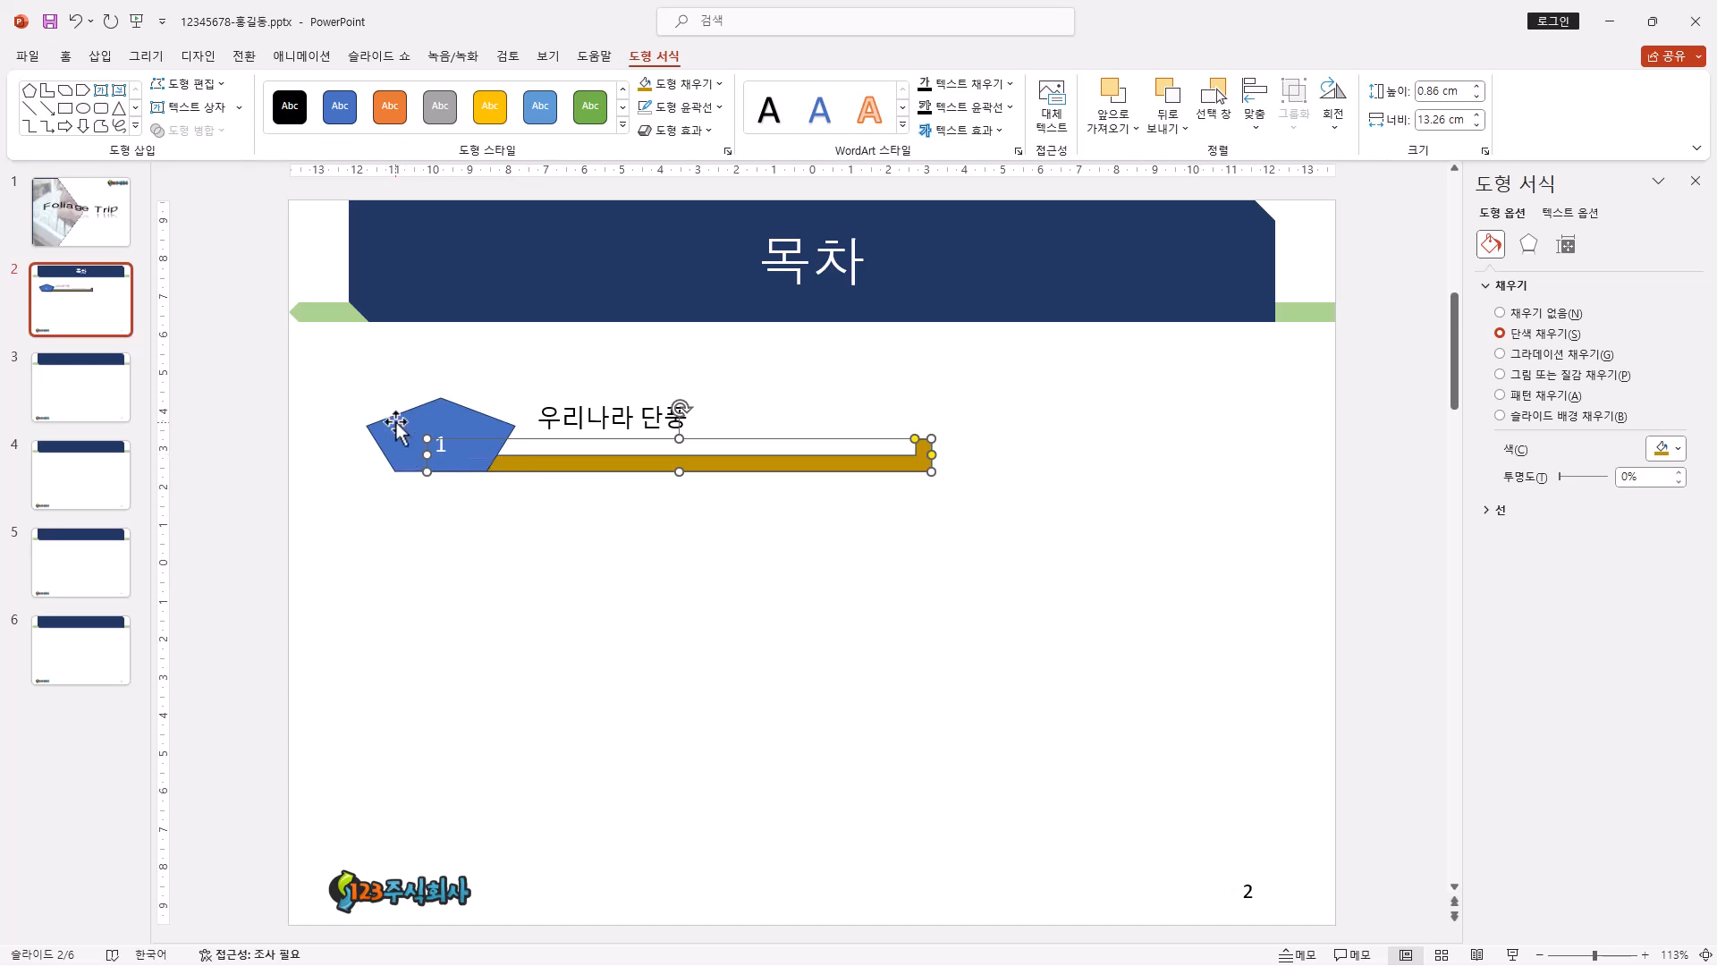
# - Remove the outlines from the pentagon, the L-shaped bar and the 우리나라 단풍 text box together
pyautogui.click(611, 407)
pyautogui.click(646, 394)
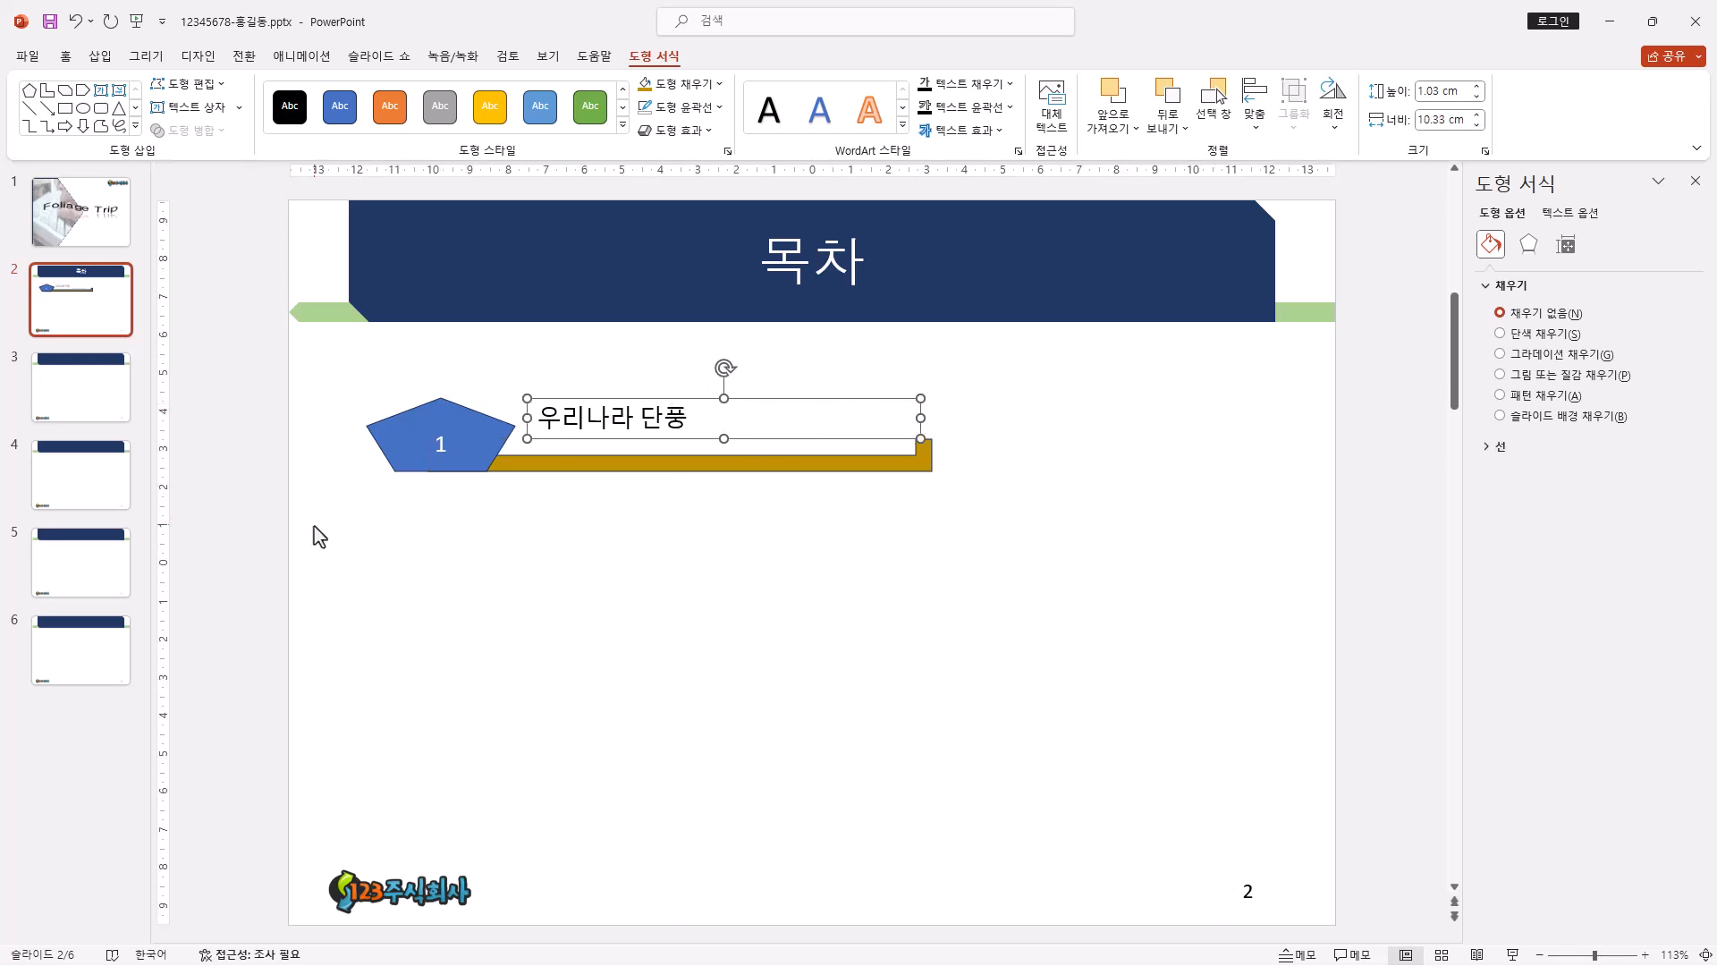
pyautogui.moveTo(307, 508); pyautogui.dragTo(1204, 358)
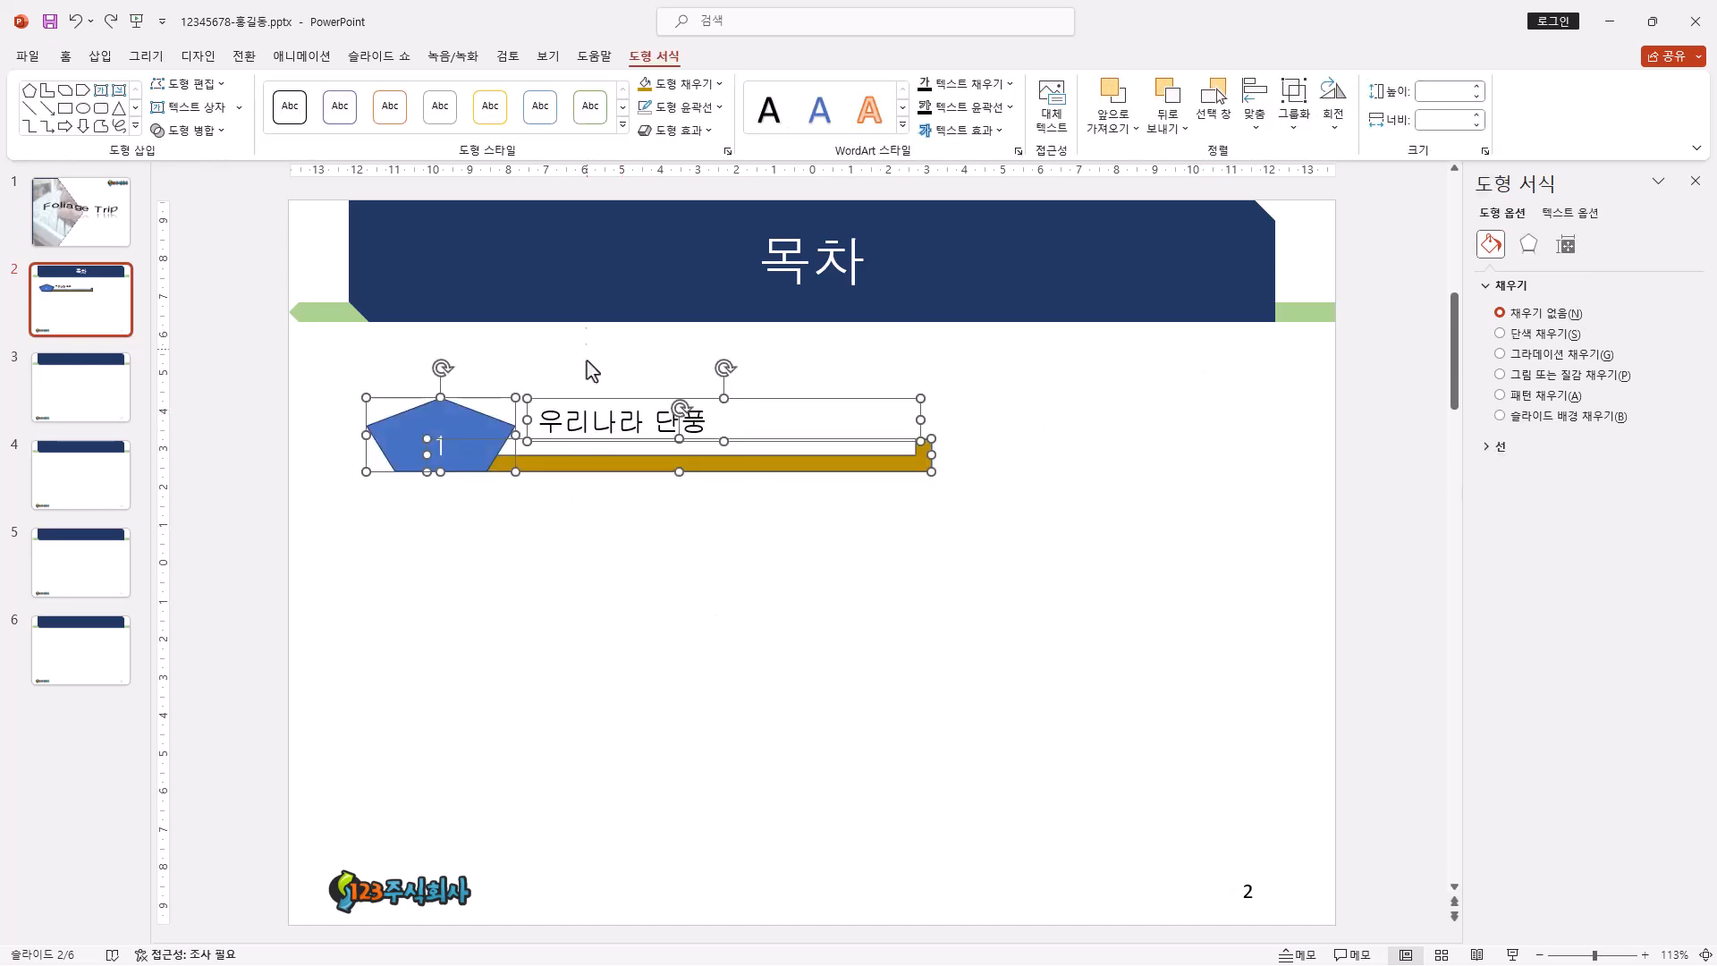
pyautogui.click(722, 109)
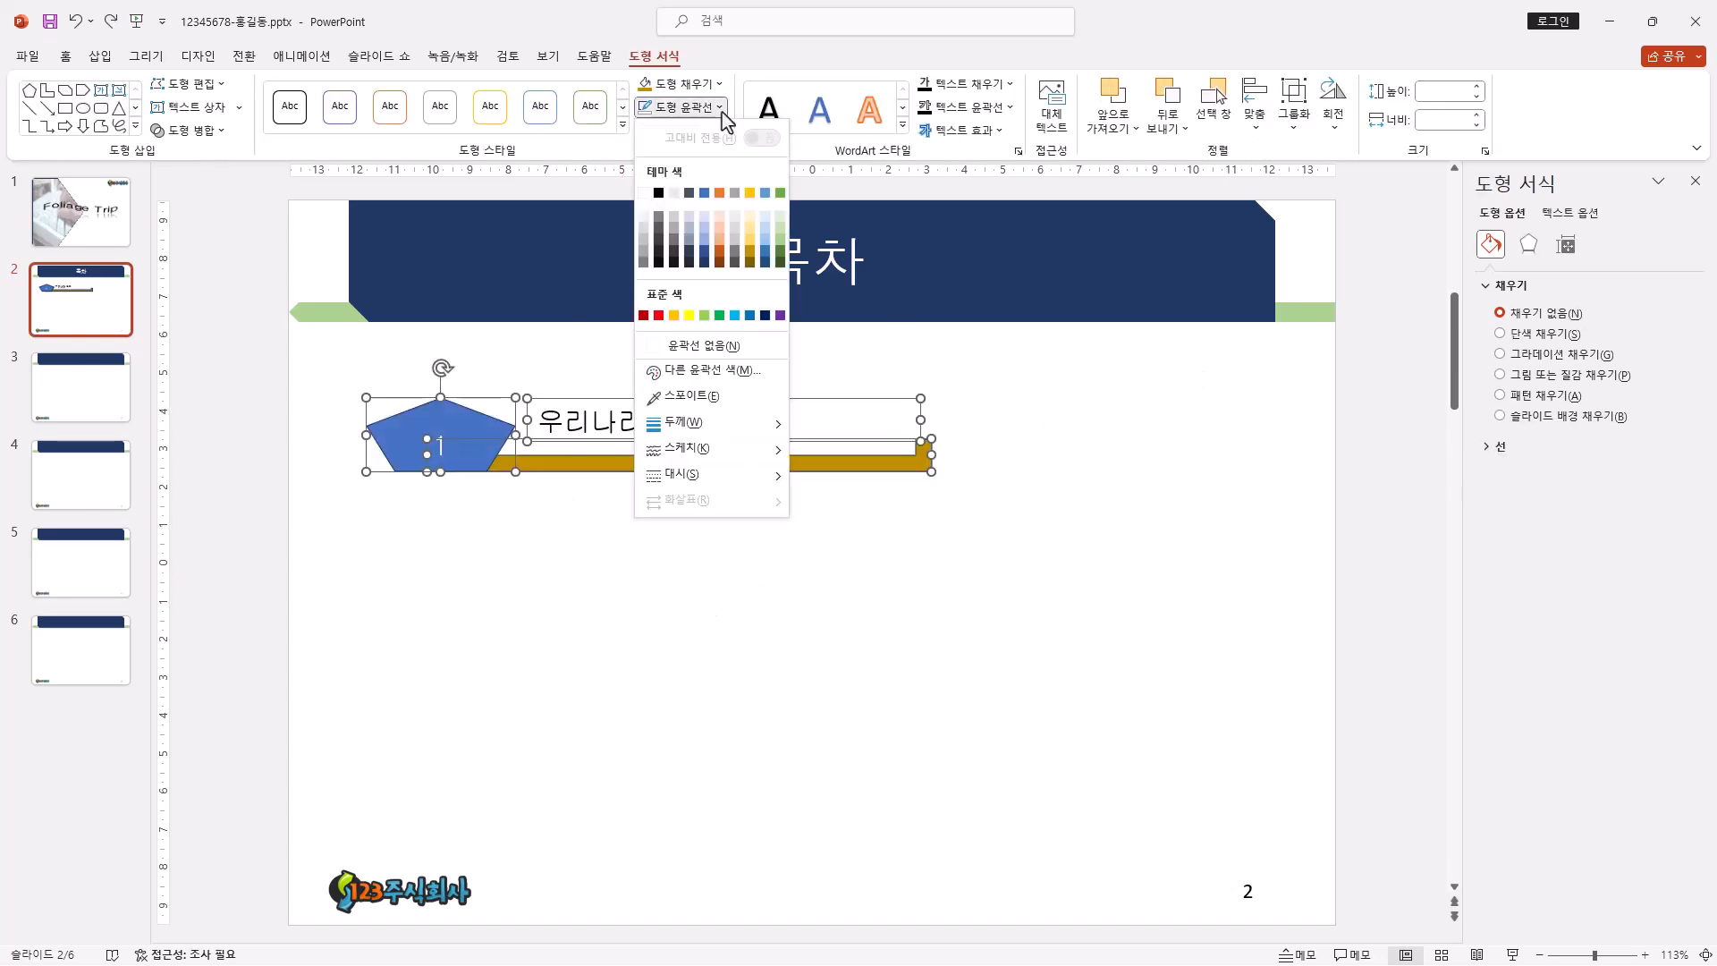
pyautogui.click(713, 354)
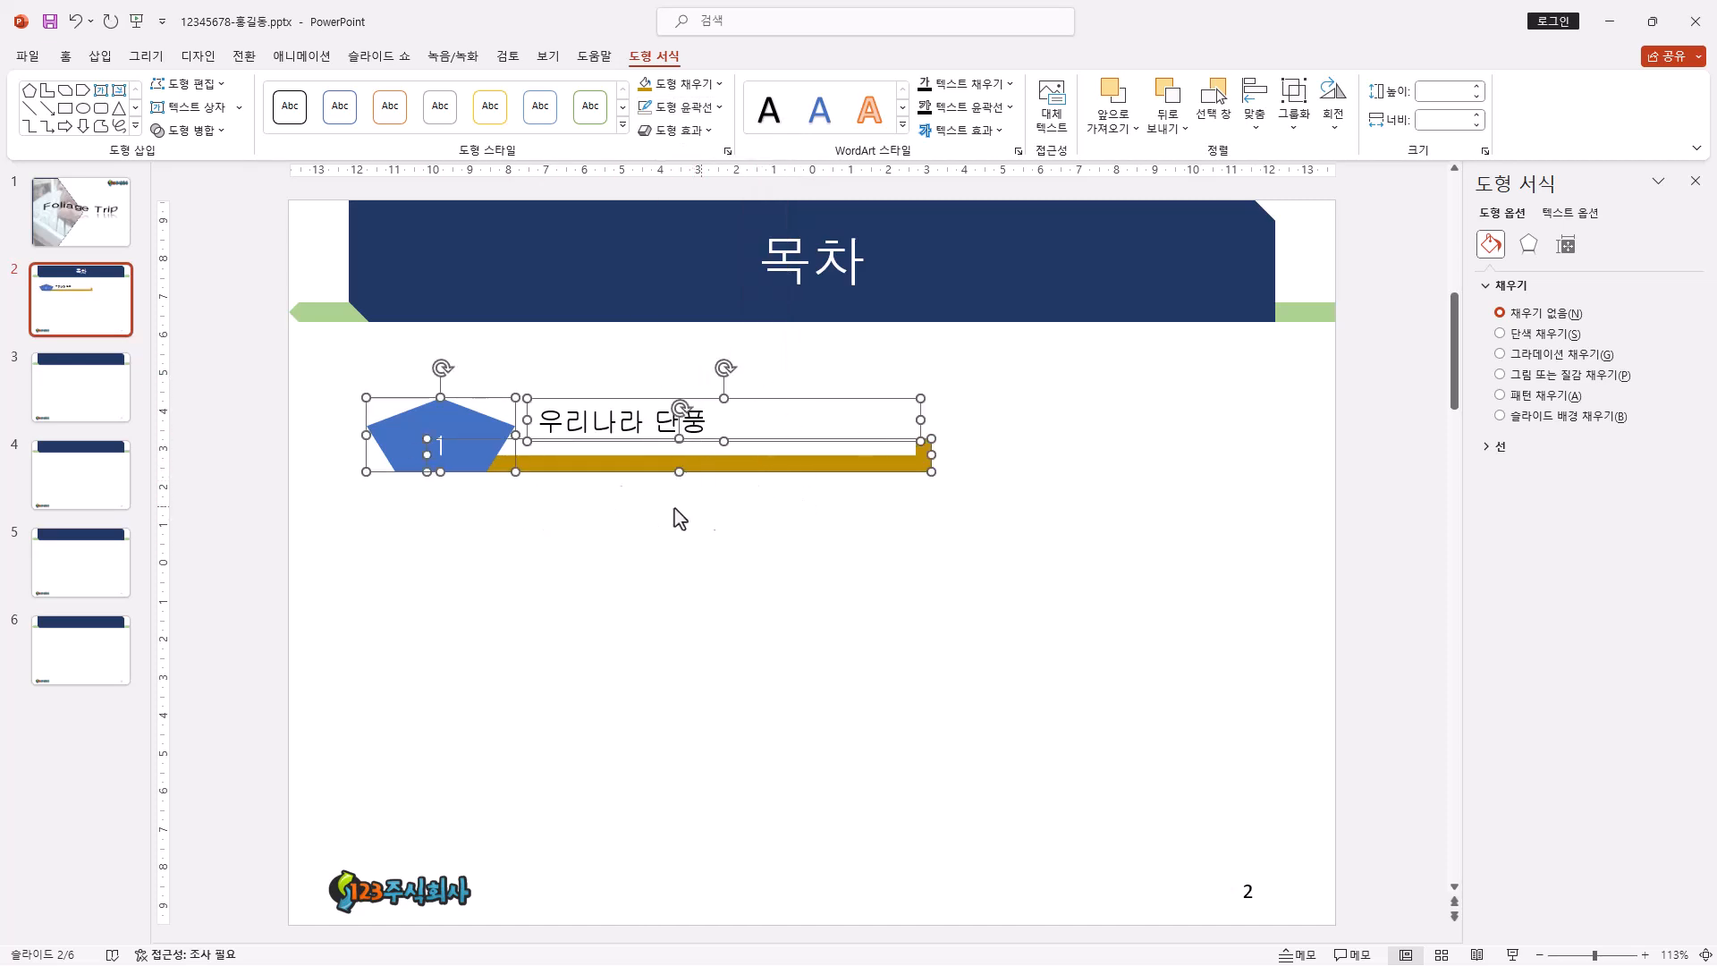
# - Set the text of the pentagon and the 우리나라 단풍 text box to 굴림 at 24 pt
pyautogui.click(66, 57)
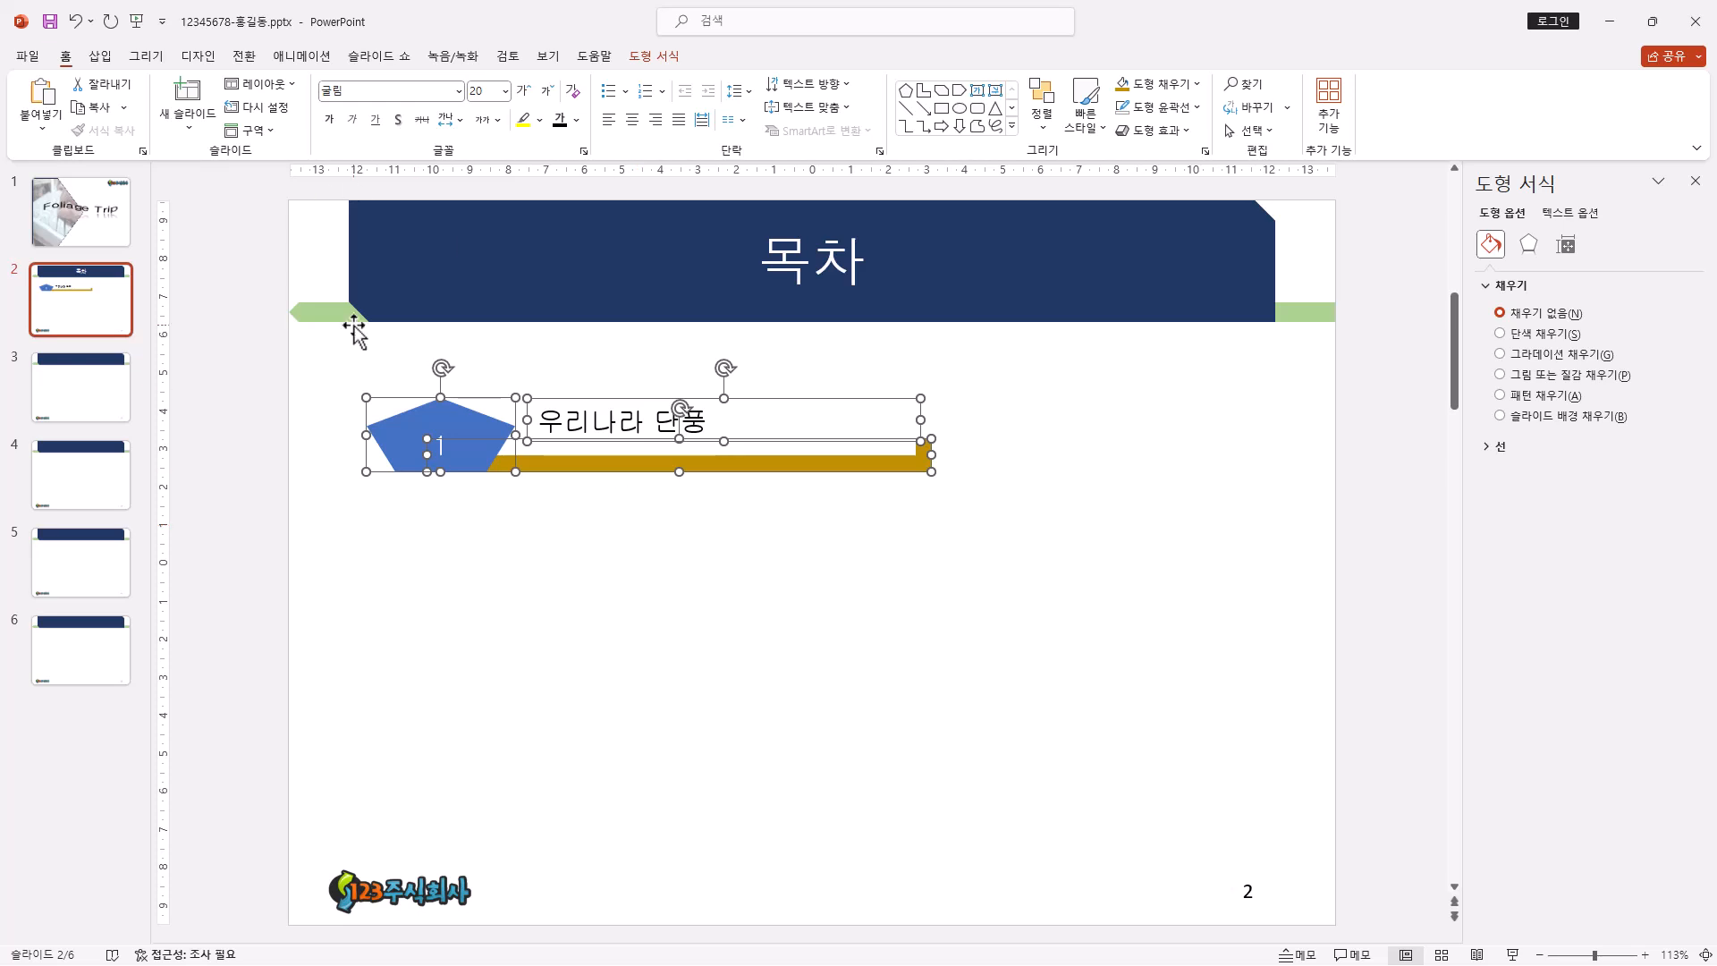
pyautogui.click(459, 90)
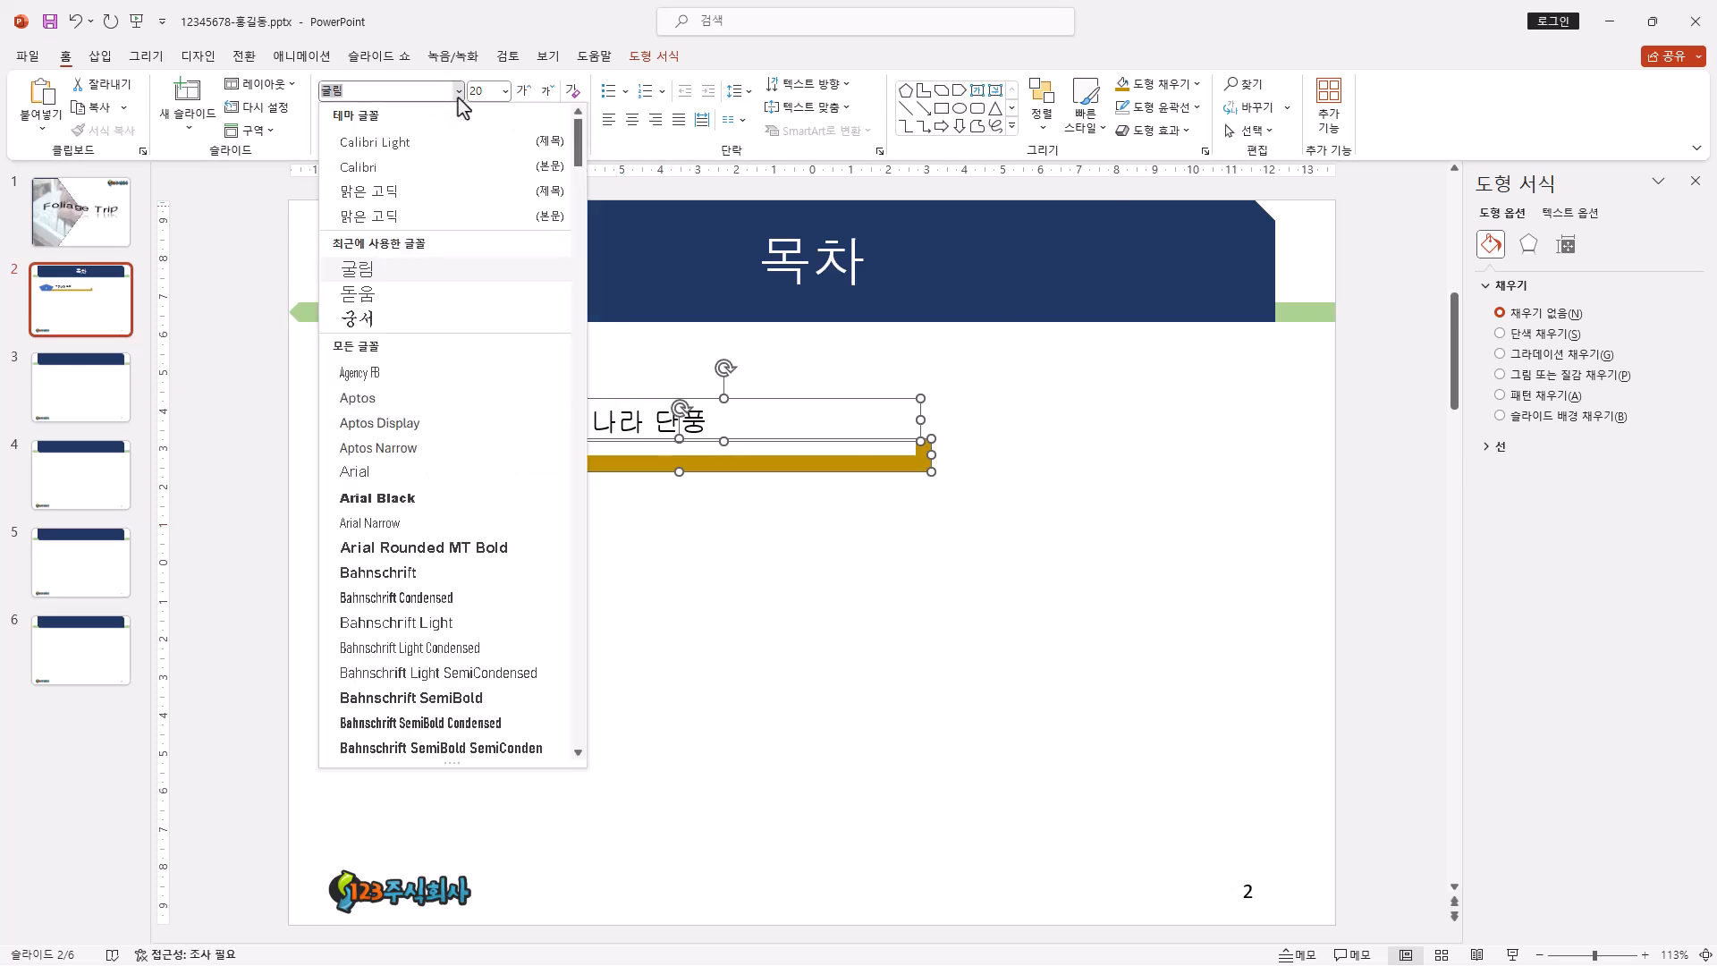
pyautogui.click(493, 275)
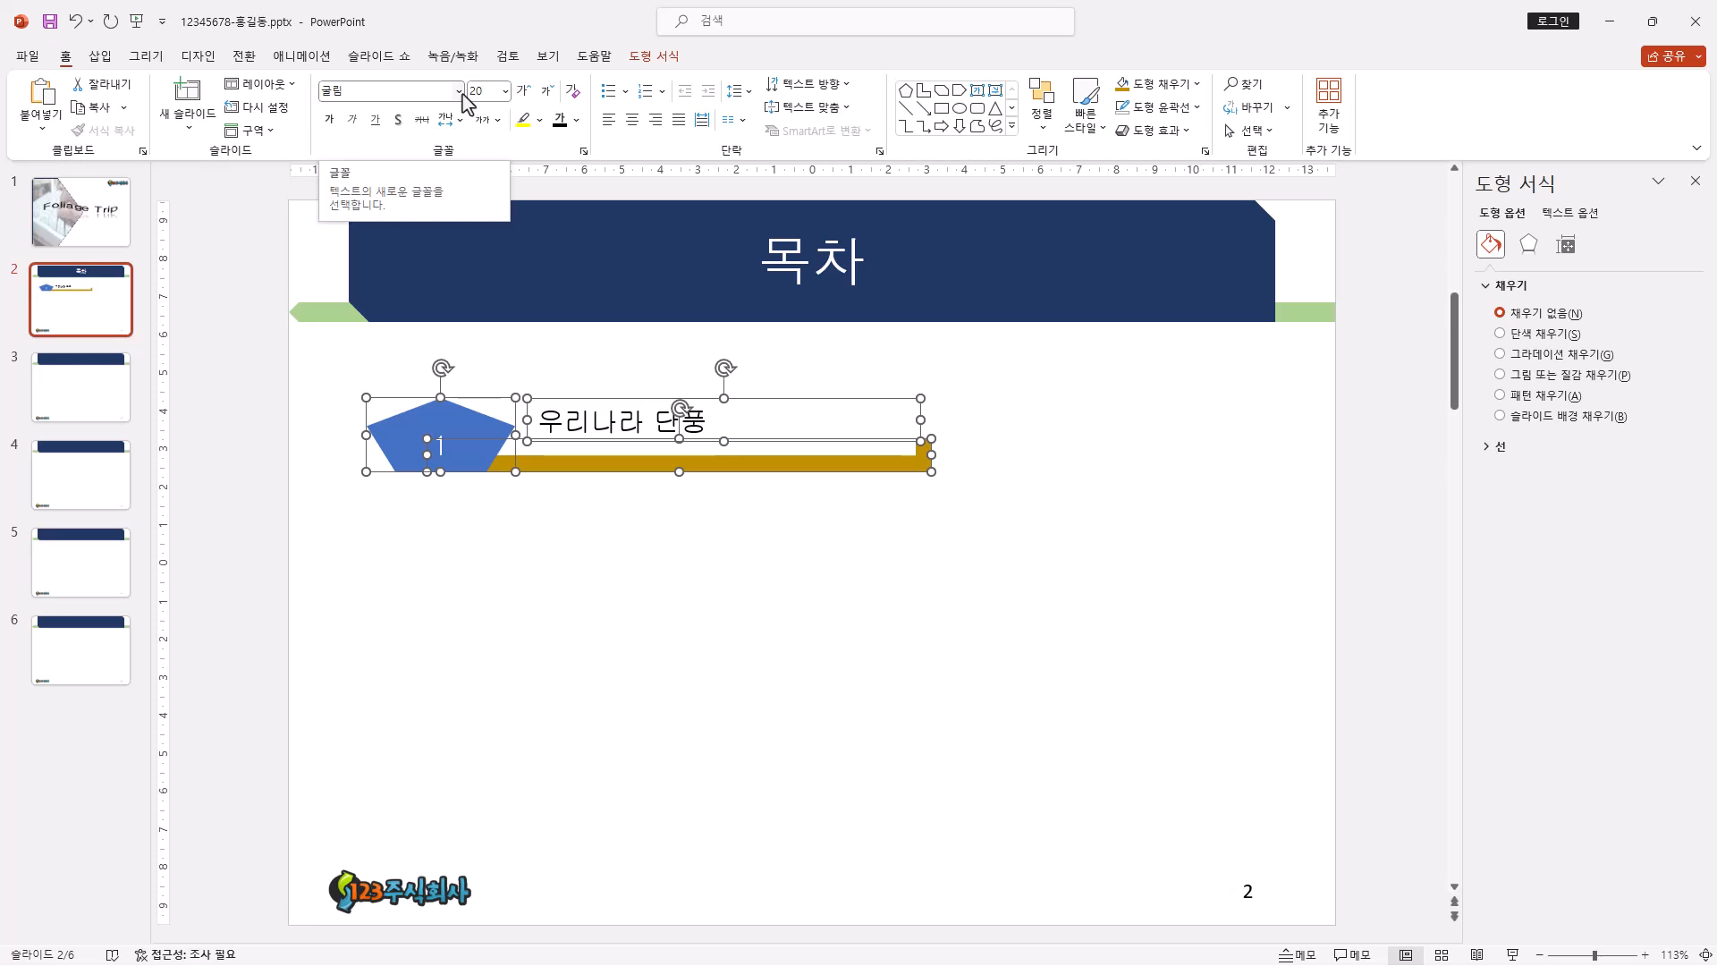
pyautogui.click(432, 93)
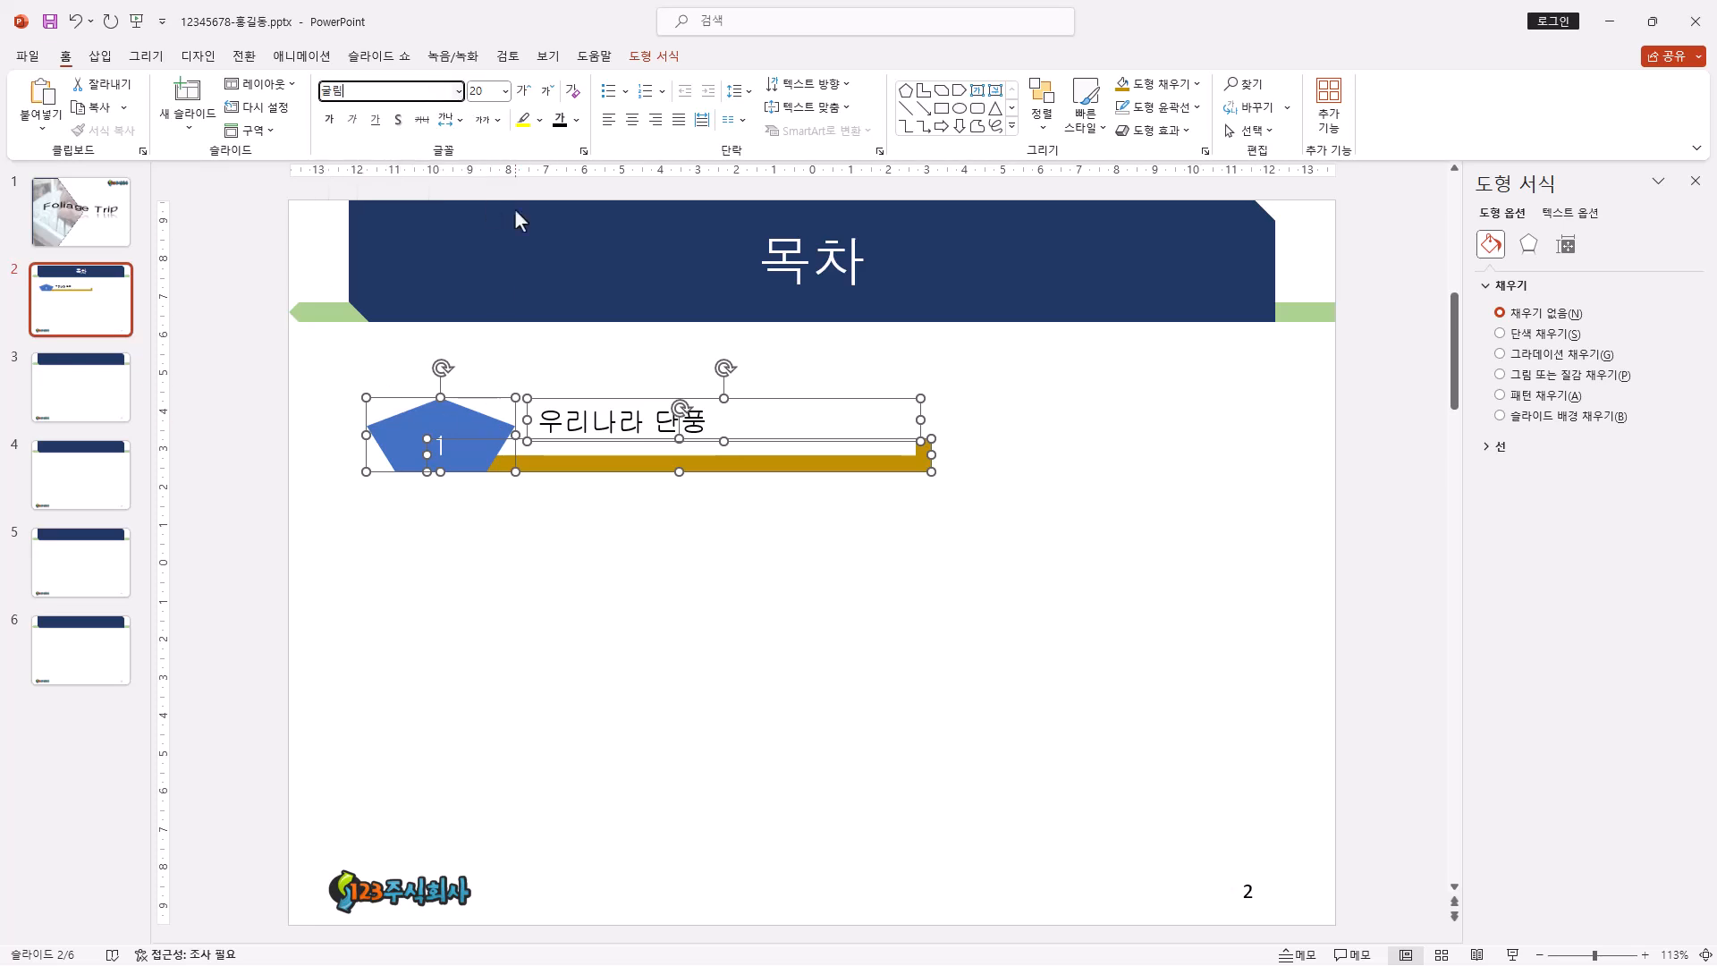
pyautogui.click(617, 538)
pyautogui.hotkey('ctrl', 'z')
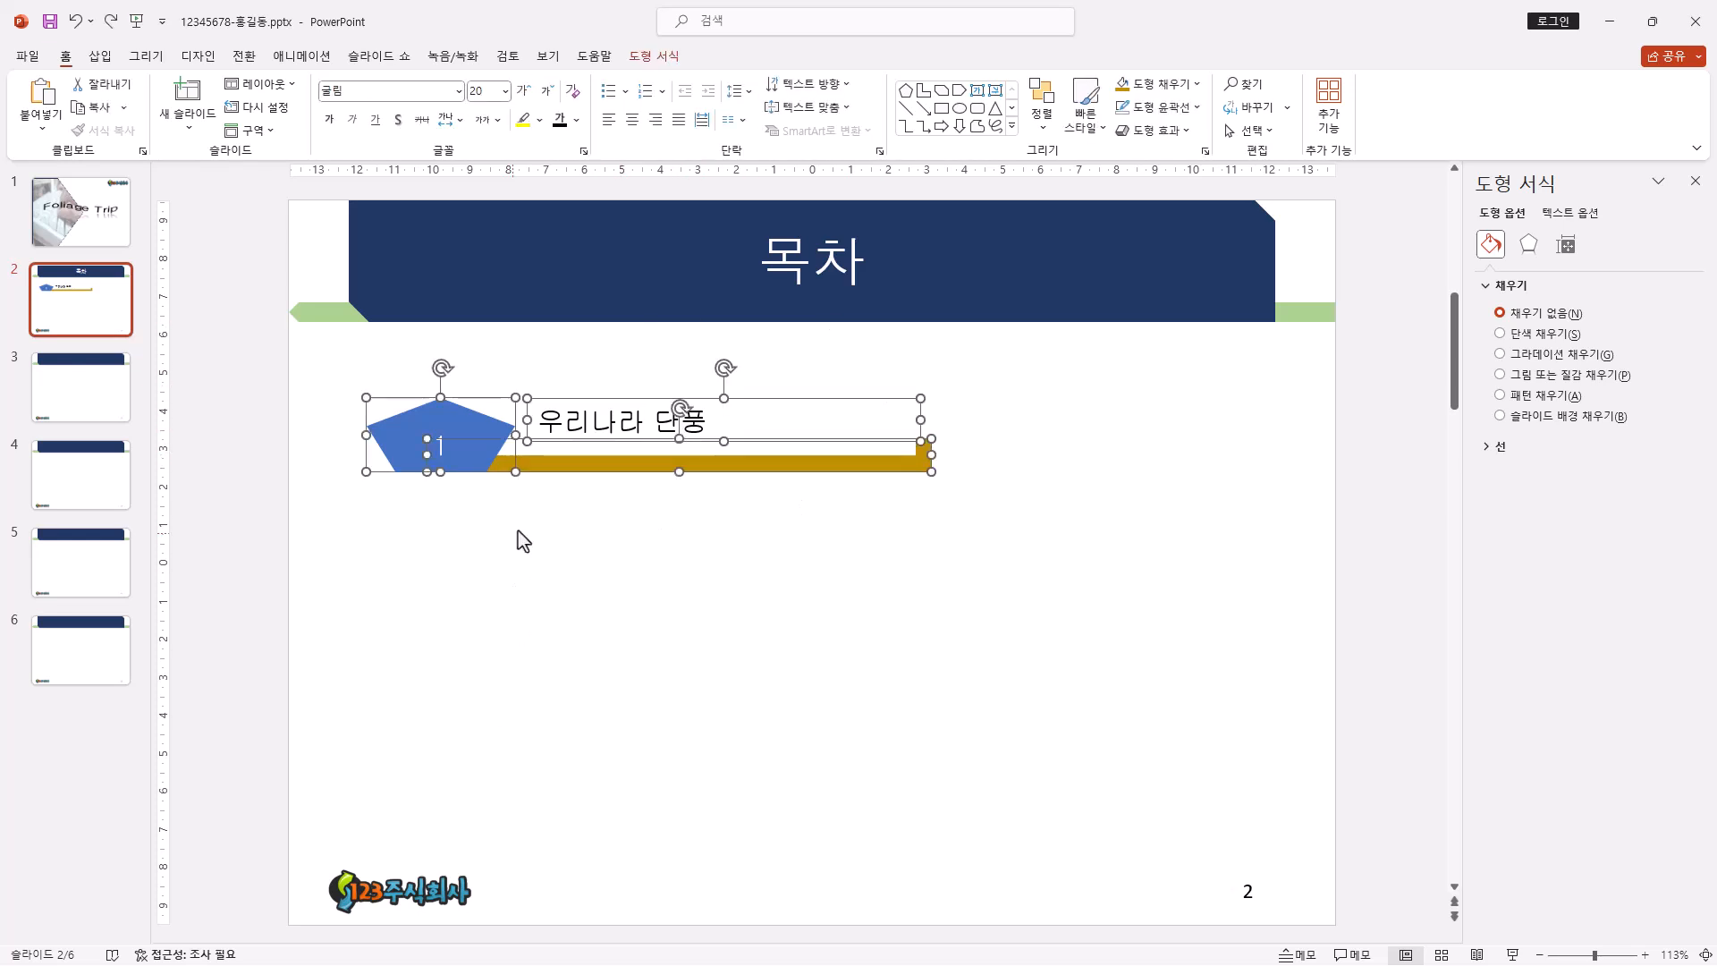
pyautogui.click(522, 90)
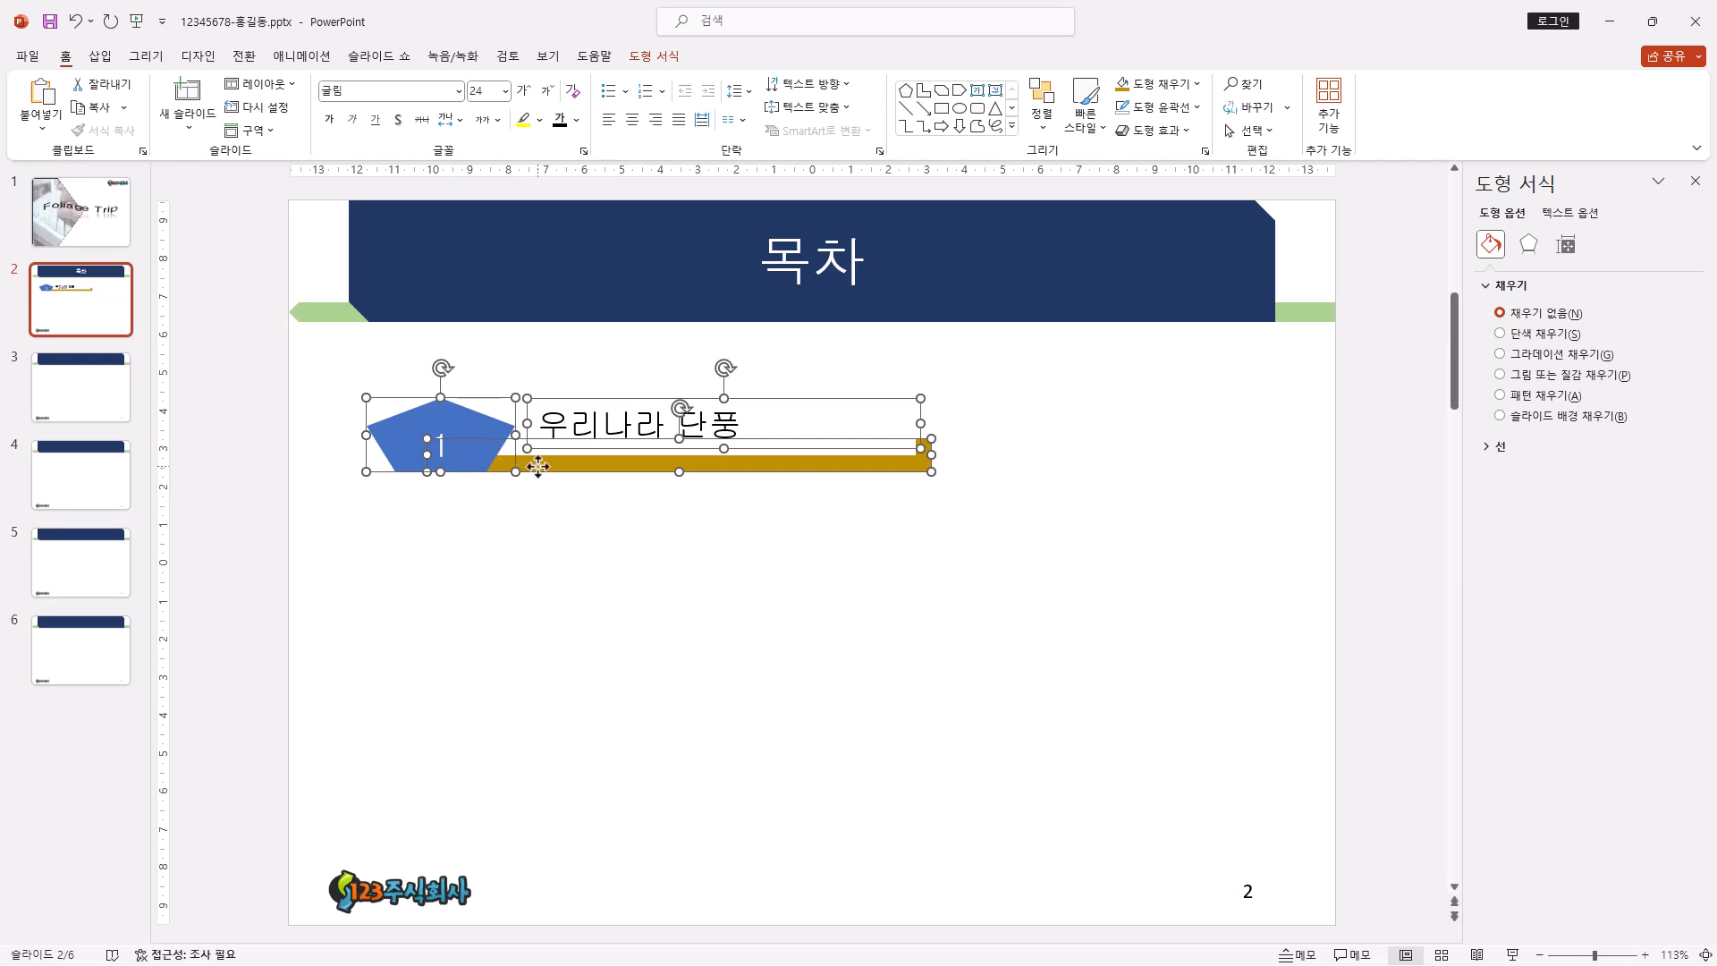
pyautogui.click(569, 505)
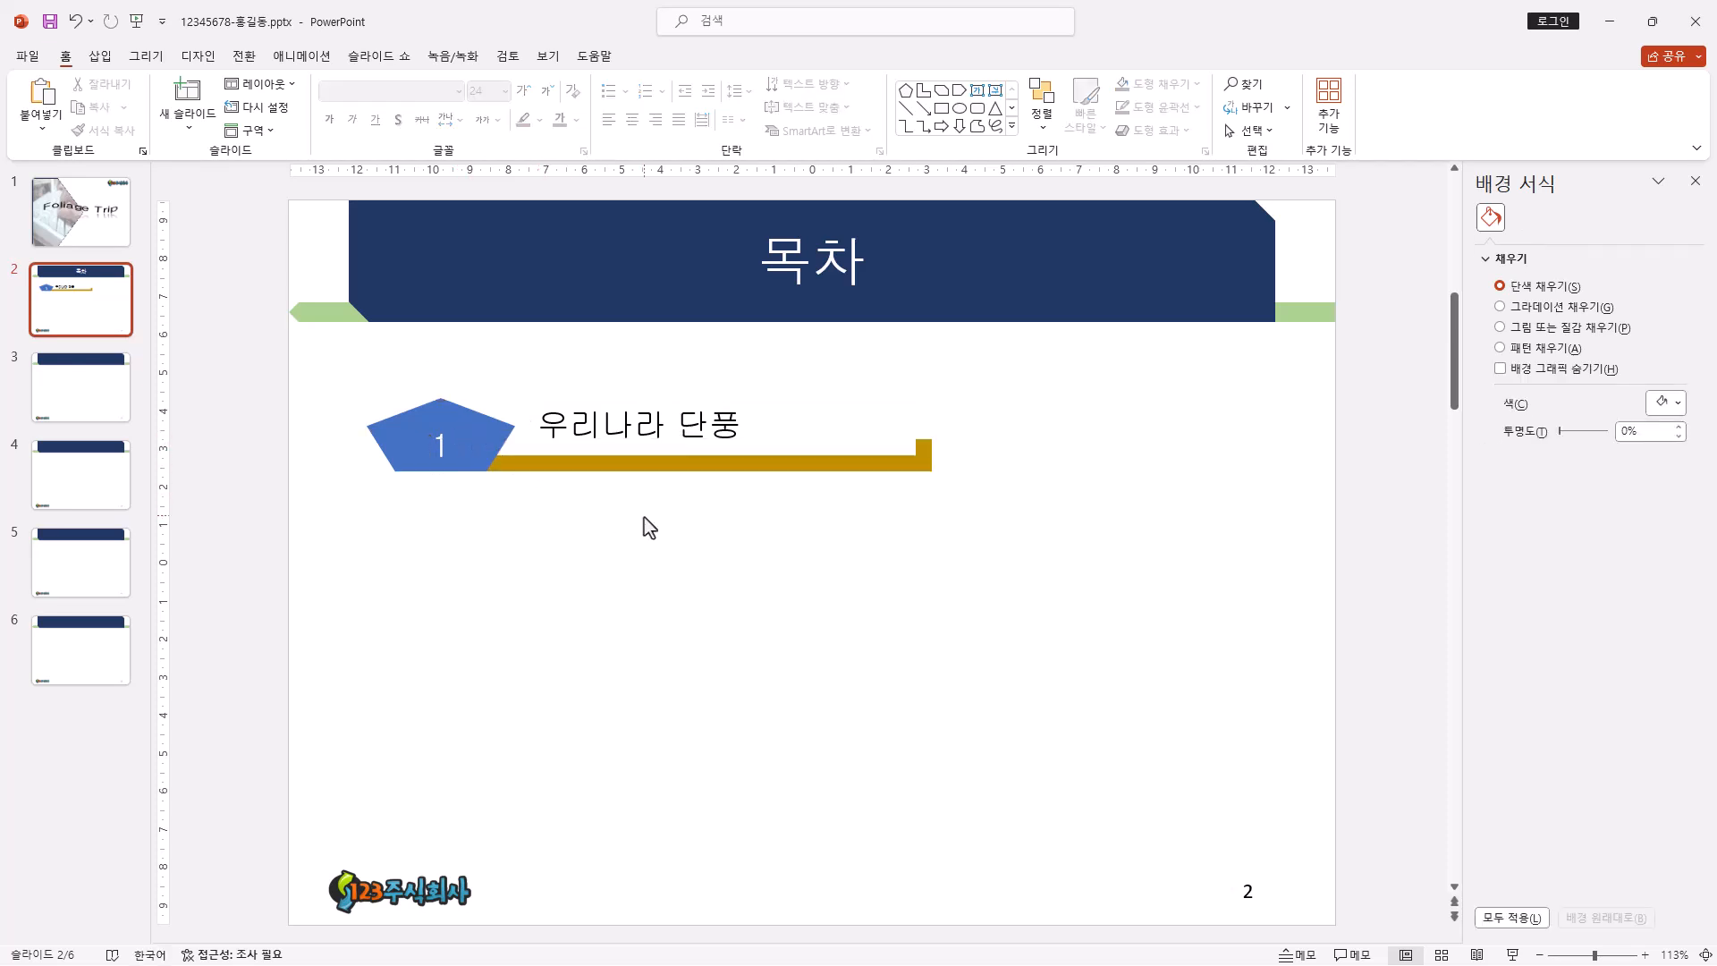
# - Move the 우리나라 단풍 text box closer to the pentagon and bar, and copy all three shapes as two more rows directly below
pyautogui.click(616, 449)
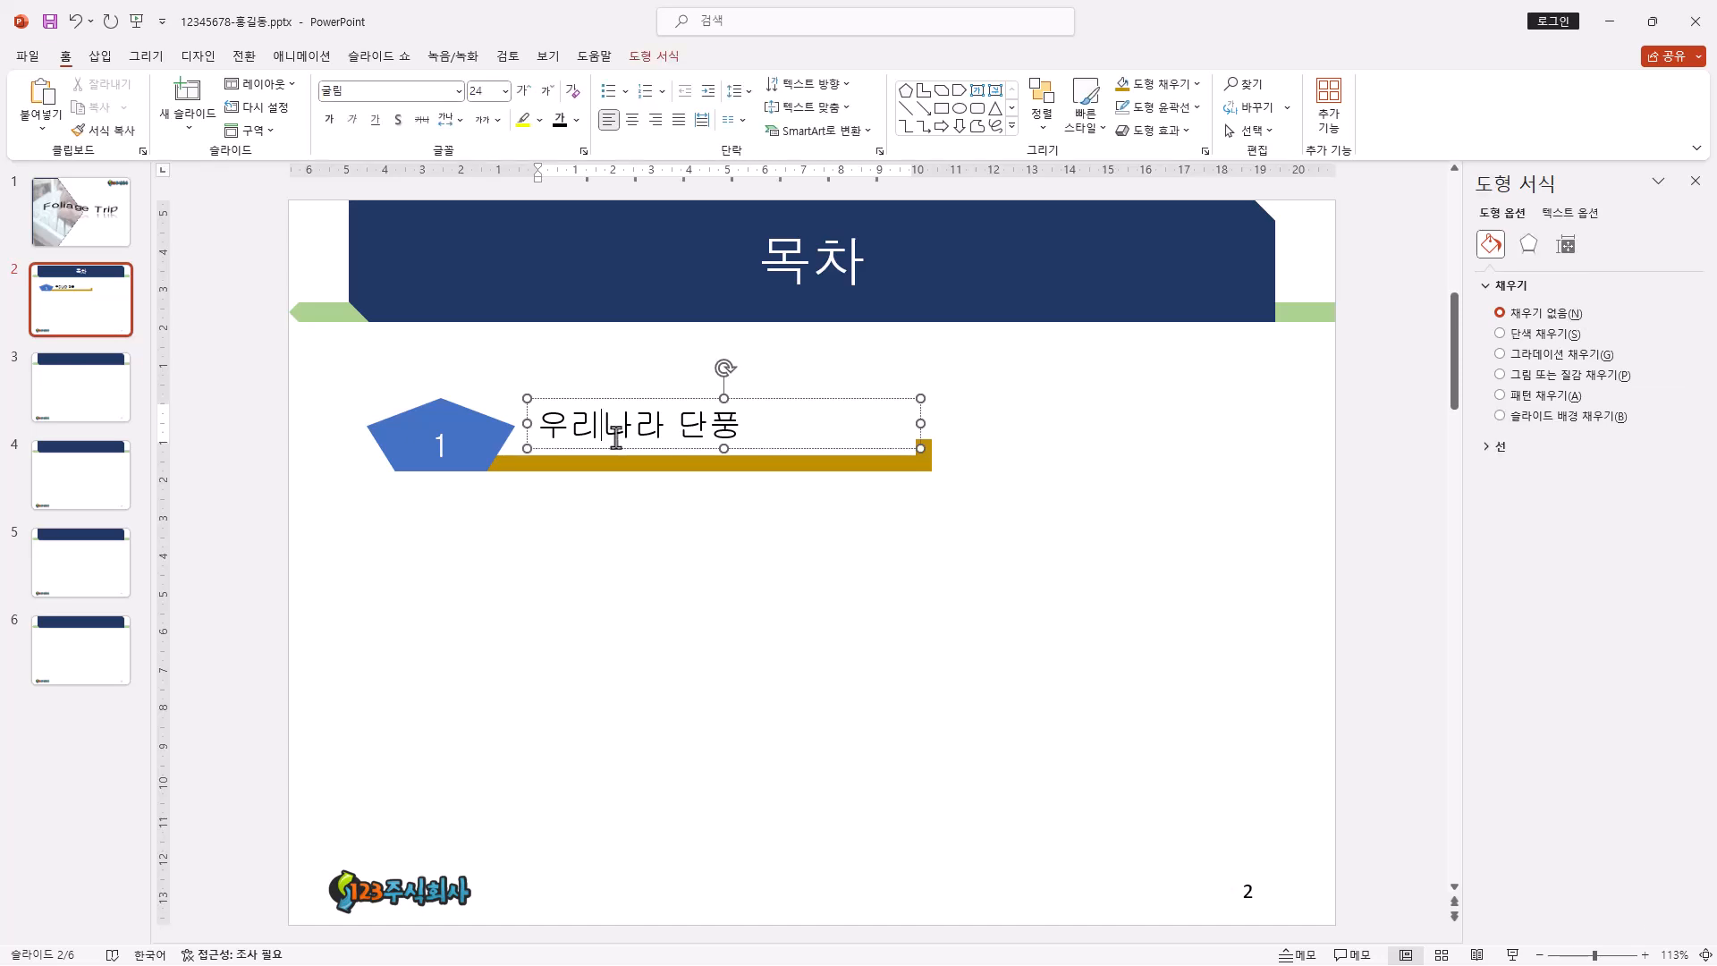
pyautogui.moveTo(616, 449); pyautogui.dragTo(606, 453)
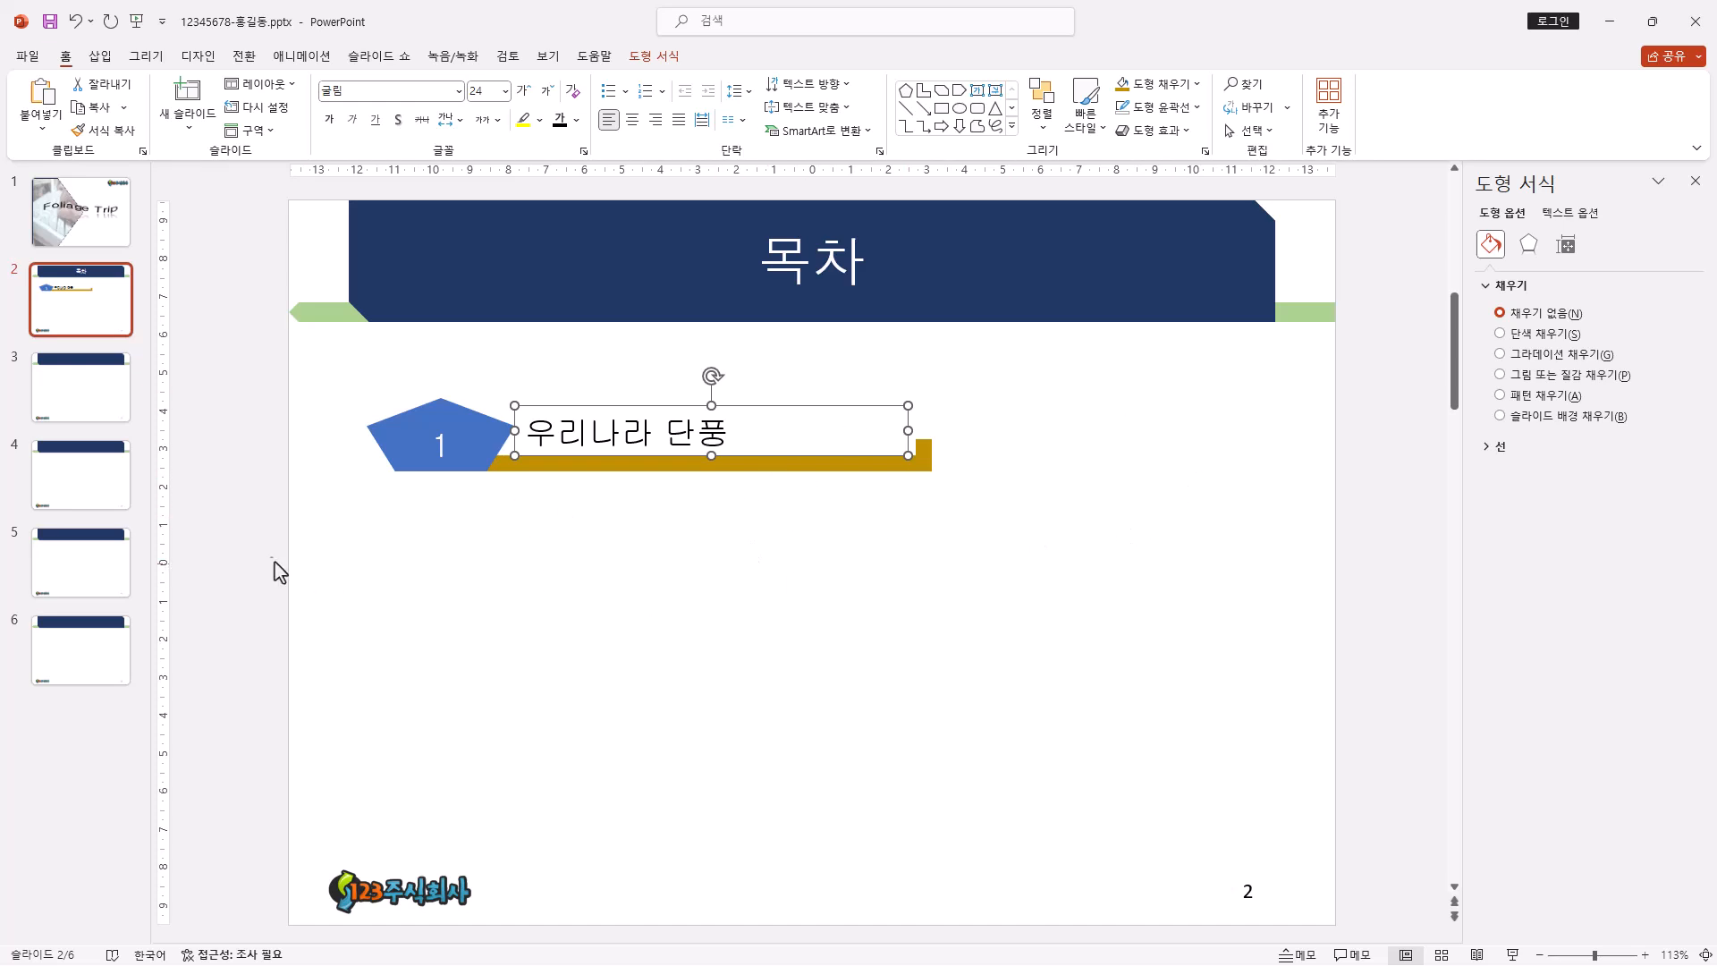
pyautogui.moveTo(322, 497); pyautogui.dragTo(1027, 342)
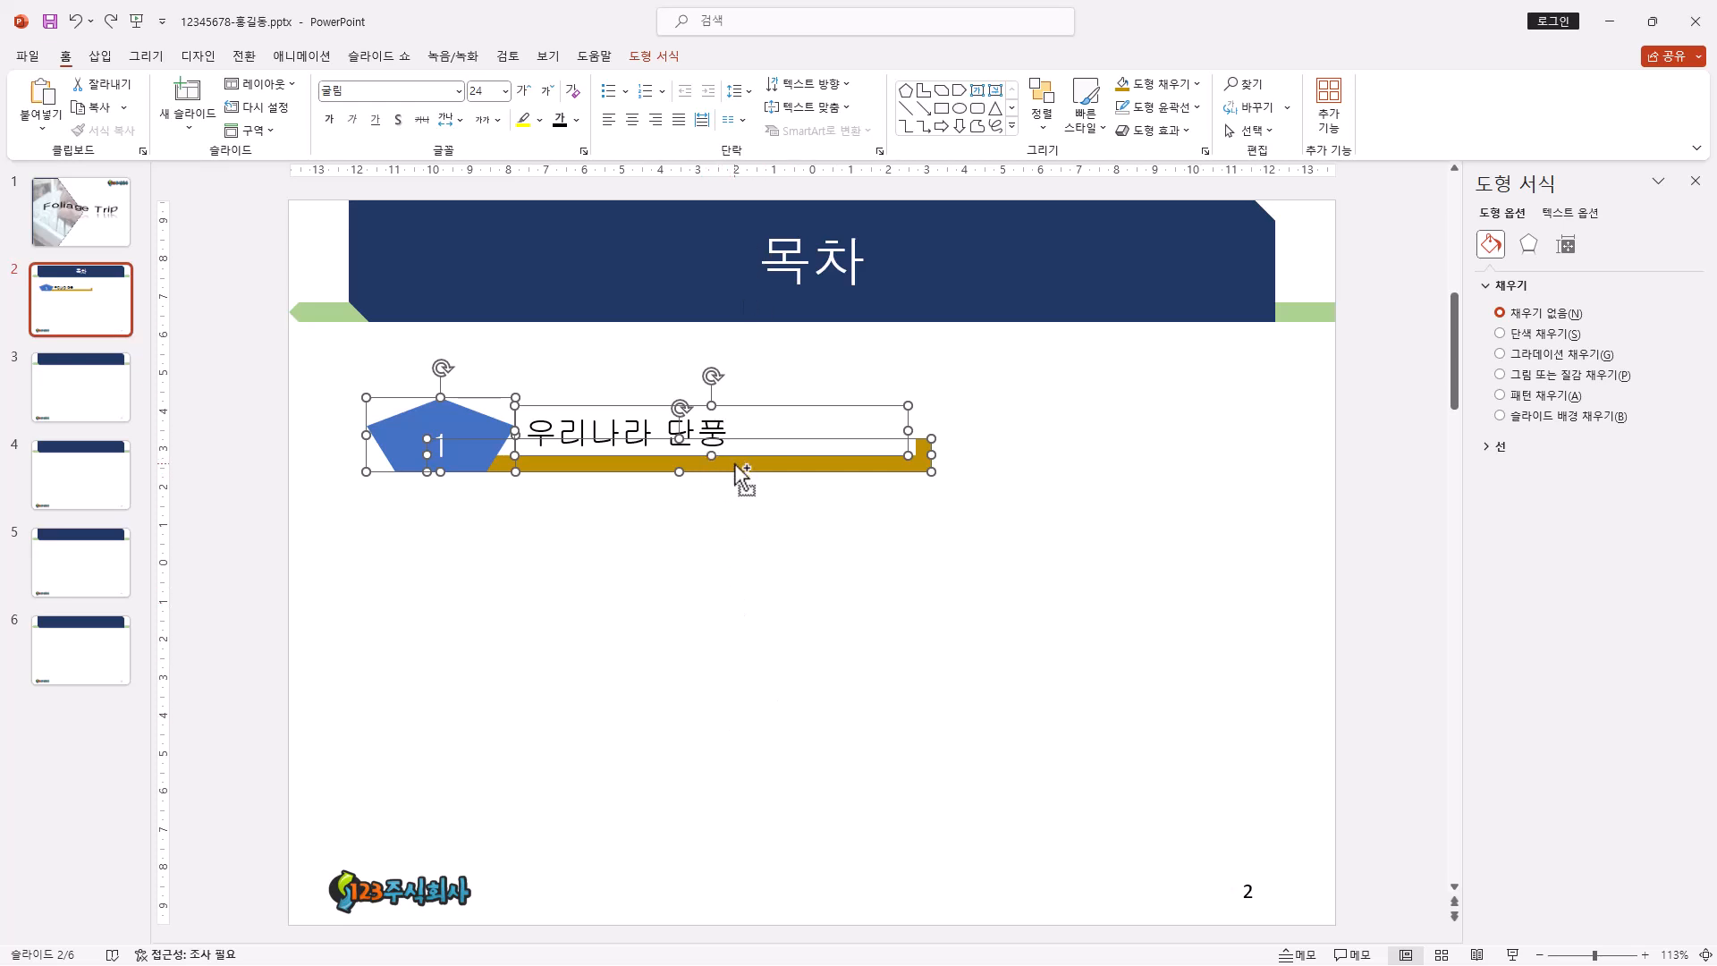
pyautogui.moveTo(742, 477); pyautogui.dragTo(737, 587)
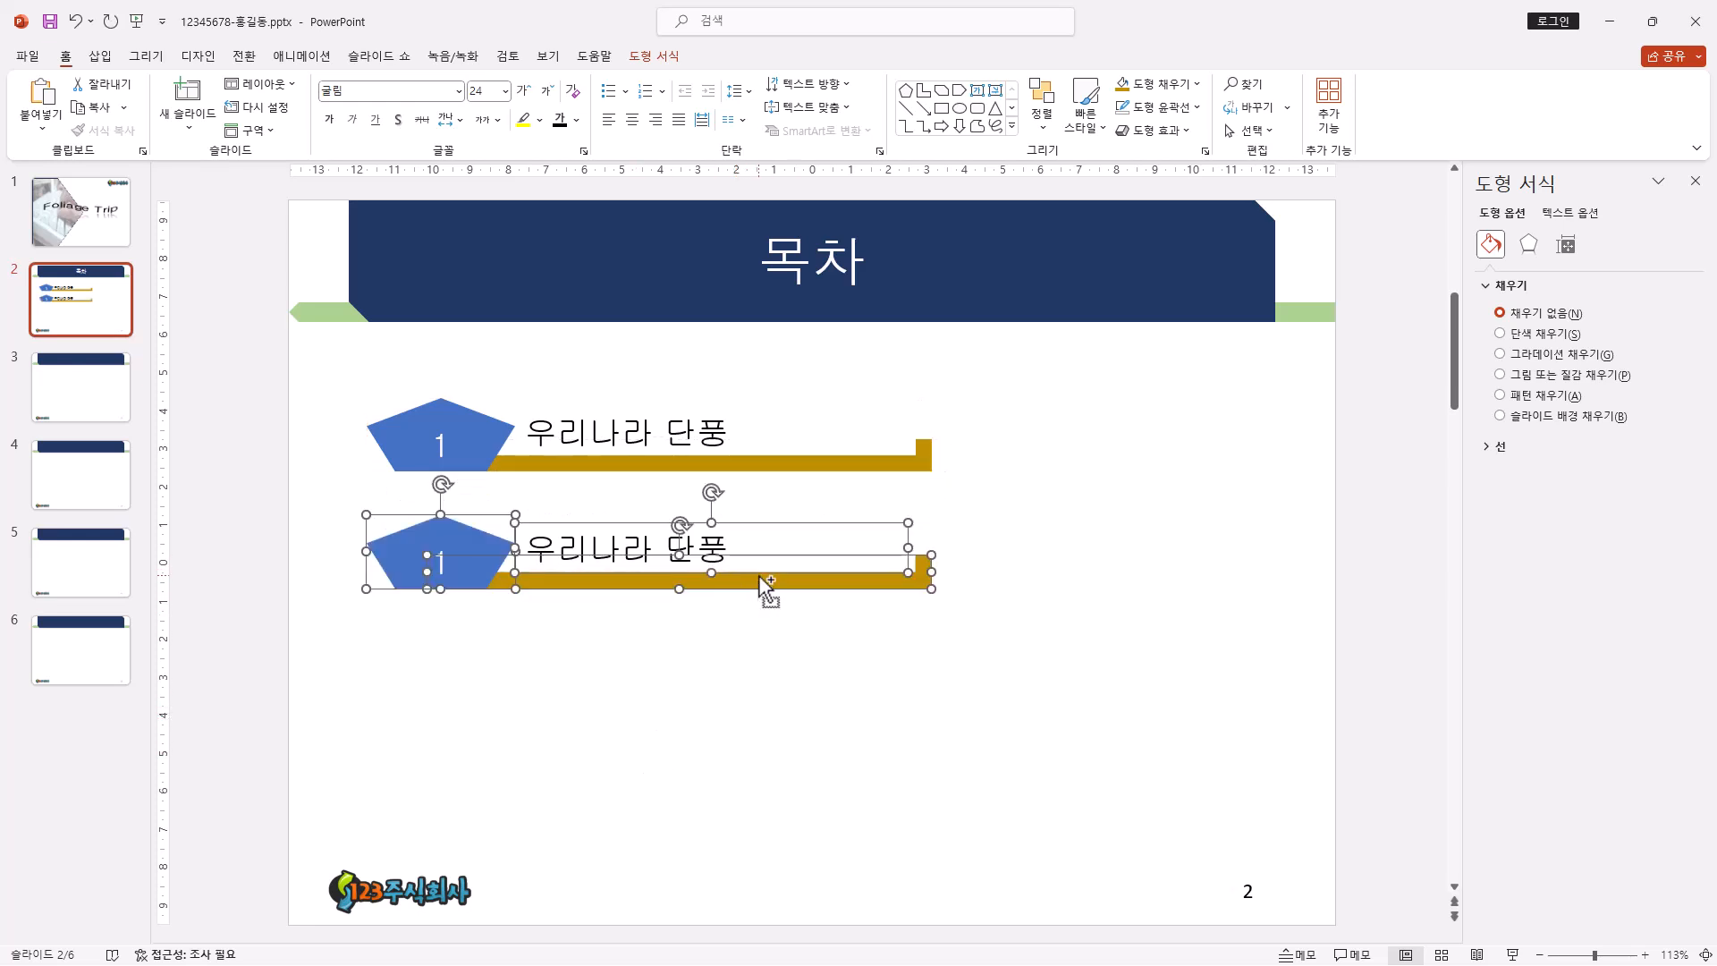
pyautogui.moveTo(760, 577); pyautogui.dragTo(757, 703)
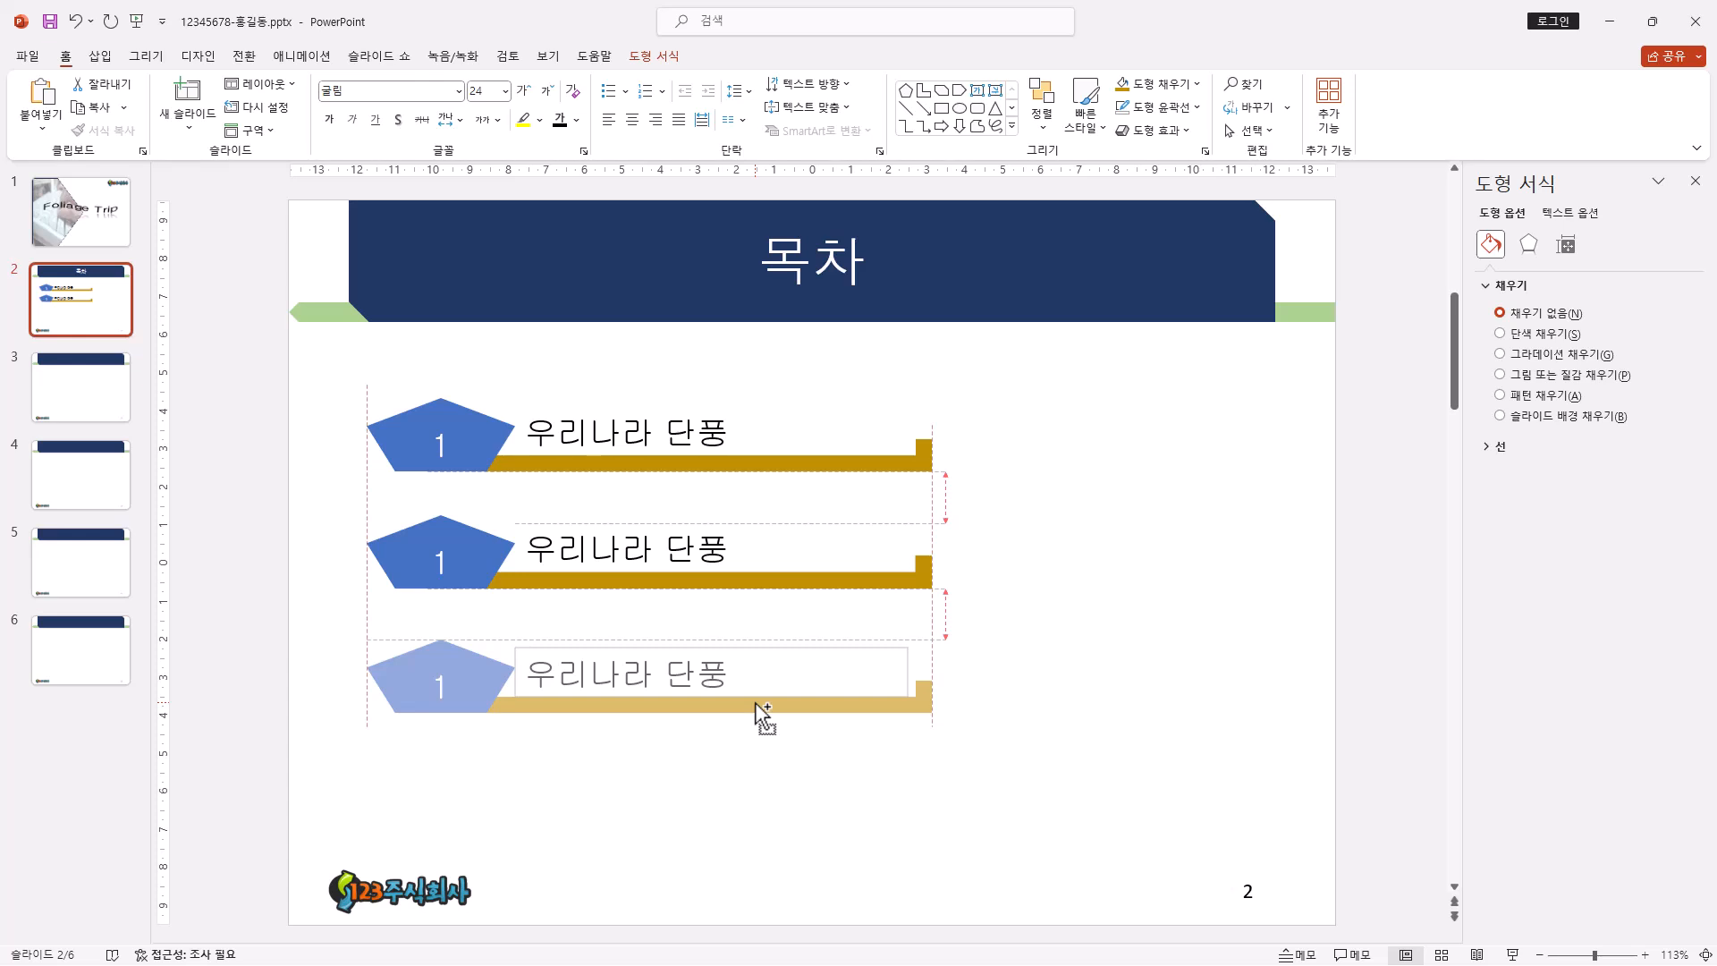
pyautogui.moveTo(755, 701); pyautogui.dragTo(755, 701)
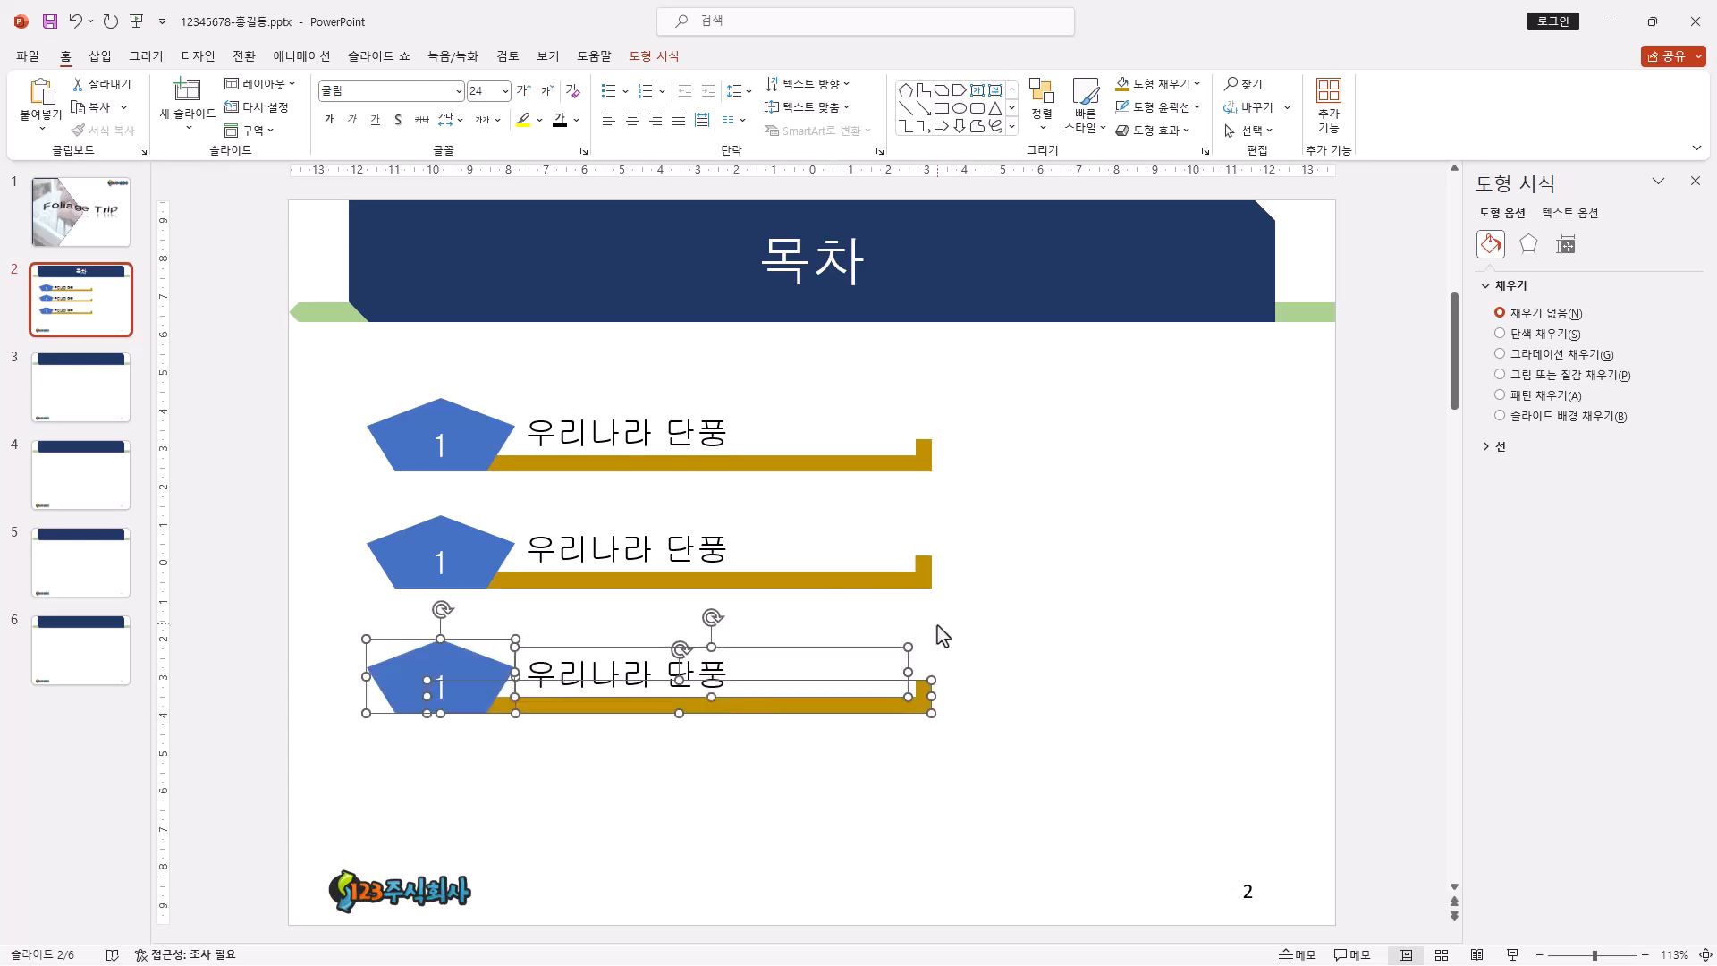
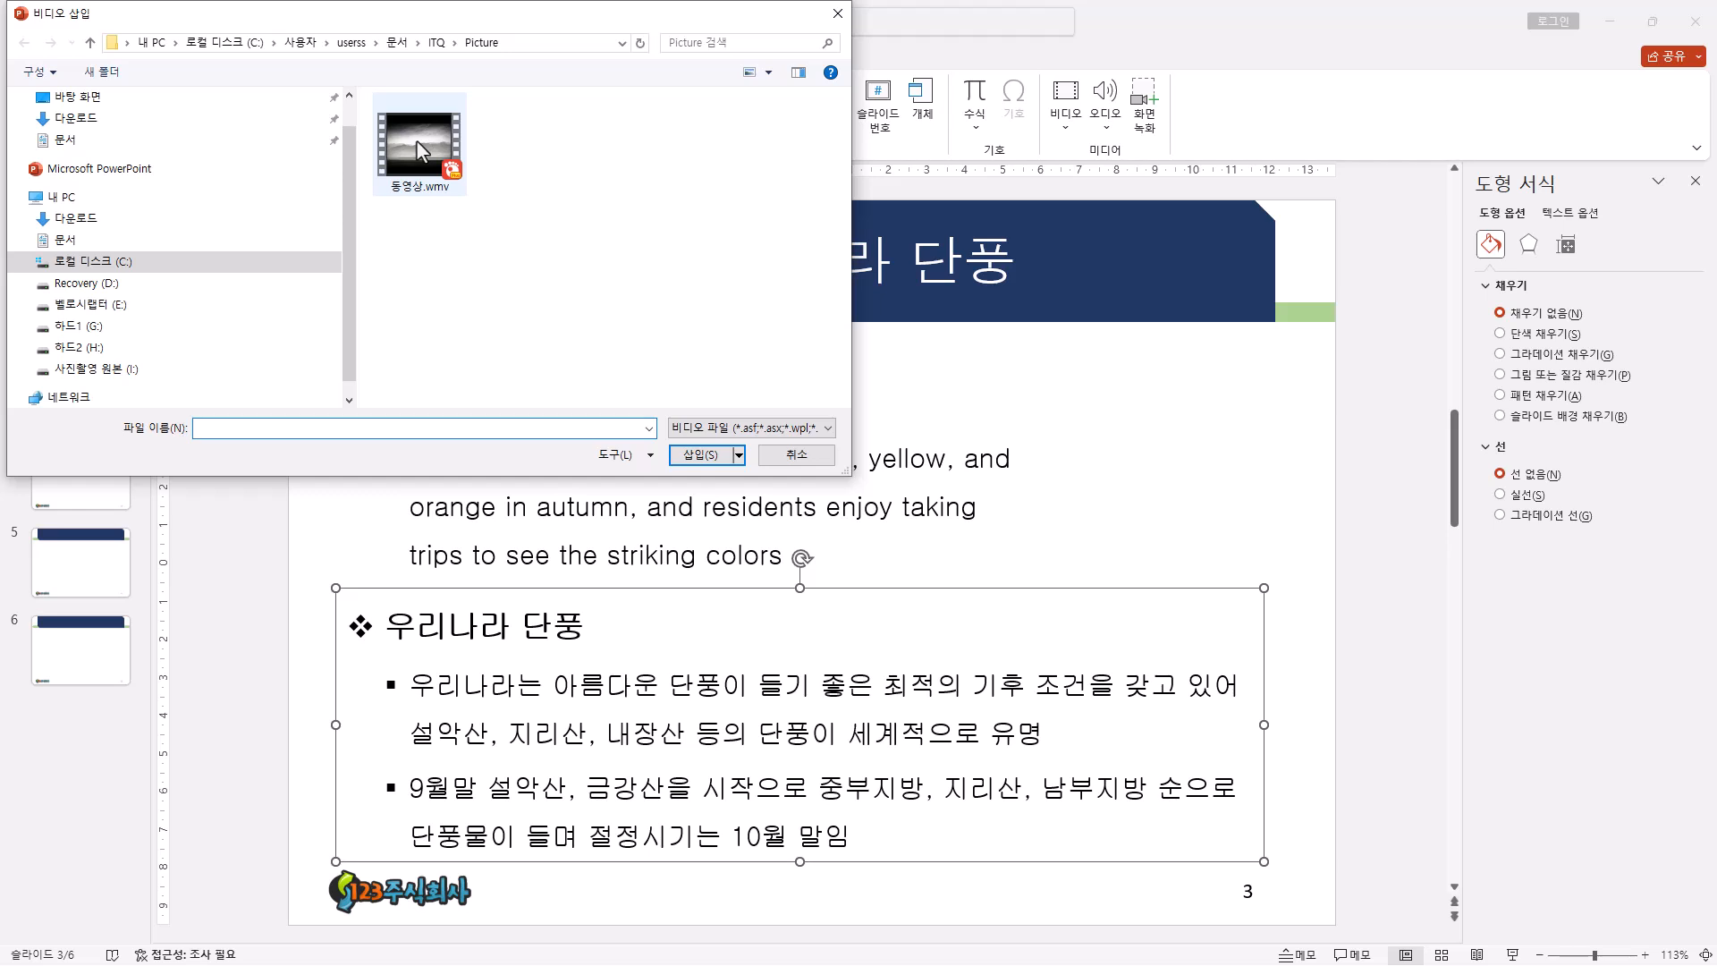
# - Insert the video 동영상.wmv on slide 3 and place it beside the Autumnal Colors paragraph, near the slide's right edge
pyautogui.click(431, 143)
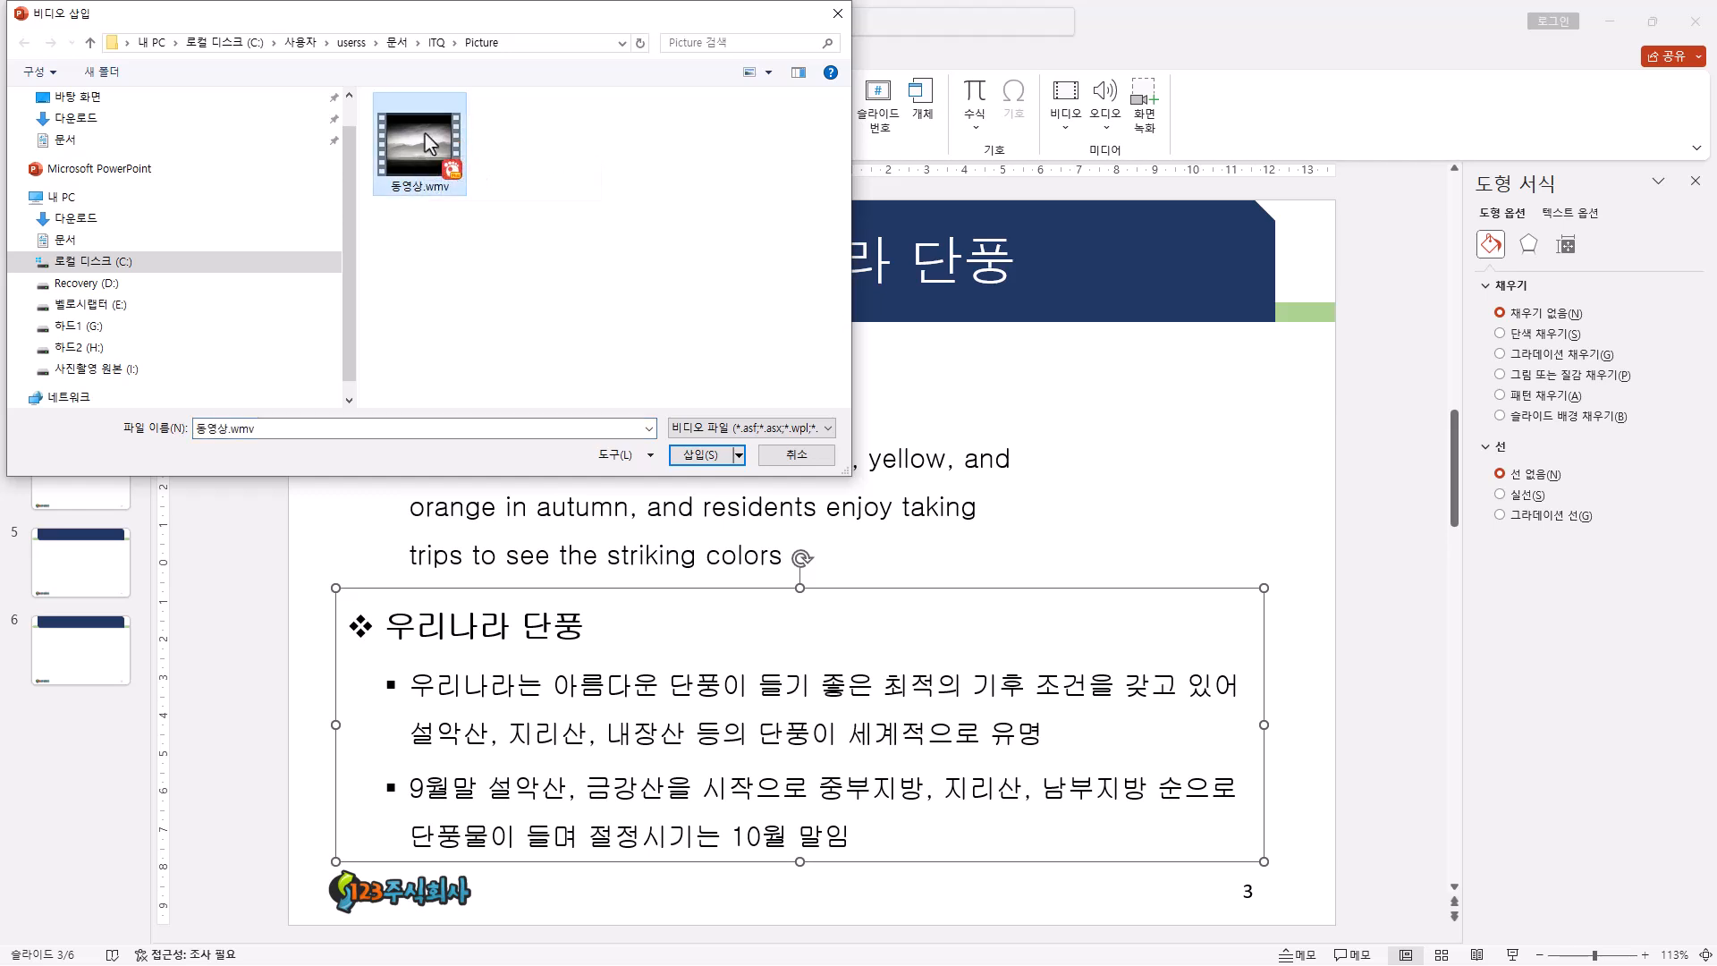
pyautogui.doubleClick(431, 143)
pyautogui.moveTo(847, 532); pyautogui.dragTo(1217, 449)
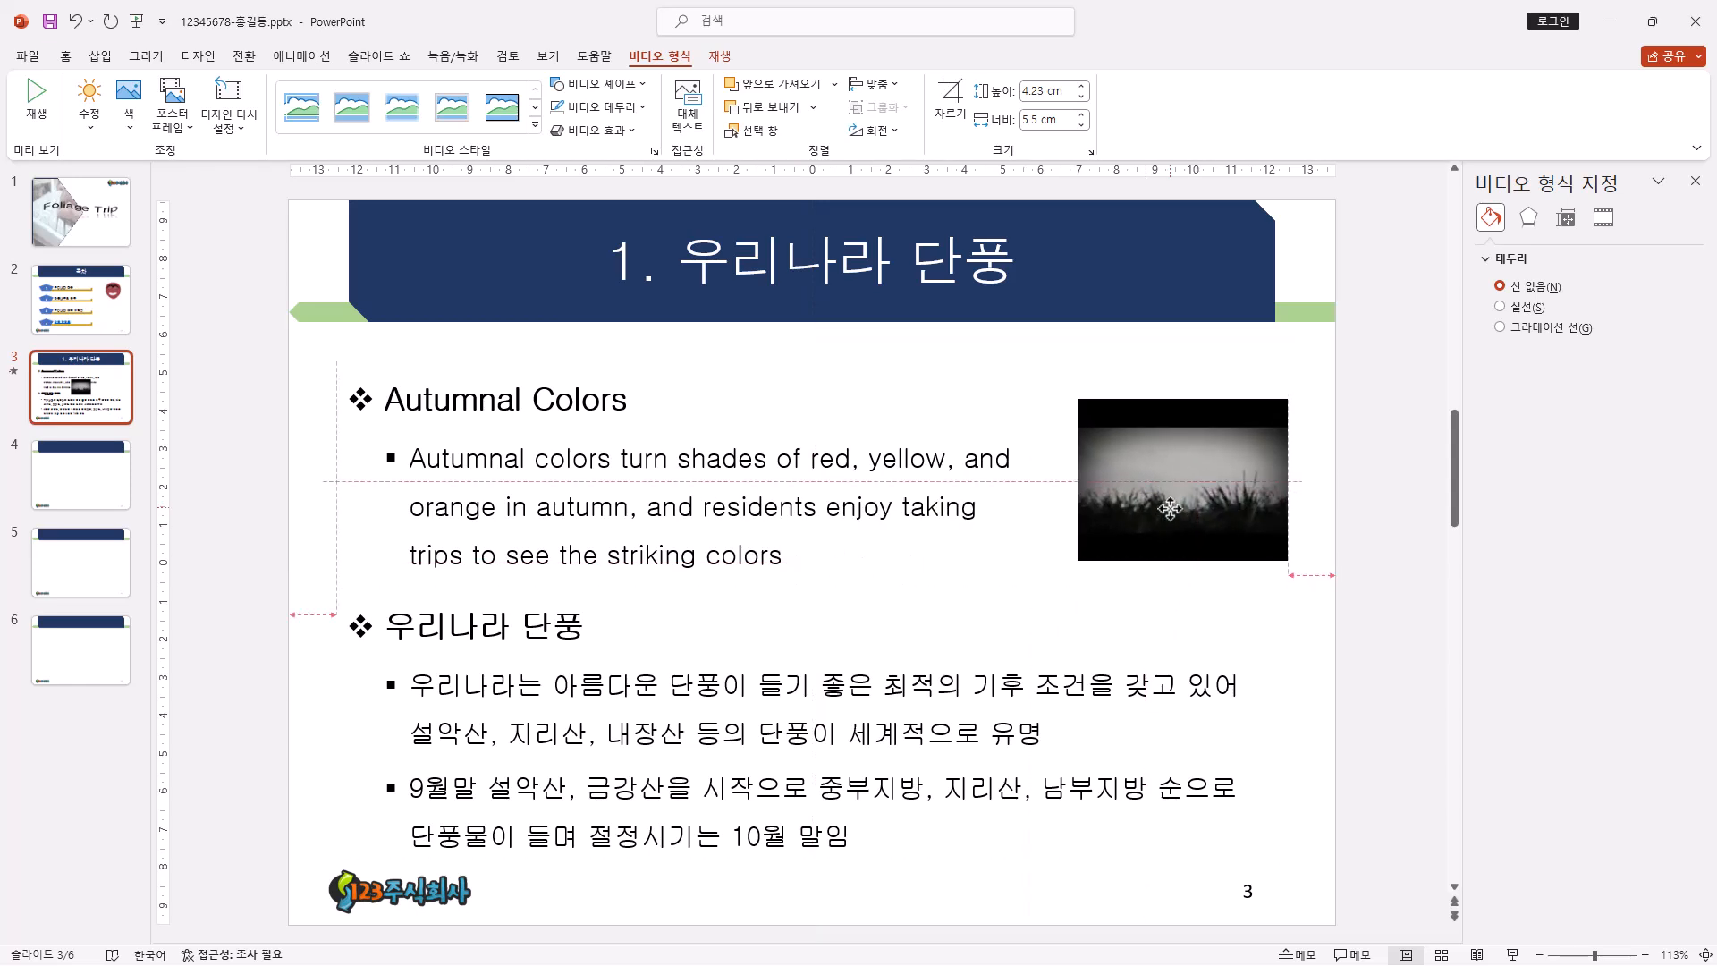
pyautogui.moveTo(1170, 508); pyautogui.dragTo(1258, 541)
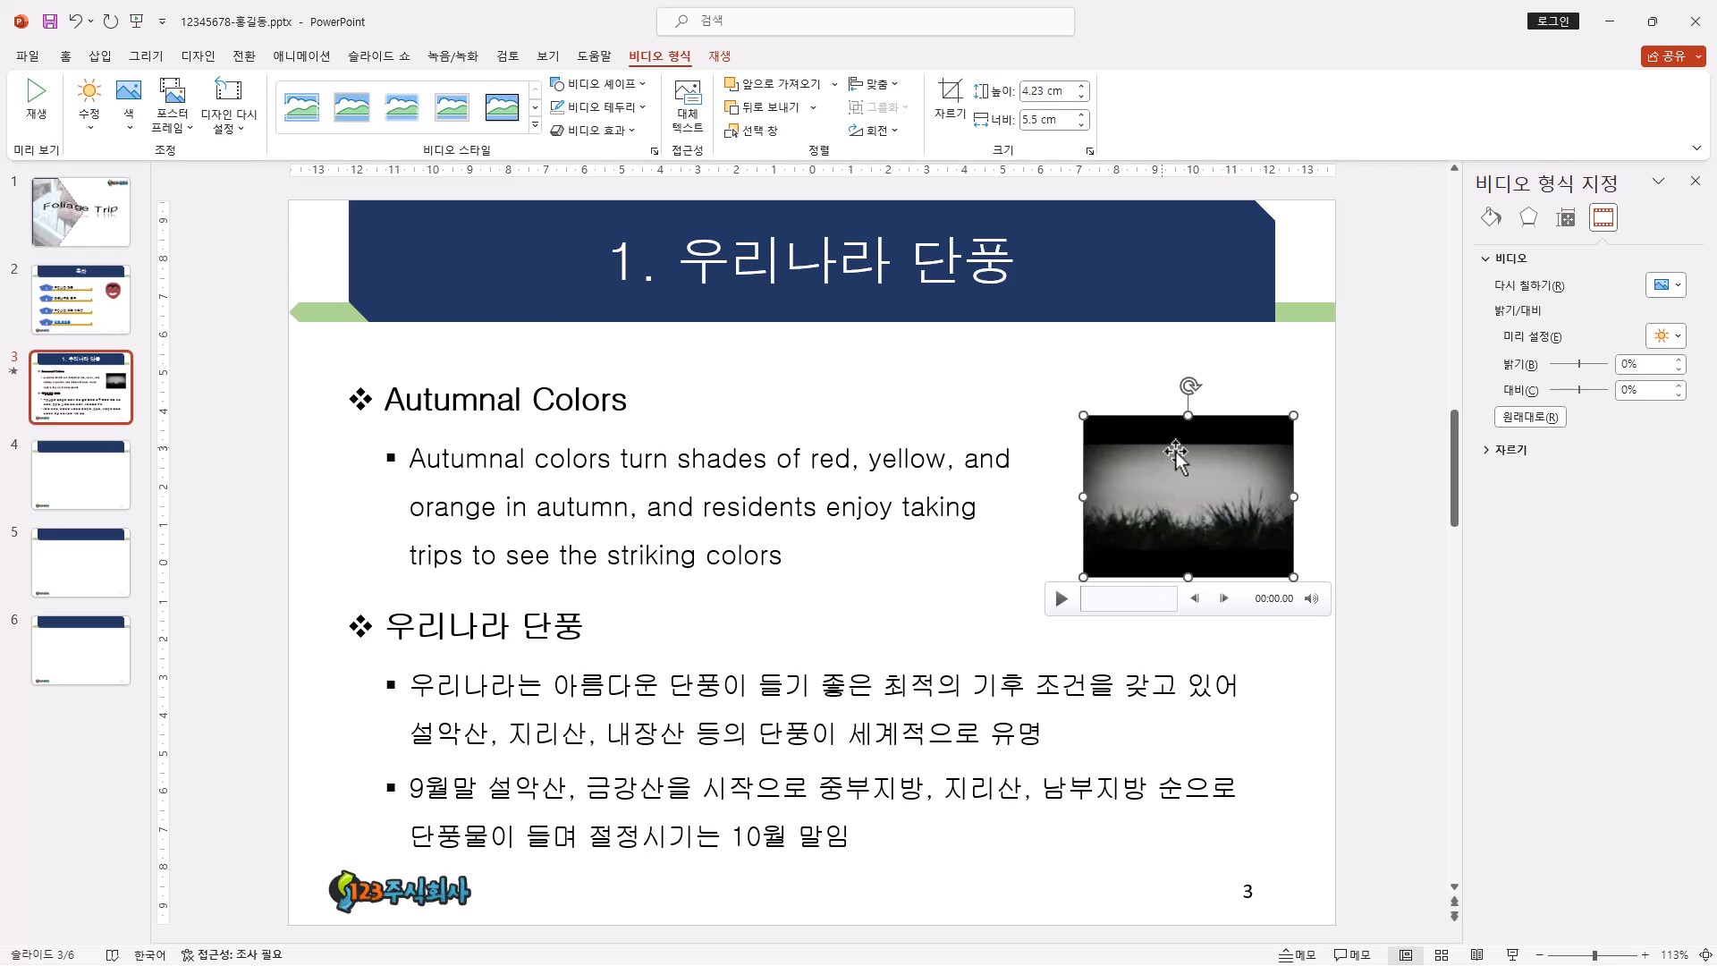
# - Set the video to start with 자동 실행 and enable 반복 재생
pyautogui.click(721, 57)
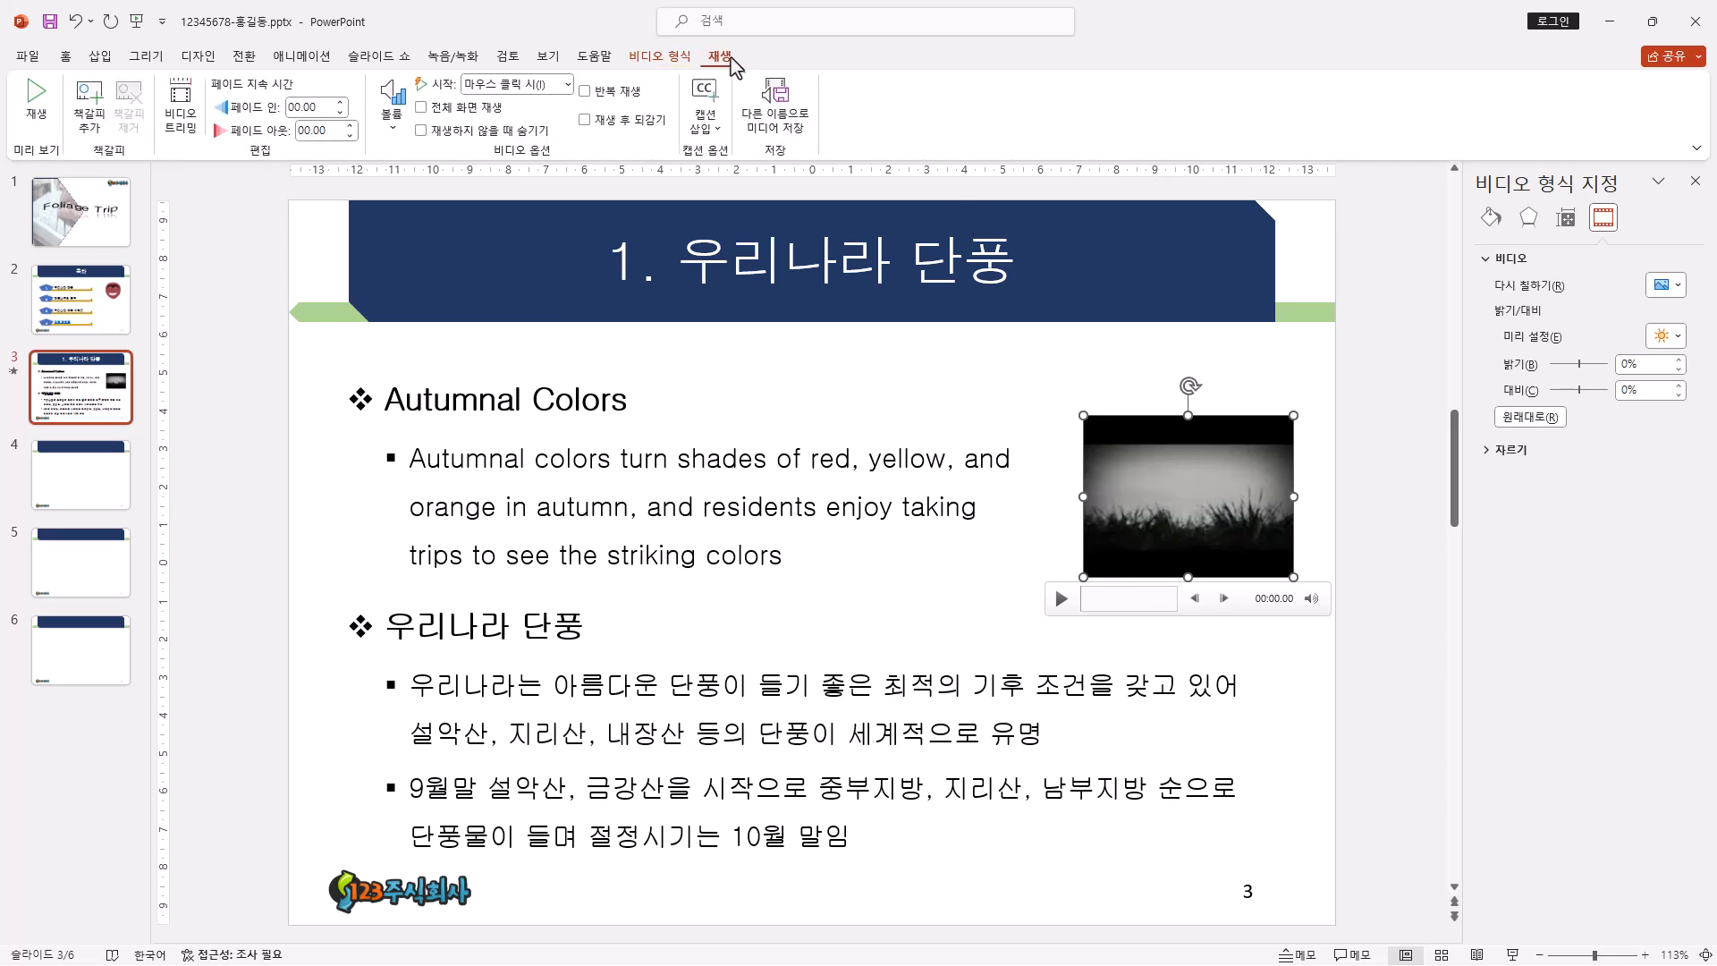
pyautogui.click(568, 84)
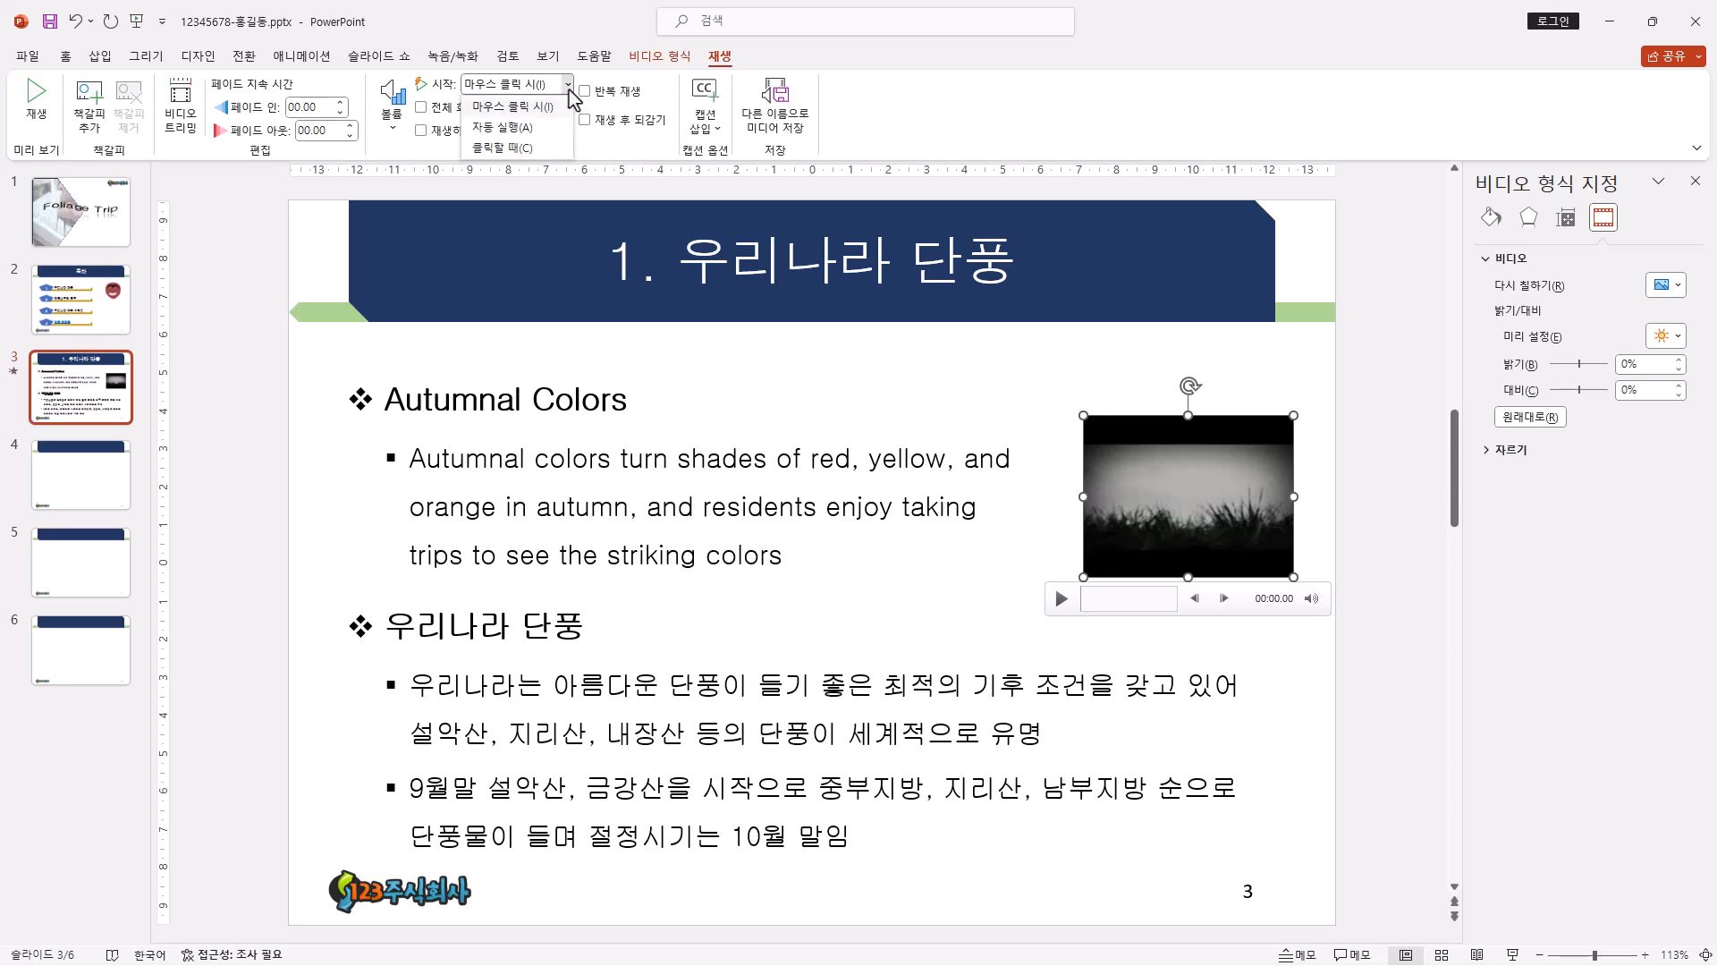
pyautogui.click(560, 128)
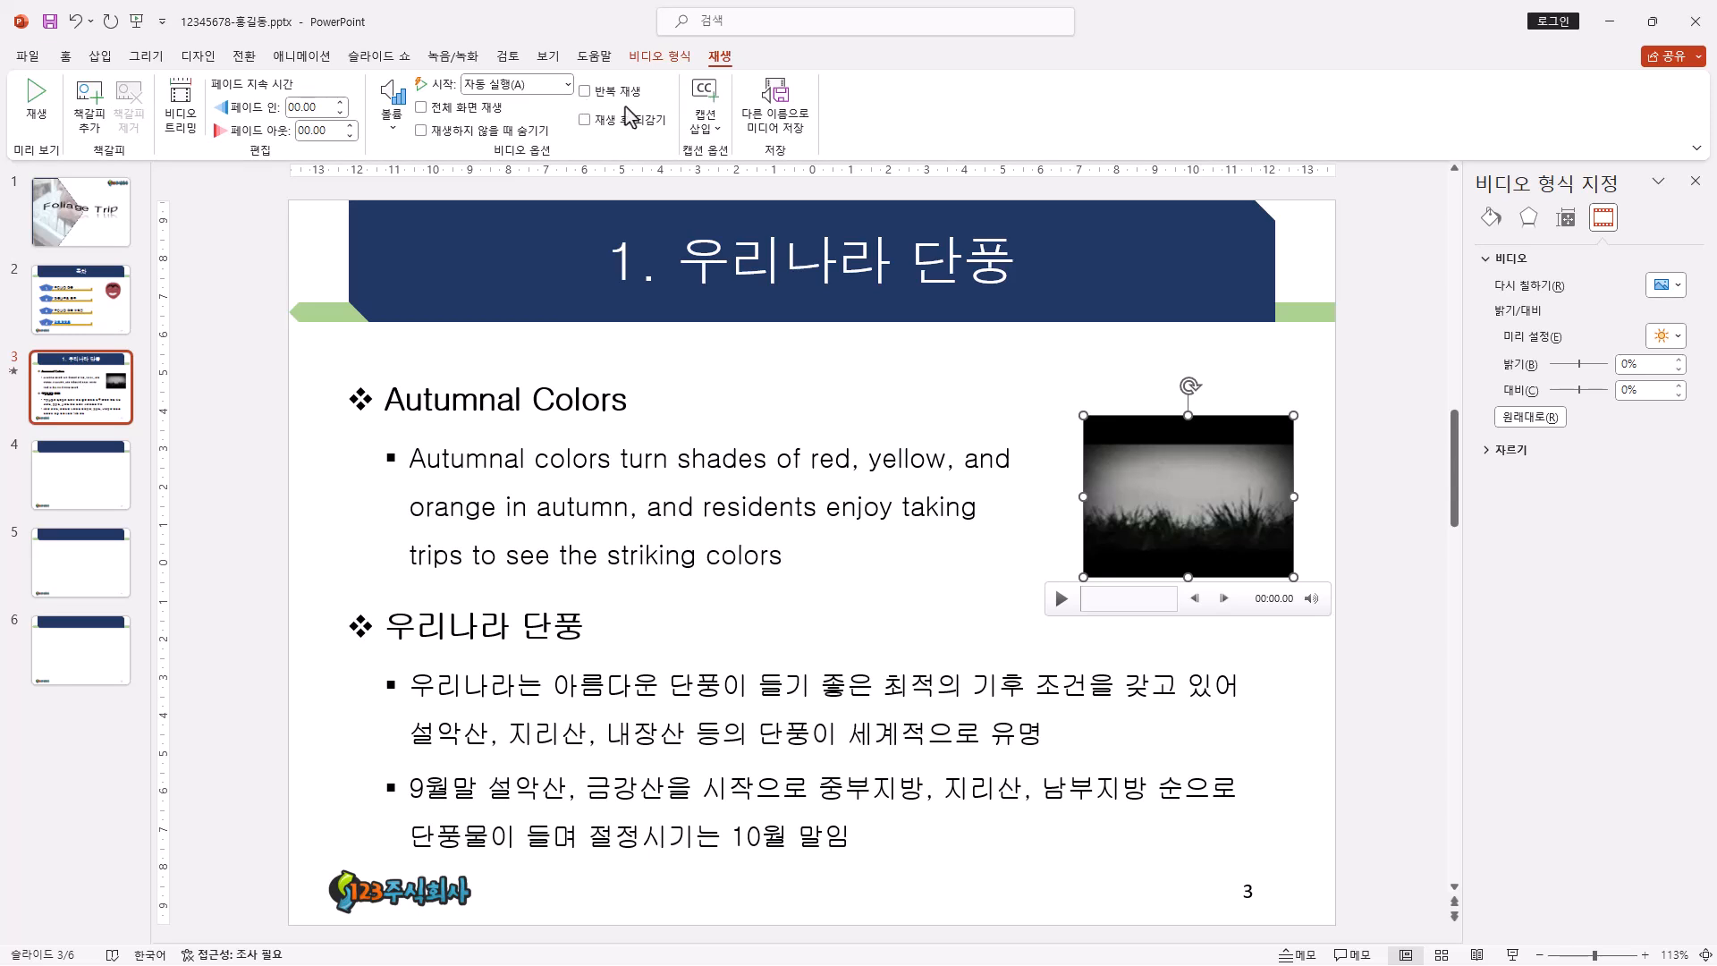
pyautogui.click(585, 92)
# - Title slide 4 "2. 단풍나무의 종류" and insert a table with 3 columns and 3 rows in its content area
pyautogui.click(86, 487)
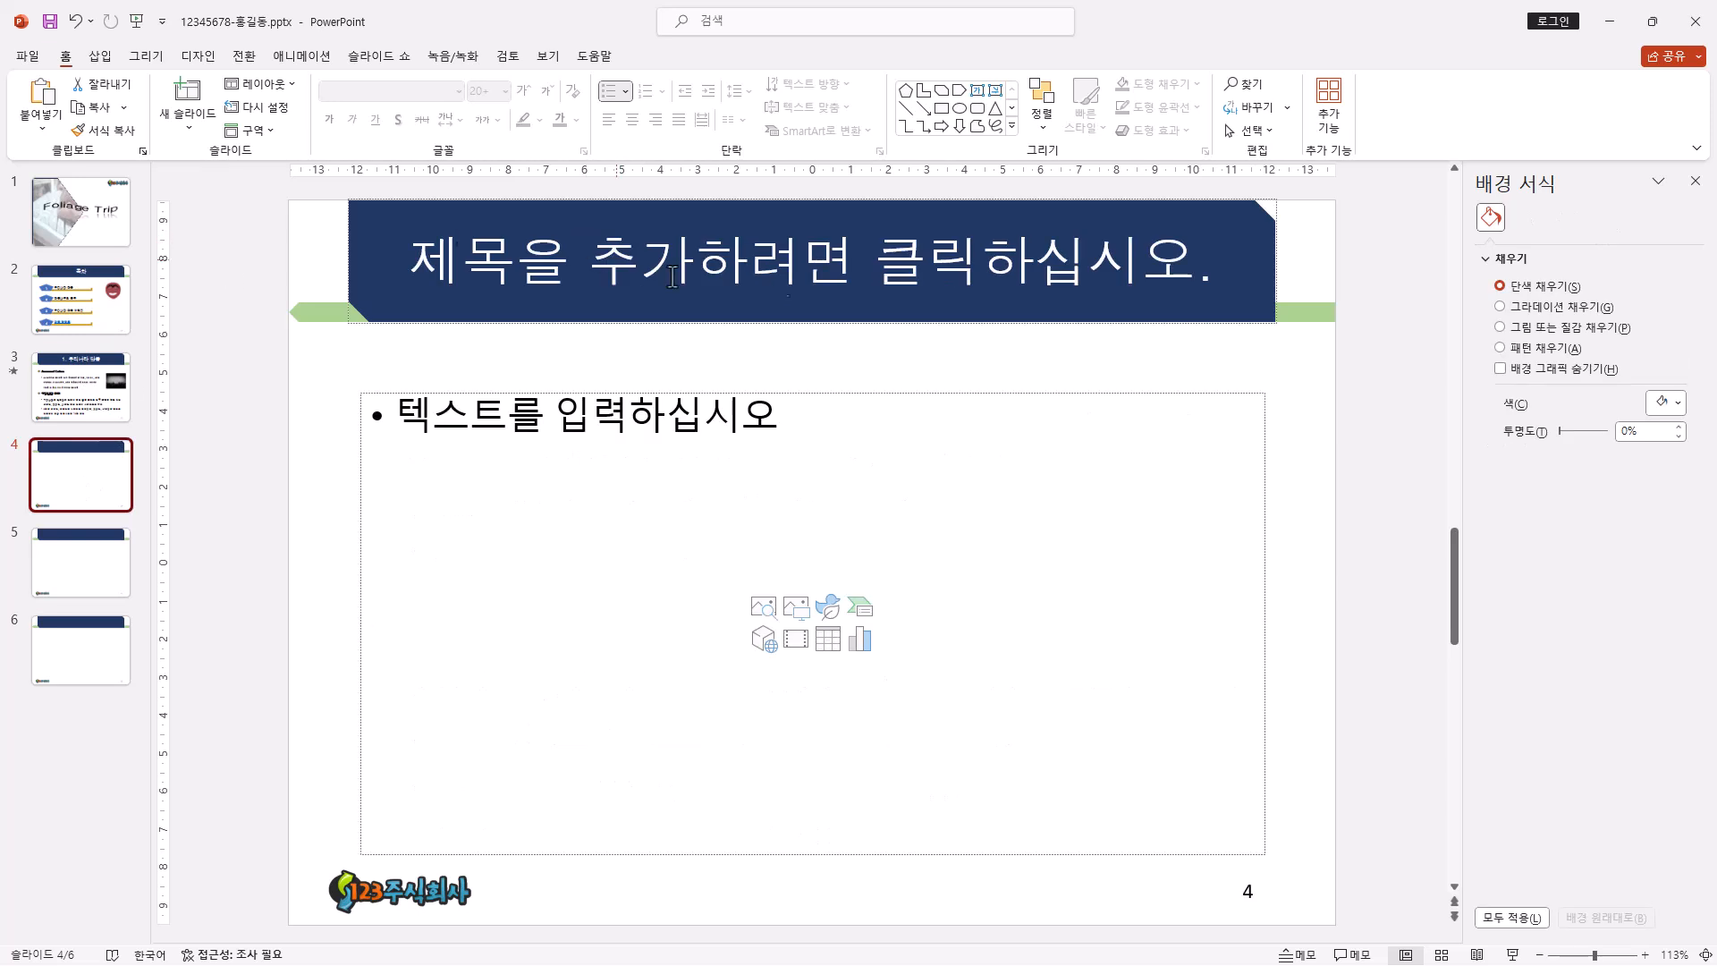
pyautogui.click(829, 273)
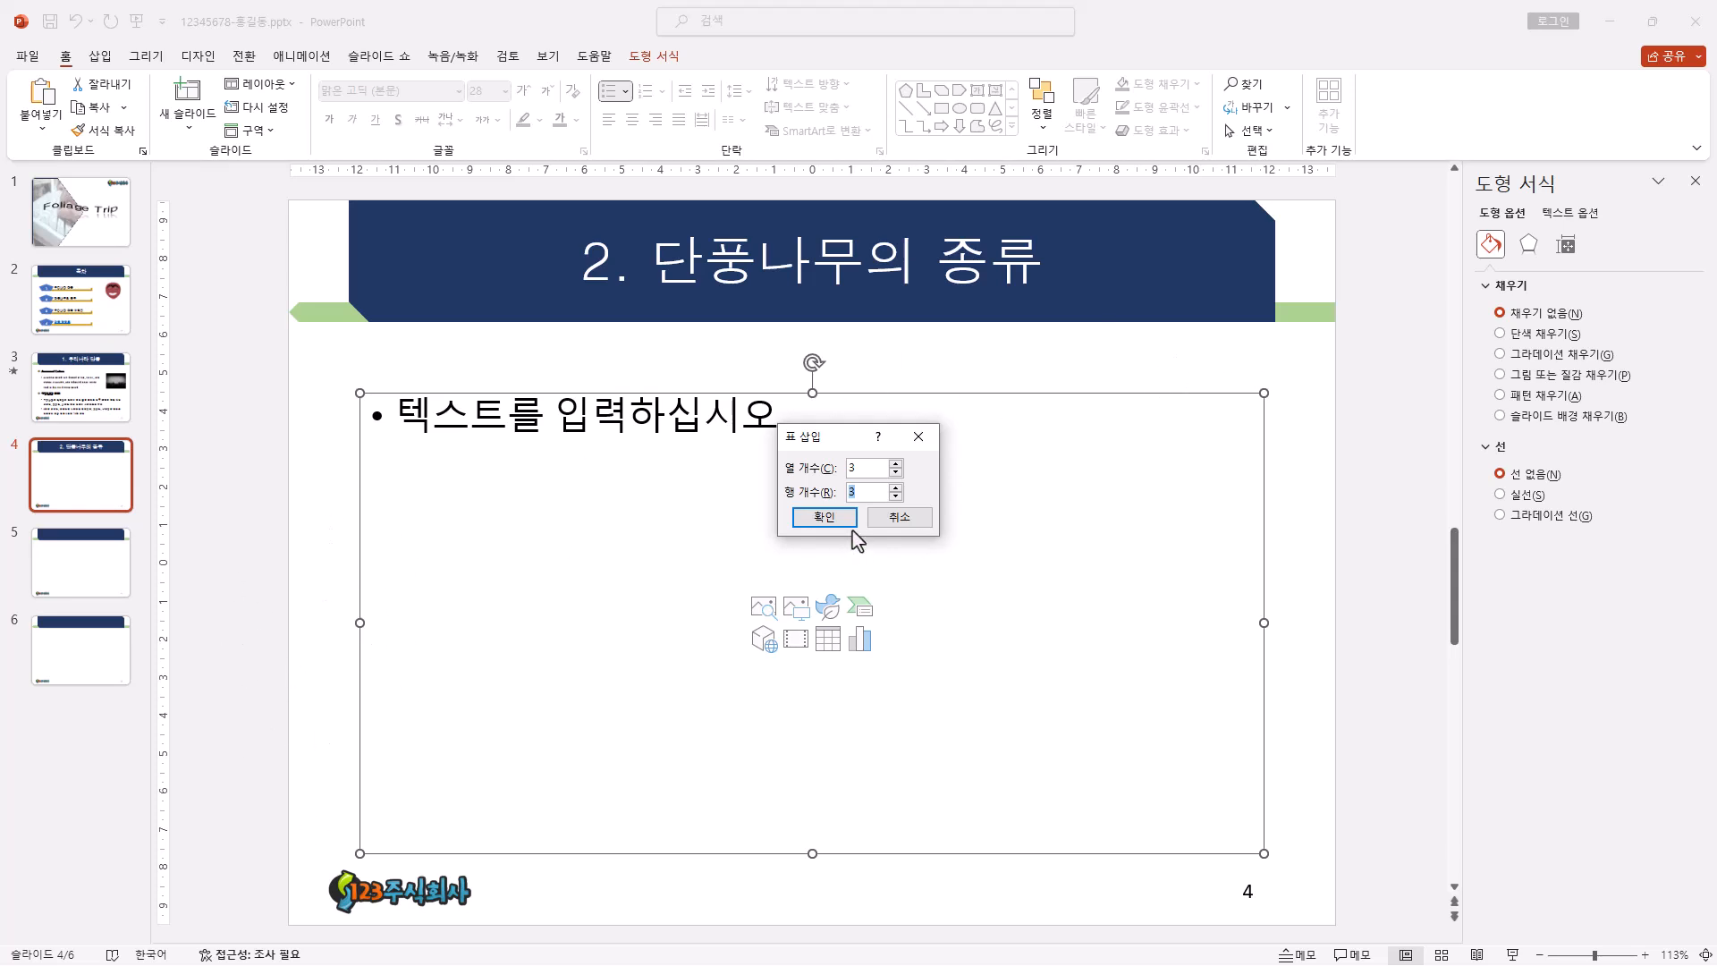
pyautogui.click(824, 517)
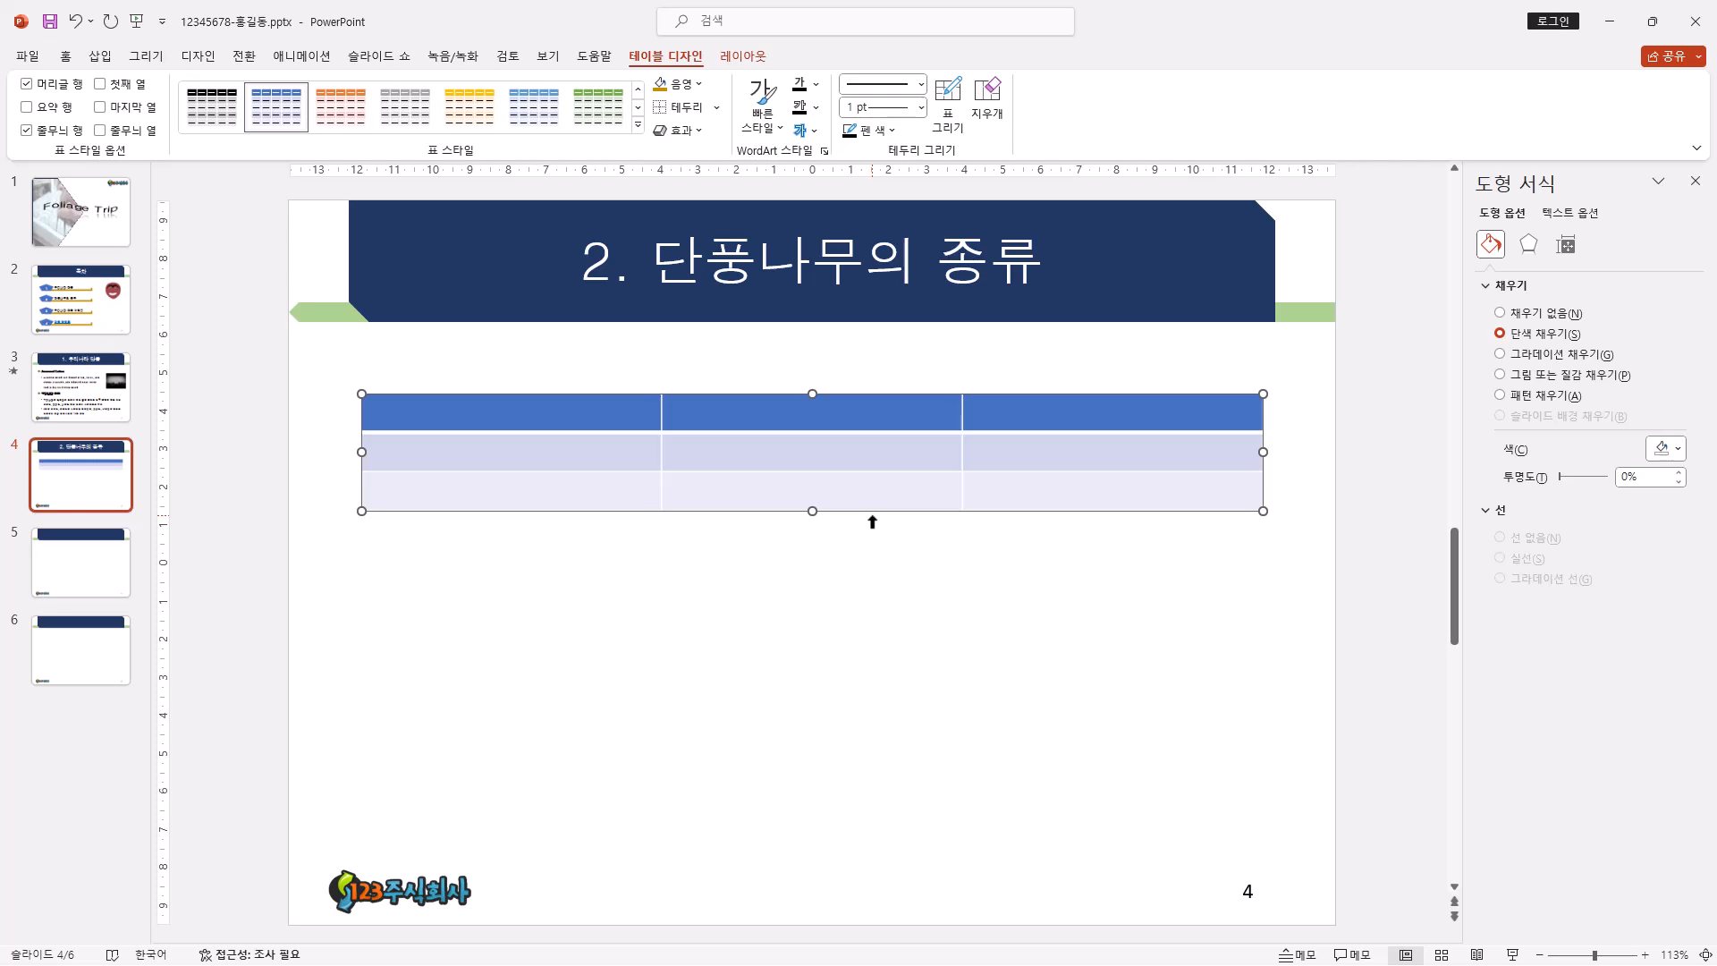
# - Apply the light blue style from 문서와 가장 일치하는 항목 to the table, with 머리글 행 and 줄무늬 행 turned off
pyautogui.click(638, 126)
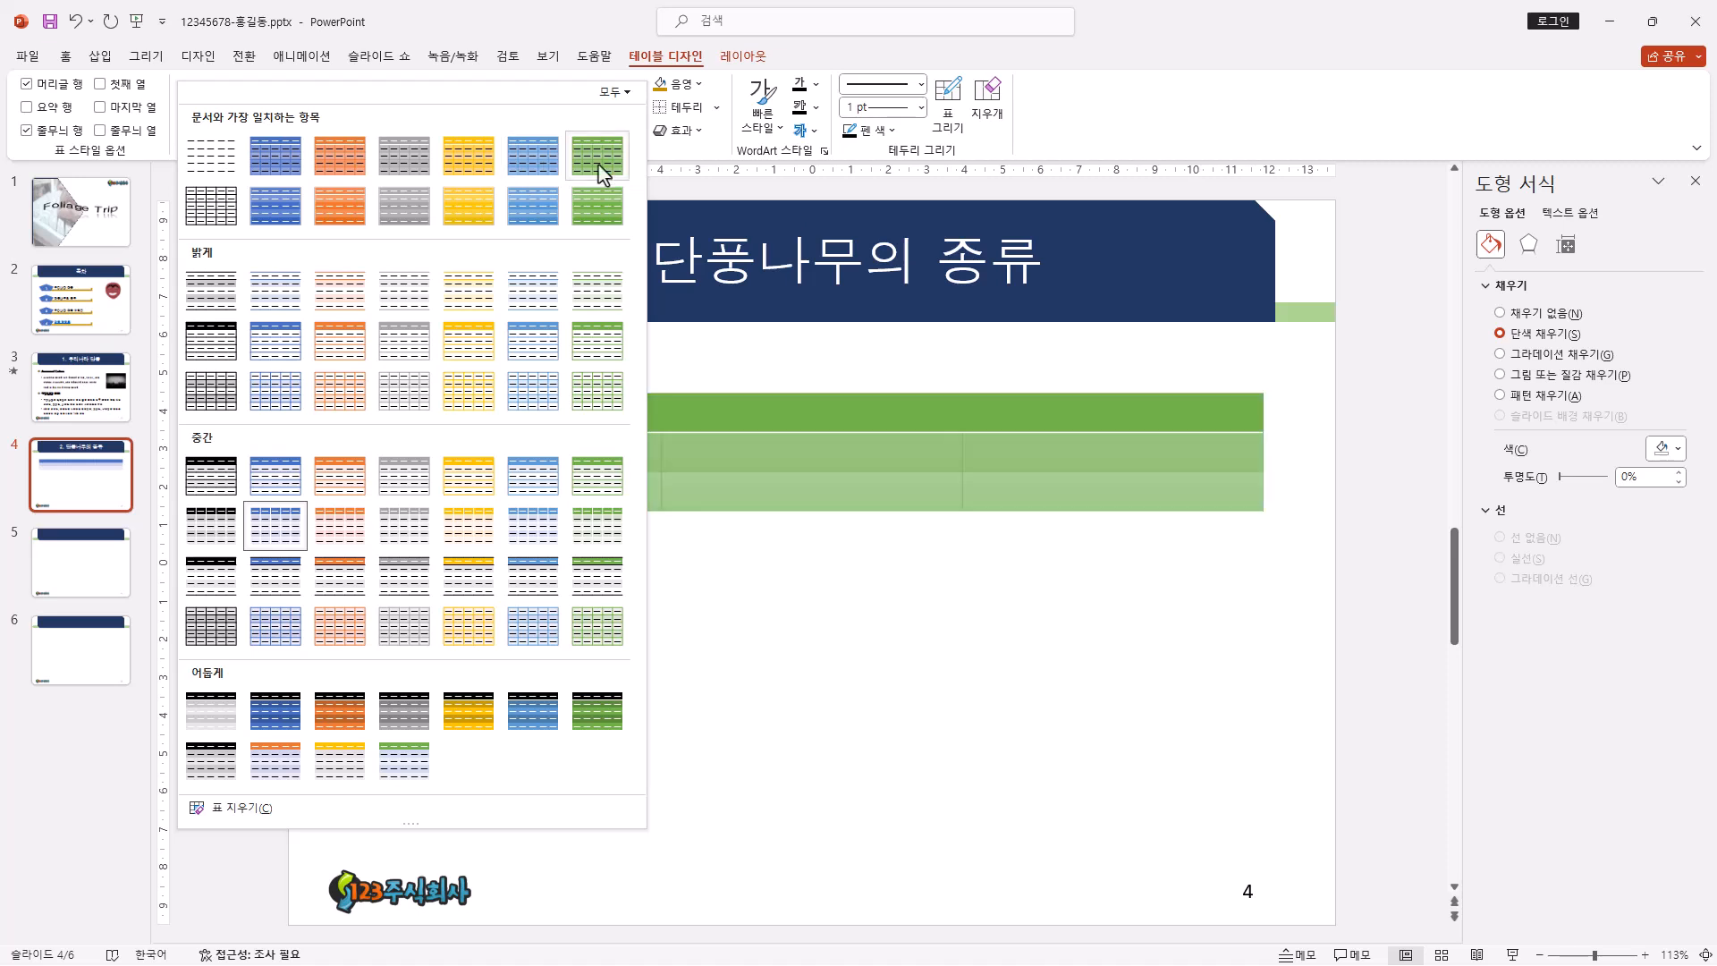
pyautogui.click(541, 169)
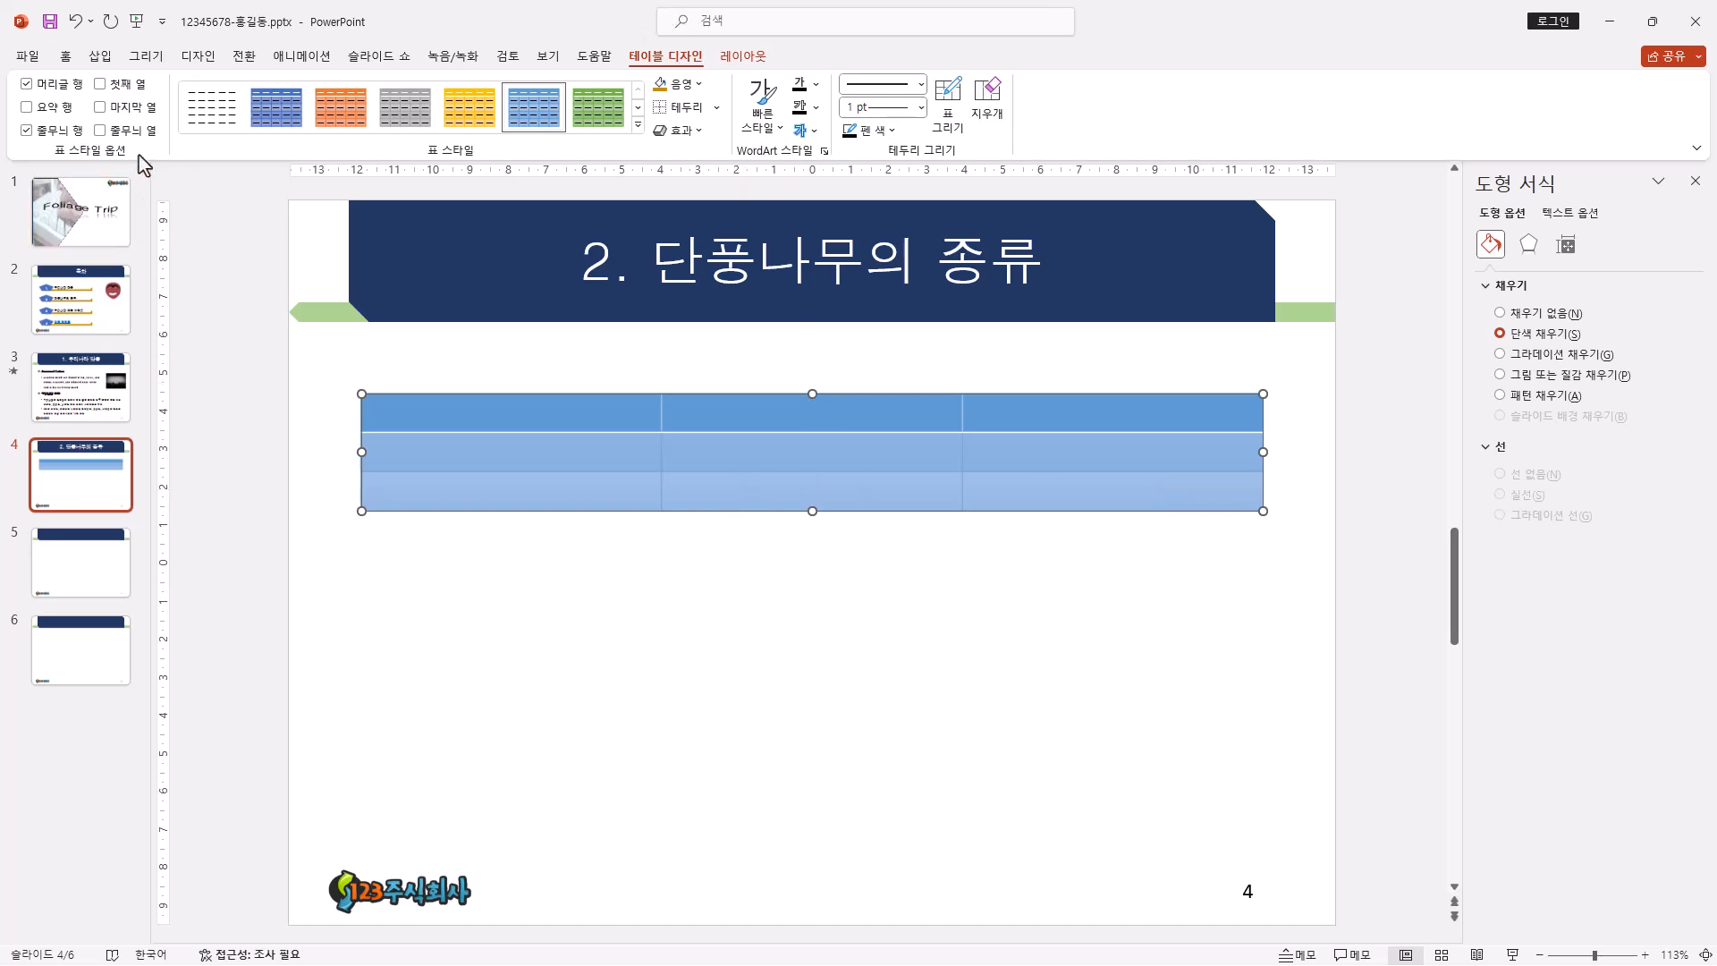
pyautogui.click(40, 87)
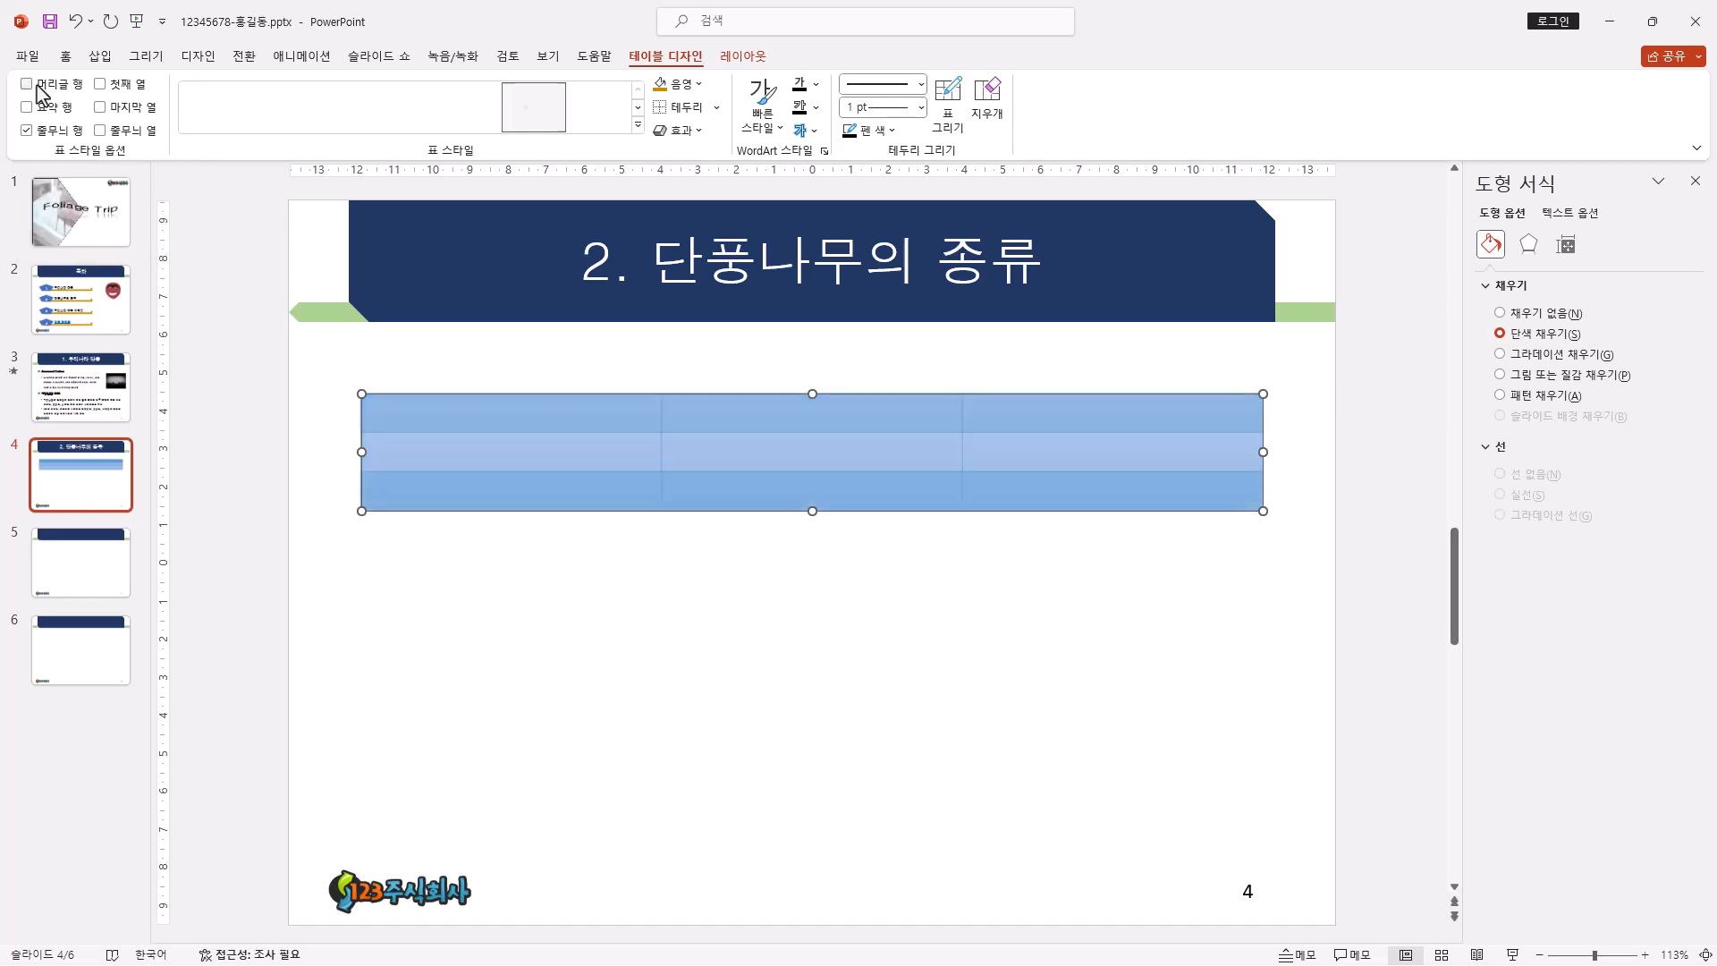
pyautogui.click(47, 133)
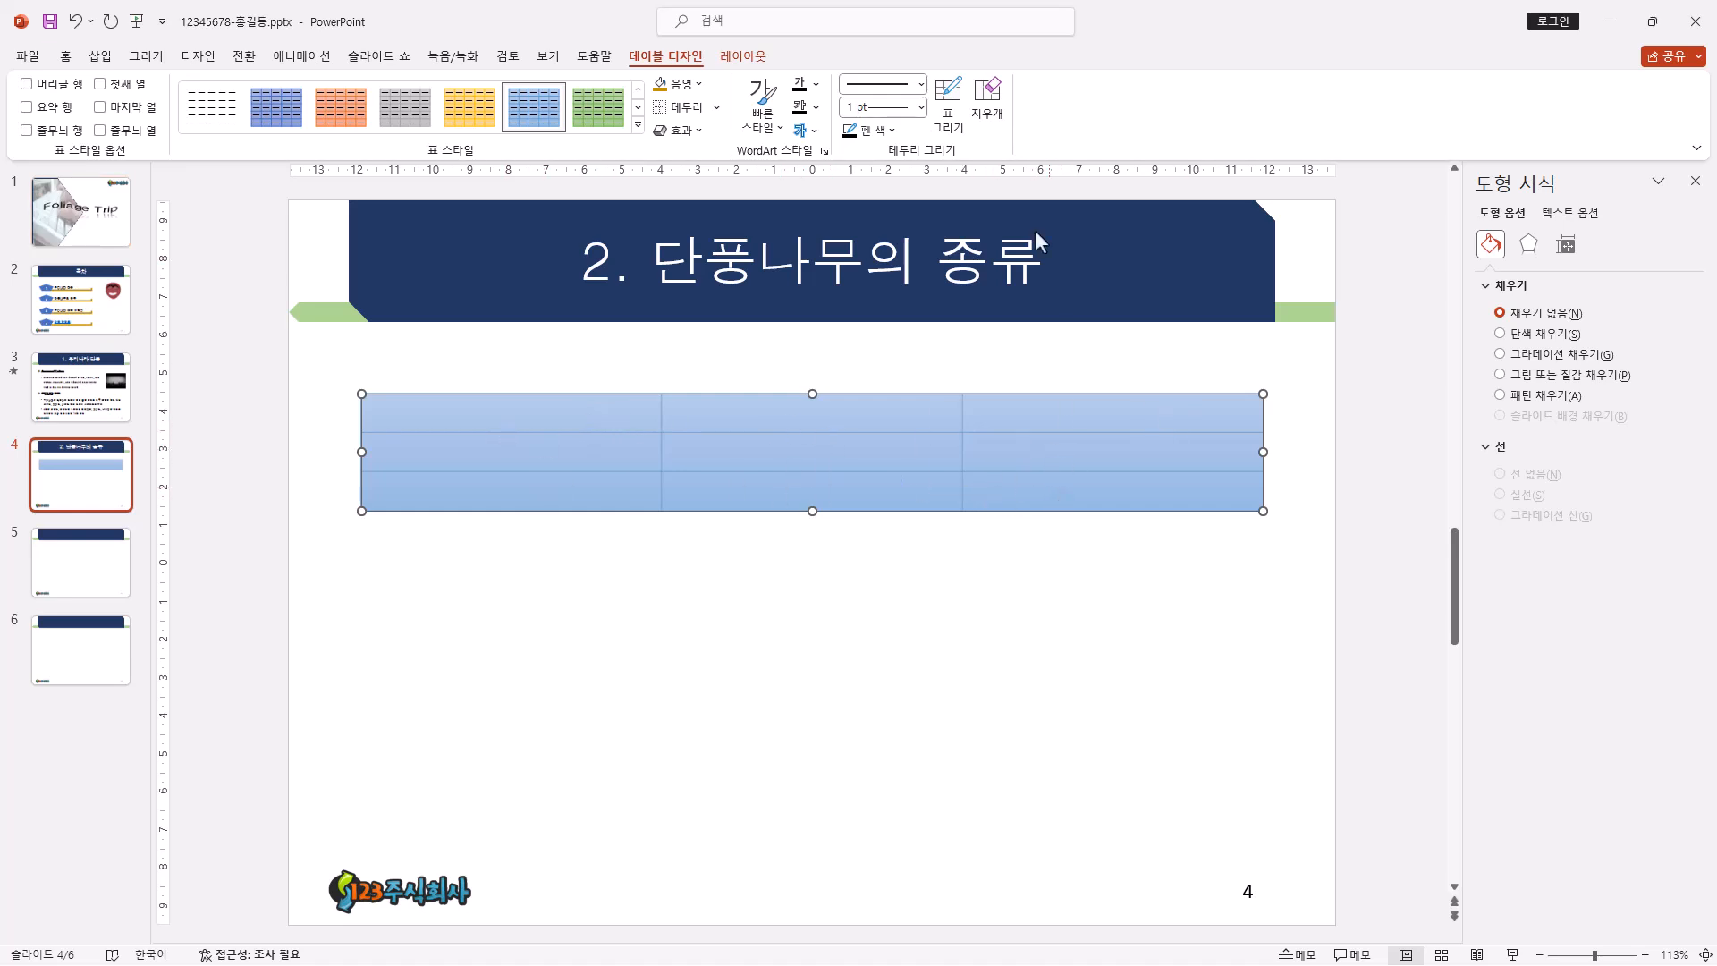
# - Set the whole table's font to 돋움 and center its text horizontally
pyautogui.click(72, 55)
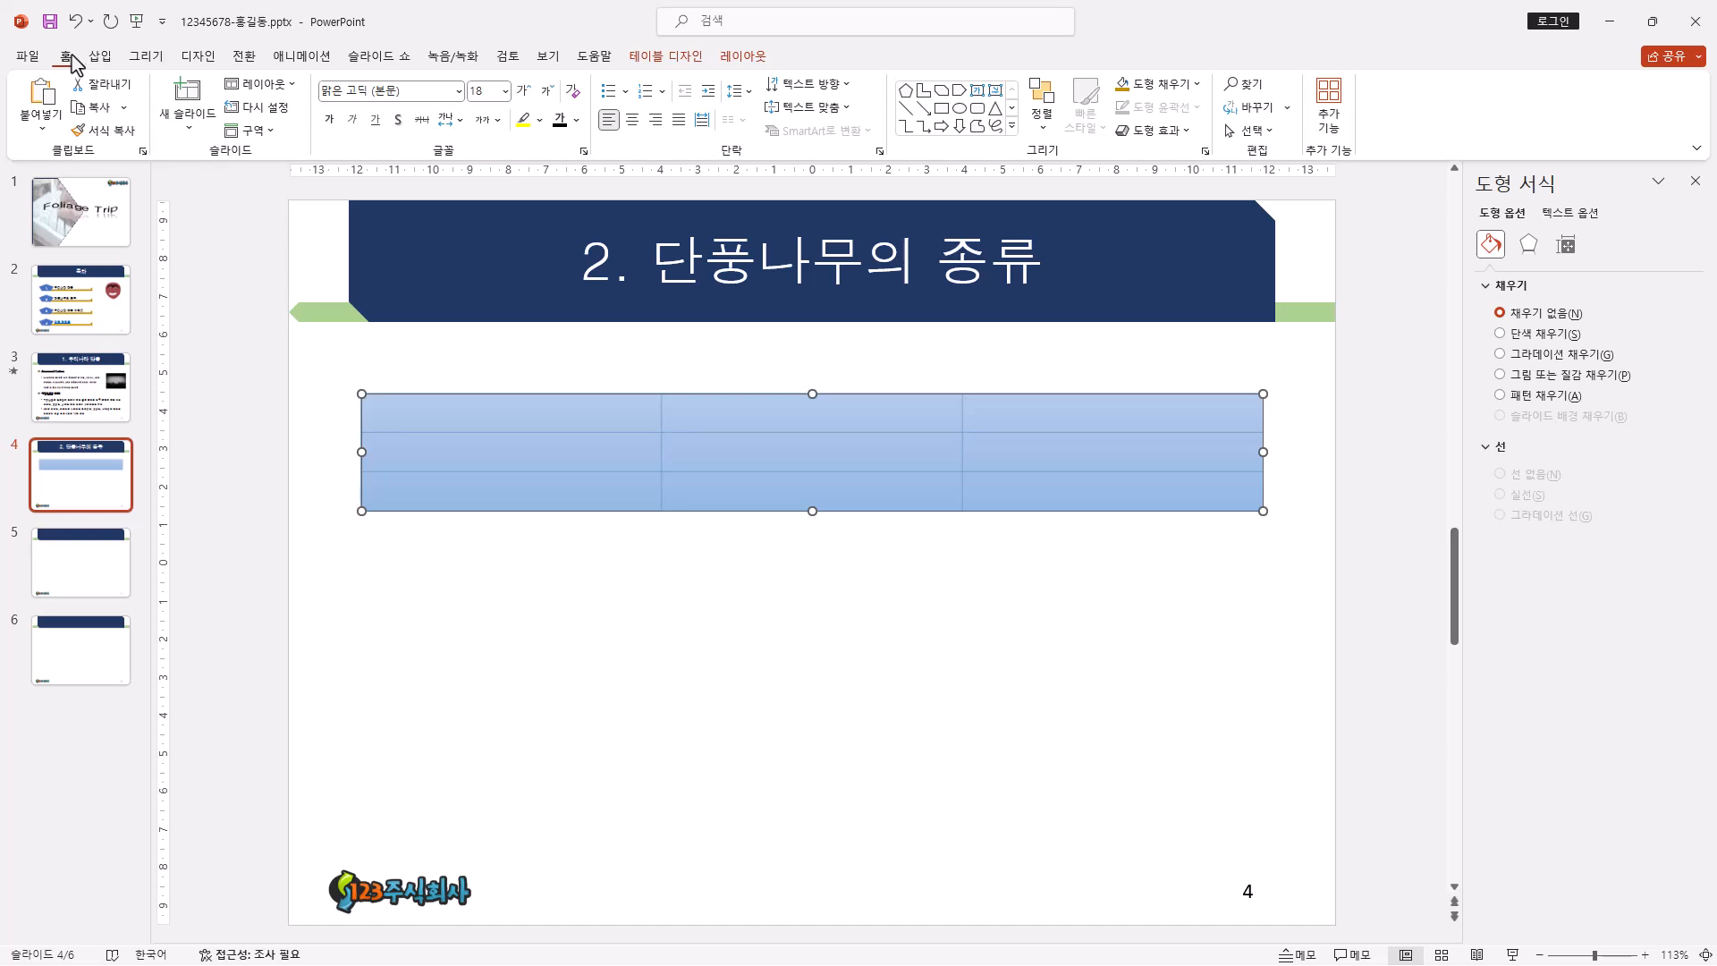
pyautogui.click(458, 90)
pyautogui.click(429, 292)
pyautogui.click(577, 120)
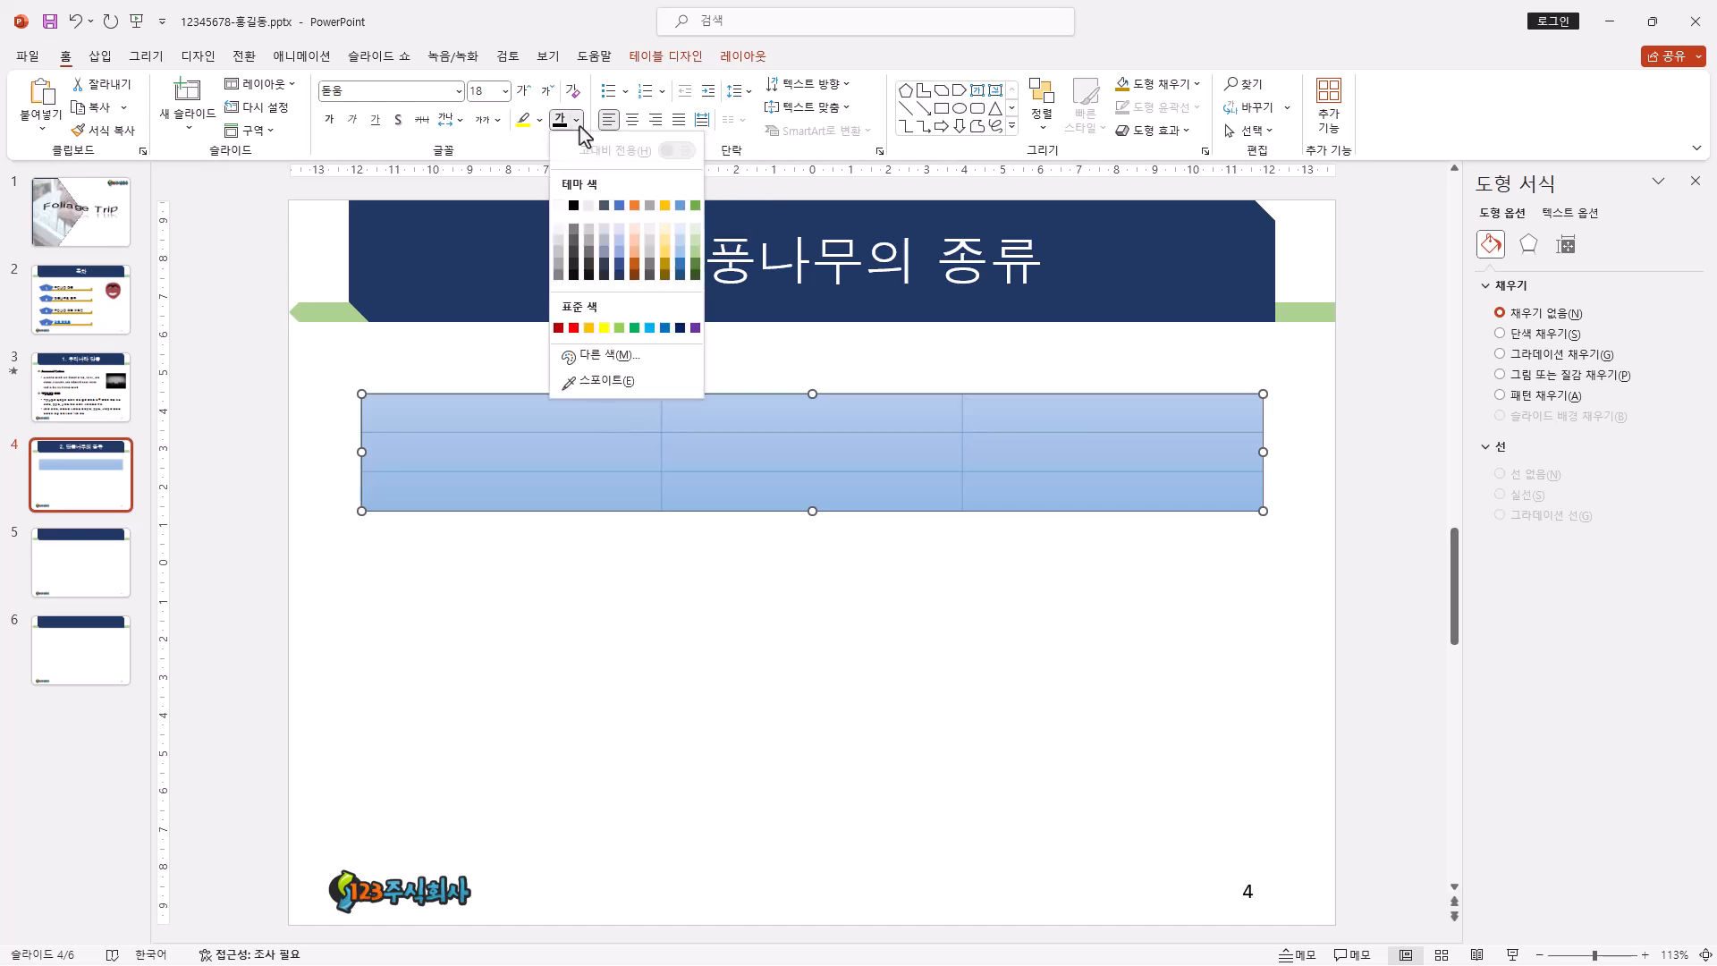
pyautogui.click(583, 13)
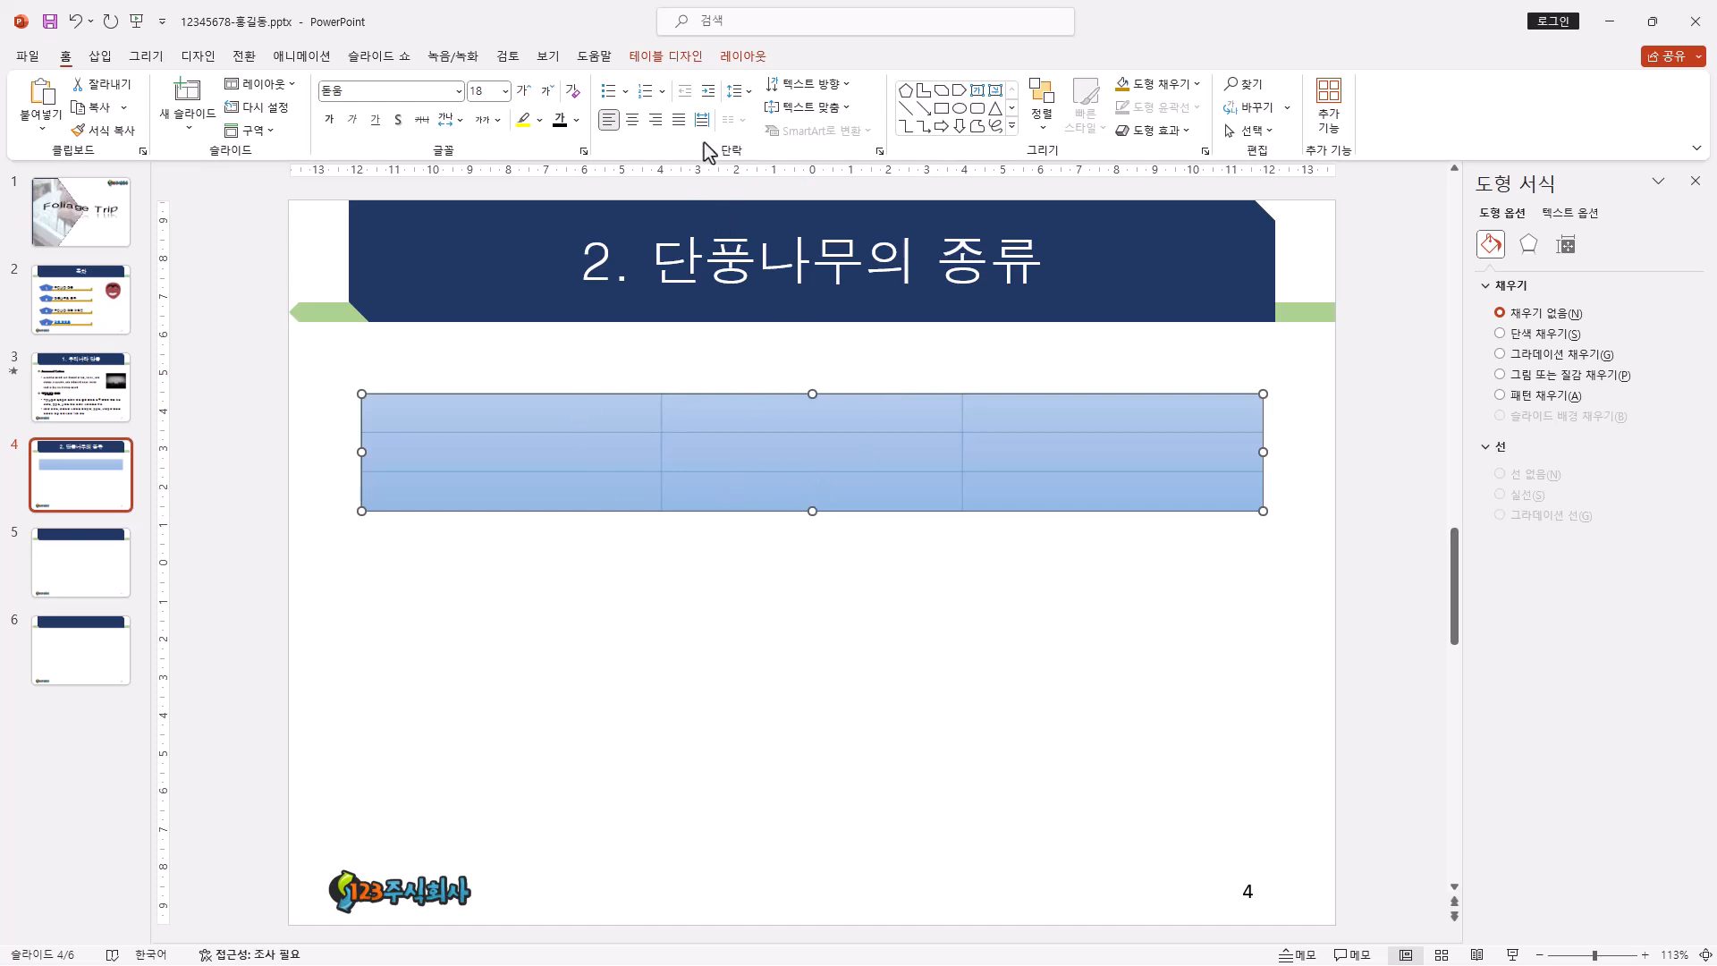
pyautogui.click(641, 129)
# - Increase the table's height by about a third and align the text of all cells vertically to the middle
pyautogui.moveTo(810, 515); pyautogui.dragTo(810, 549)
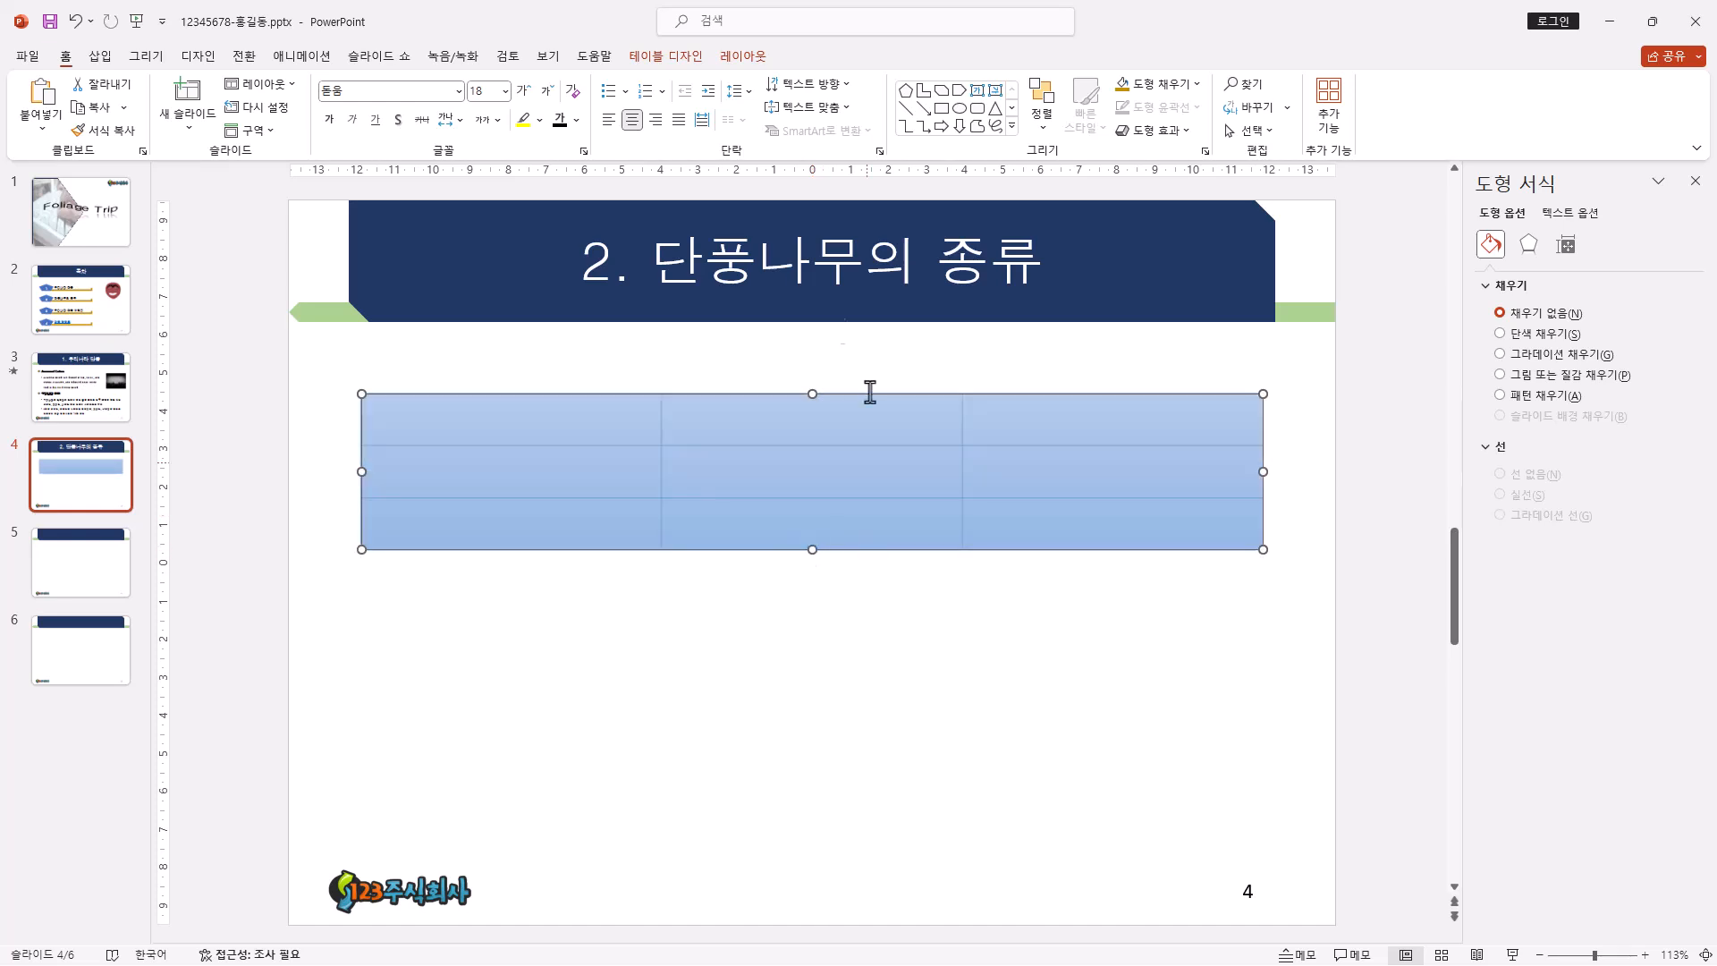
pyautogui.click(522, 419)
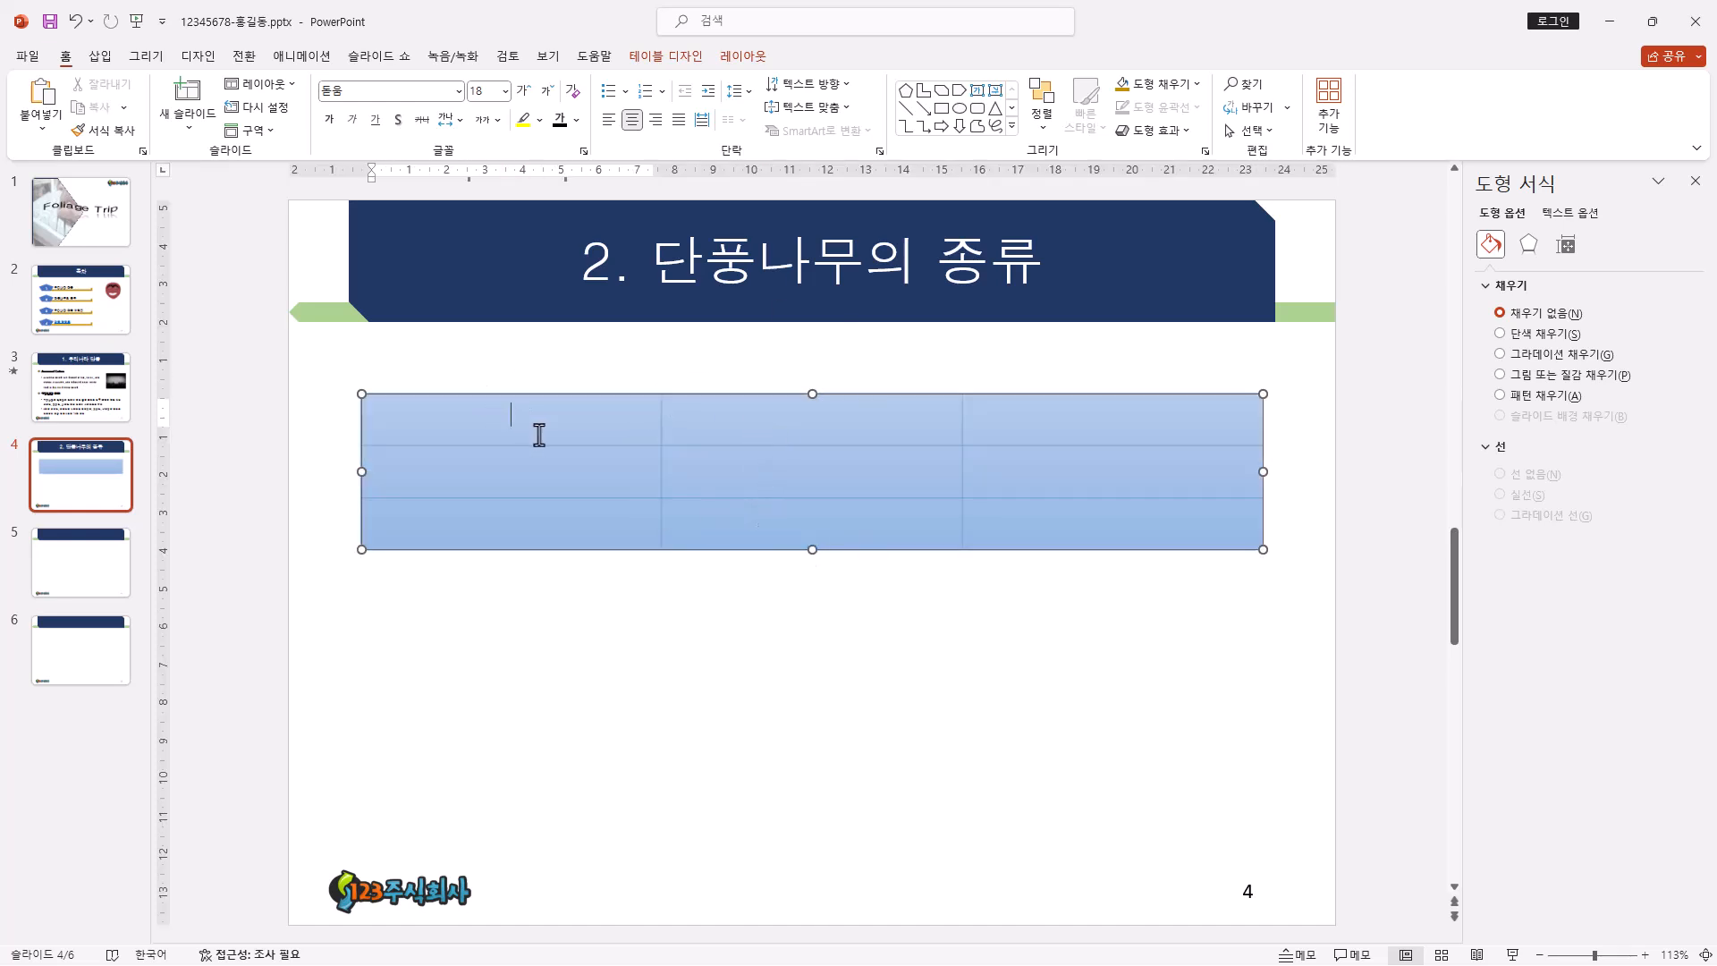
pyautogui.click(817, 551)
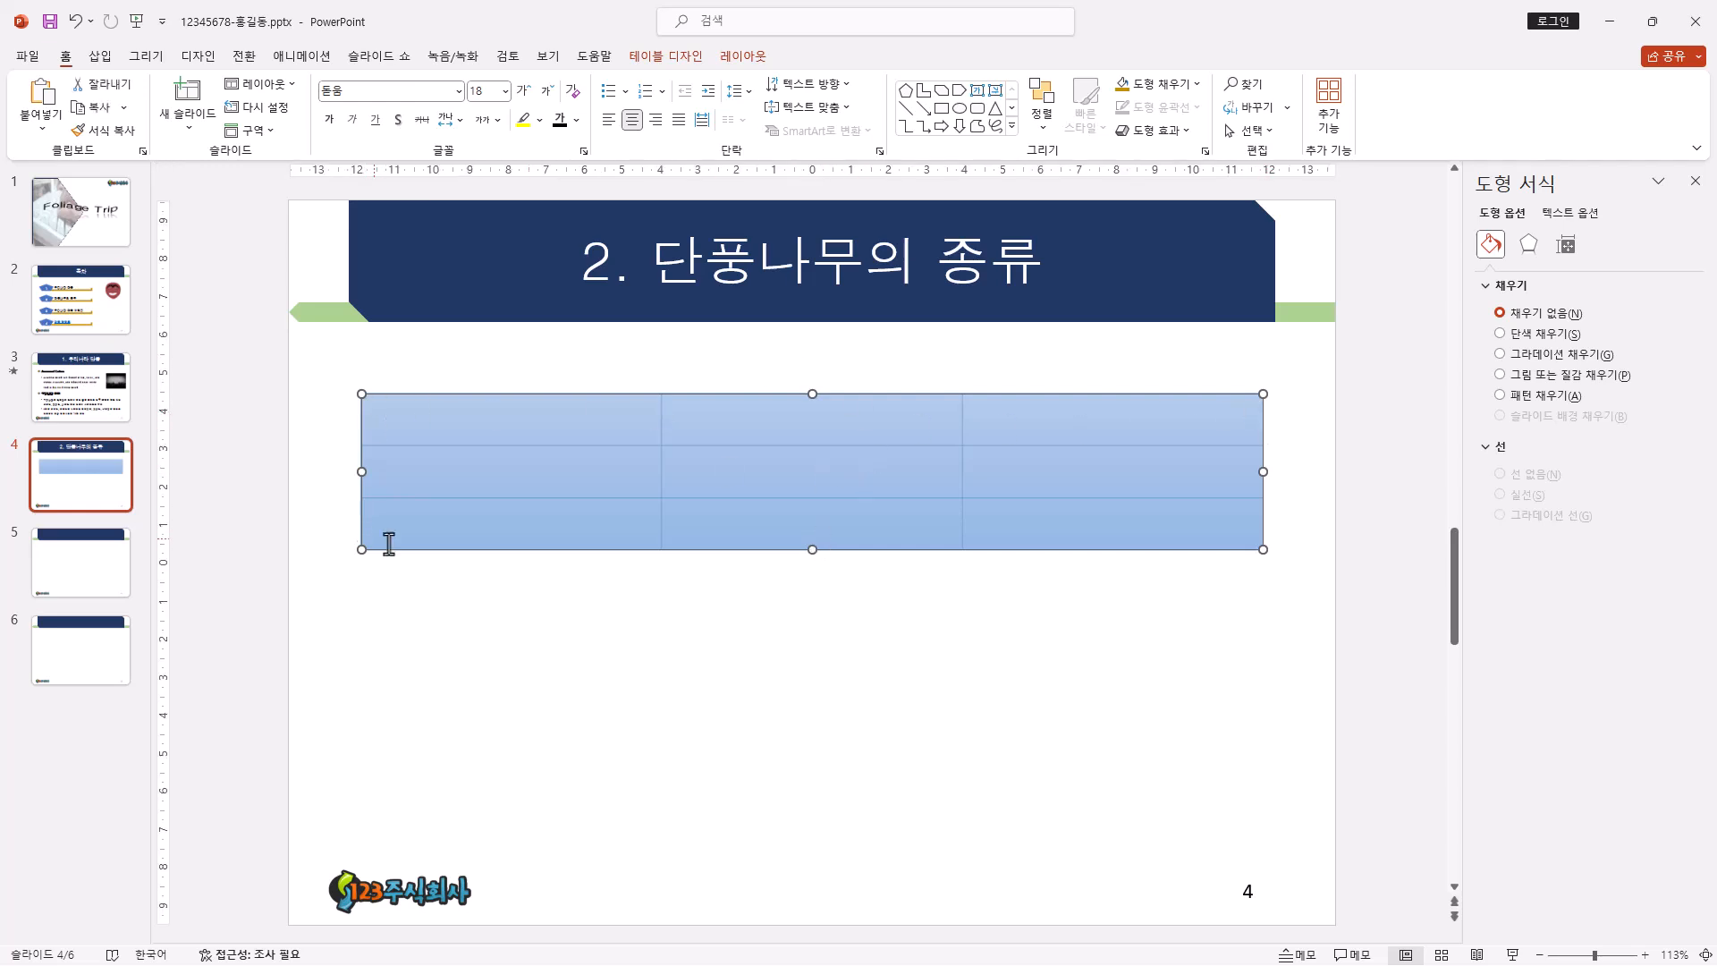
pyautogui.click(839, 107)
pyautogui.click(848, 211)
pyautogui.click(1097, 433)
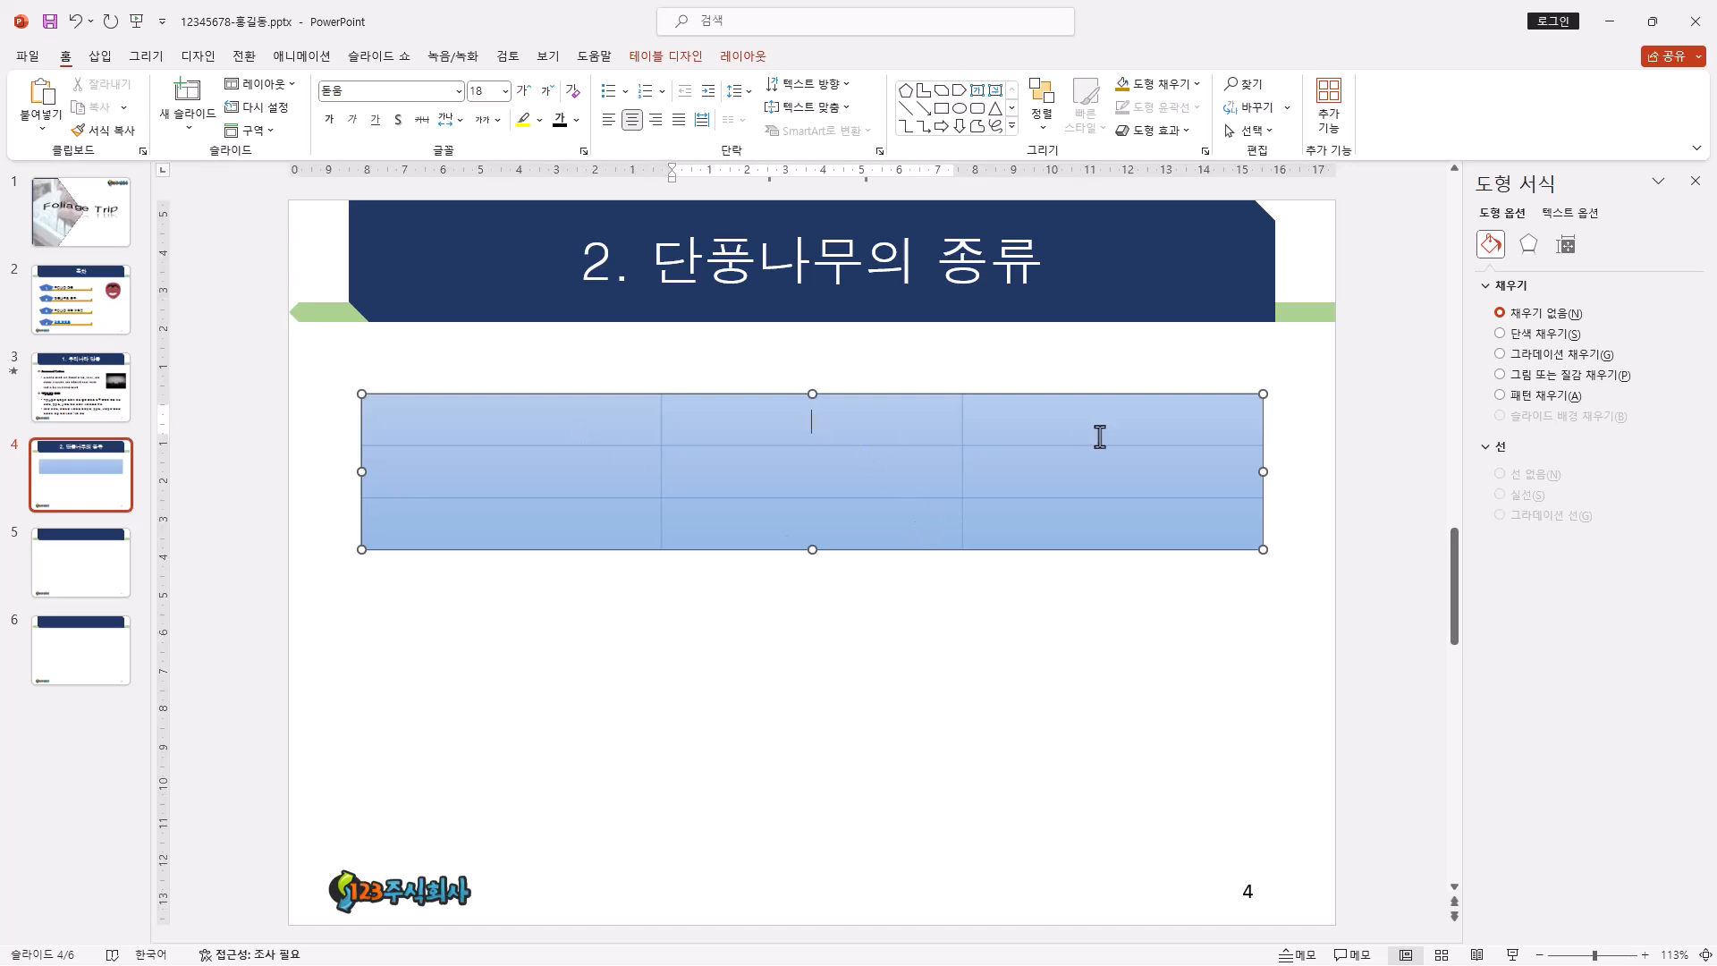
# - Set the line spacing of the whole table to 1.5
pyautogui.click(845, 478)
pyautogui.click(1008, 483)
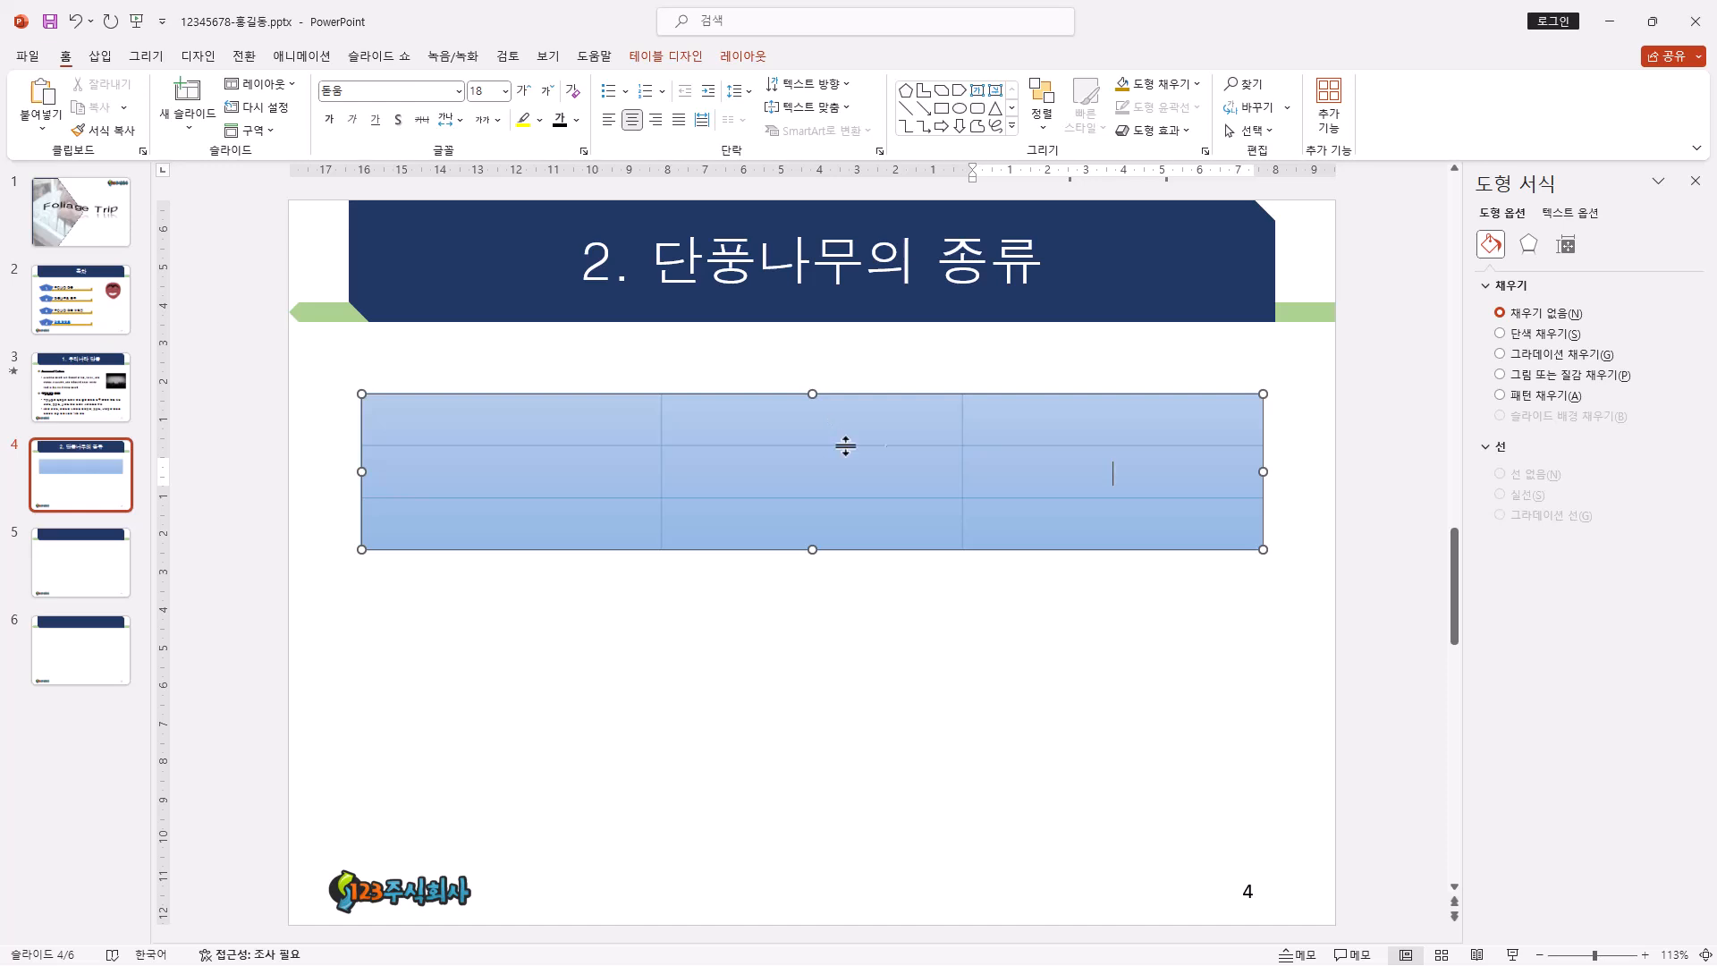
pyautogui.click(890, 395)
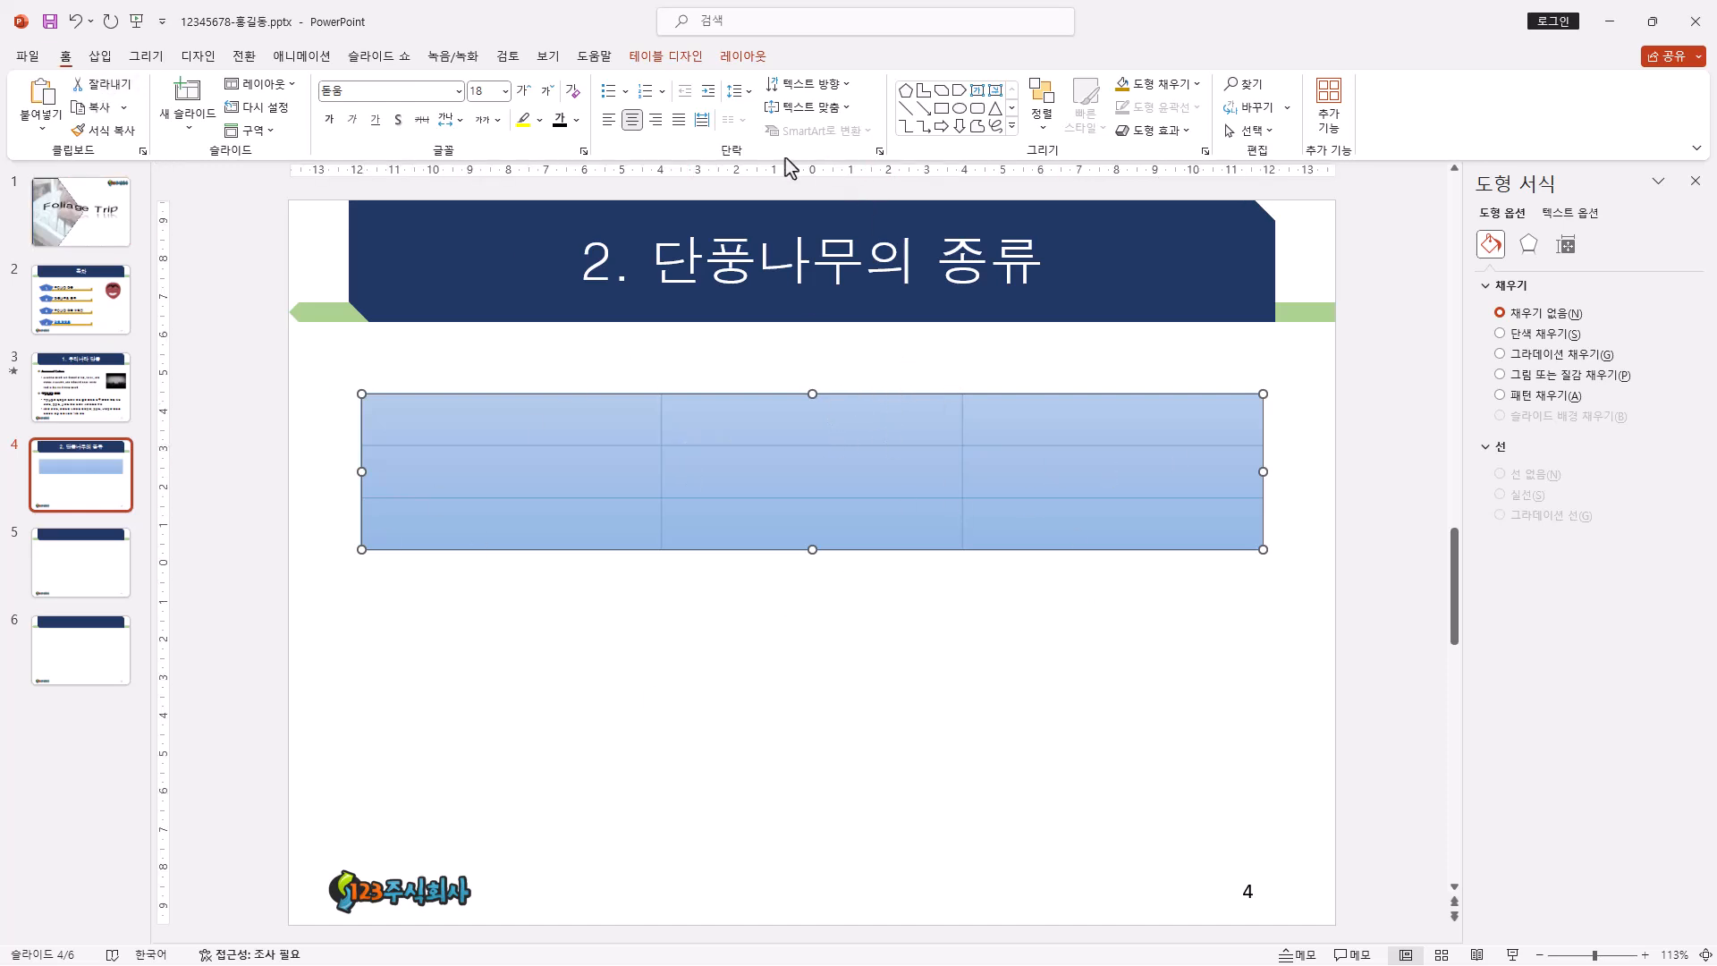
pyautogui.click(742, 93)
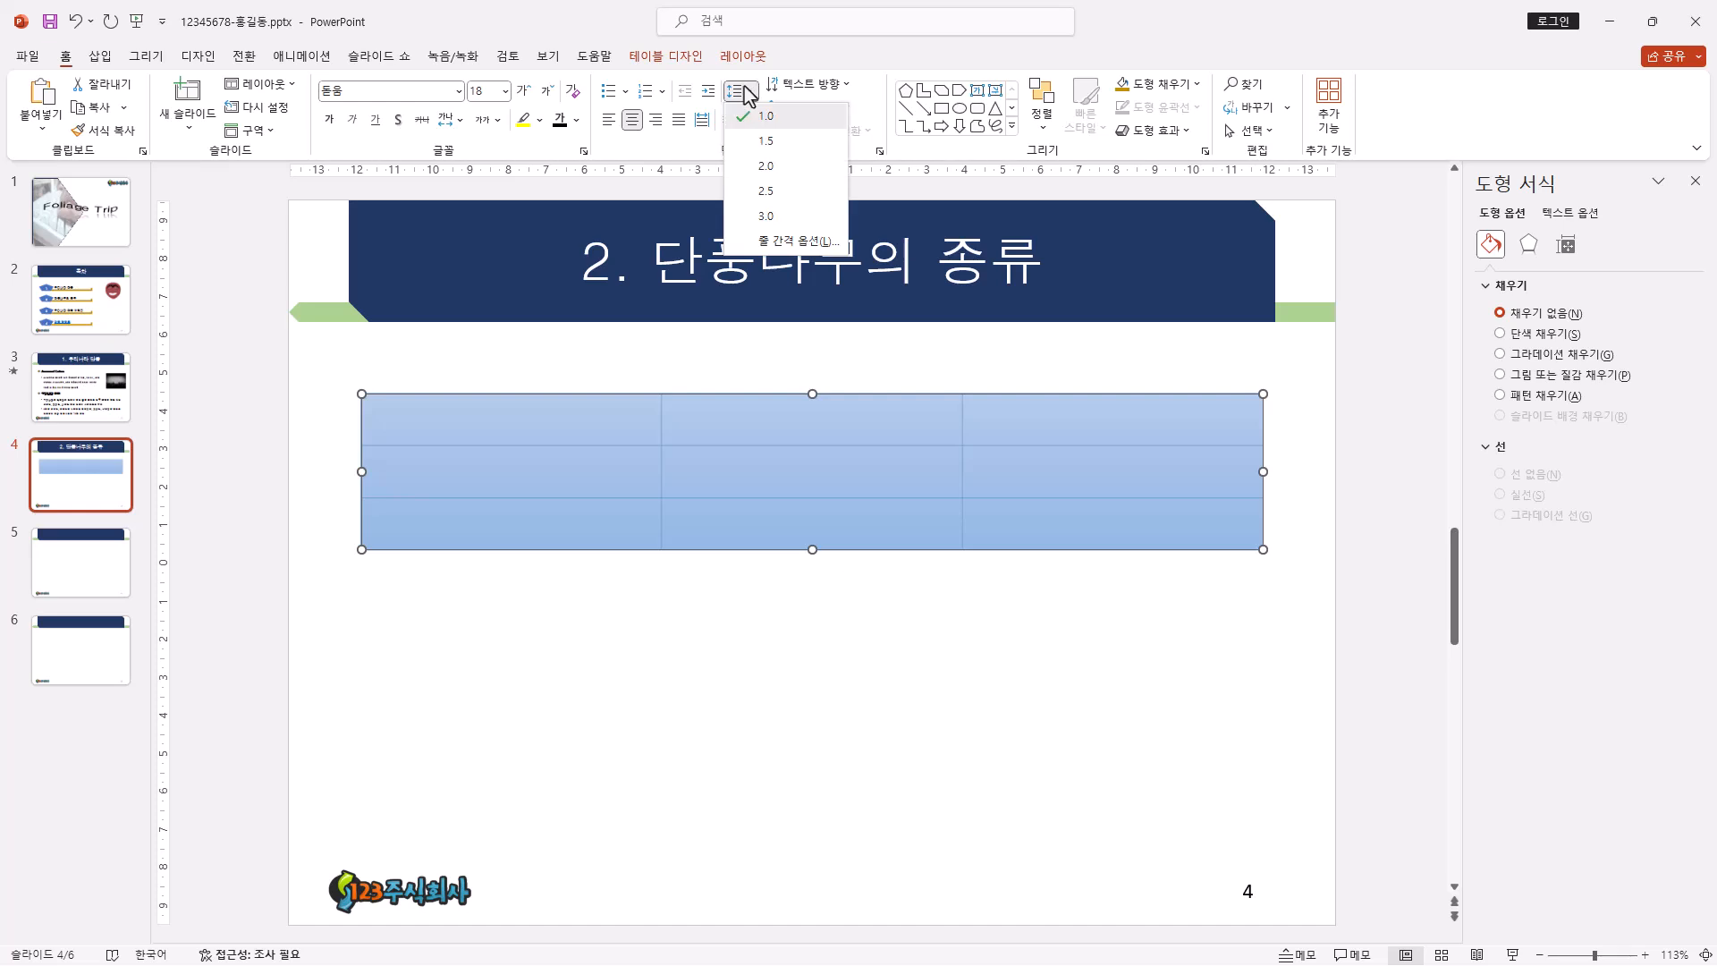
pyautogui.click(778, 147)
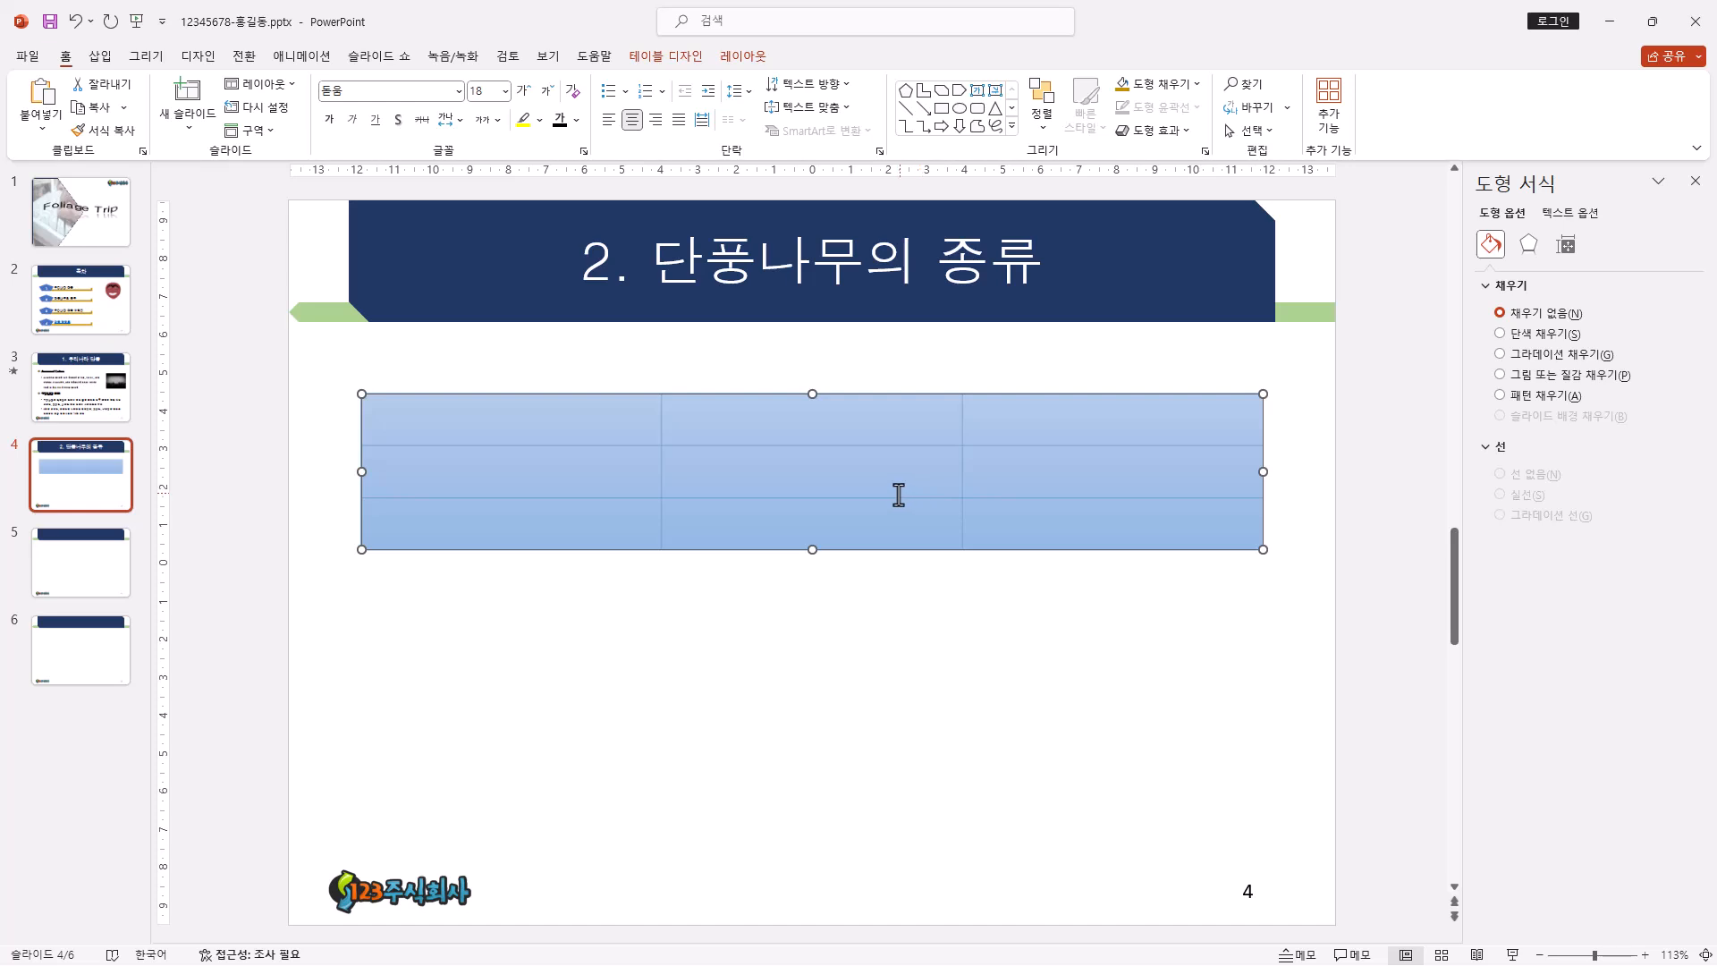
pyautogui.click(598, 427)
pyautogui.click(518, 484)
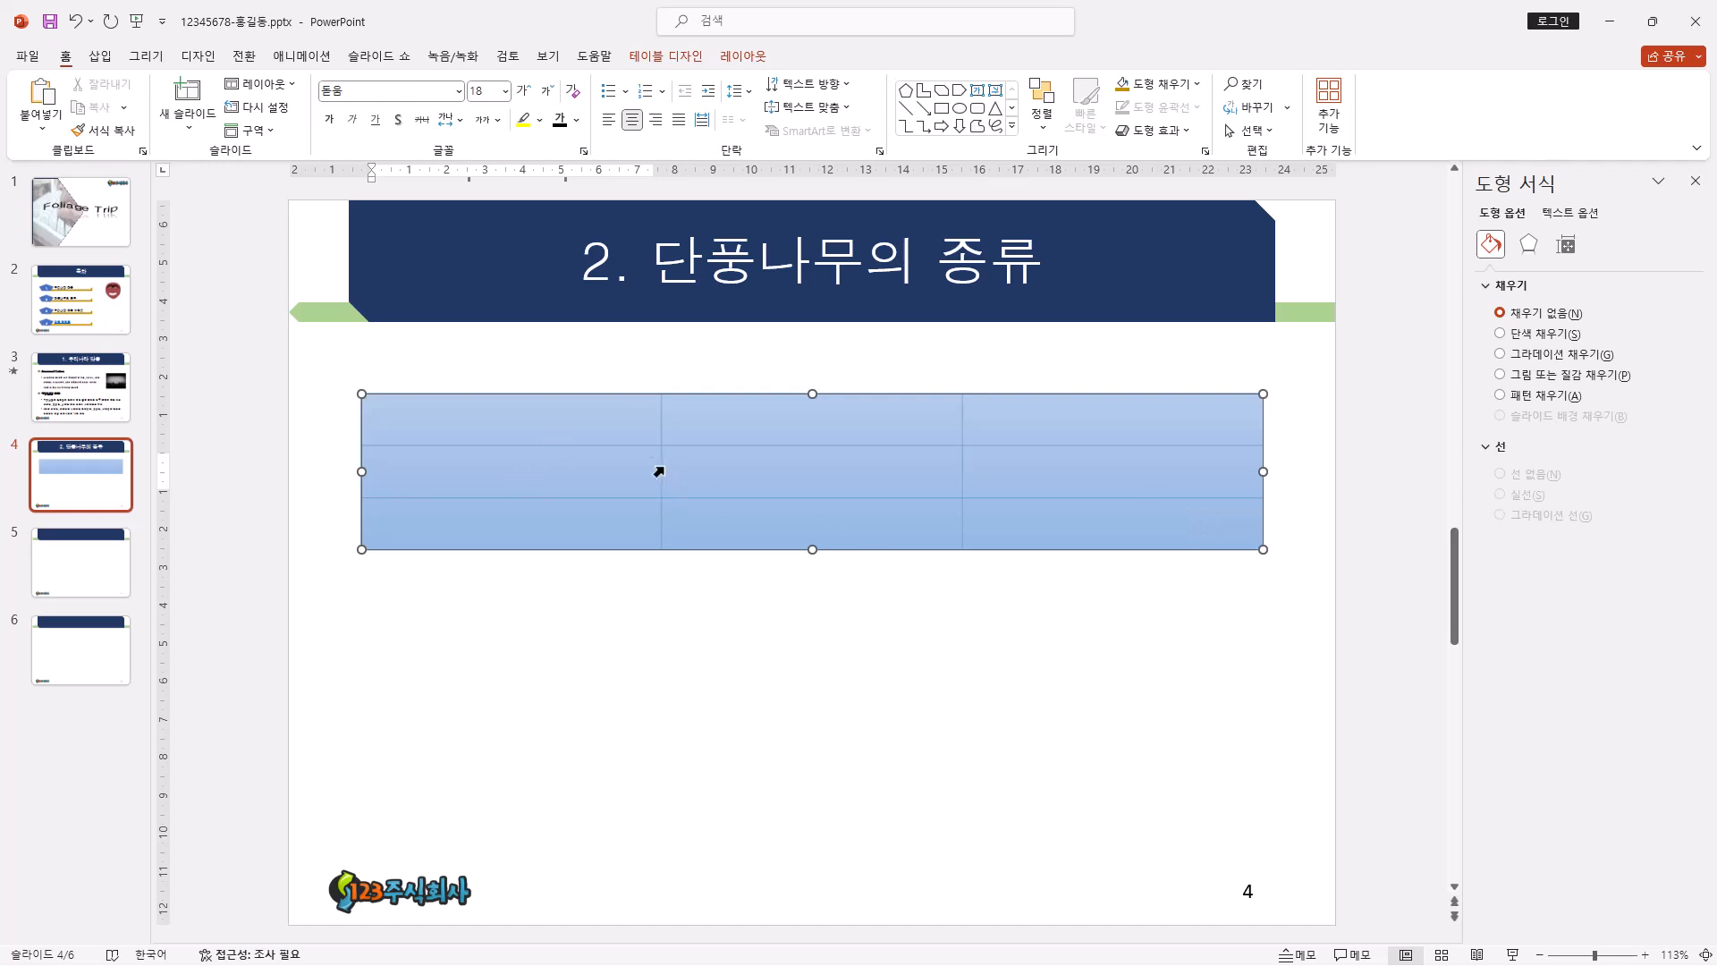
# - Narrow the table from its left side and lower it on the slide, making its first column slightly narrower than the second
pyautogui.moveTo(362, 475); pyautogui.dragTo(443, 479)
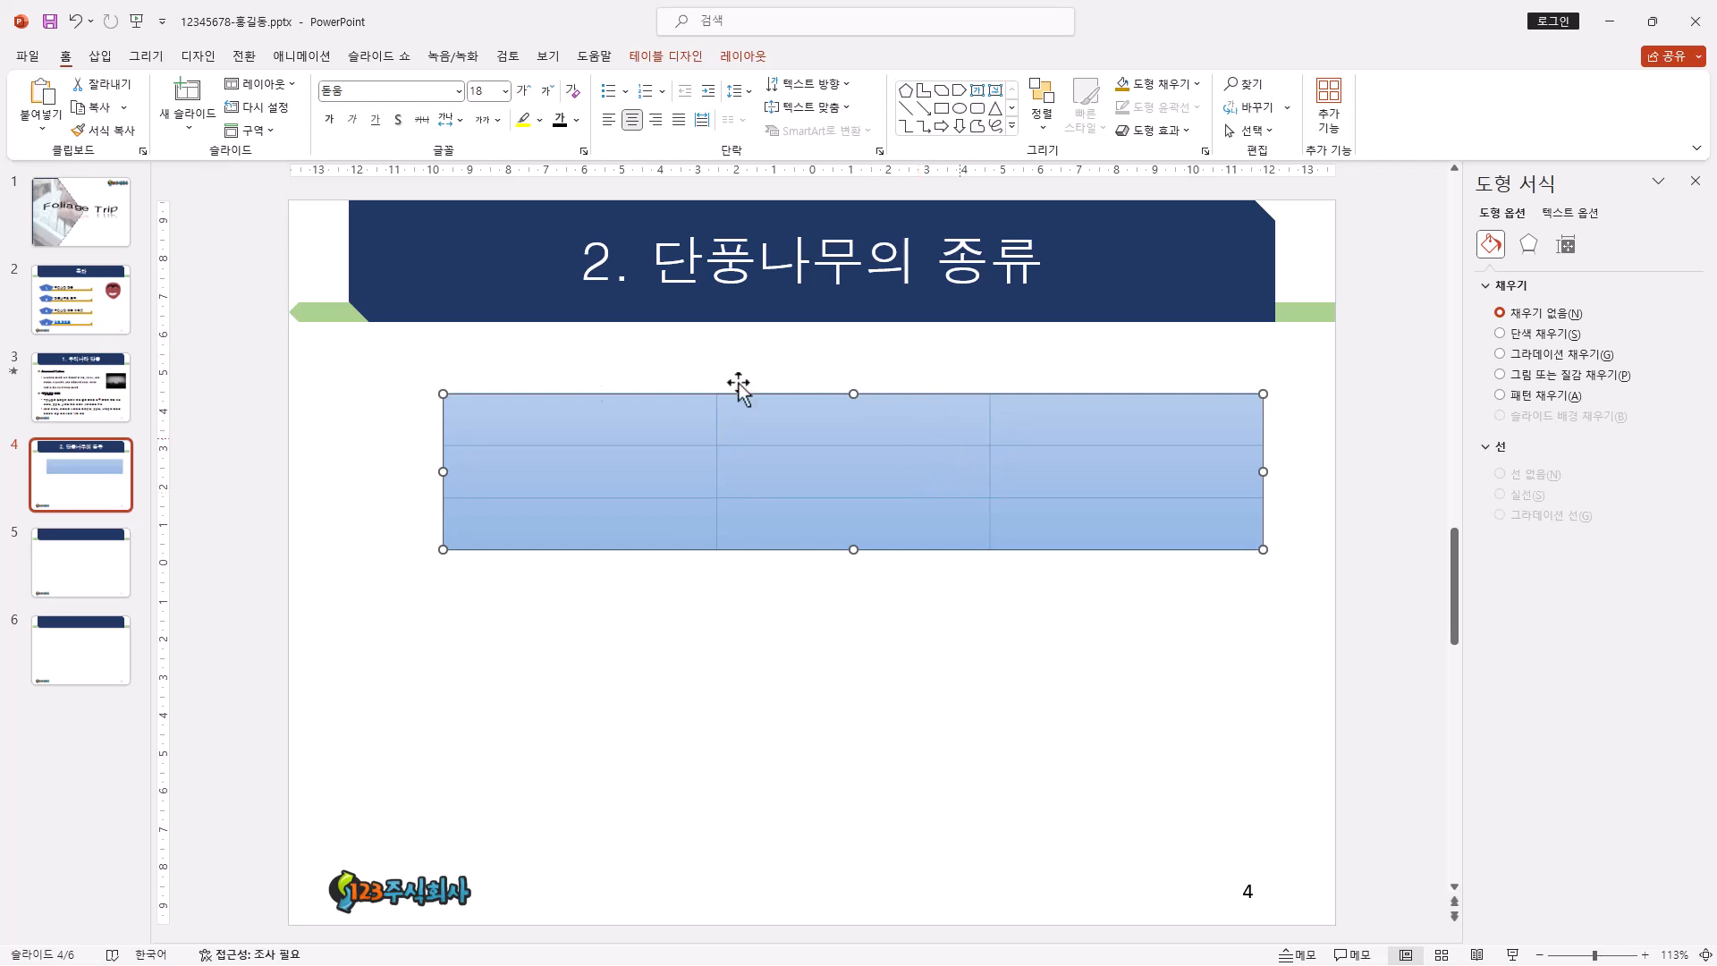
pyautogui.moveTo(945, 550); pyautogui.dragTo(946, 591)
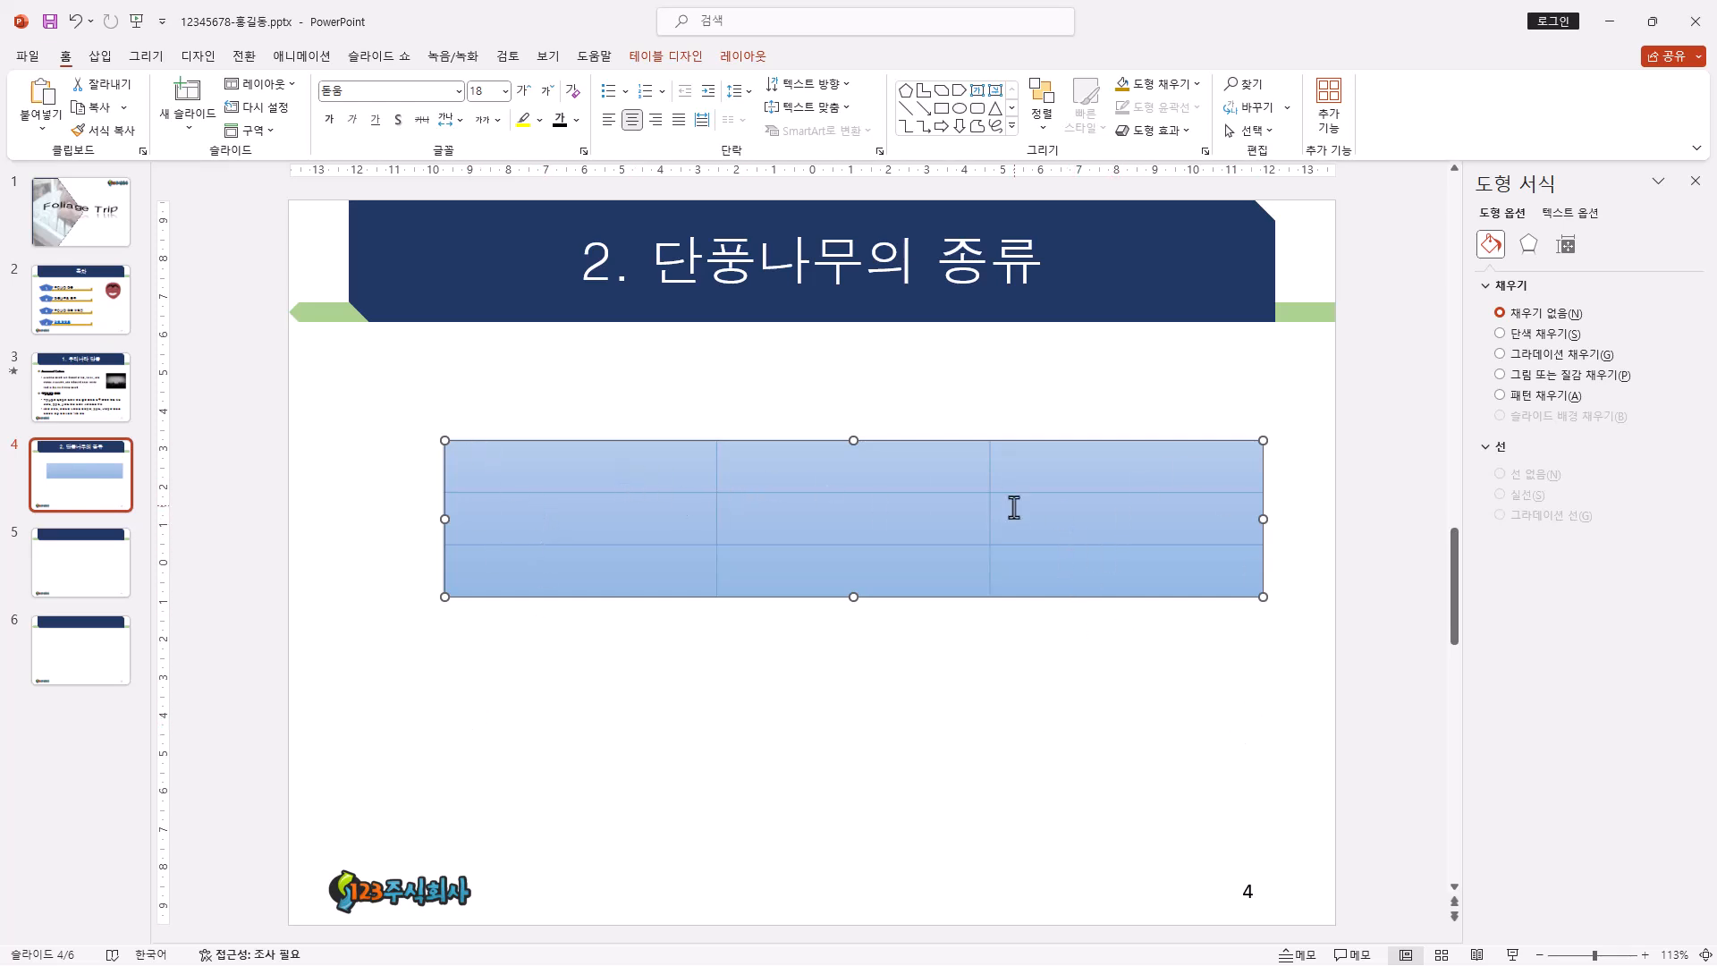
pyautogui.moveTo(713, 465)
pyautogui.mouseDown()
pyautogui.moveTo(690, 465)
pyautogui.moveTo(729, 469)
pyautogui.mouseUp()
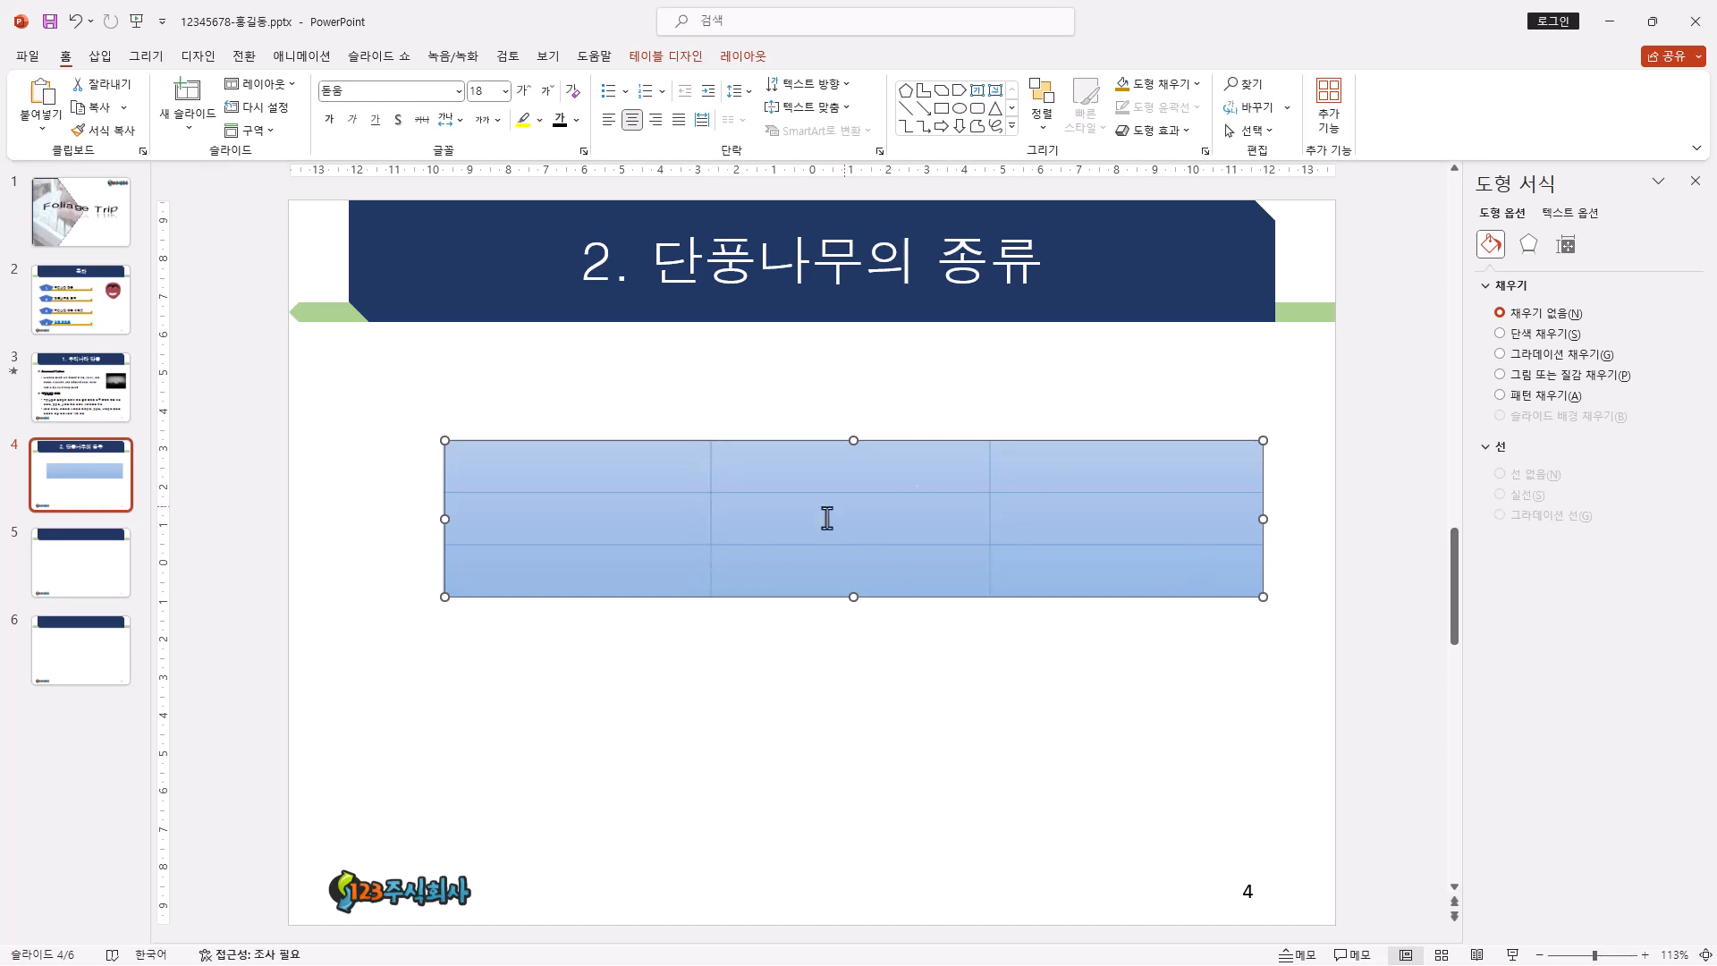